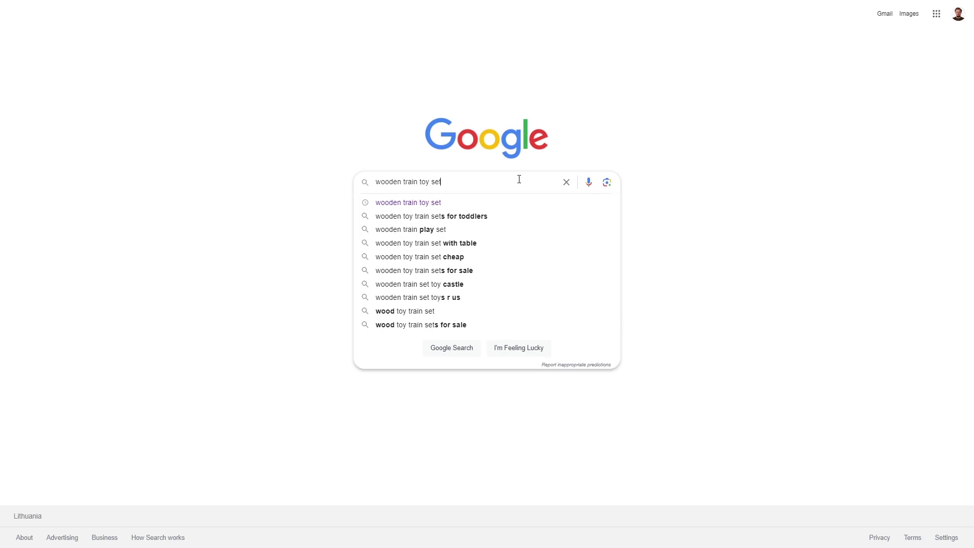
Search Google for "wooden train toy set" and look through the first page of results.
{"action": "key", "text": "Return"}
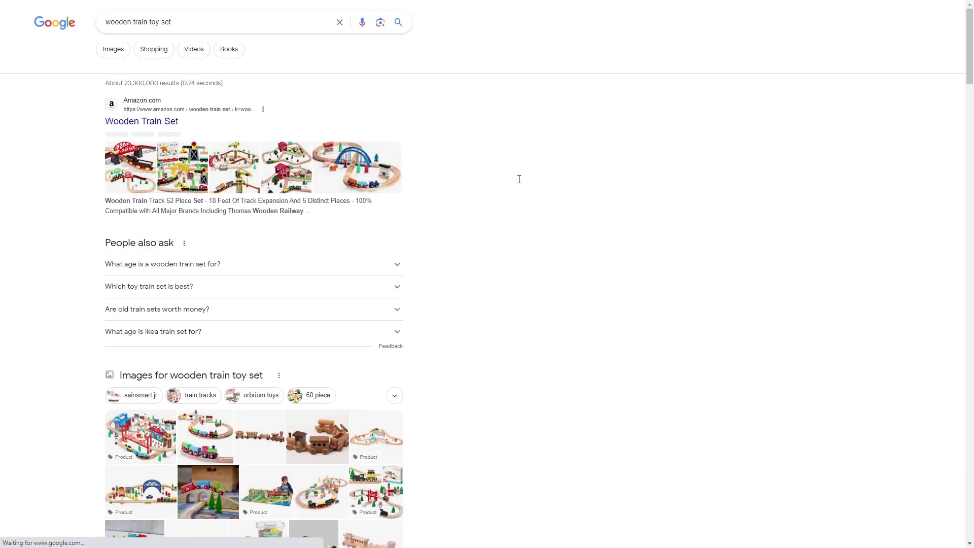
{"action": "scroll", "coordinate": [519, 182], "scroll_direction": "down", "scroll_amount": 4}
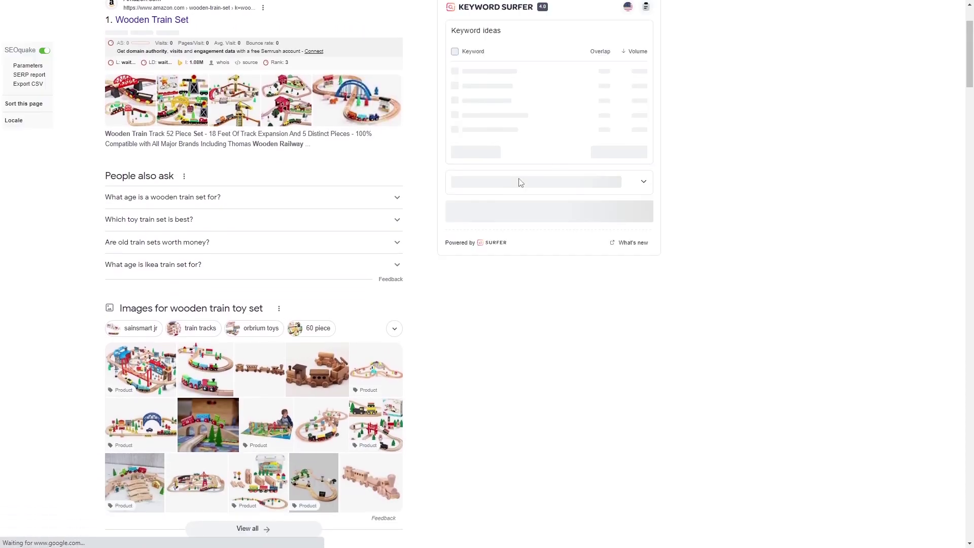
{"action": "scroll", "coordinate": [737, 230], "scroll_direction": "down", "scroll_amount": 3}
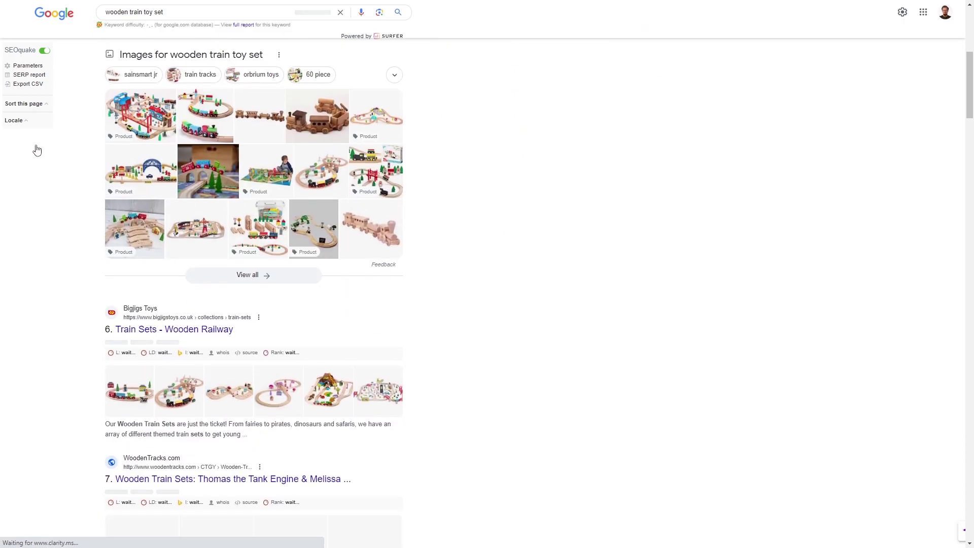
{"action": "scroll", "coordinate": [69, 122], "scroll_direction": "down", "scroll_amount": 4}
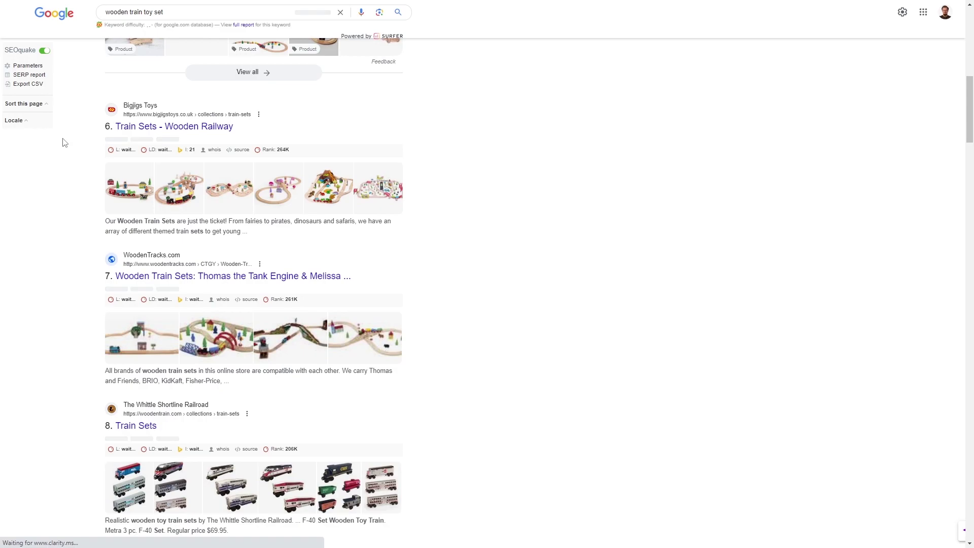
{"action": "scroll", "coordinate": [63, 207], "scroll_direction": "down", "scroll_amount": 4}
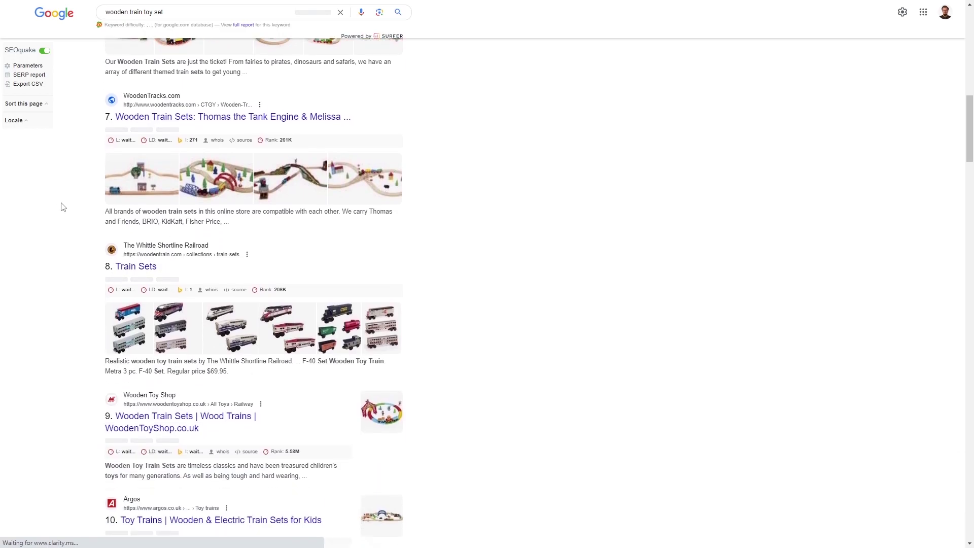
{"action": "scroll", "coordinate": [58, 287], "scroll_direction": "down", "scroll_amount": 10}
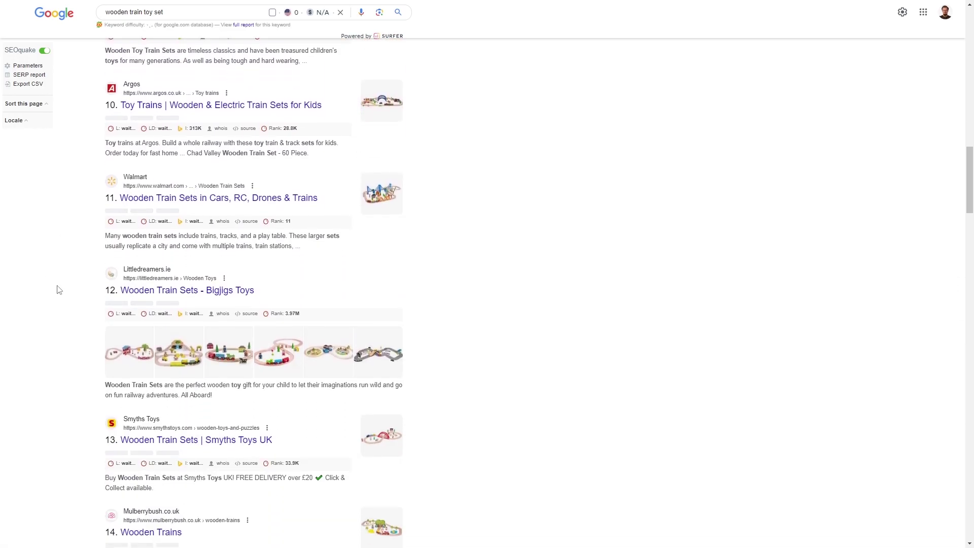
{"action": "scroll", "coordinate": [59, 289], "scroll_direction": "down", "scroll_amount": 20}
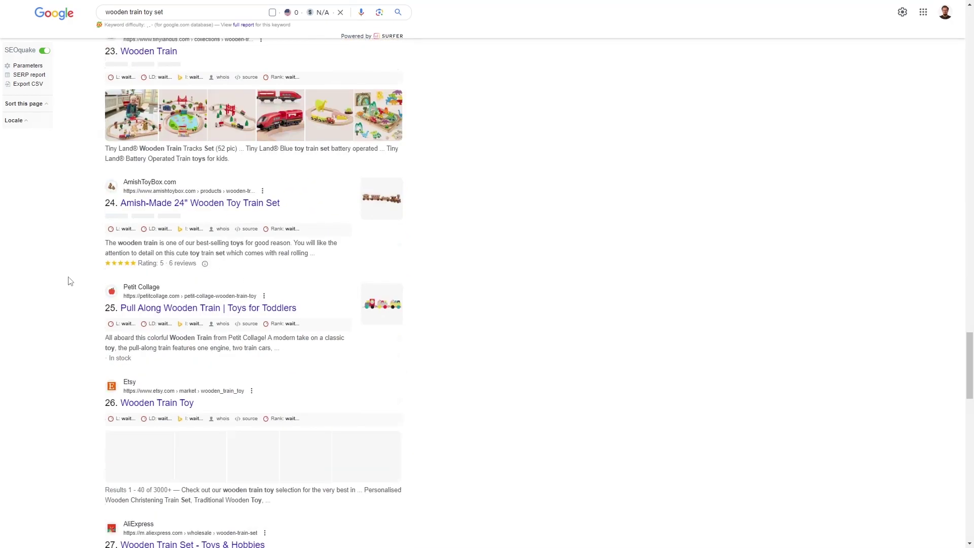
{"action": "scroll", "coordinate": [74, 278], "scroll_direction": "down", "scroll_amount": 20}
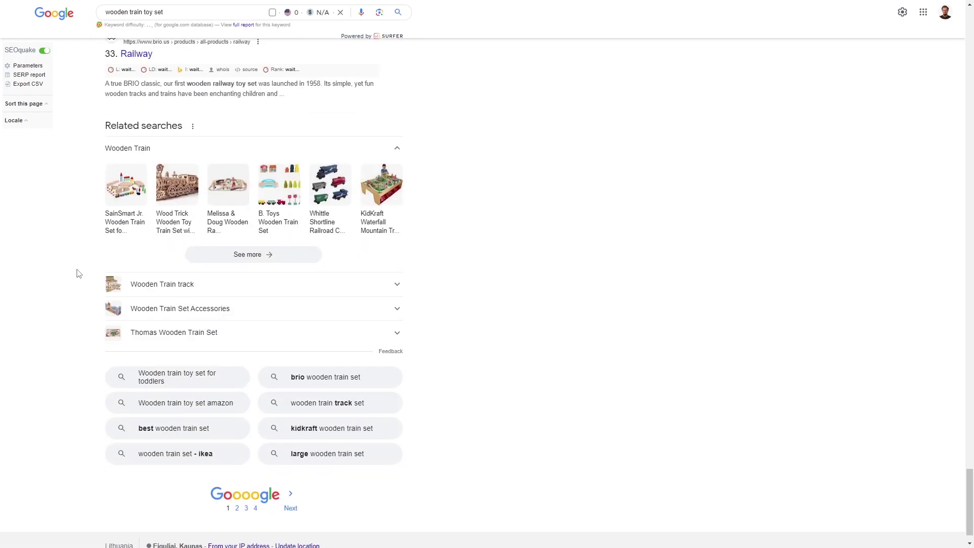
Go to page 2 of the search results and examine the ranking sites and their SEO metrics.
{"action": "left_click", "coordinate": [237, 477]}
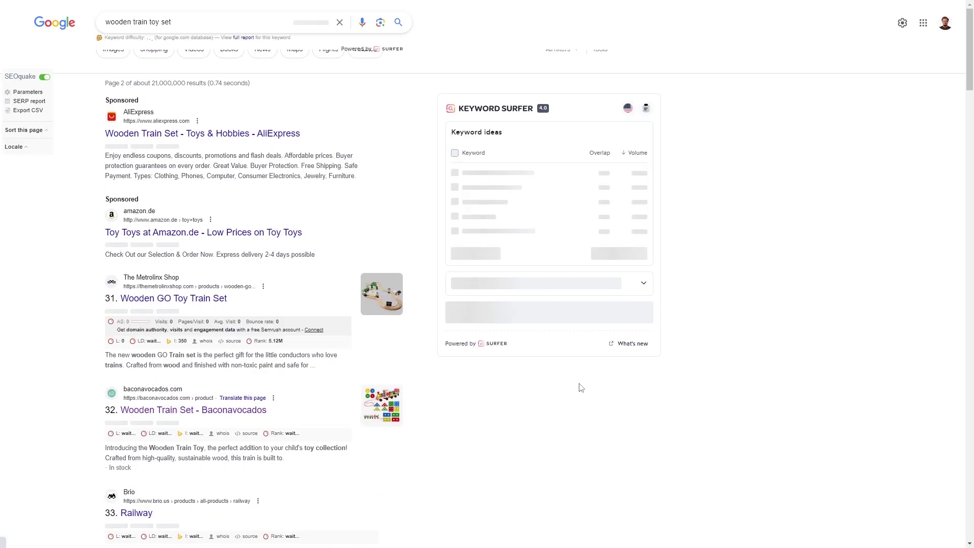
{"action": "scroll", "coordinate": [581, 387], "scroll_direction": "down", "scroll_amount": 5}
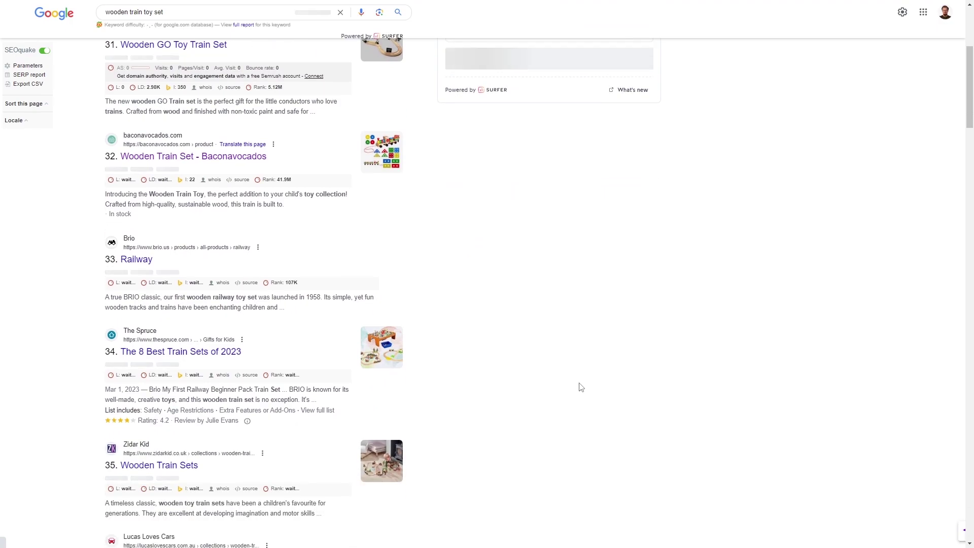
{"action": "scroll", "coordinate": [581, 388], "scroll_direction": "down", "scroll_amount": 1}
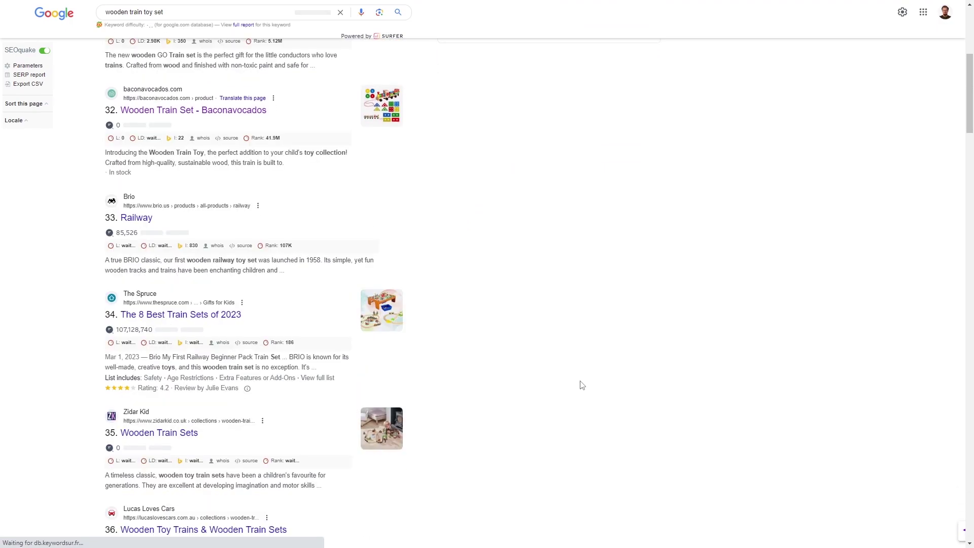
{"action": "scroll", "coordinate": [582, 385], "scroll_direction": "up", "scroll_amount": 3}
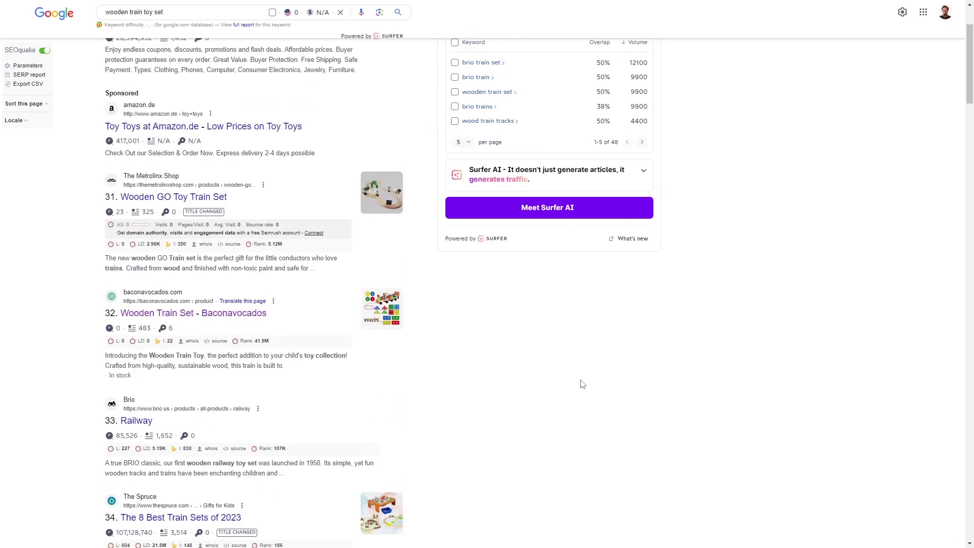
{"action": "scroll", "coordinate": [582, 385], "scroll_direction": "up", "scroll_amount": 2}
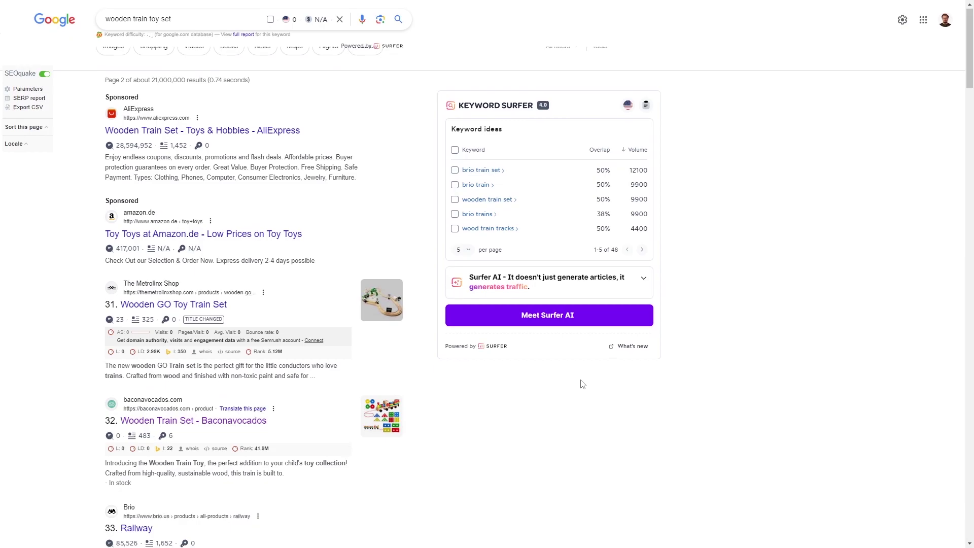
{"action": "scroll", "coordinate": [581, 385], "scroll_direction": "down", "scroll_amount": 6}
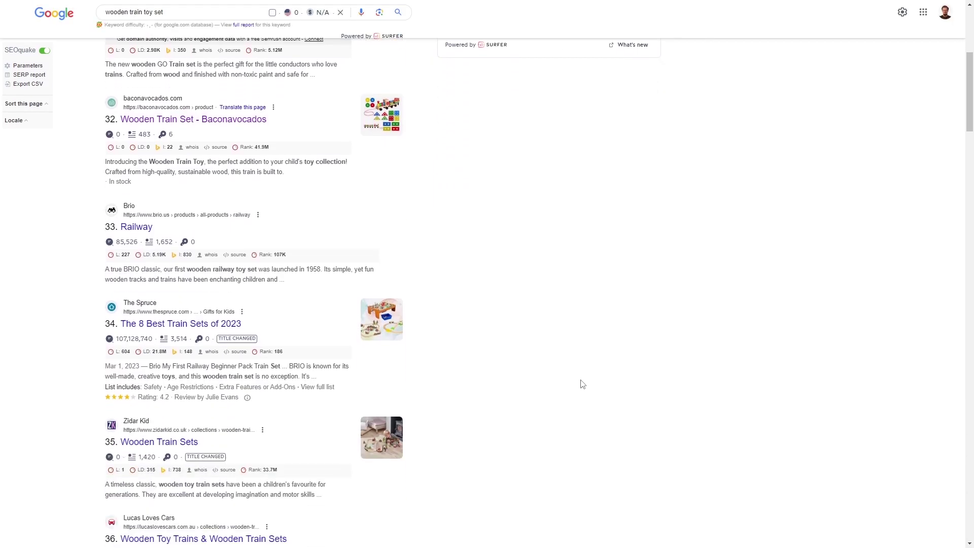
{"action": "scroll", "coordinate": [582, 385], "scroll_direction": "down", "scroll_amount": 9}
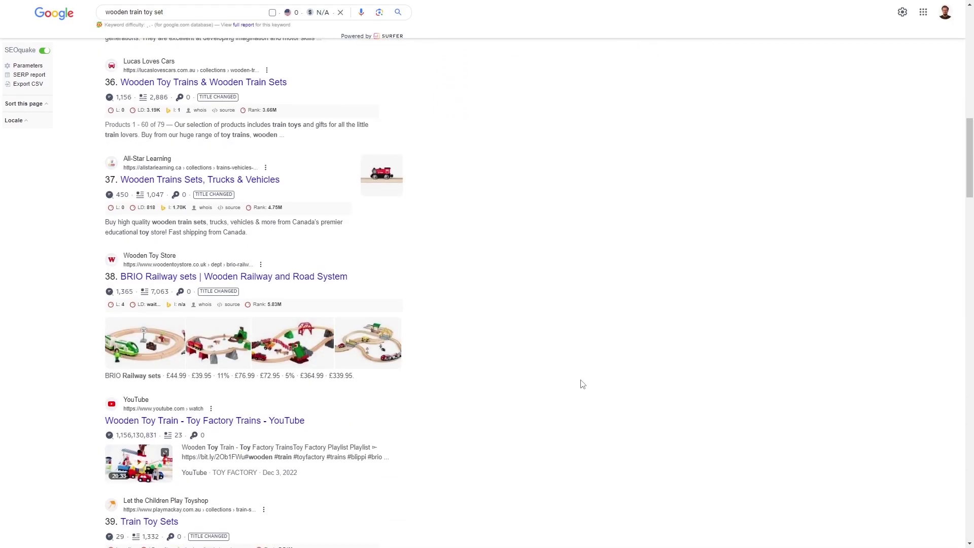
{"action": "scroll", "coordinate": [582, 385], "scroll_direction": "down", "scroll_amount": 5}
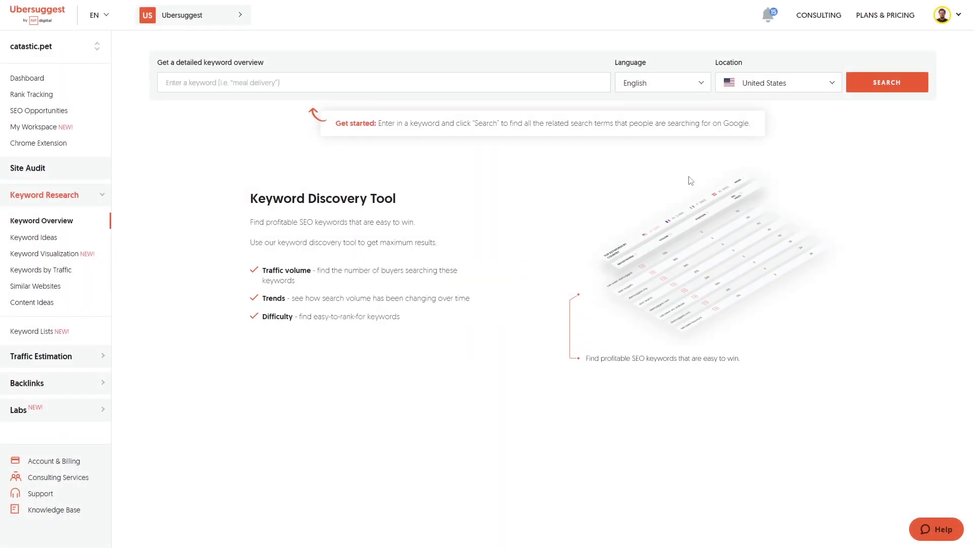
In Ubersuggest's Keyword Overview, look through the available location and language options.
{"action": "left_click", "coordinate": [835, 92]}
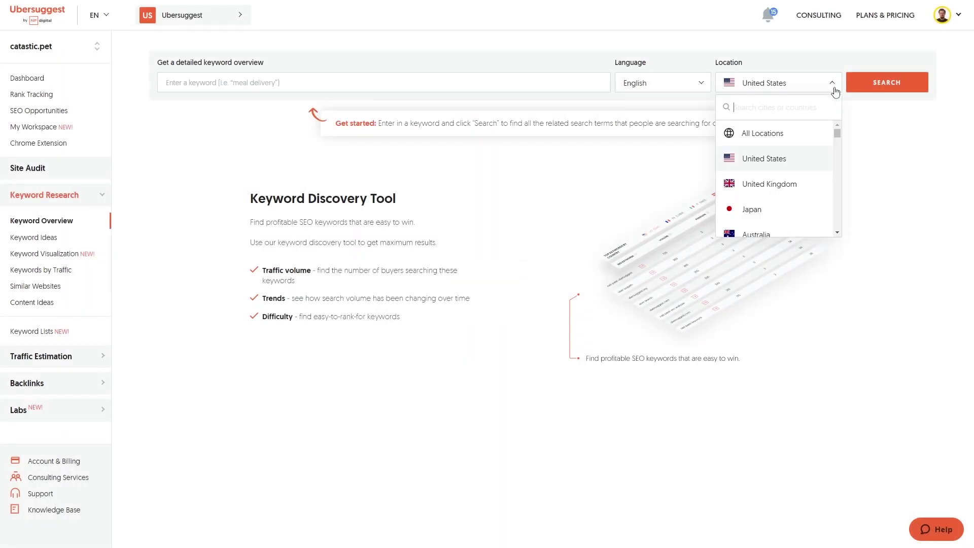
{"action": "mouse_move", "coordinate": [809, 197]}
{"action": "scroll", "coordinate": [809, 198], "scroll_direction": "down", "scroll_amount": 6}
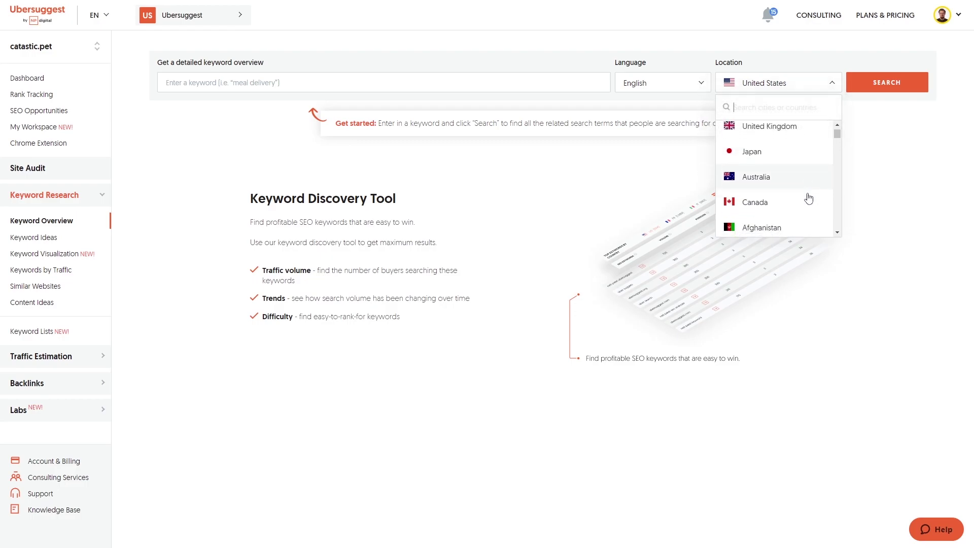
{"action": "scroll", "coordinate": [809, 210], "scroll_direction": "down", "scroll_amount": 8}
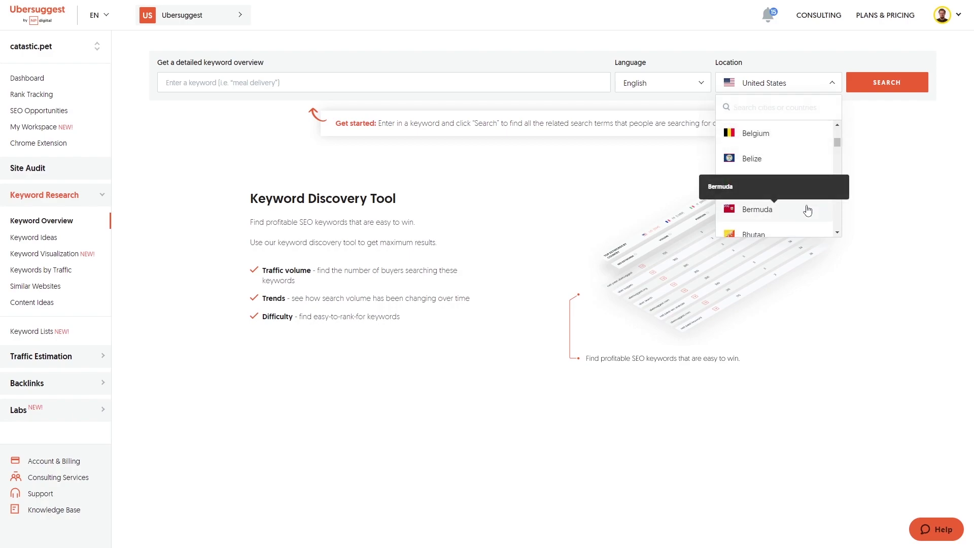
{"action": "left_click", "coordinate": [698, 86]}
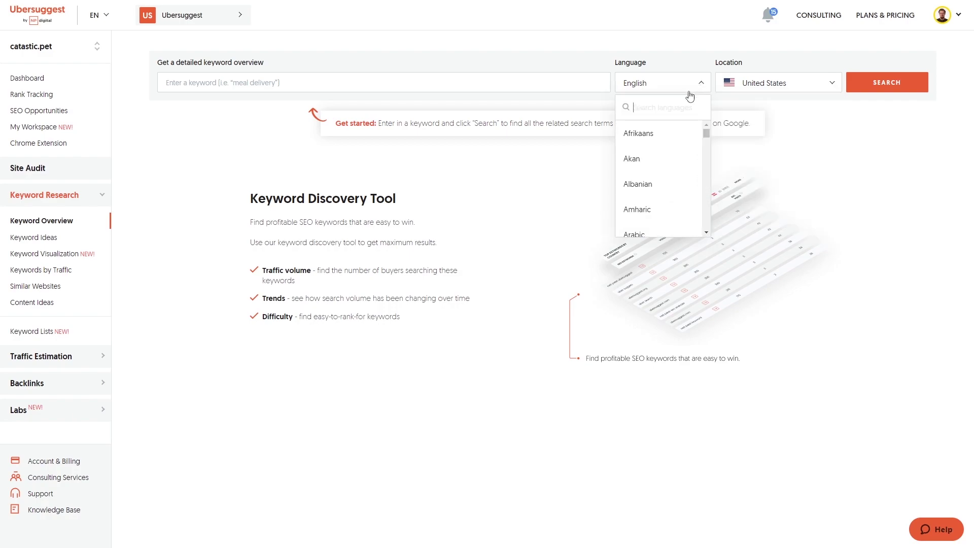
{"action": "scroll", "coordinate": [681, 172], "scroll_direction": "down", "scroll_amount": 3}
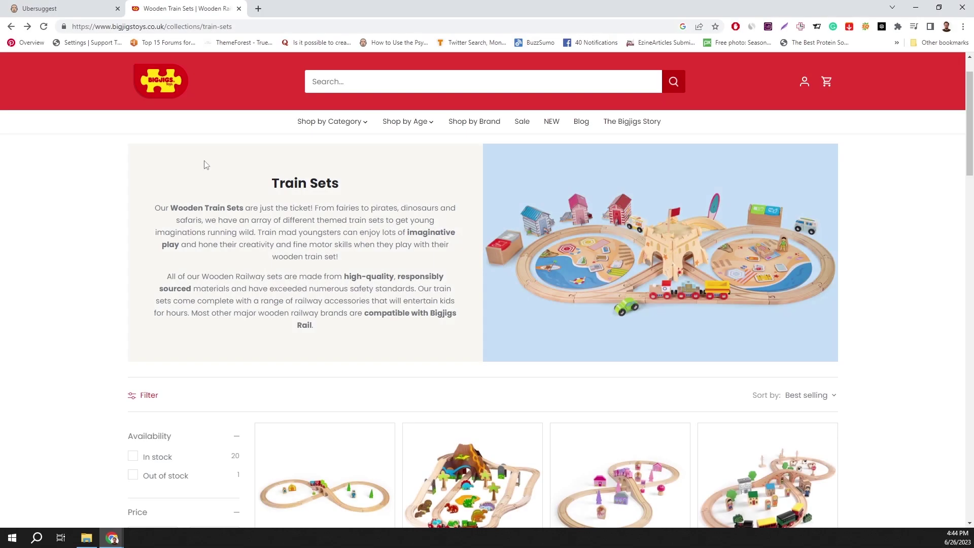
Copy the URL of the Bigjigs Toys train sets page and run an Ubersuggest traffic overview for it.
{"action": "left_click", "coordinate": [236, 27]}
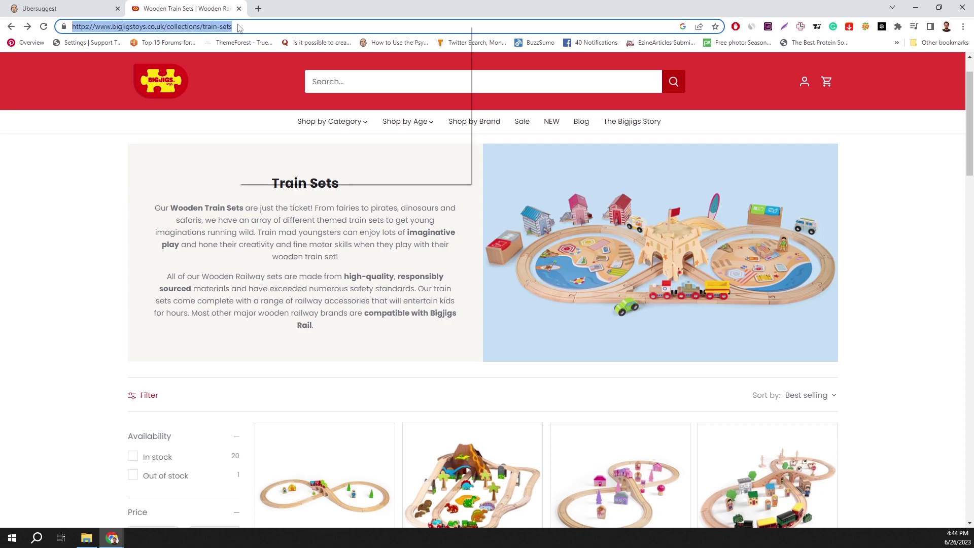
{"action": "right_click", "coordinate": [238, 27]}
{"action": "left_click", "coordinate": [302, 96]}
{"action": "key", "text": "ctrl+shift+Tab"}
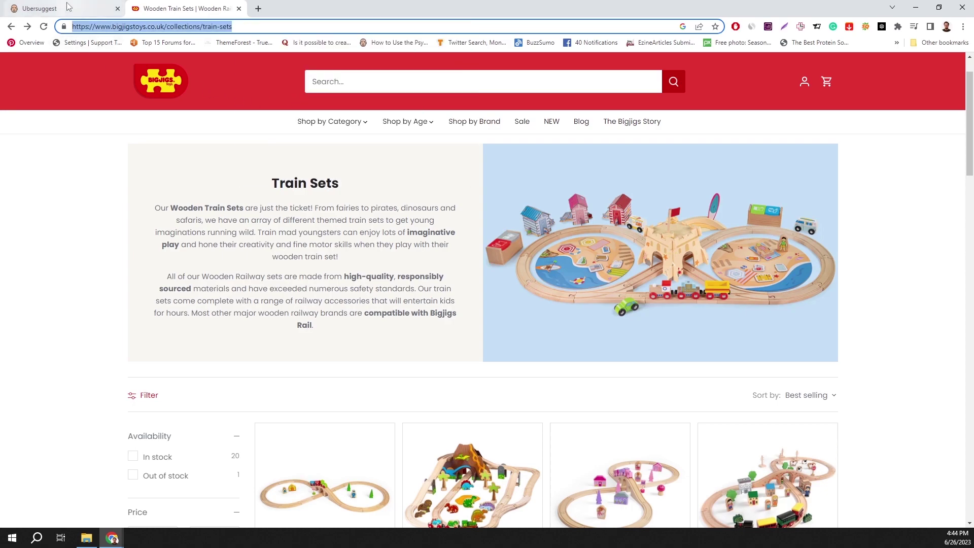
{"action": "right_click", "coordinate": [335, 133]}
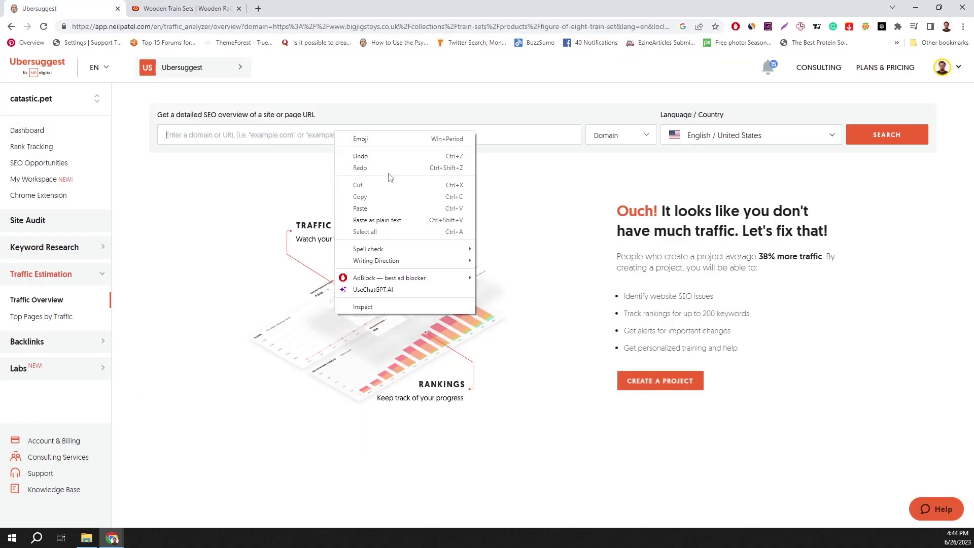
{"action": "left_click", "coordinate": [402, 207]}
{"action": "left_click", "coordinate": [880, 136]}
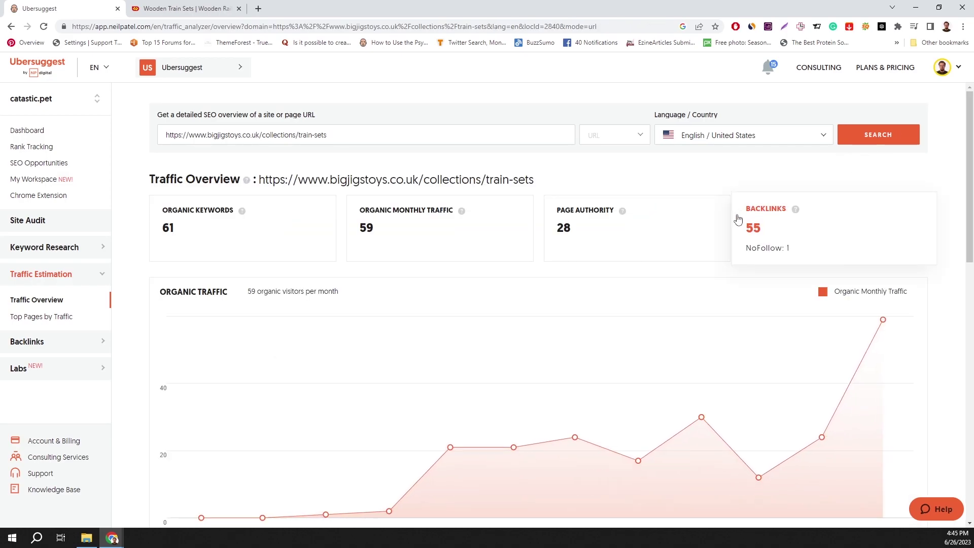
Examine the train sets page's traffic overview, including organic traffic, keyword ranking history and top SEO keywords.
{"action": "scroll", "coordinate": [693, 322], "scroll_direction": "down", "scroll_amount": 3}
{"action": "scroll", "coordinate": [693, 323], "scroll_direction": "down", "scroll_amount": 2}
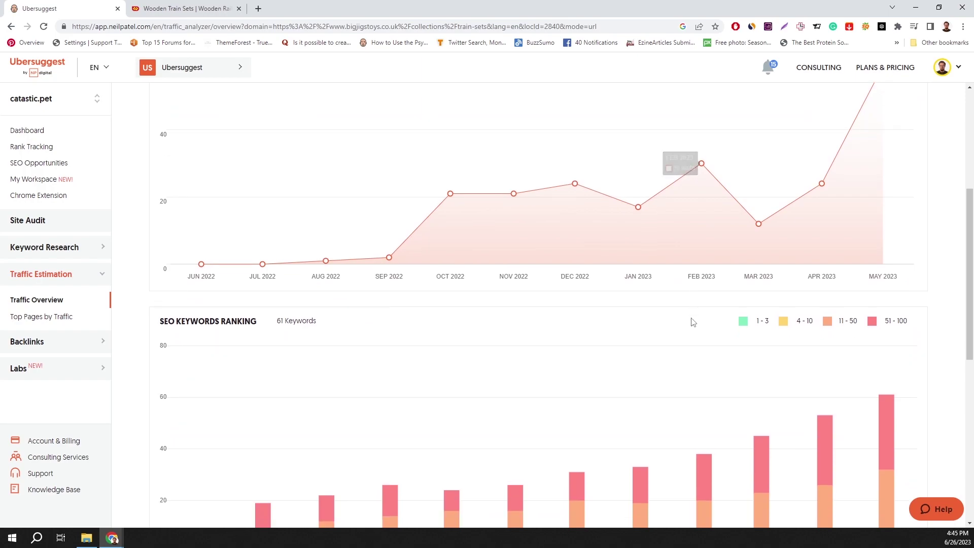
{"action": "scroll", "coordinate": [693, 322], "scroll_direction": "down", "scroll_amount": 5}
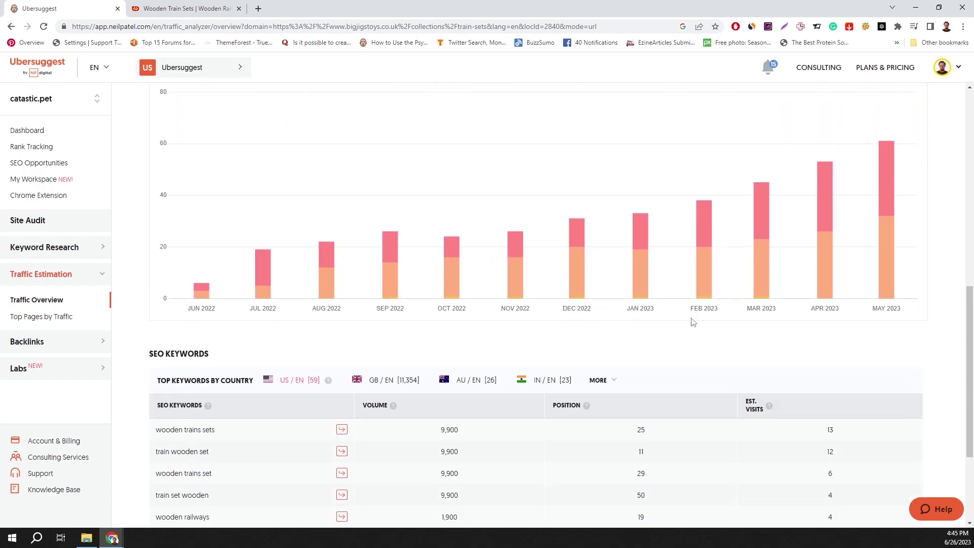
{"action": "scroll", "coordinate": [693, 322], "scroll_direction": "down", "scroll_amount": 3}
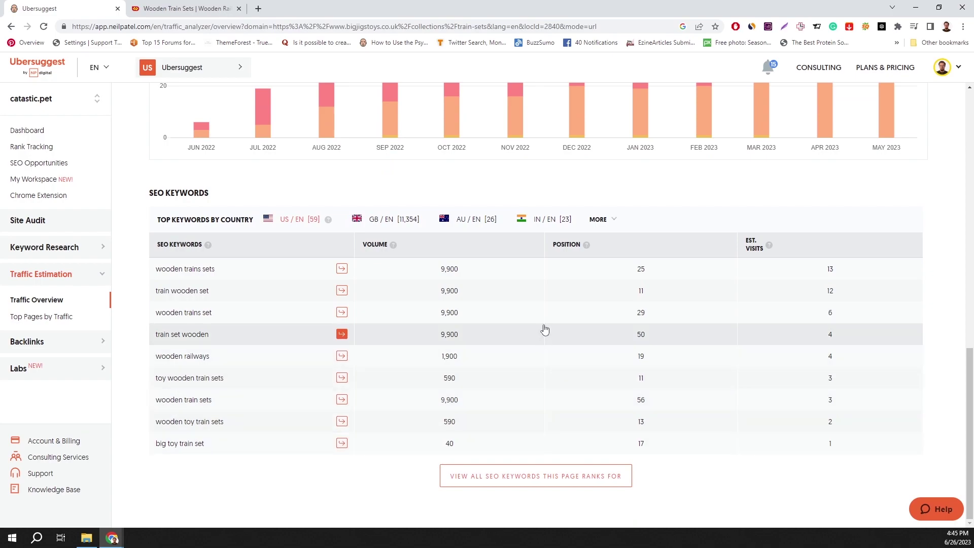
{"action": "scroll", "coordinate": [537, 278], "scroll_direction": "up", "scroll_amount": 6}
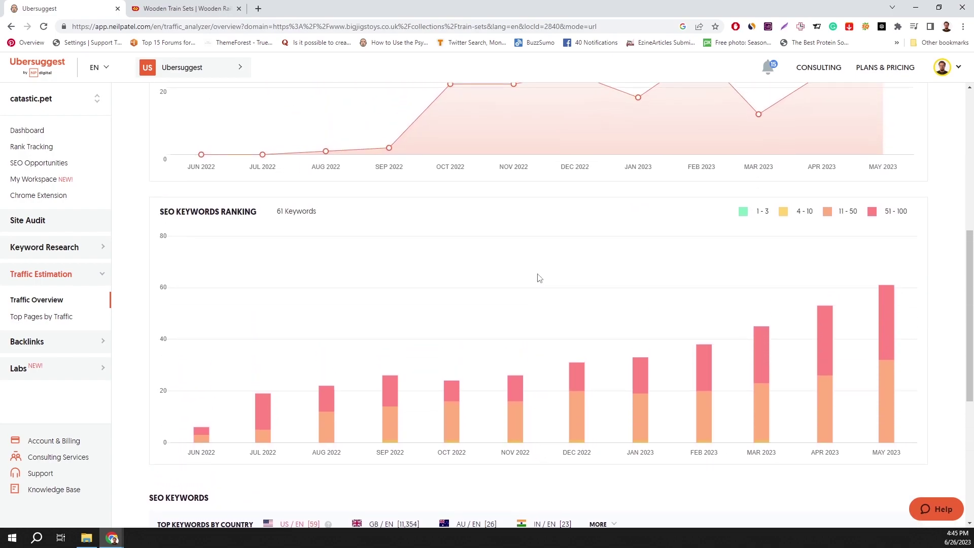
{"action": "scroll", "coordinate": [538, 278], "scroll_direction": "up", "scroll_amount": 7}
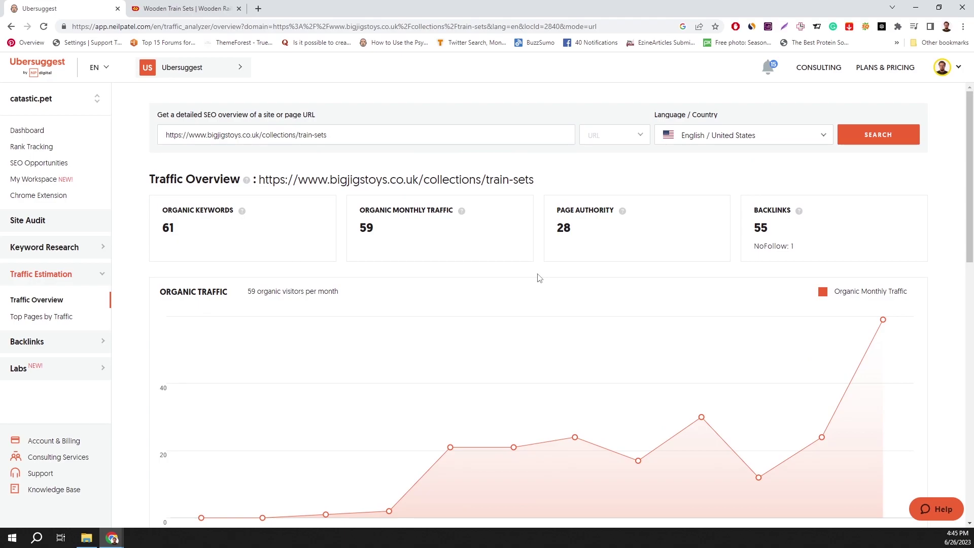
{"action": "scroll", "coordinate": [538, 277], "scroll_direction": "down", "scroll_amount": 8}
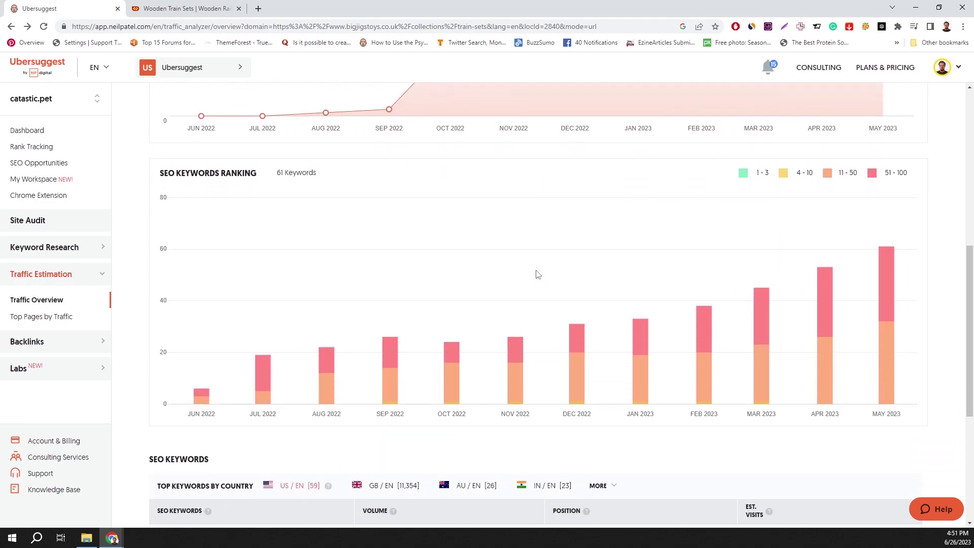
{"action": "scroll", "coordinate": [538, 275], "scroll_direction": "down", "scroll_amount": 5}
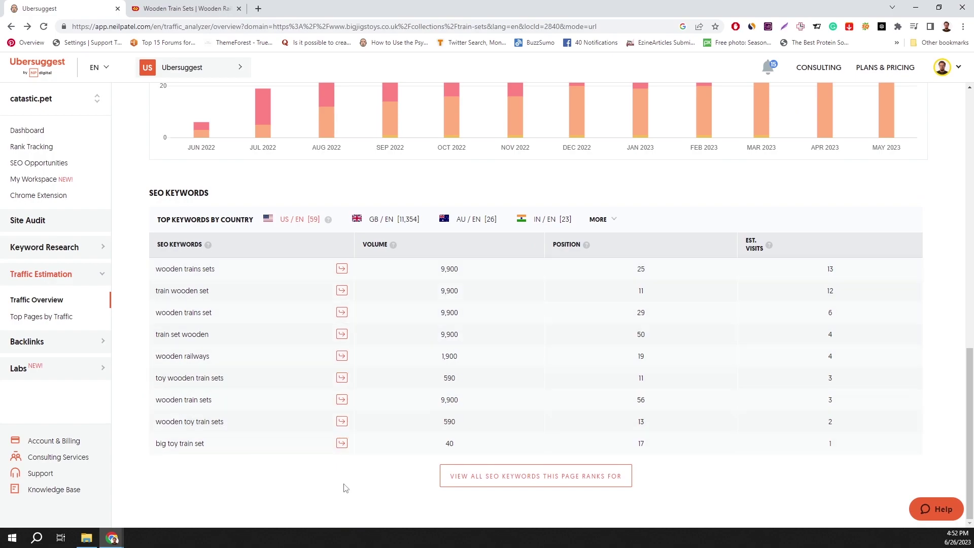
List all SEO keywords the train sets page ranks for and open the keyword overview for "wooden train sets".
{"action": "left_click", "coordinate": [476, 482]}
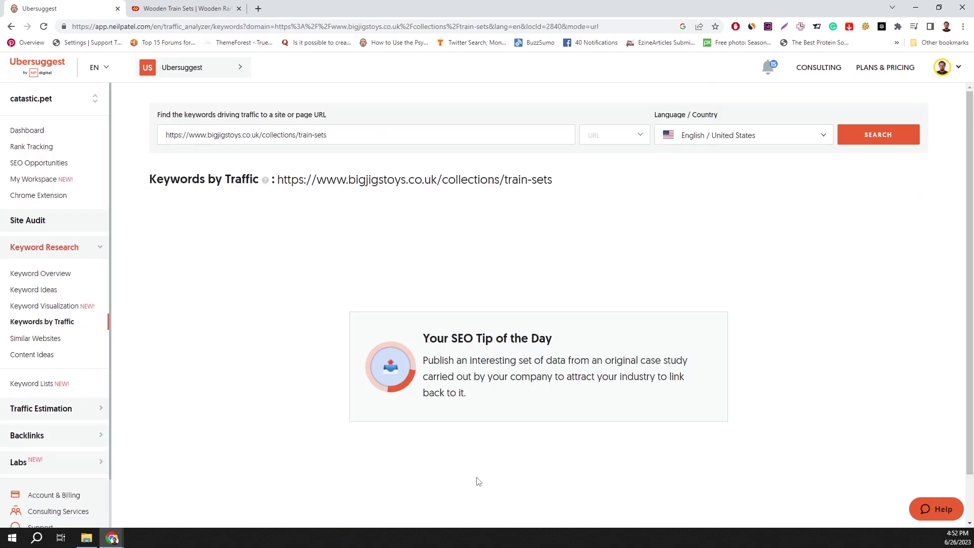
{"action": "scroll", "coordinate": [555, 345], "scroll_direction": "down", "scroll_amount": 3}
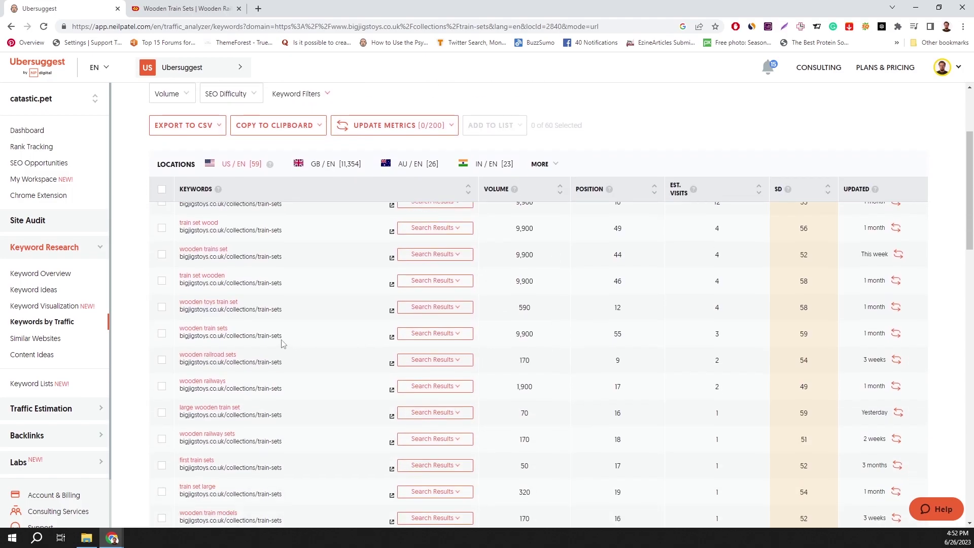
{"action": "left_click", "coordinate": [214, 333]}
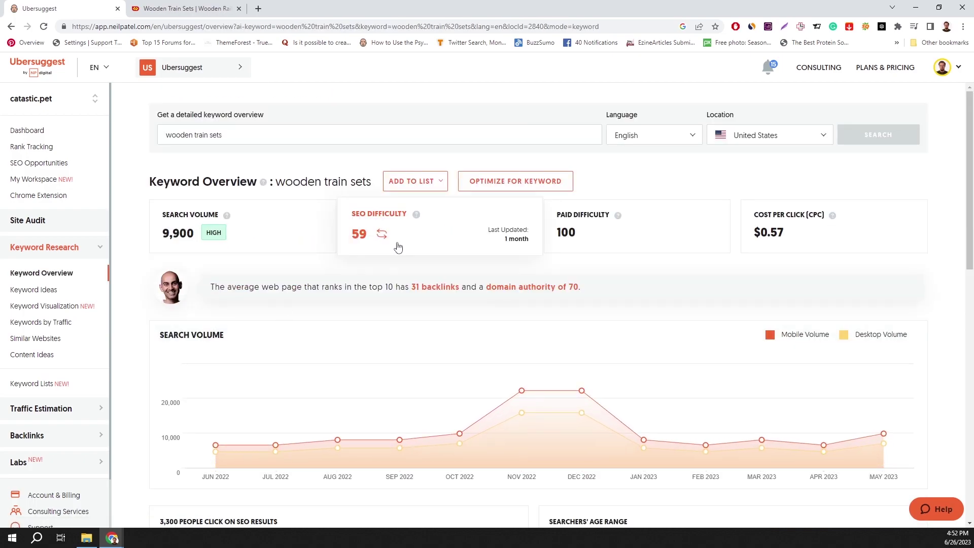
Examine the "wooden train sets" keyword overview, including its search volume chart, SEO clicks, searchers' age range and keyword ideas.
{"action": "scroll", "coordinate": [675, 378], "scroll_direction": "down", "scroll_amount": 1}
{"action": "scroll", "coordinate": [676, 377], "scroll_direction": "down", "scroll_amount": 2}
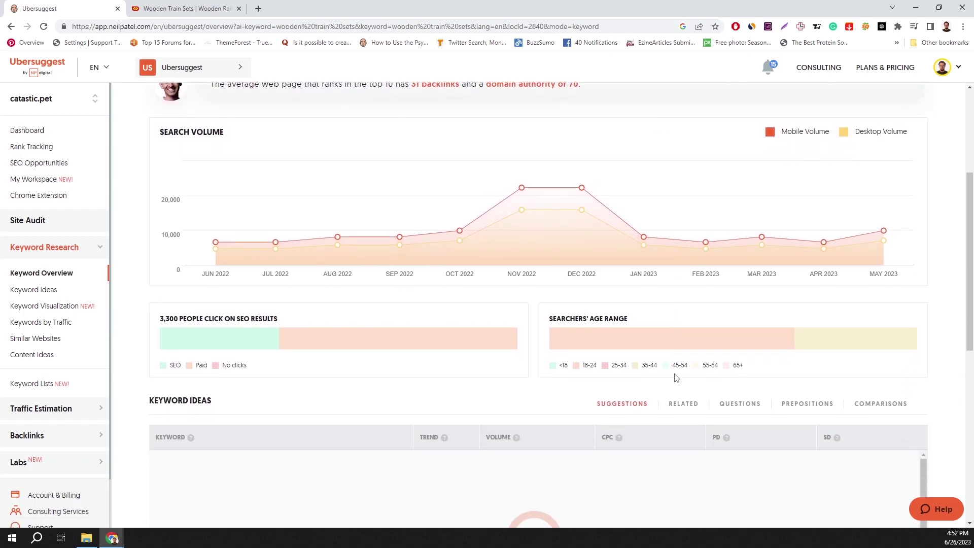
{"action": "scroll", "coordinate": [675, 378], "scroll_direction": "down", "scroll_amount": 3}
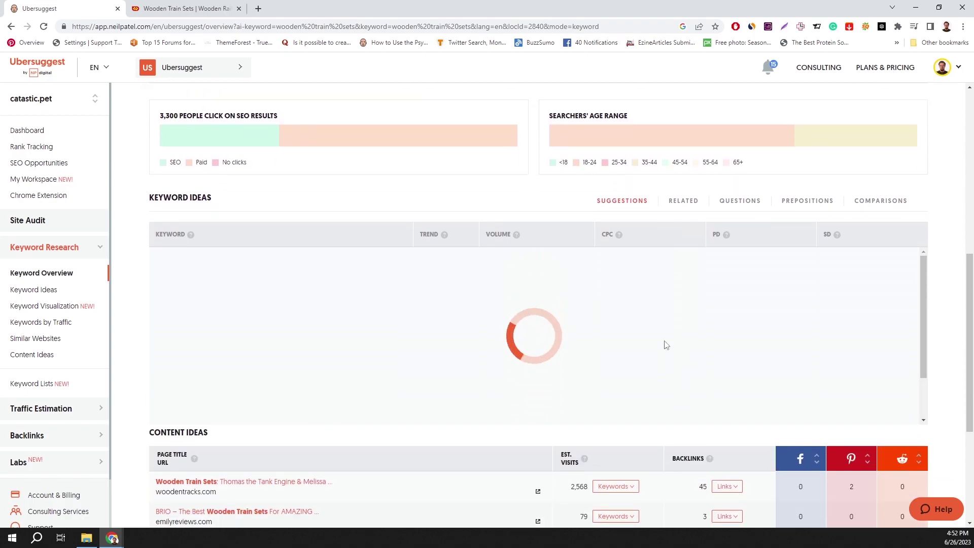
{"action": "scroll", "coordinate": [672, 333], "scroll_direction": "up", "scroll_amount": 6}
{"action": "scroll", "coordinate": [673, 333], "scroll_direction": "up", "scroll_amount": 1}
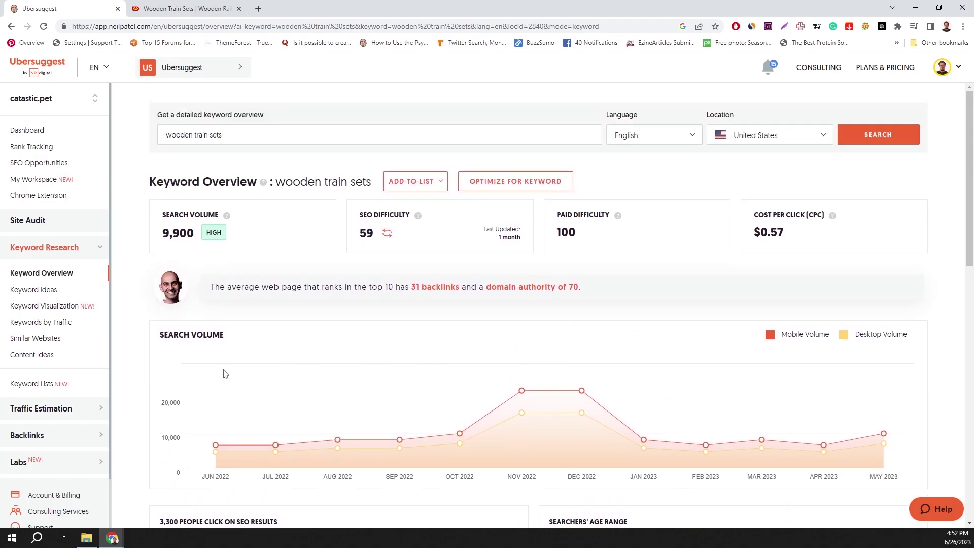
{"action": "scroll", "coordinate": [213, 374], "scroll_direction": "down", "scroll_amount": 5}
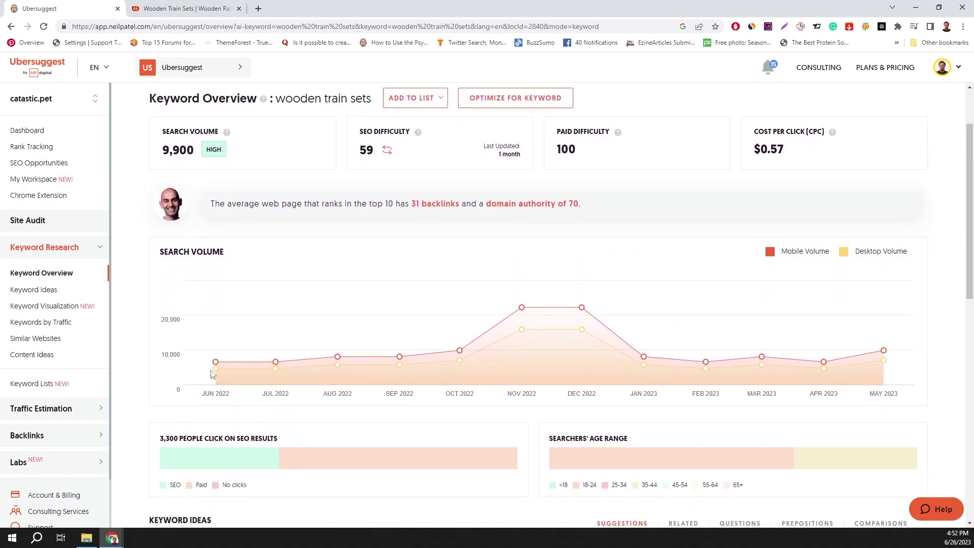
{"action": "scroll", "coordinate": [212, 374], "scroll_direction": "down", "scroll_amount": 3}
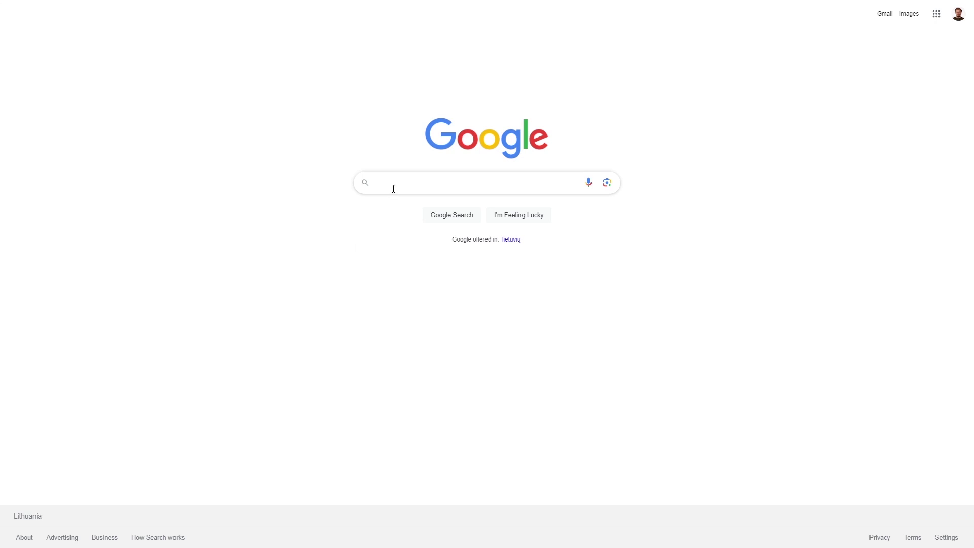
Switch to Google and search for "wooden train toy".
{"action": "left_click", "coordinate": [394, 188]}
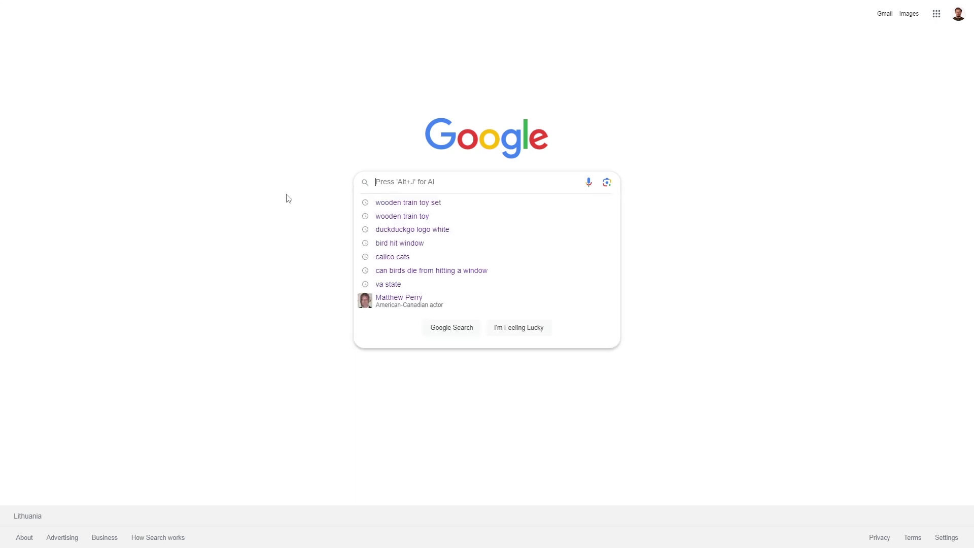
{"action": "type", "text": "wooden train t"}
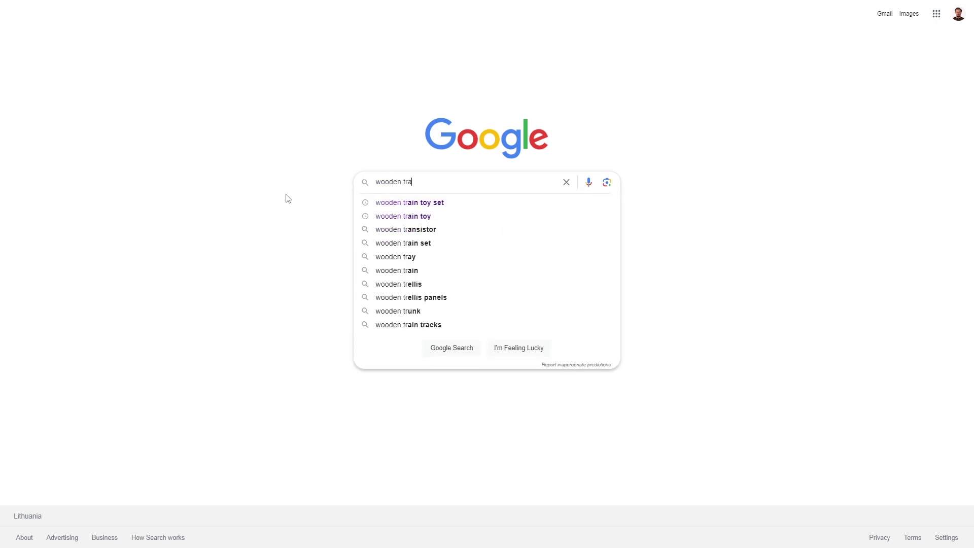
{"action": "type", "text": "oy"}
{"action": "key", "text": "Return"}
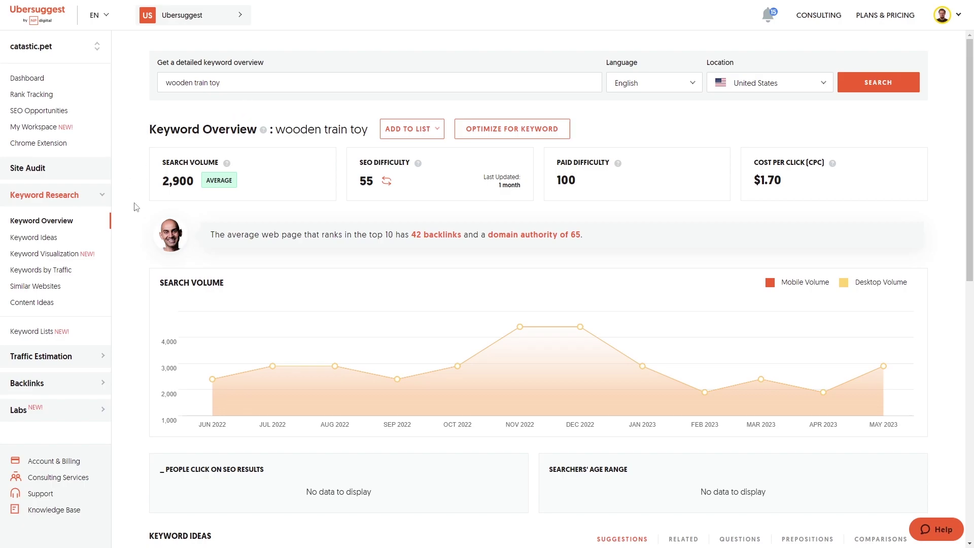
In Ubersuggest, examine the "wooden train toy" overview, including the monthly search volumes, keyword suggestions and content ideas.
{"action": "scroll", "coordinate": [136, 206], "scroll_direction": "down", "scroll_amount": 1}
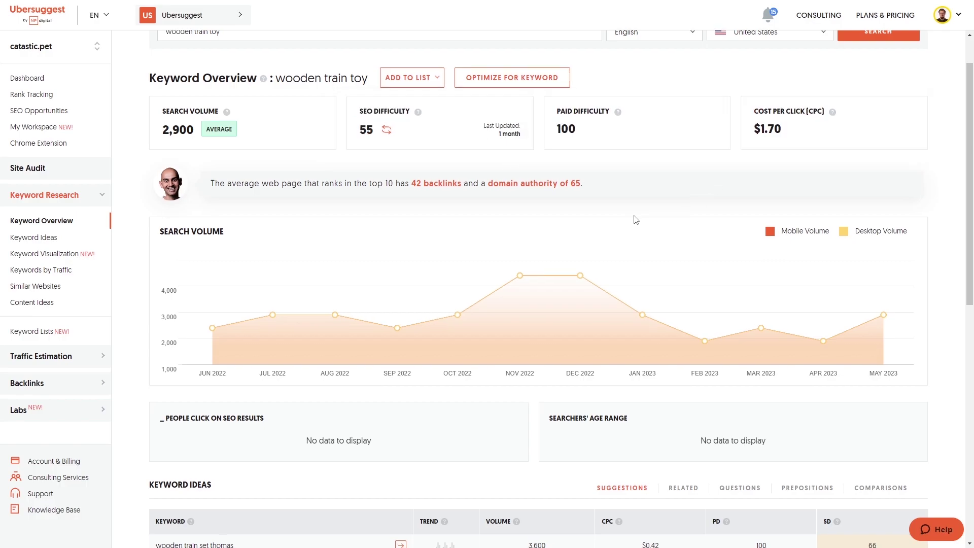
{"action": "scroll", "coordinate": [636, 219], "scroll_direction": "down", "scroll_amount": 2}
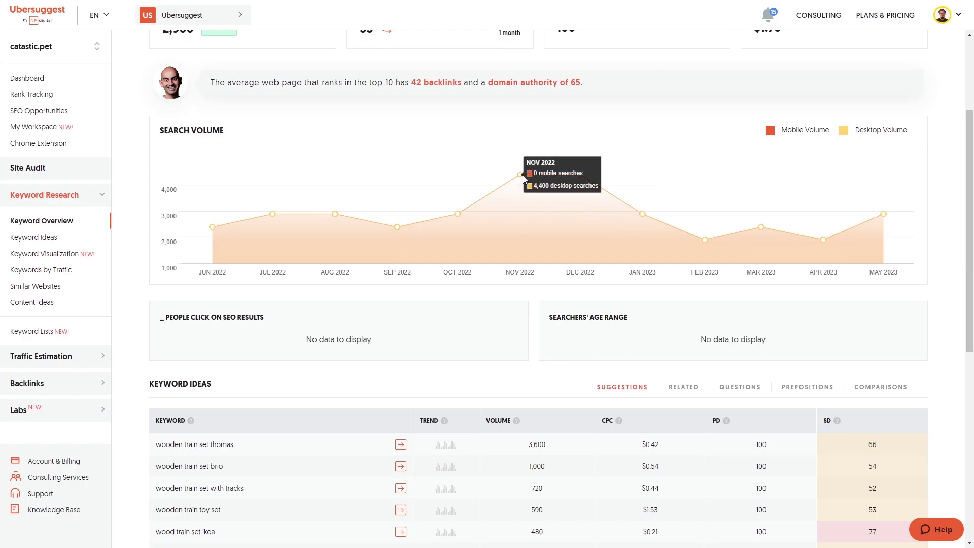
{"action": "mouse_move", "coordinate": [582, 177]}
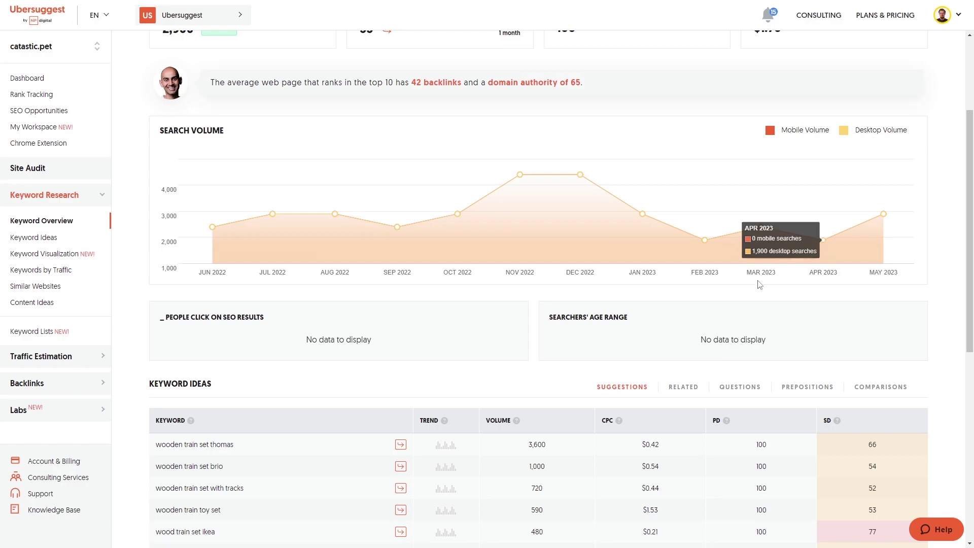
{"action": "mouse_move", "coordinate": [274, 216]}
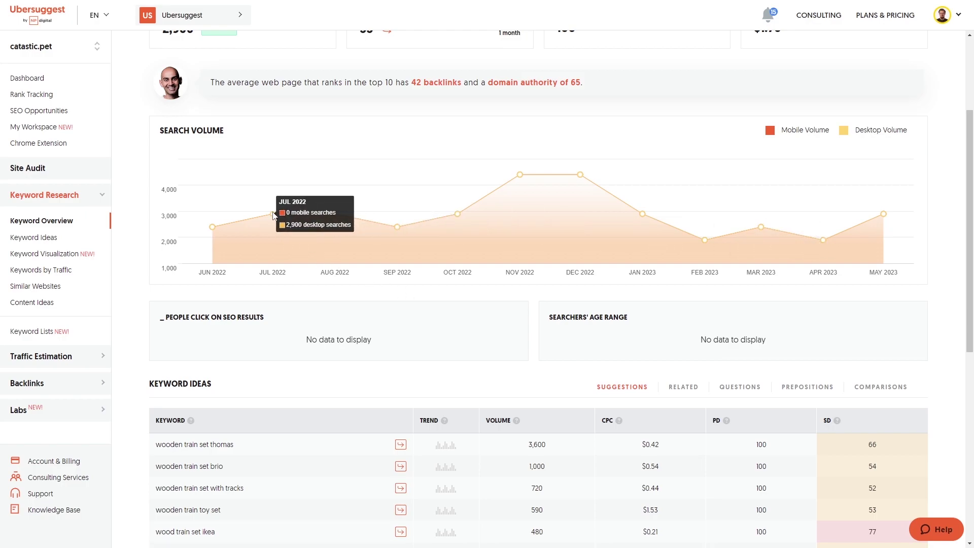
{"action": "scroll", "coordinate": [450, 318], "scroll_direction": "down", "scroll_amount": 4}
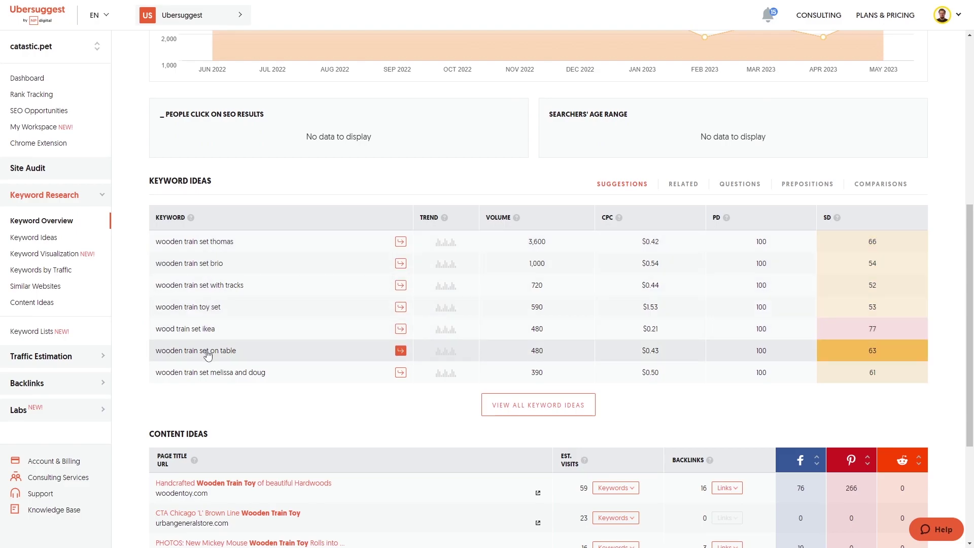
{"action": "scroll", "coordinate": [390, 400], "scroll_direction": "down", "scroll_amount": 3}
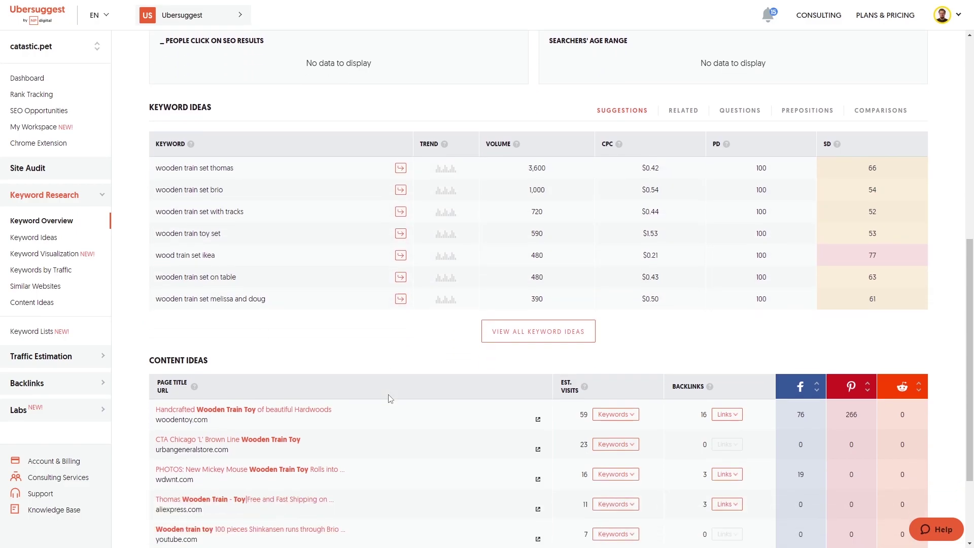
{"action": "scroll", "coordinate": [394, 358], "scroll_direction": "down", "scroll_amount": 1}
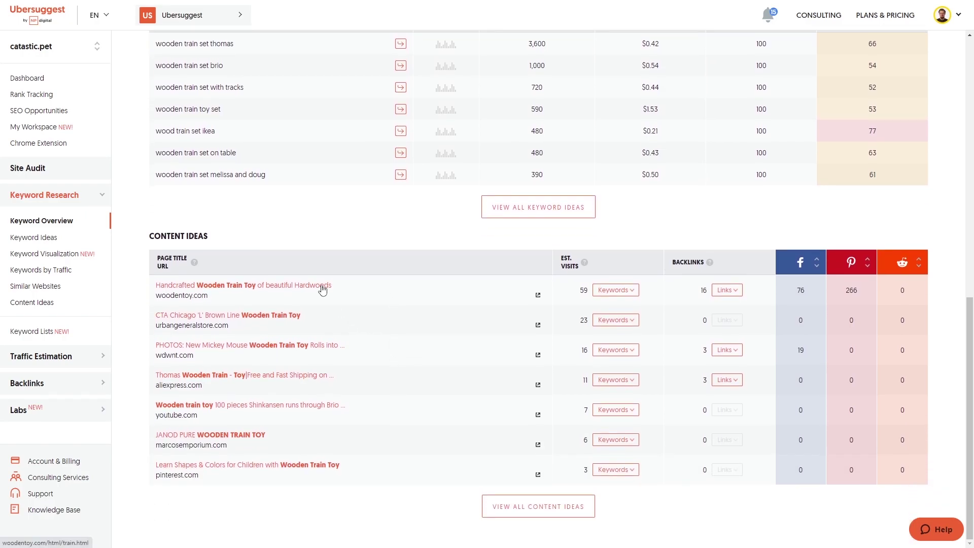
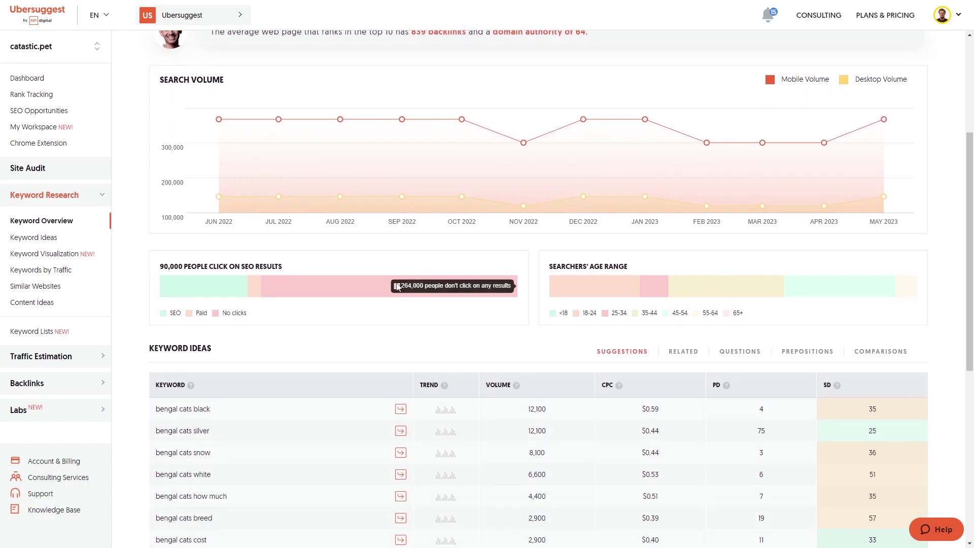
Compare the SEO difficulty and seasonal search volumes of "wooden train", "wooden train toy" and "wooden train toy set".
{"action": "scroll", "coordinate": [401, 269], "scroll_direction": "up", "scroll_amount": 4}
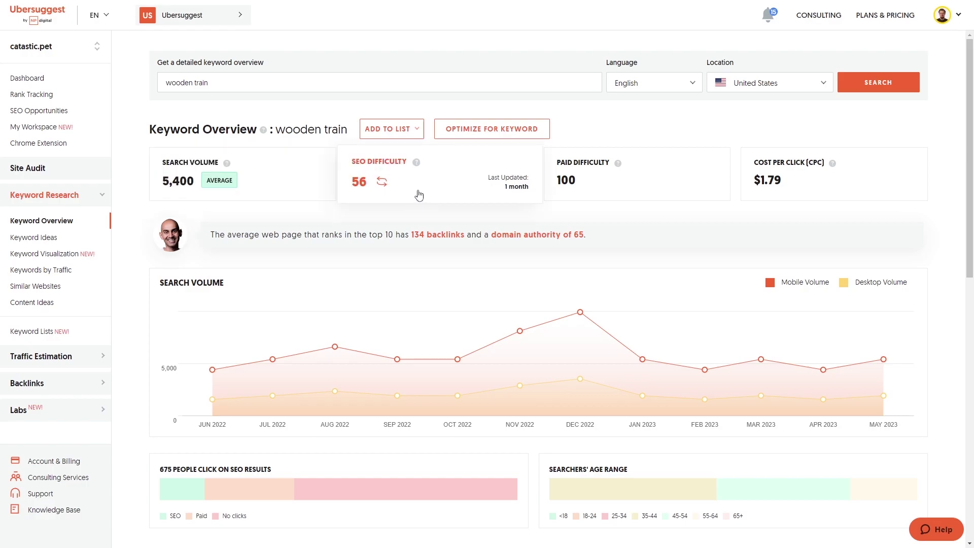
{"action": "mouse_move", "coordinate": [580, 314]}
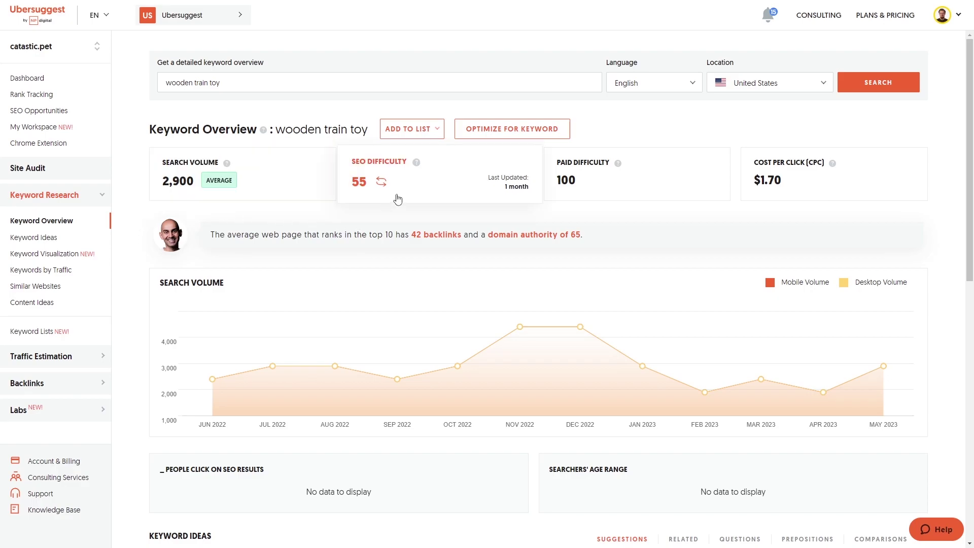
{"action": "mouse_move", "coordinate": [581, 330]}
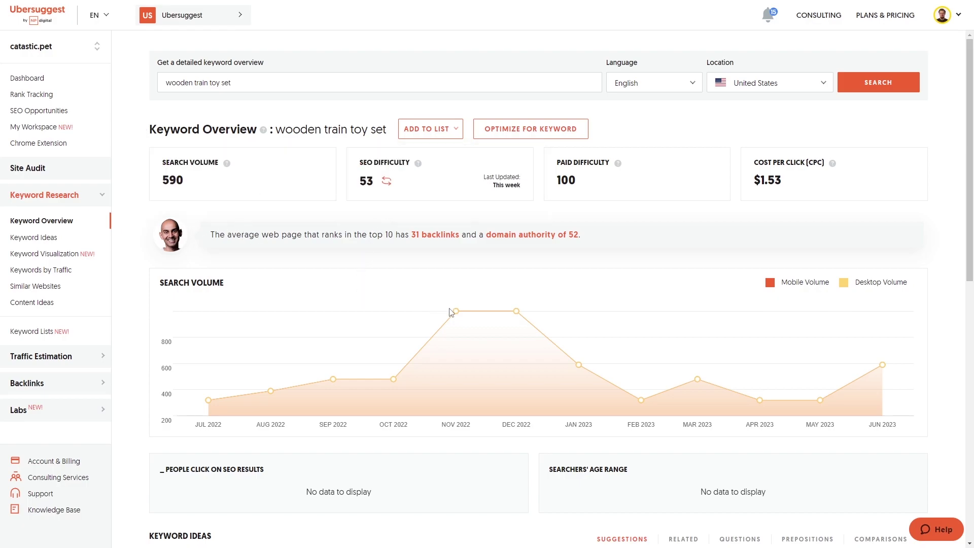
{"action": "mouse_move", "coordinate": [516, 310]}
{"action": "scroll", "coordinate": [323, 310], "scroll_direction": "down", "scroll_amount": 4}
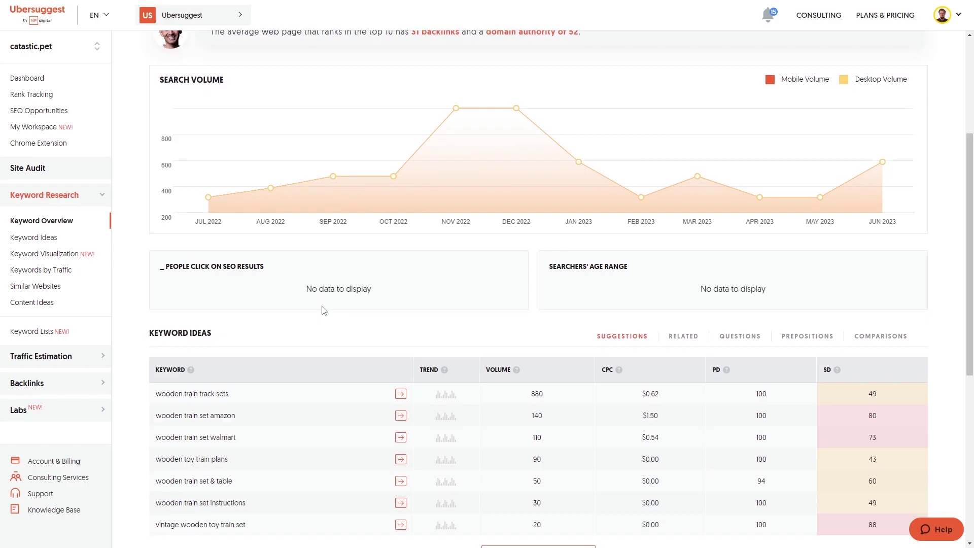
{"action": "scroll", "coordinate": [324, 310], "scroll_direction": "up", "scroll_amount": 4}
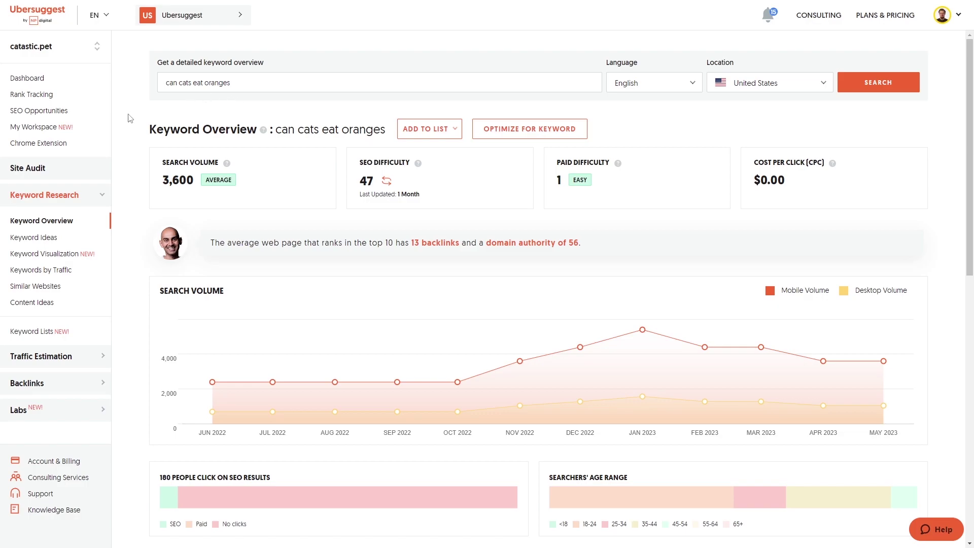
Examine the "can cats eat oranges" overview, from ranking-page backlinks and monthly volumes to content ideas, and open all its keyword ideas.
{"action": "scroll", "coordinate": [120, 165], "scroll_direction": "down", "scroll_amount": 1}
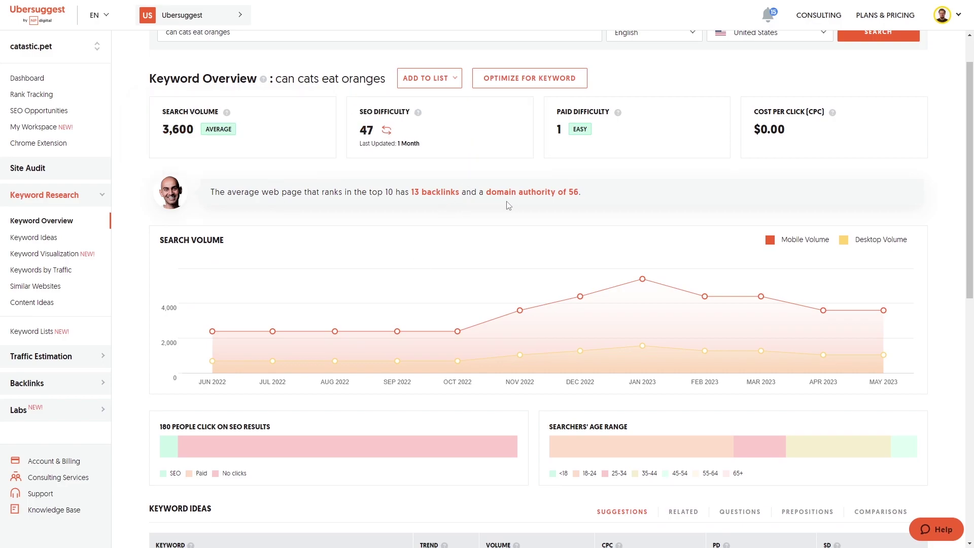
{"action": "left_click_drag", "start_coordinate": [604, 192], "coordinate": [387, 198]}
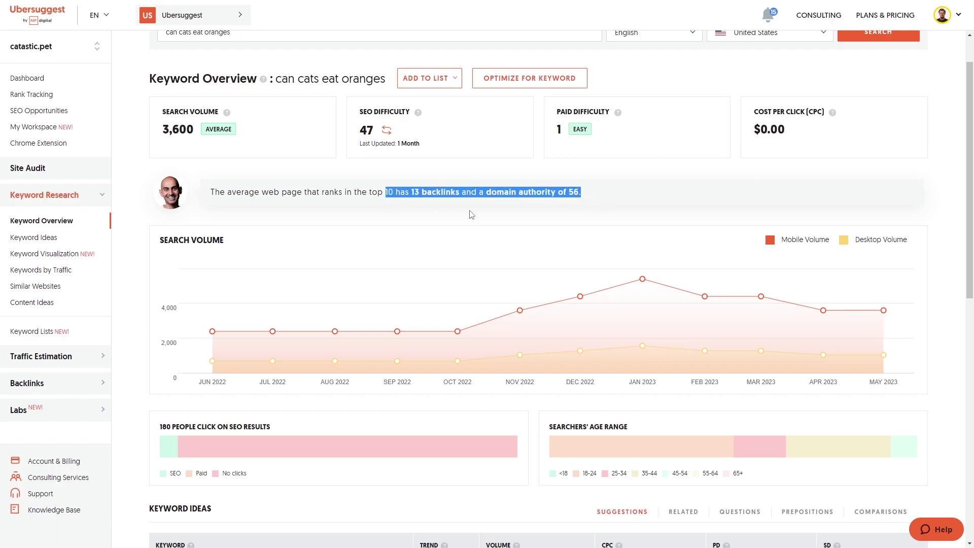
{"action": "left_click", "coordinate": [491, 217]}
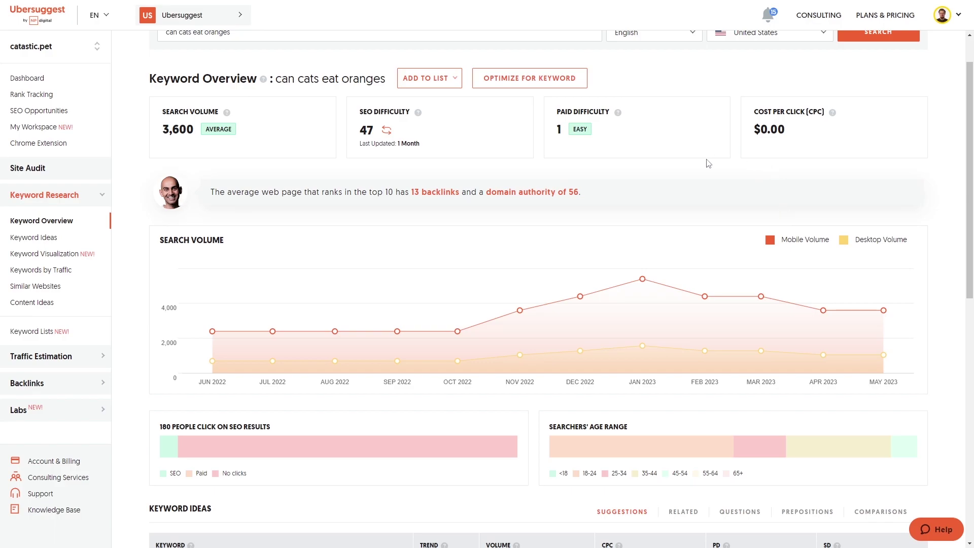
{"action": "scroll", "coordinate": [702, 178], "scroll_direction": "down", "scroll_amount": 2}
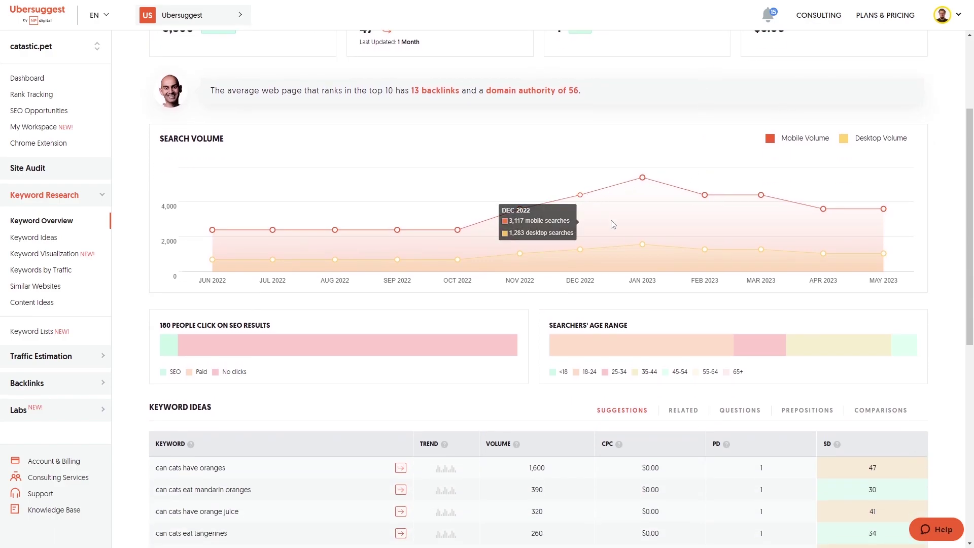
{"action": "mouse_move", "coordinate": [642, 181]}
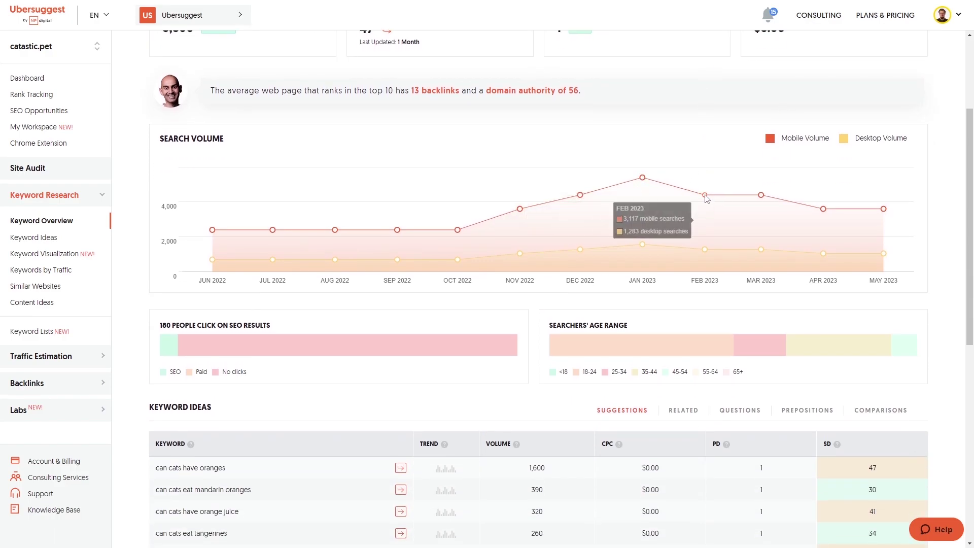
{"action": "scroll", "coordinate": [725, 245], "scroll_direction": "down", "scroll_amount": 4}
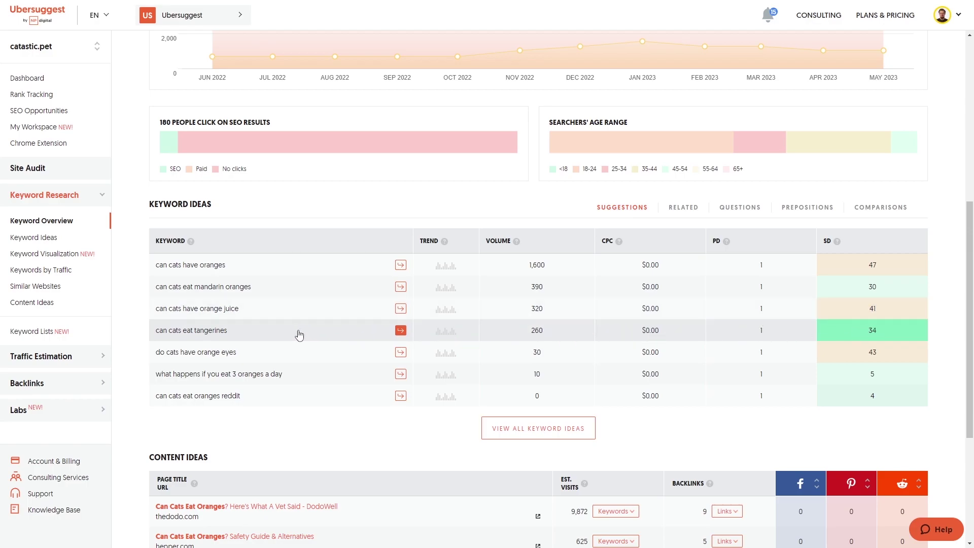
{"action": "scroll", "coordinate": [354, 397], "scroll_direction": "down", "scroll_amount": 3}
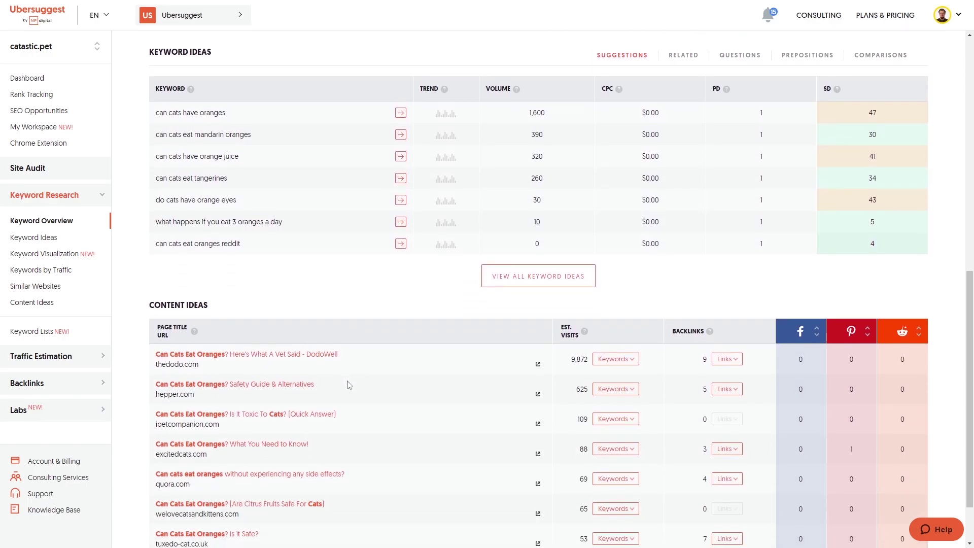
{"action": "left_click", "coordinate": [520, 280]}
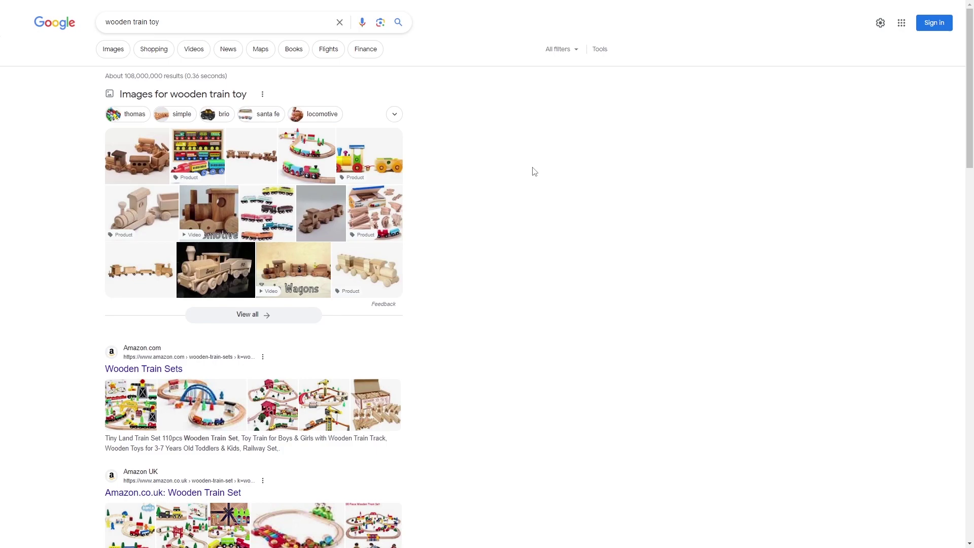
Look through the Google results for "wooden train toy", including the related searches and the second results page.
{"action": "scroll", "coordinate": [535, 172], "scroll_direction": "down", "scroll_amount": 14}
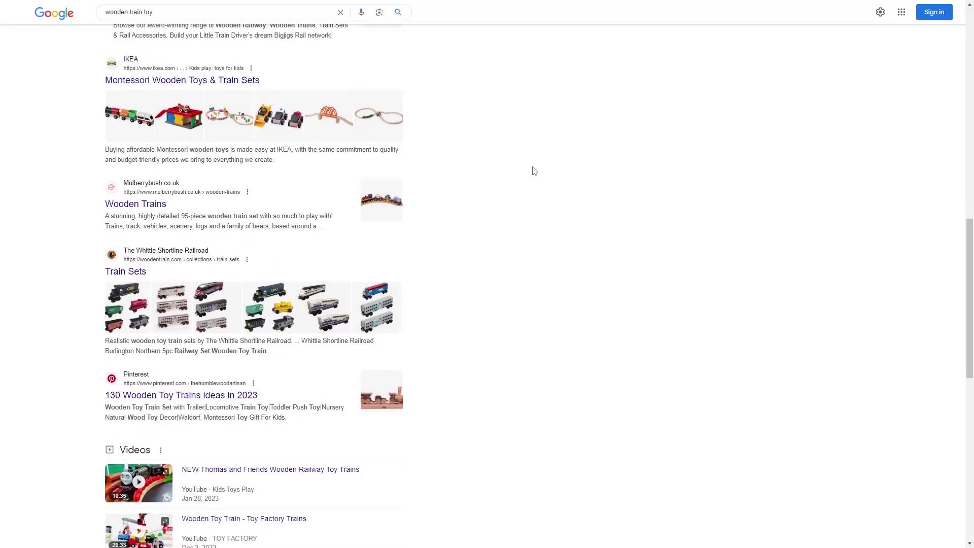
{"action": "scroll", "coordinate": [534, 172], "scroll_direction": "down", "scroll_amount": 11}
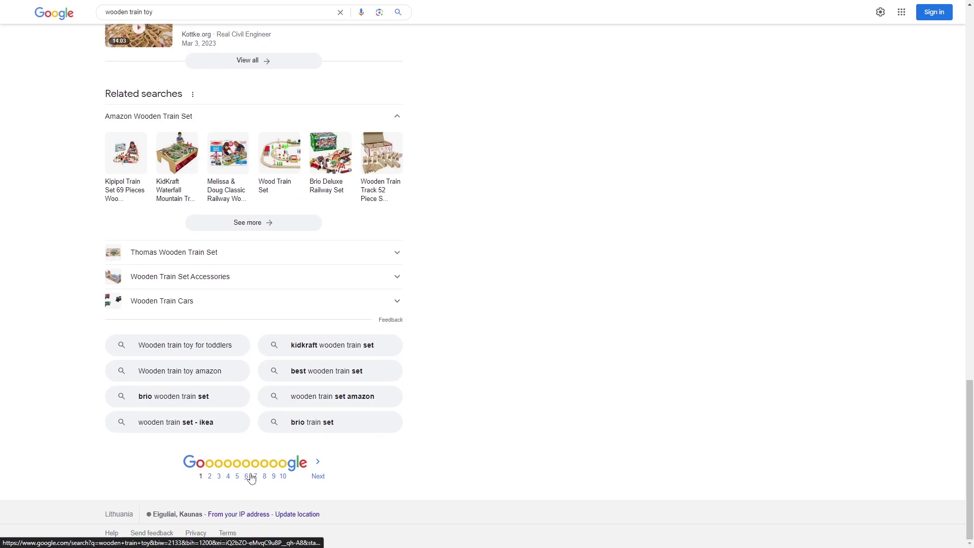
{"action": "left_click", "coordinate": [210, 477]}
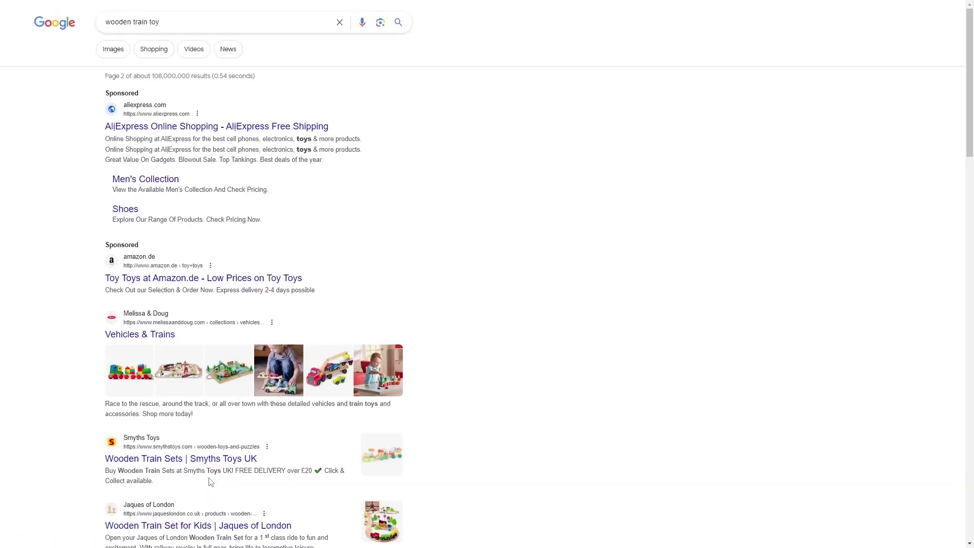
{"action": "scroll", "coordinate": [210, 482], "scroll_direction": "down", "scroll_amount": 15}
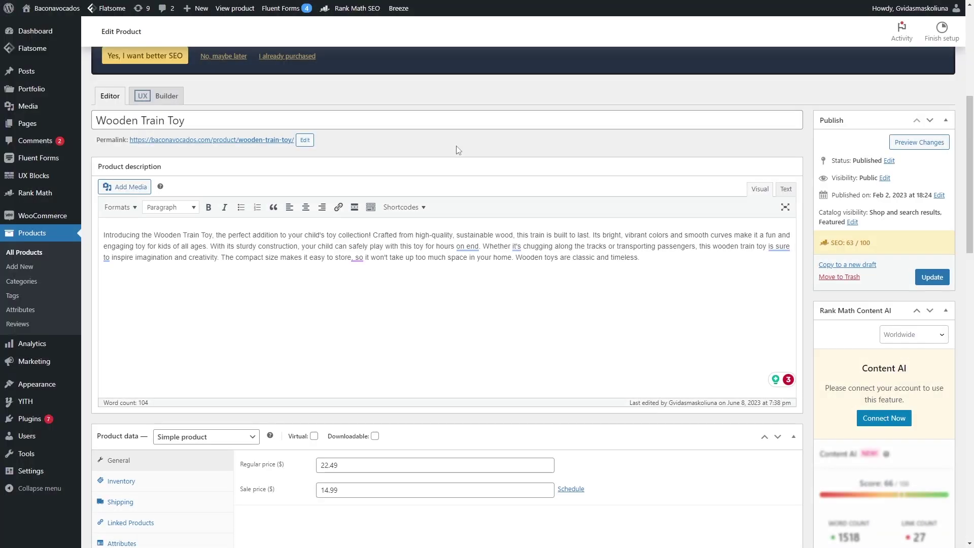
Check the product's title, permalink and description in the Rank Math snippet editor, and close it without changes.
{"action": "scroll", "coordinate": [457, 148], "scroll_direction": "down", "scroll_amount": 9}
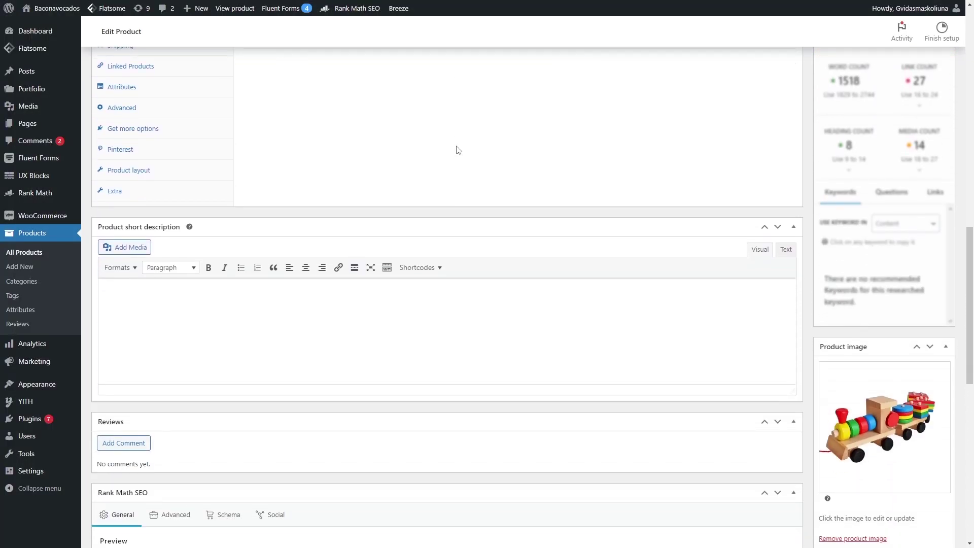
{"action": "scroll", "coordinate": [458, 150], "scroll_direction": "down", "scroll_amount": 7}
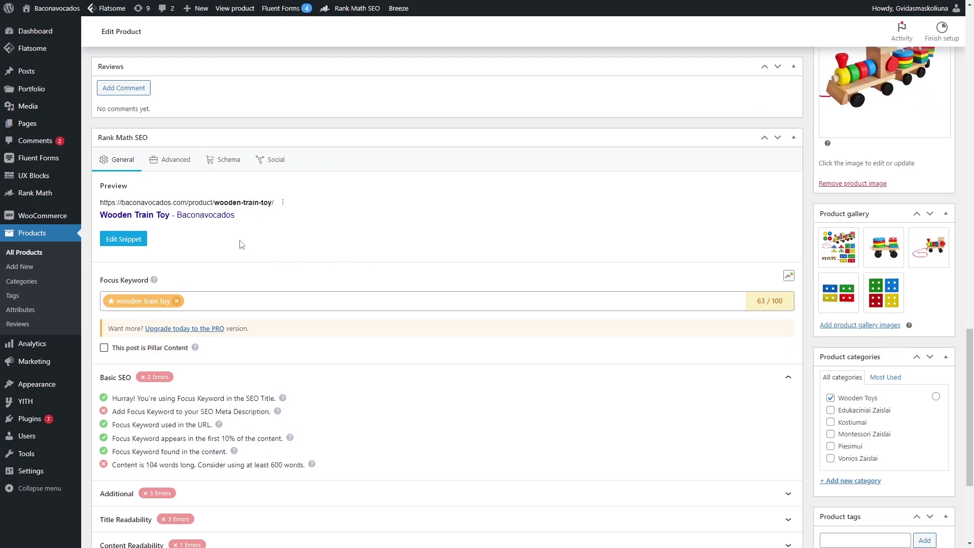
{"action": "left_click", "coordinate": [141, 243]}
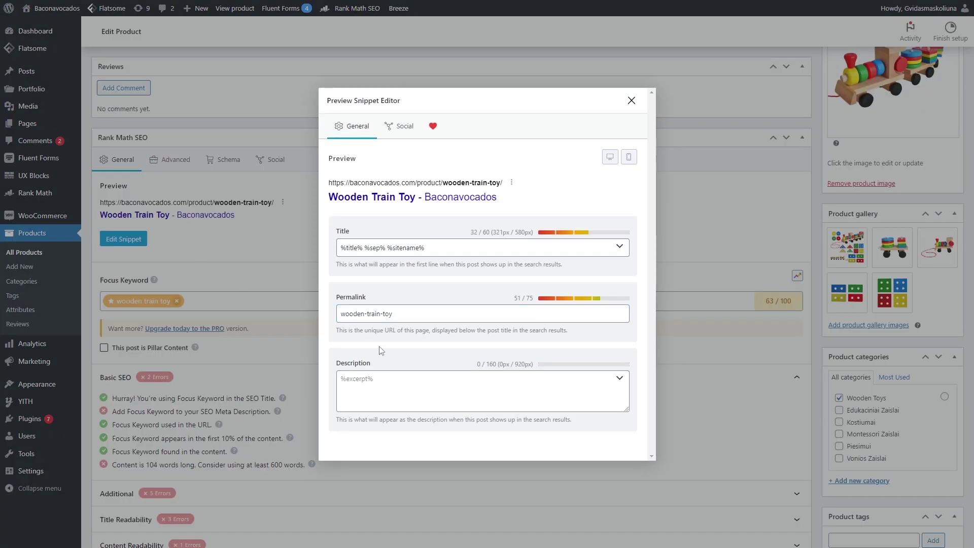
{"action": "left_click", "coordinate": [577, 362]}
{"action": "left_click", "coordinate": [632, 101]}
Examine the product description's opening sentence and its use of the focus keyword "Wooden Train Toy".
{"action": "scroll", "coordinate": [585, 270], "scroll_direction": "up", "scroll_amount": 3}
{"action": "scroll", "coordinate": [588, 272], "scroll_direction": "up", "scroll_amount": 10}
{"action": "scroll", "coordinate": [589, 285], "scroll_direction": "up", "scroll_amount": 3}
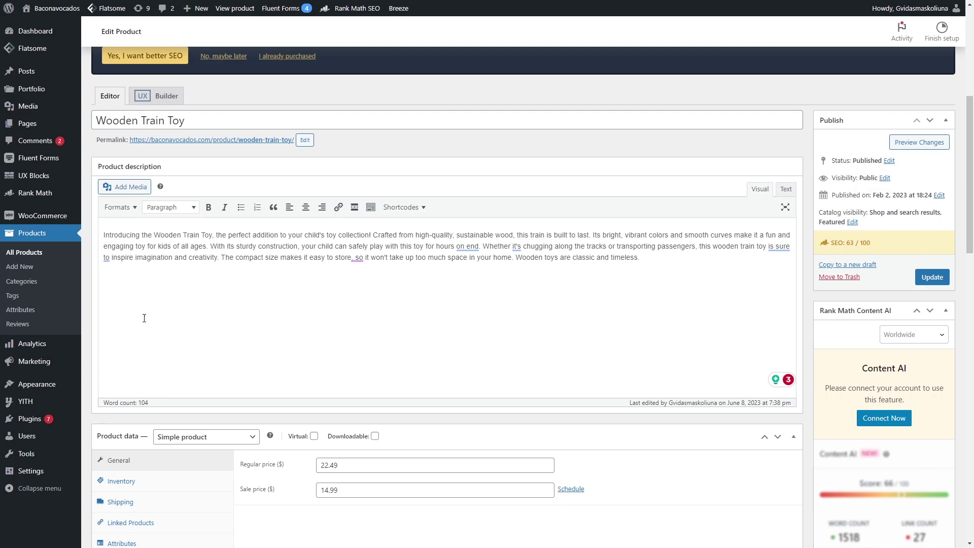
{"action": "left_click_drag", "start_coordinate": [104, 234], "coordinate": [373, 234]}
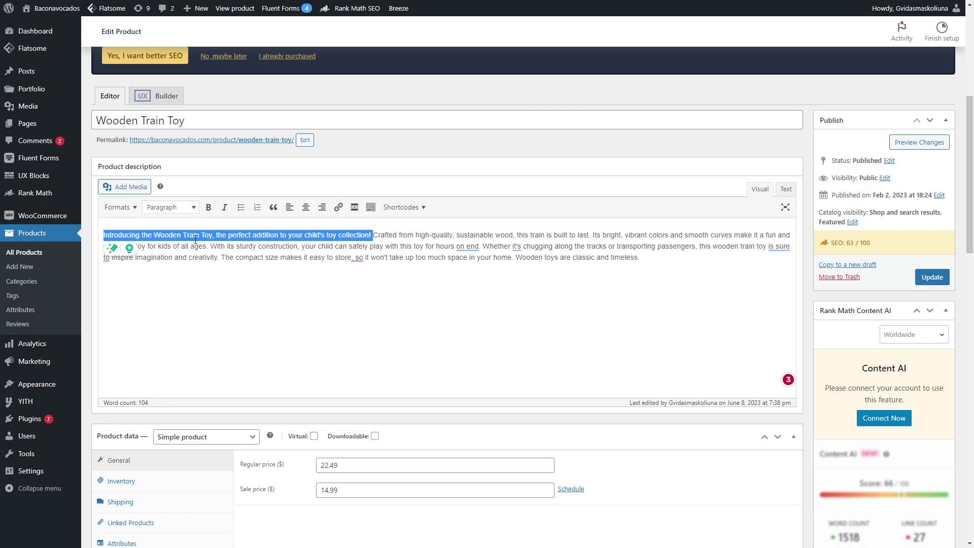
{"action": "left_click", "coordinate": [155, 234]}
{"action": "left_click_drag", "start_coordinate": [158, 233], "coordinate": [212, 231]}
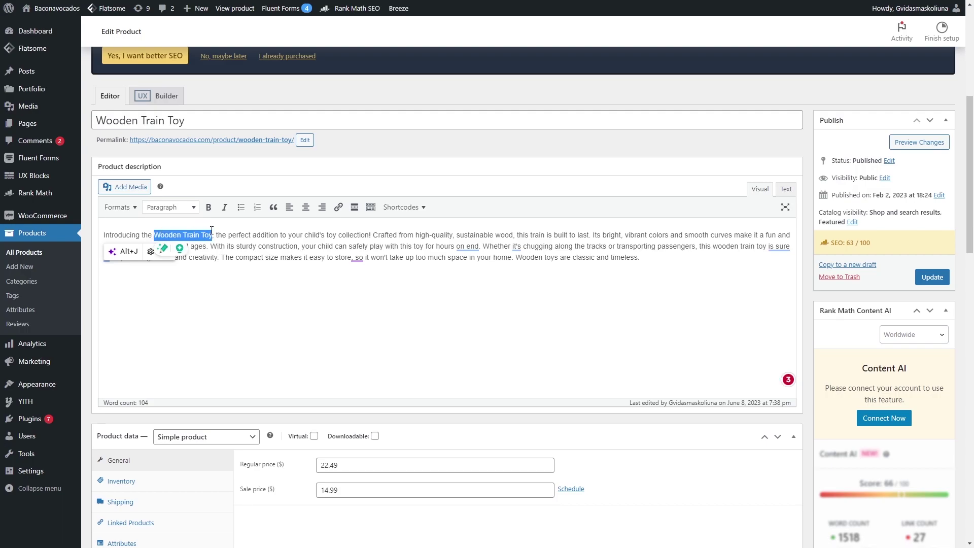
{"action": "left_click", "coordinate": [235, 307]}
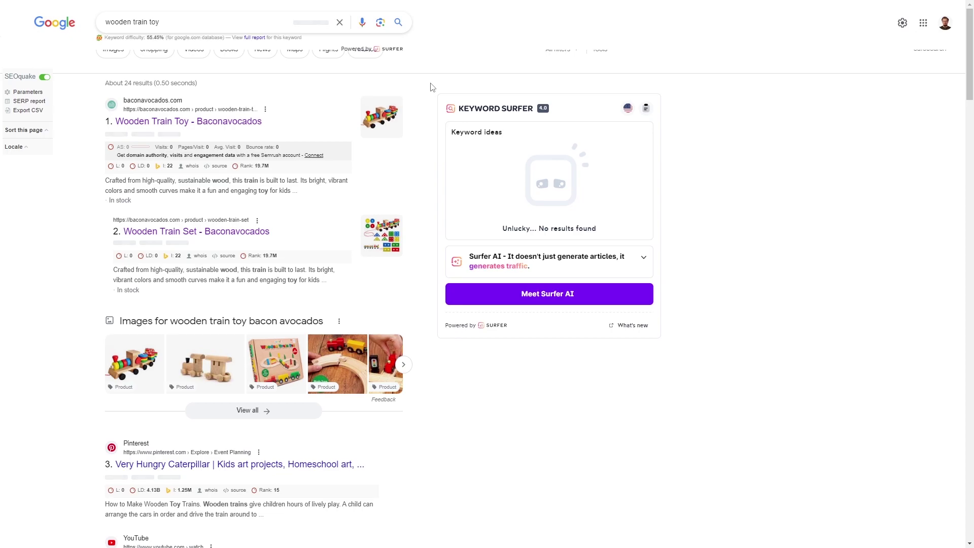
Compare the product's listings in the Google results with the keyword phrase in the WordPress product description's first sentence.
{"action": "scroll", "coordinate": [432, 87], "scroll_direction": "down", "scroll_amount": 1}
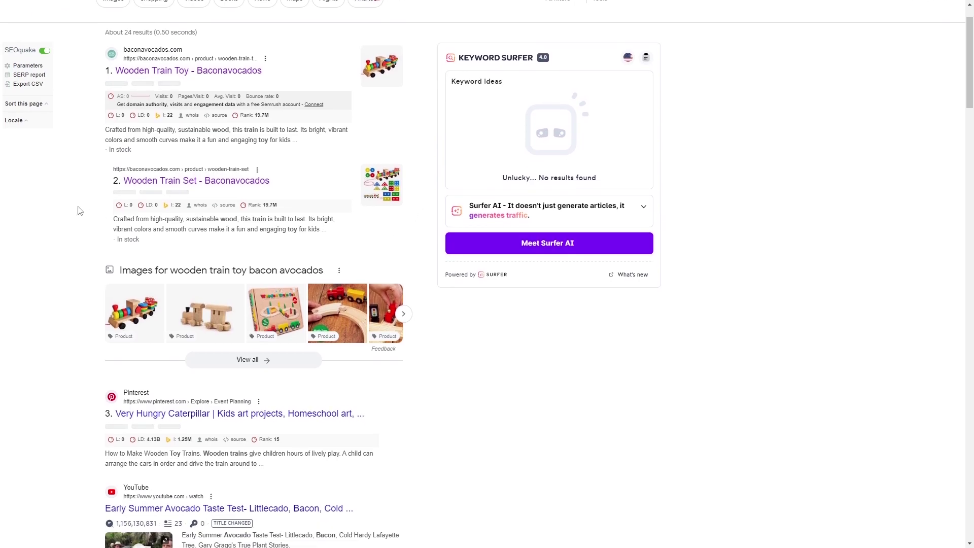
{"action": "scroll", "coordinate": [87, 65], "scroll_direction": "up", "scroll_amount": 1}
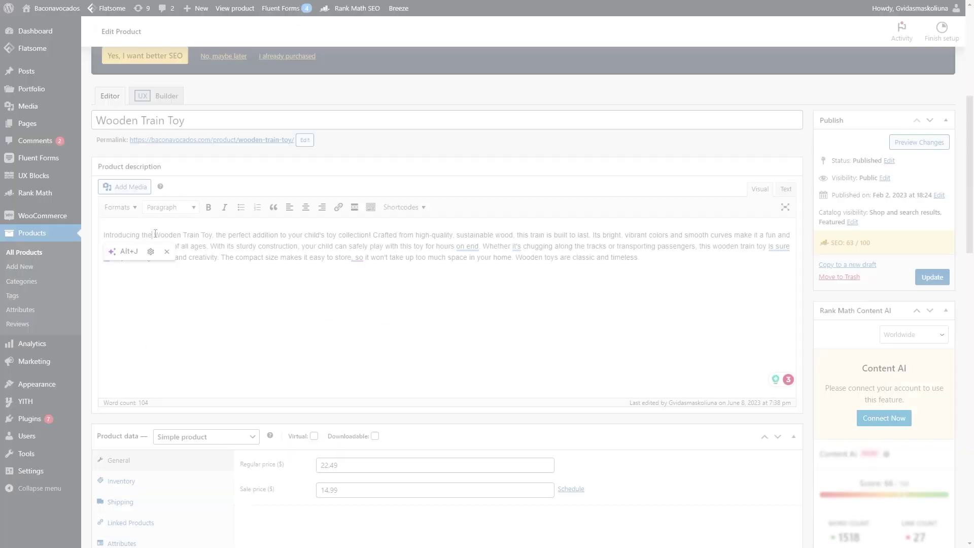
{"action": "left_click_drag", "start_coordinate": [155, 235], "coordinate": [212, 235]}
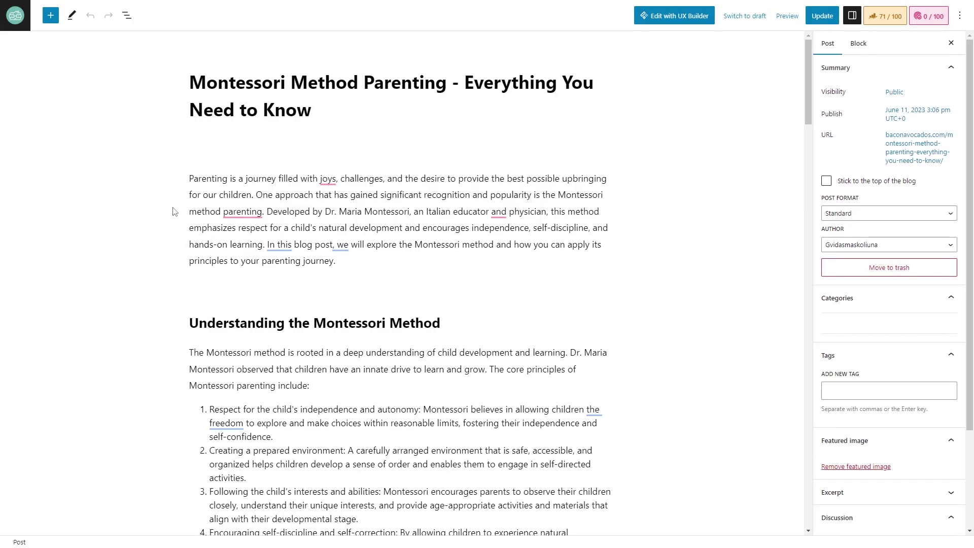
Read the "Montessori Method Parenting" blog post, from its introduction in the editor to the conclusion on the published page.
{"action": "left_click_drag", "start_coordinate": [190, 177], "coordinate": [270, 217]}
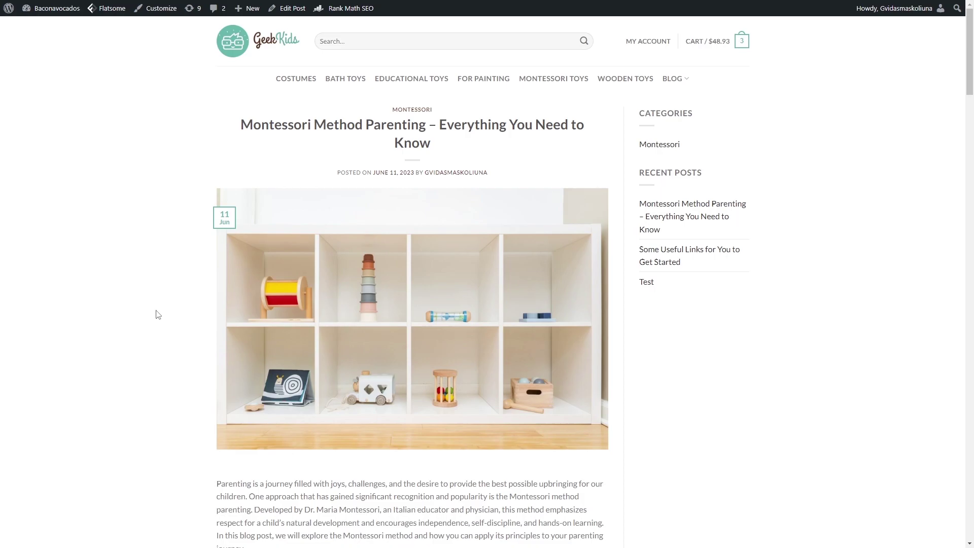
{"action": "scroll", "coordinate": [157, 315], "scroll_direction": "down", "scroll_amount": 6}
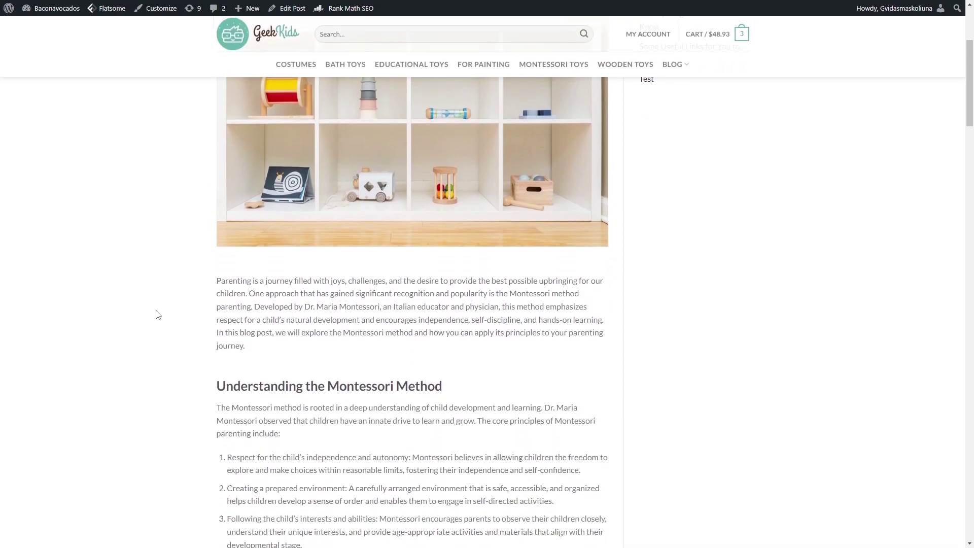
{"action": "scroll", "coordinate": [157, 314], "scroll_direction": "down", "scroll_amount": 8}
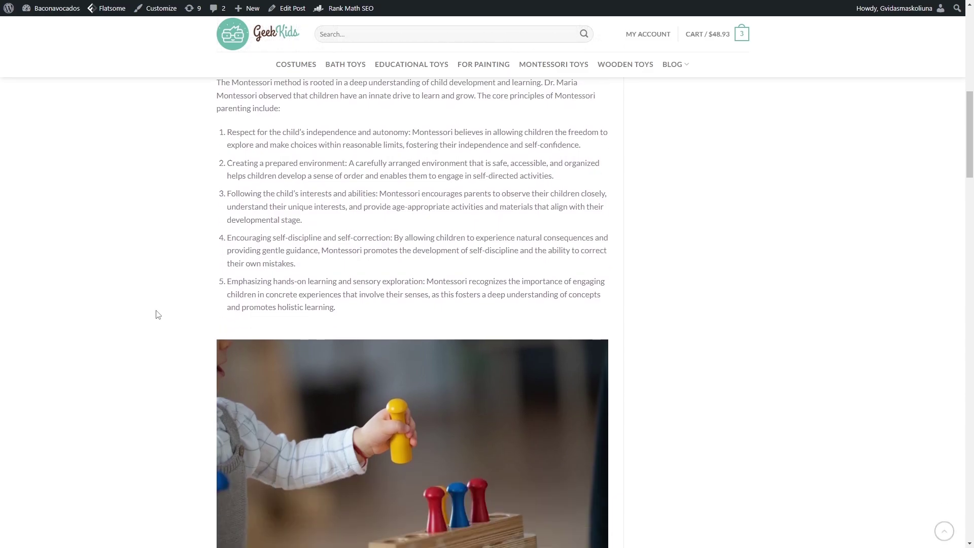
{"action": "scroll", "coordinate": [157, 314], "scroll_direction": "down", "scroll_amount": 2}
{"action": "scroll", "coordinate": [157, 314], "scroll_direction": "down", "scroll_amount": 10}
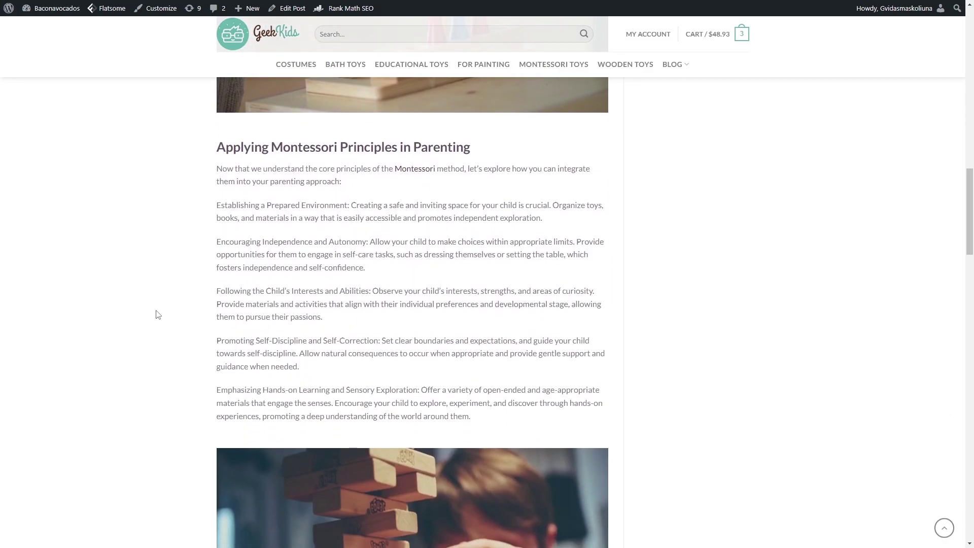
{"action": "scroll", "coordinate": [161, 313], "scroll_direction": "down", "scroll_amount": 8}
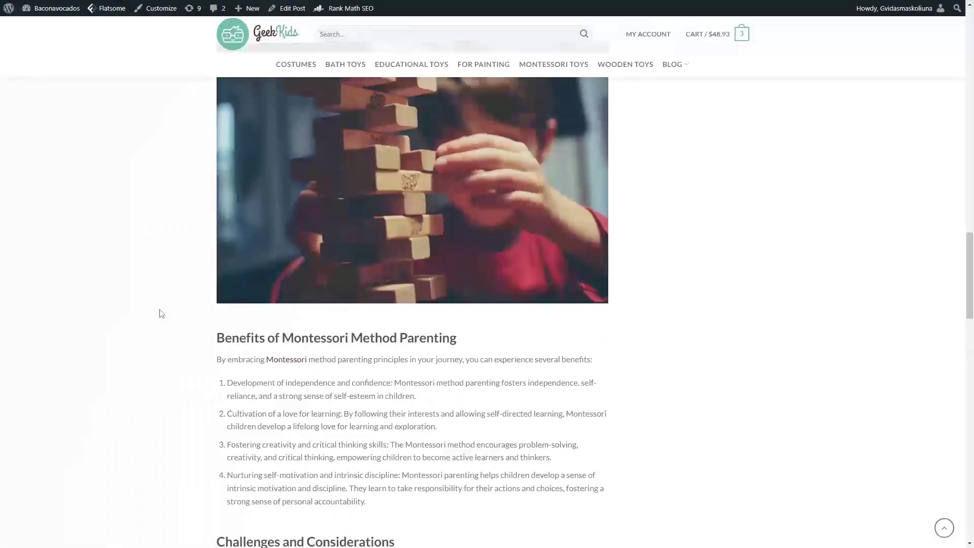
{"action": "scroll", "coordinate": [161, 314], "scroll_direction": "down", "scroll_amount": 7}
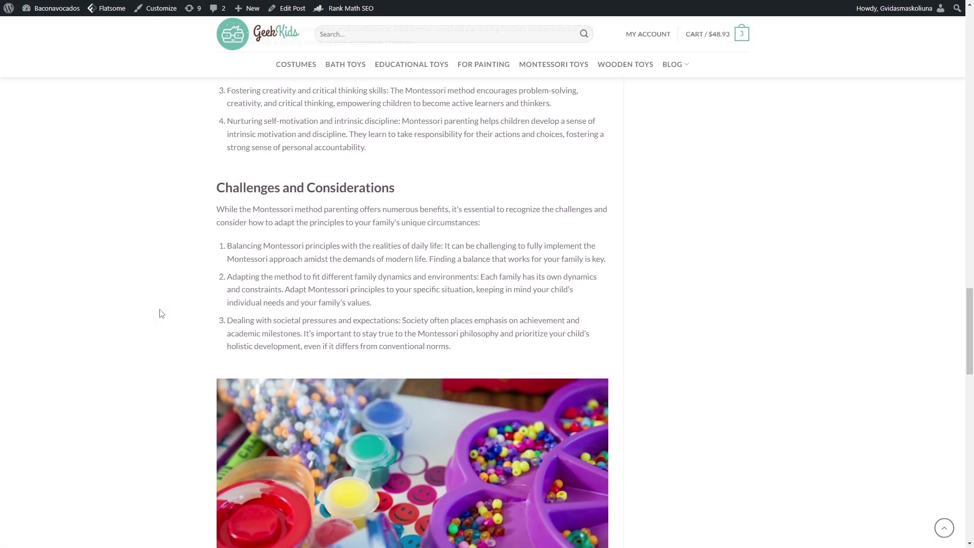
{"action": "scroll", "coordinate": [160, 313], "scroll_direction": "down", "scroll_amount": 5}
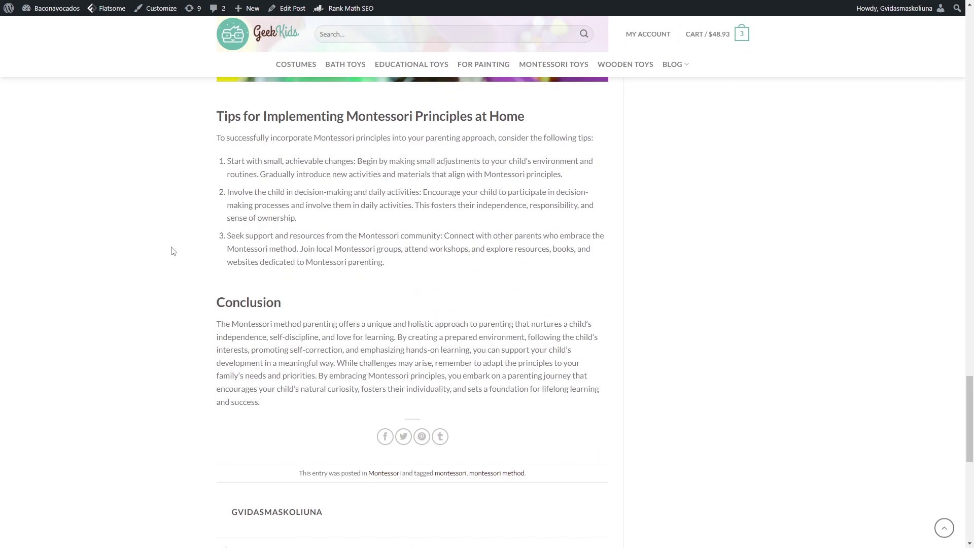
Open the "Montessori Method Parenting" post for editing and display its Rank Math SEO analysis.
{"action": "left_click", "coordinate": [292, 10]}
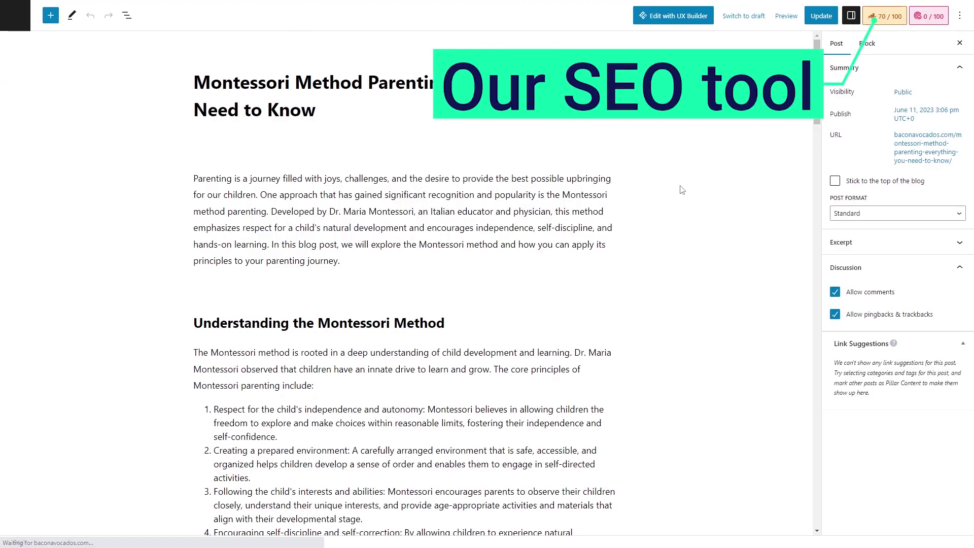
{"action": "scroll", "coordinate": [711, 177], "scroll_direction": "down", "scroll_amount": 6}
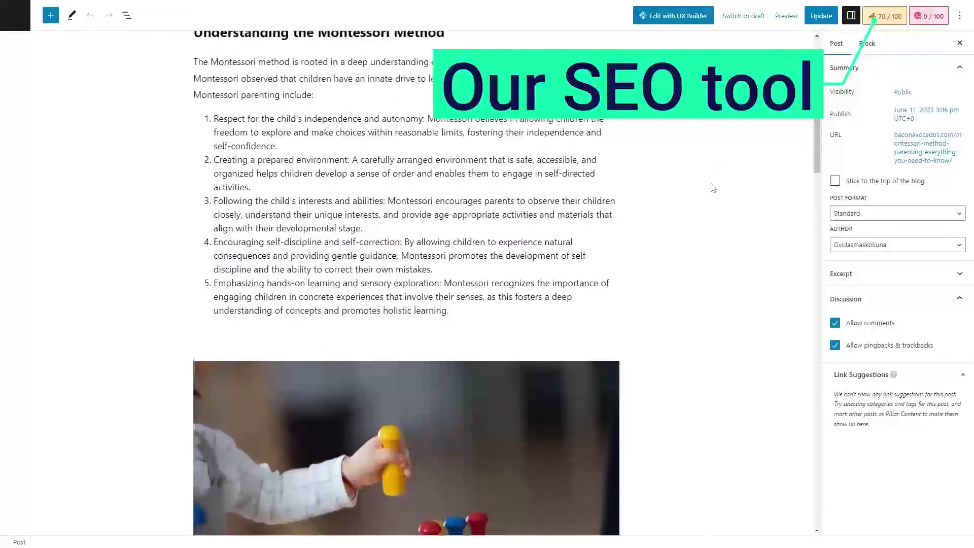
{"action": "scroll", "coordinate": [711, 191], "scroll_direction": "up", "scroll_amount": 6}
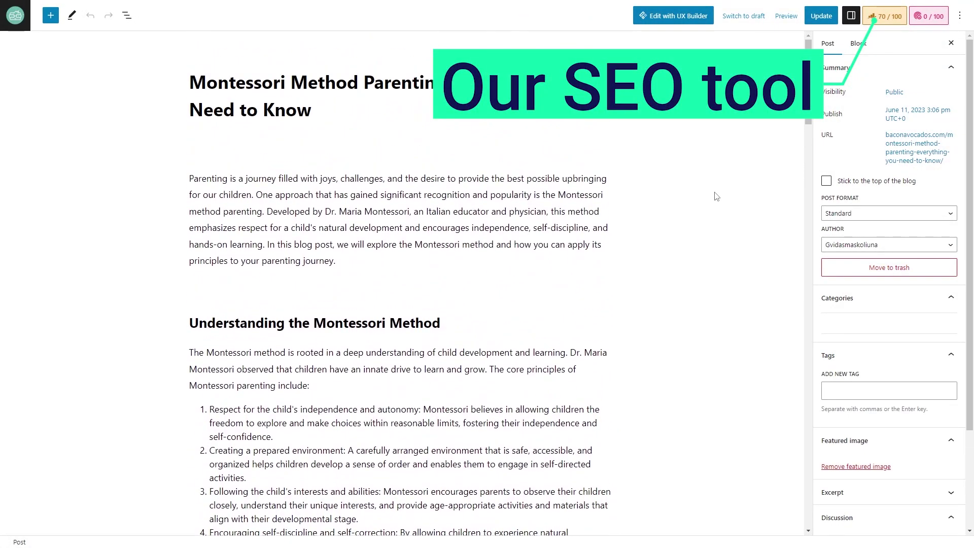
{"action": "left_click", "coordinate": [883, 17]}
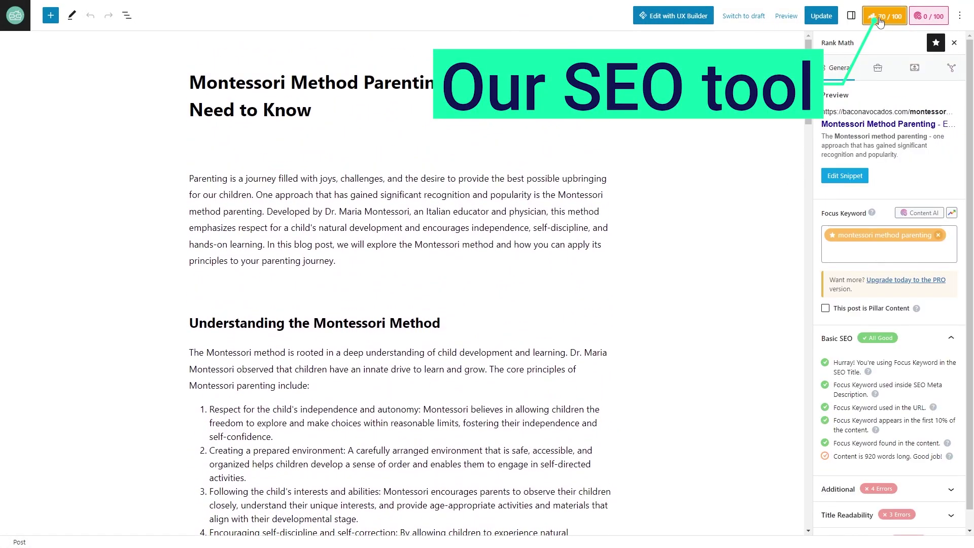
{"action": "scroll", "coordinate": [715, 226], "scroll_direction": "down", "scroll_amount": 5}
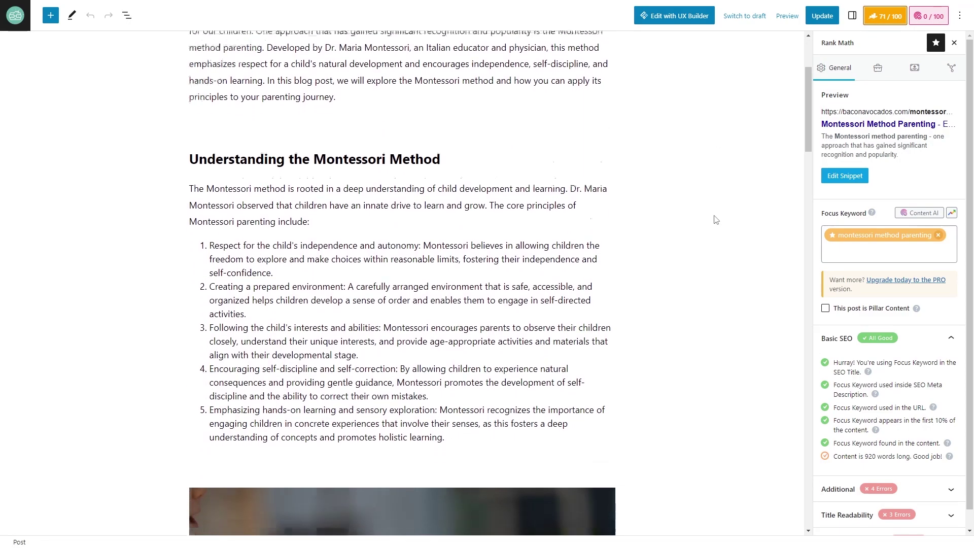
Inspect the post's focus keyword and expand the Additional SEO checks to review them.
{"action": "left_click", "coordinate": [896, 252]}
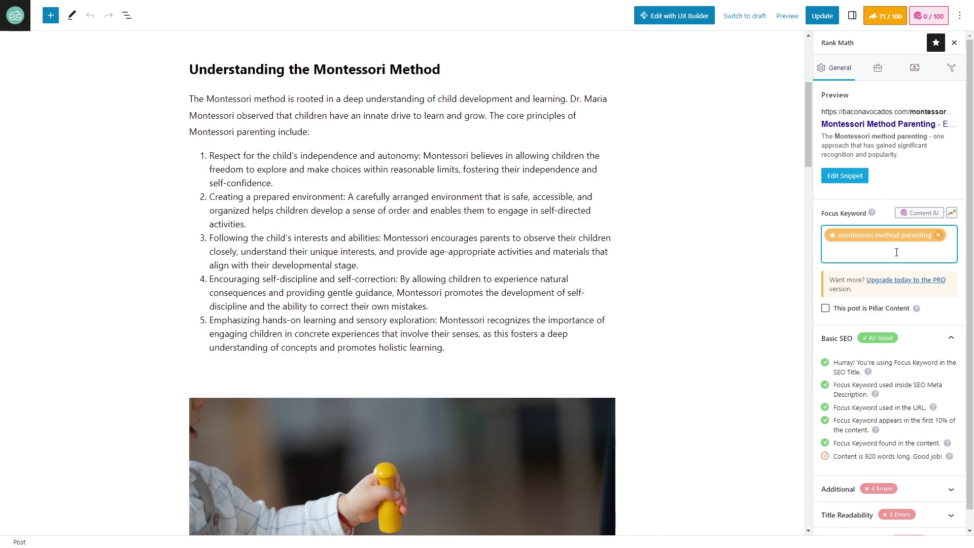
{"action": "scroll", "coordinate": [767, 280], "scroll_direction": "down", "scroll_amount": 2}
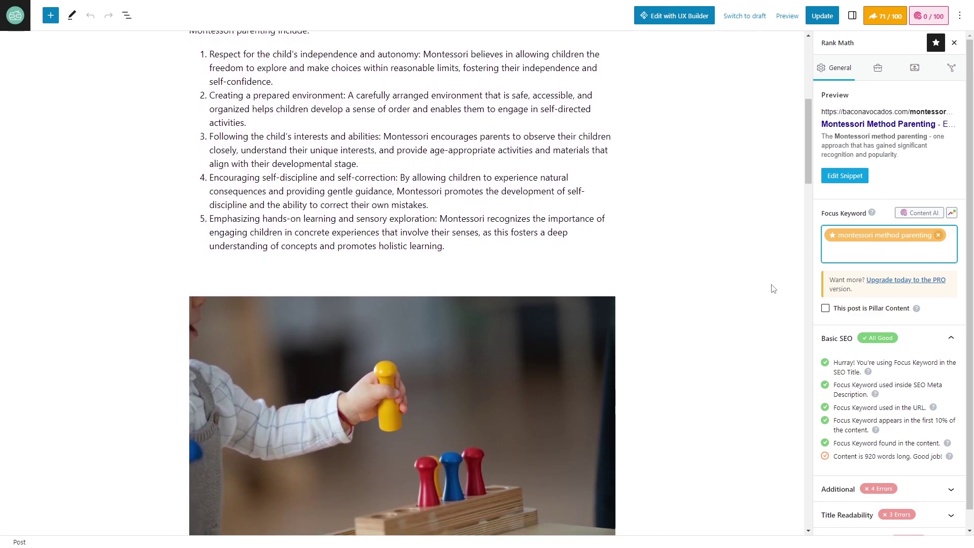
{"action": "scroll", "coordinate": [881, 430], "scroll_direction": "down", "scroll_amount": 1}
{"action": "left_click", "coordinate": [928, 480]}
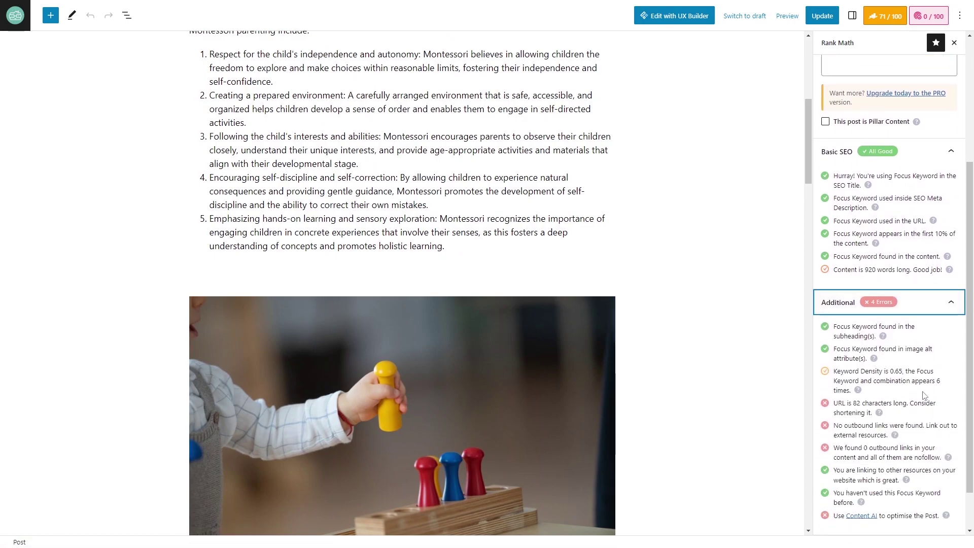
{"action": "scroll", "coordinate": [917, 322], "scroll_direction": "down", "scroll_amount": 1}
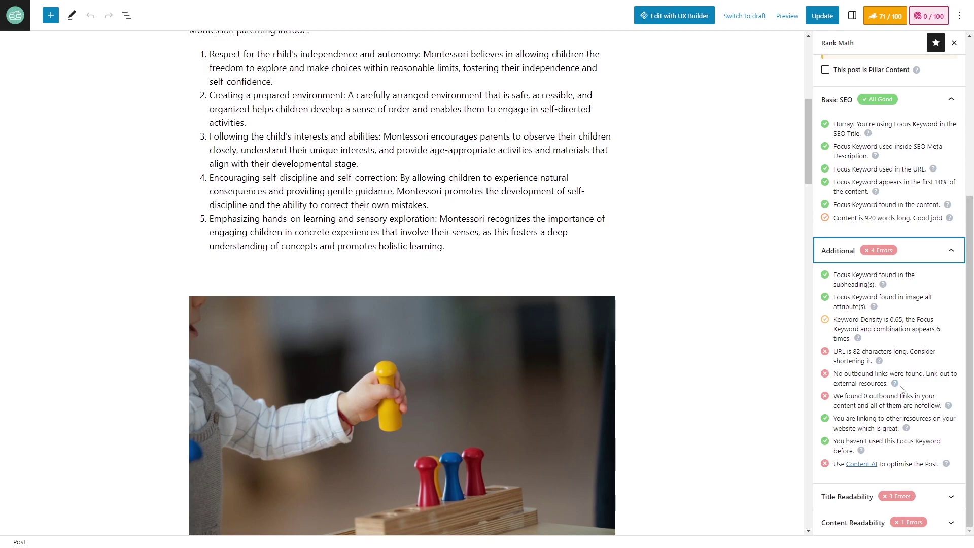
Expand the Title Readability and Content Readability checks, and review them along with the post's title and opening sections.
{"action": "left_click", "coordinate": [936, 500]}
{"action": "scroll", "coordinate": [895, 330], "scroll_direction": "down", "scroll_amount": 2}
{"action": "left_click", "coordinate": [945, 528]}
{"action": "scroll", "coordinate": [881, 332], "scroll_direction": "down", "scroll_amount": 2}
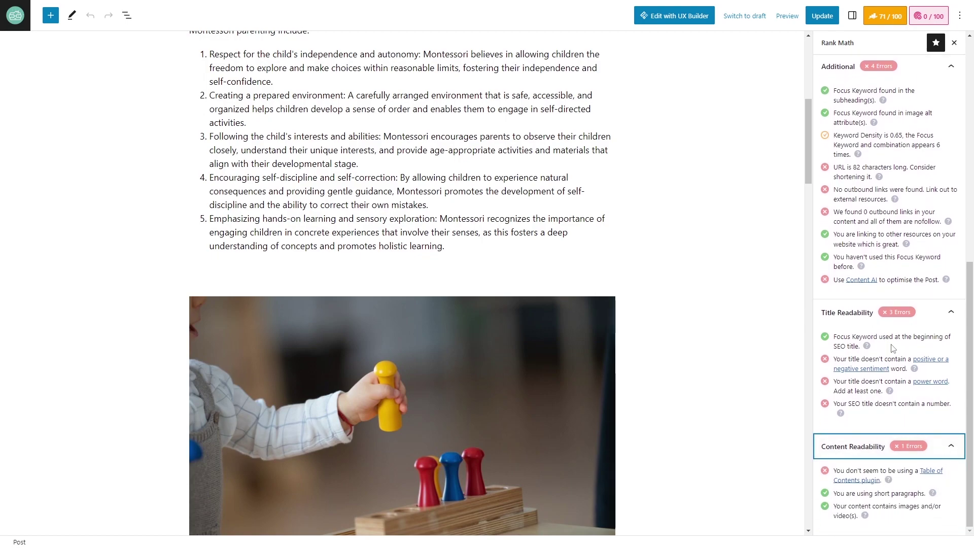
{"action": "scroll", "coordinate": [893, 348], "scroll_direction": "up", "scroll_amount": 8}
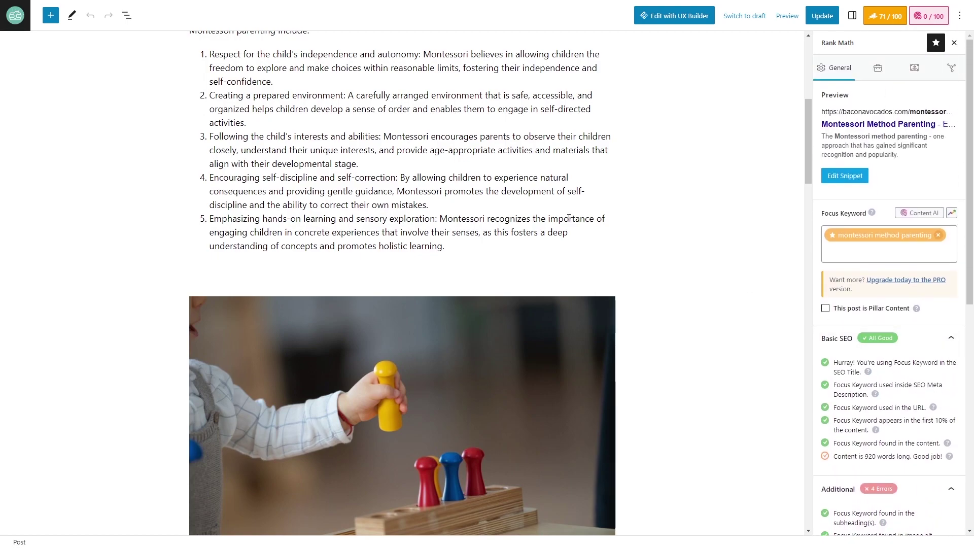
{"action": "scroll", "coordinate": [569, 218], "scroll_direction": "up", "scroll_amount": 7}
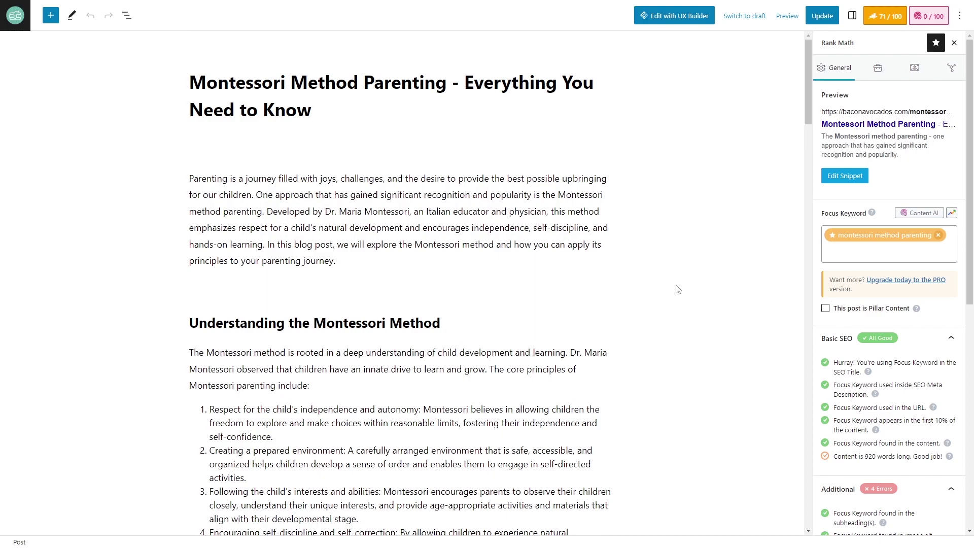
{"action": "scroll", "coordinate": [678, 289], "scroll_direction": "down", "scroll_amount": 7}
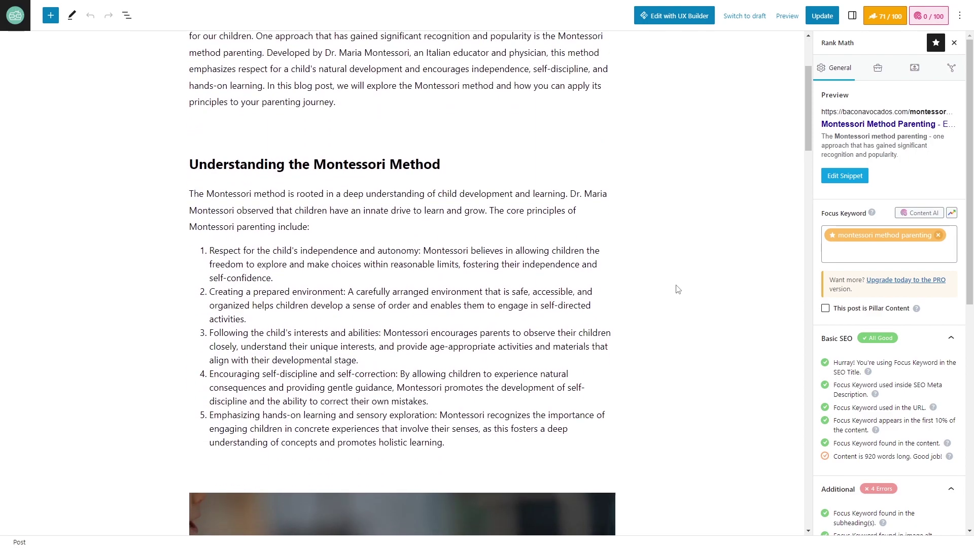
{"action": "scroll", "coordinate": [882, 357], "scroll_direction": "down", "scroll_amount": 2}
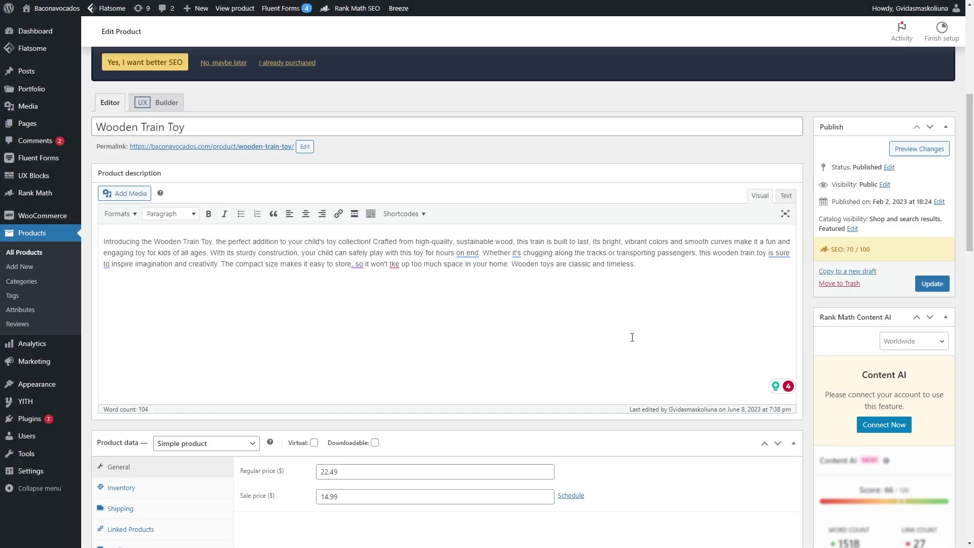
Open the Wooden Train Toy product image's attachment details and check its title and alt text for the focus keyword.
{"action": "scroll", "coordinate": [630, 337], "scroll_direction": "down", "scroll_amount": 4}
{"action": "scroll", "coordinate": [711, 406], "scroll_direction": "down", "scroll_amount": 10}
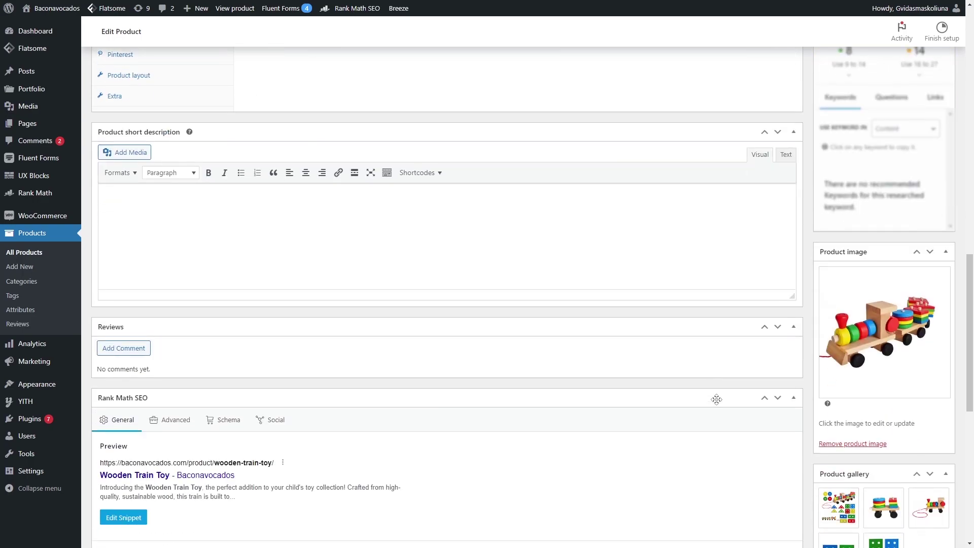
{"action": "left_click", "coordinate": [900, 358]}
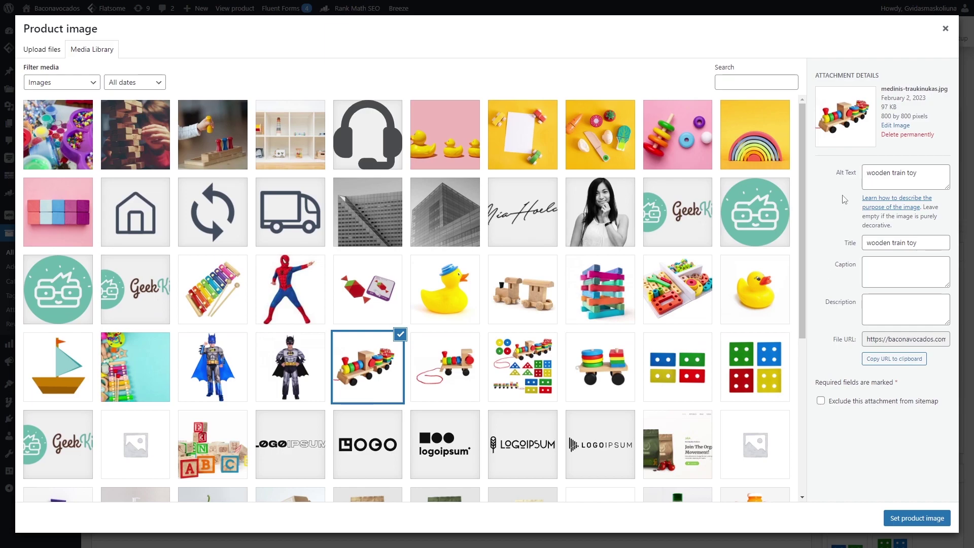
{"action": "left_click_drag", "start_coordinate": [866, 246], "coordinate": [929, 245]}
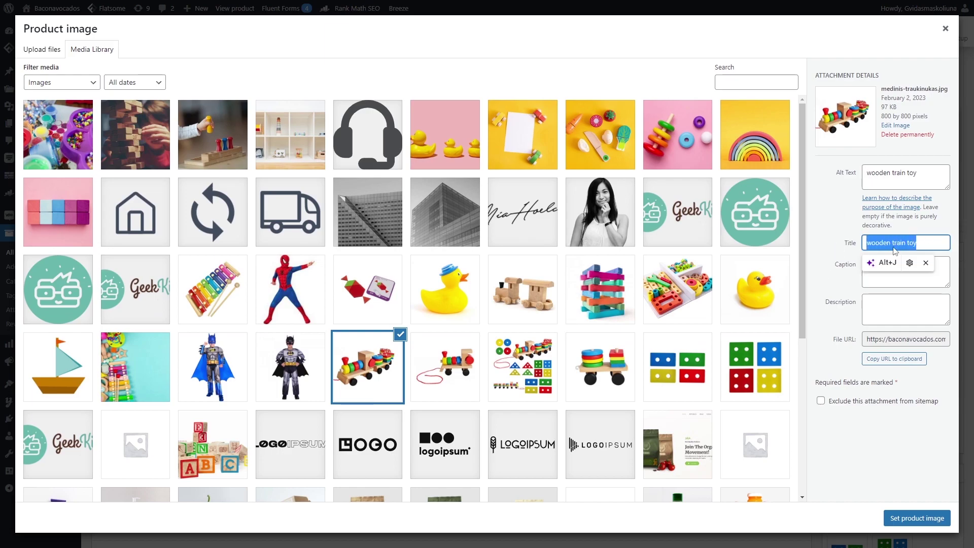
{"action": "left_click_drag", "start_coordinate": [928, 172], "coordinate": [863, 173]}
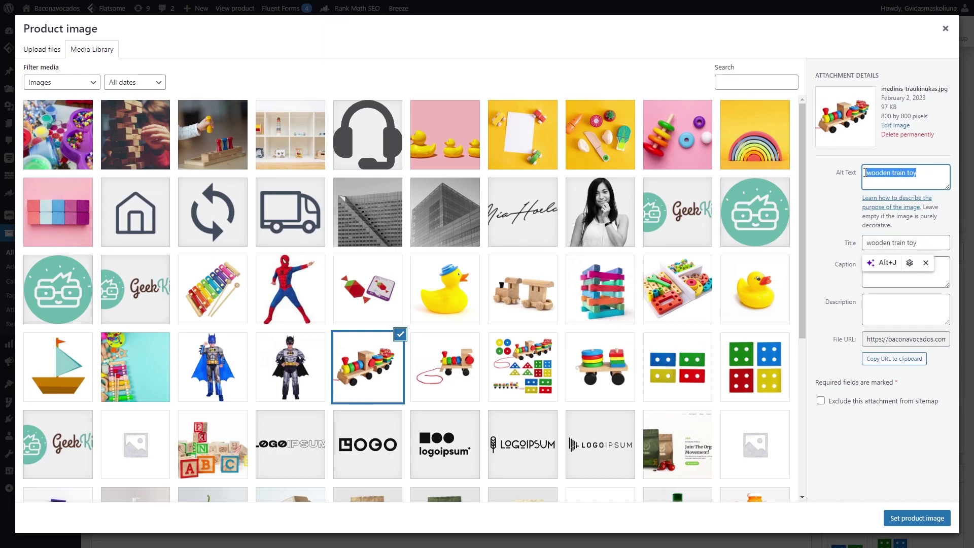
Switch to Google, show the image results for "wooden train toy bacon avocados", and look through the product images.
{"action": "left_click", "coordinate": [823, 237]}
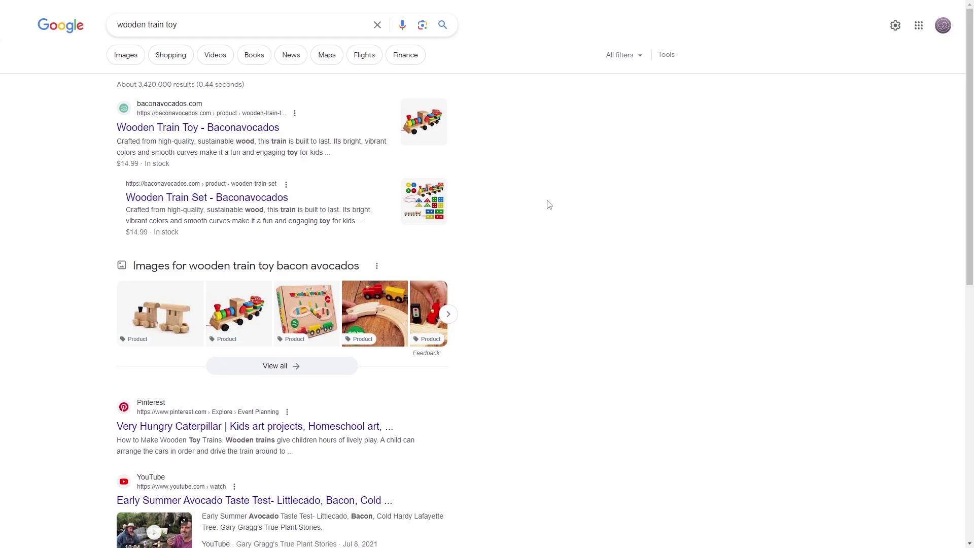
{"action": "left_click", "coordinate": [129, 56]}
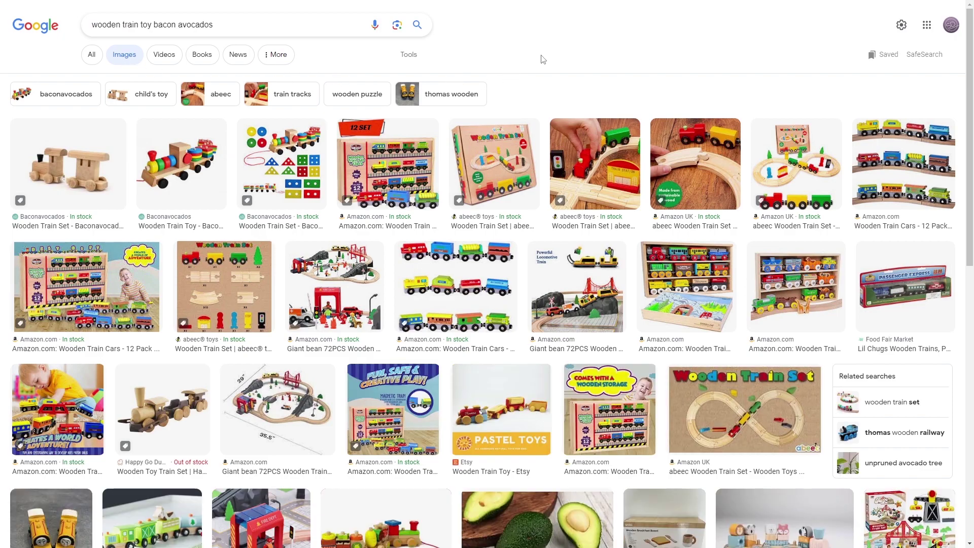
{"action": "scroll", "coordinate": [542, 59], "scroll_direction": "down", "scroll_amount": 1}
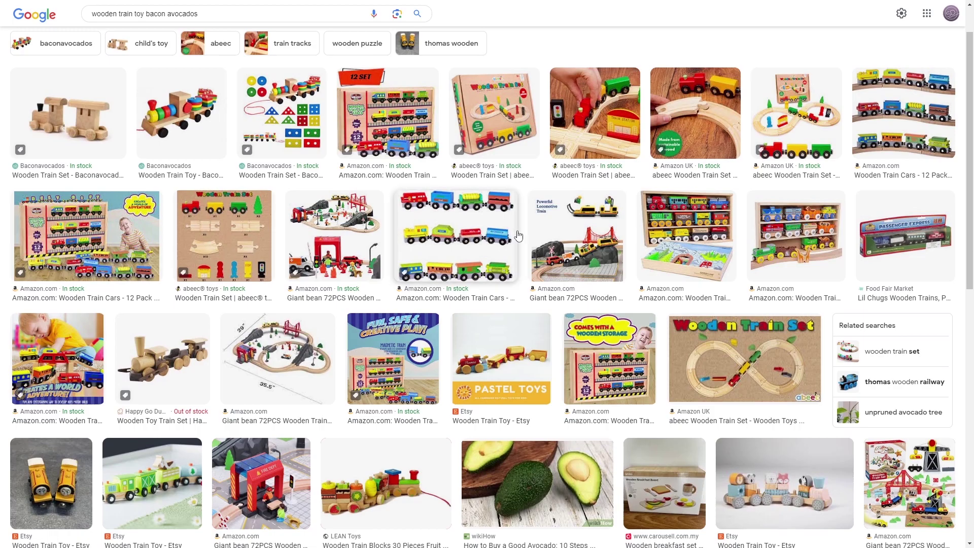
{"action": "scroll", "coordinate": [756, 330], "scroll_direction": "down", "scroll_amount": 2}
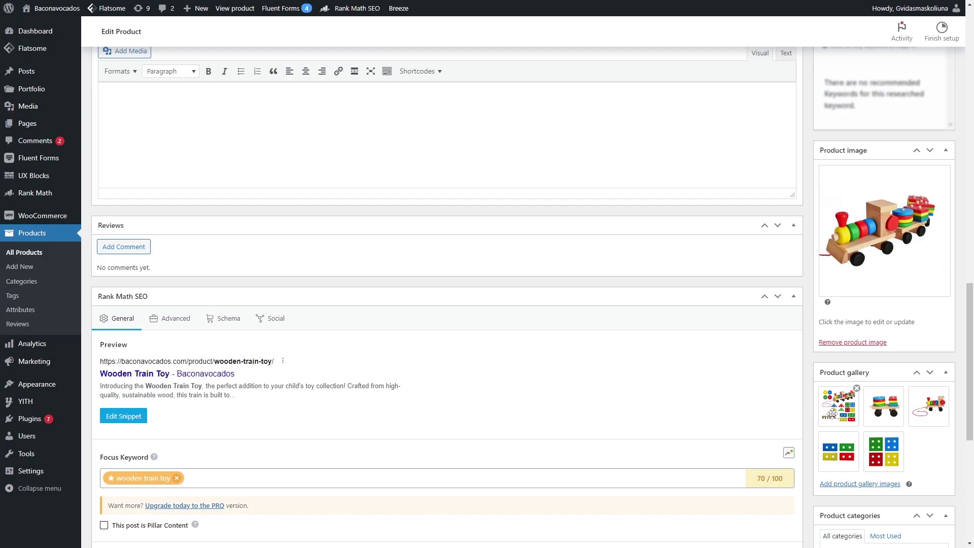
Open the Wooden Train Toy product's gallery images in WordPress and check the alt text and titles of the train set and pull-along train images.
{"action": "left_click", "coordinate": [843, 484]}
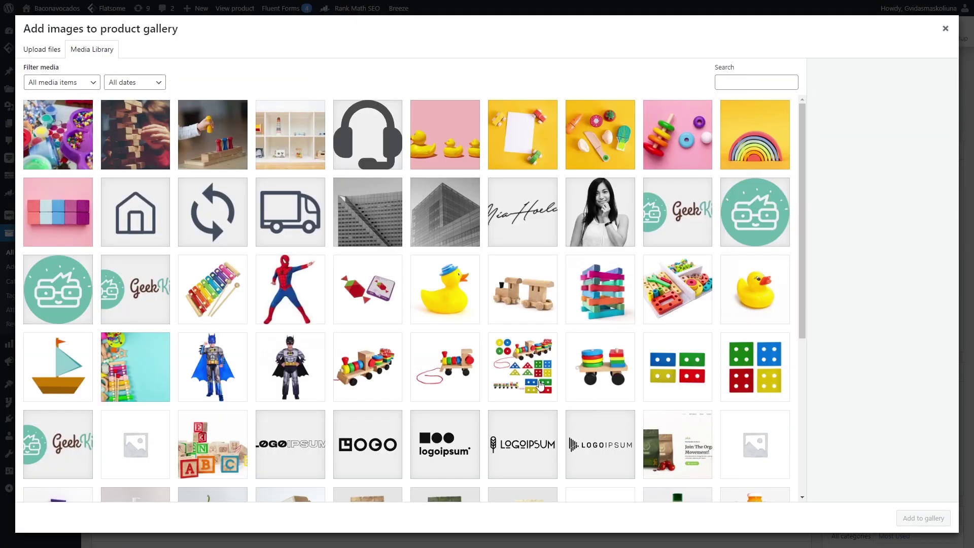
{"action": "left_click", "coordinate": [541, 386]}
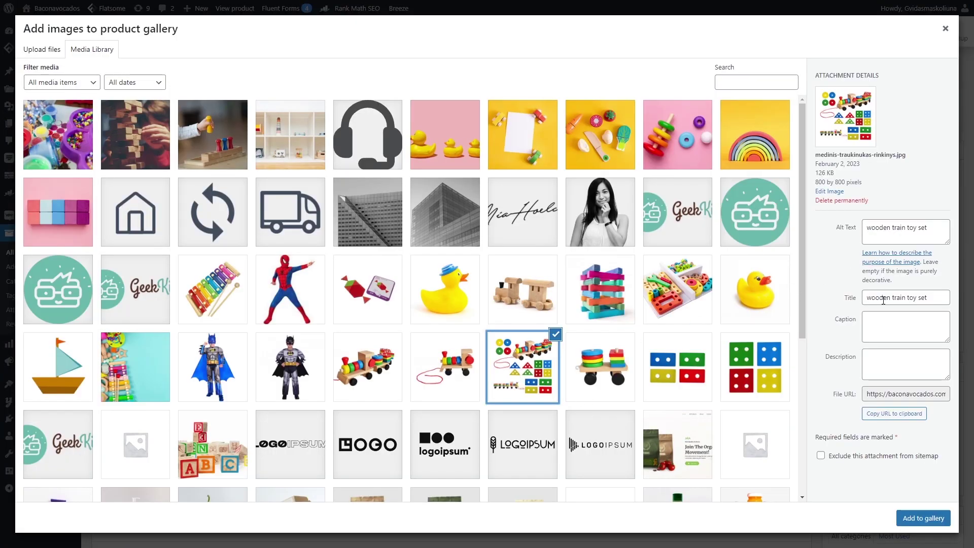
{"action": "left_click", "coordinate": [472, 386]}
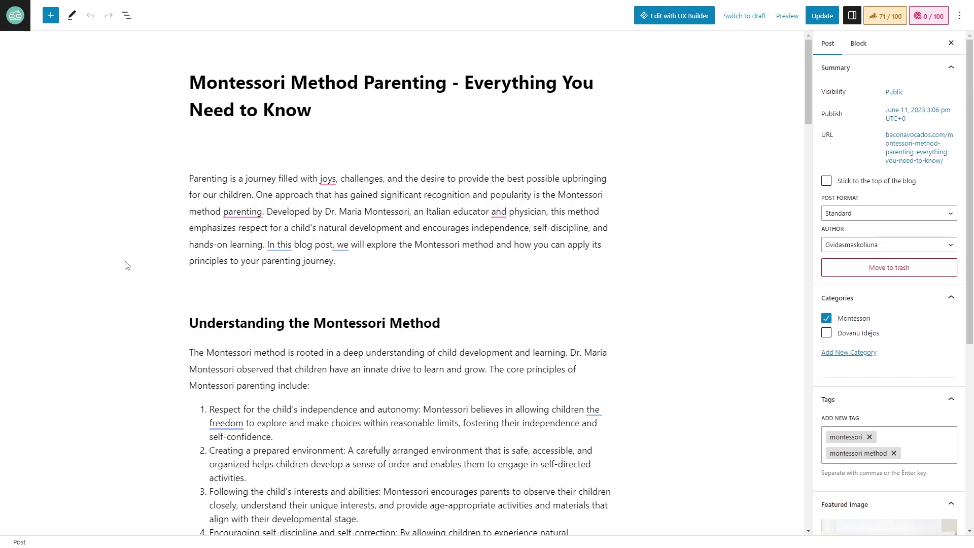
Open the Montessori post's first content image in the media library and check its alt text and title for the keyword.
{"action": "scroll", "coordinate": [127, 265], "scroll_direction": "down", "scroll_amount": 10}
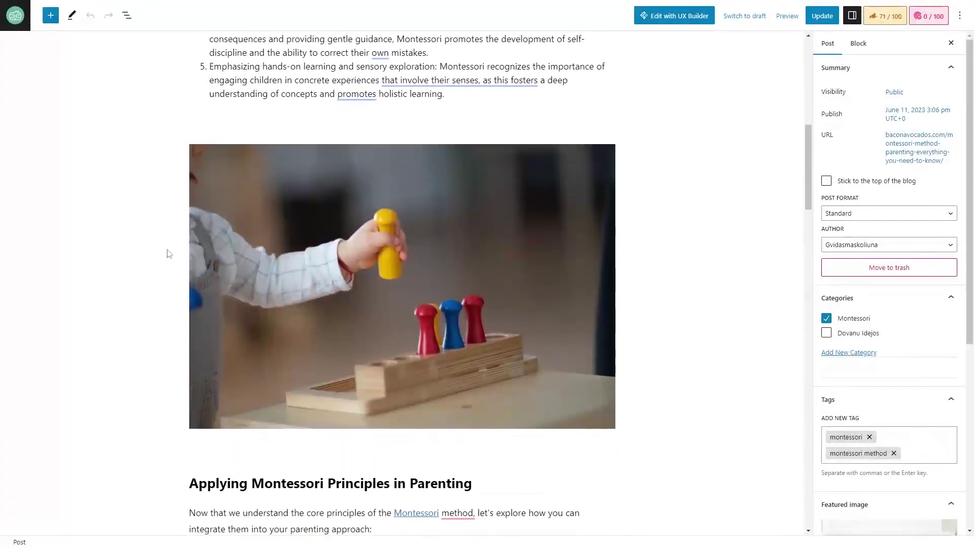
{"action": "left_click", "coordinate": [330, 273]}
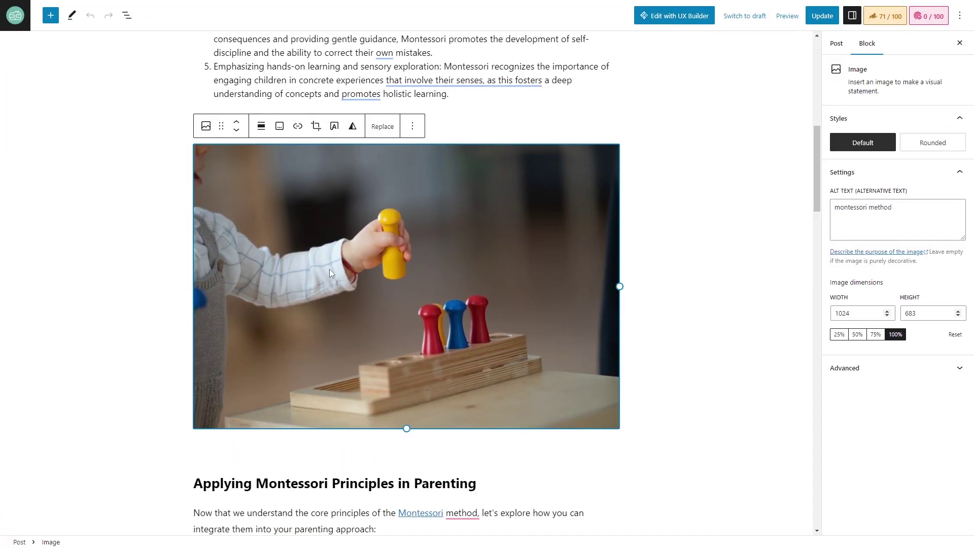
{"action": "left_click", "coordinate": [413, 127]}
{"action": "left_click", "coordinate": [384, 129]}
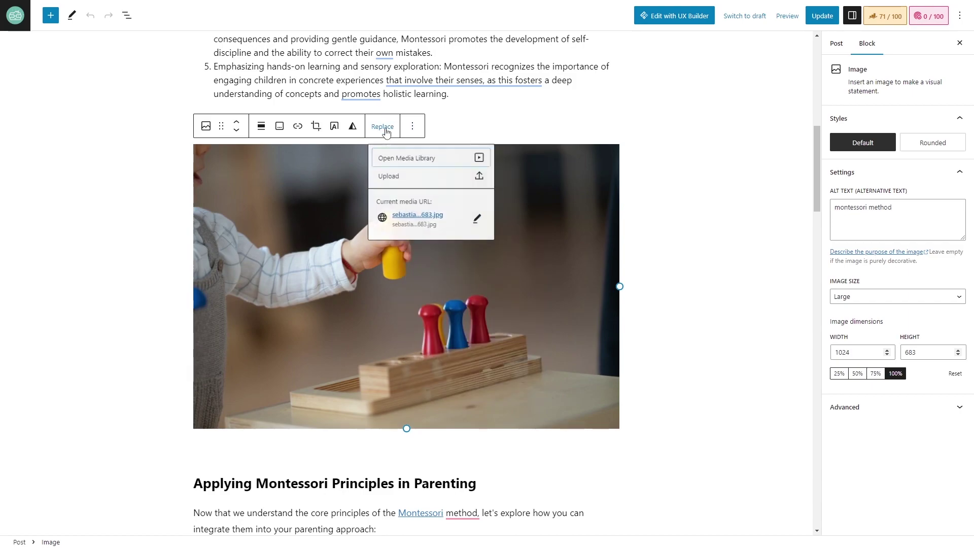
{"action": "left_click", "coordinate": [403, 161]}
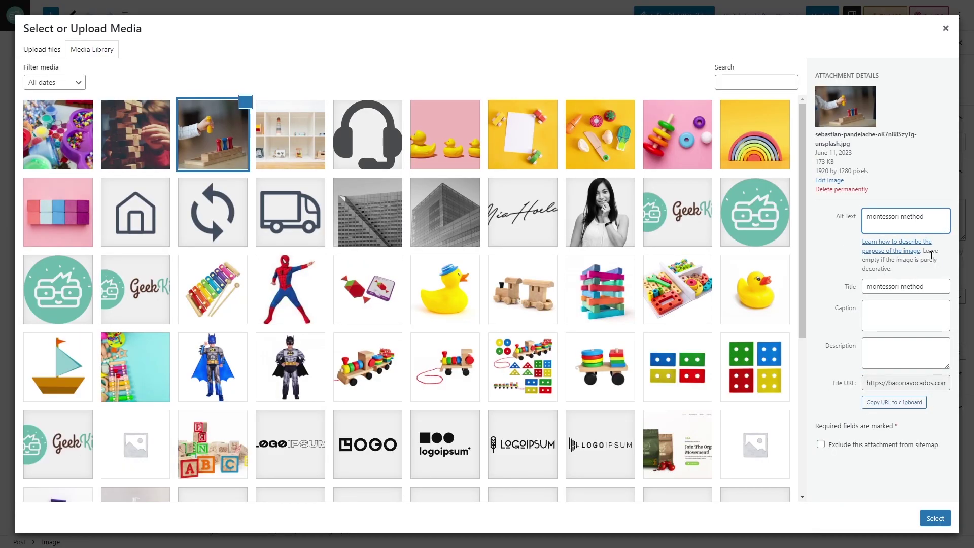
{"action": "left_click", "coordinate": [906, 286]}
Check the alt text and titles of the block tower and craft beads images, and close the media library without replacing anything.
{"action": "left_click", "coordinate": [150, 148]}
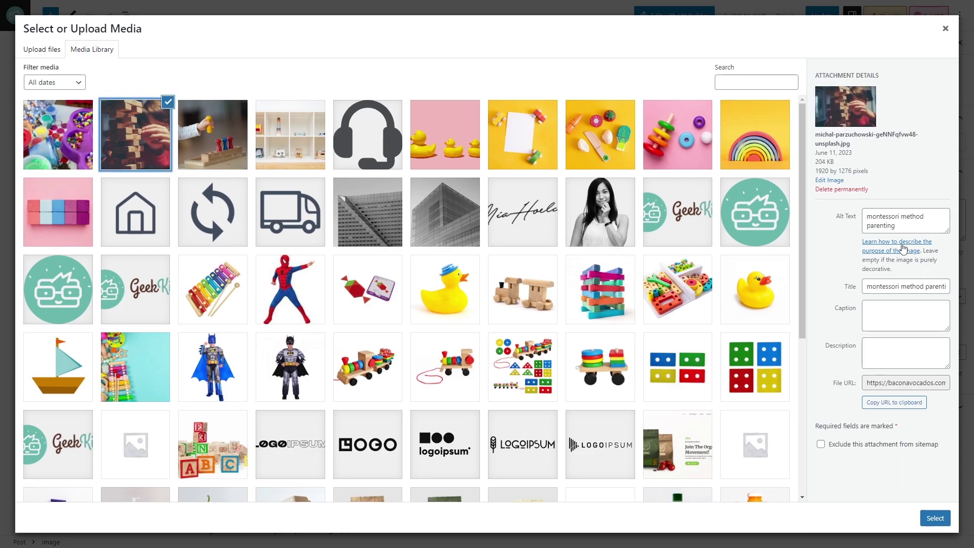
{"action": "left_click", "coordinate": [901, 286]}
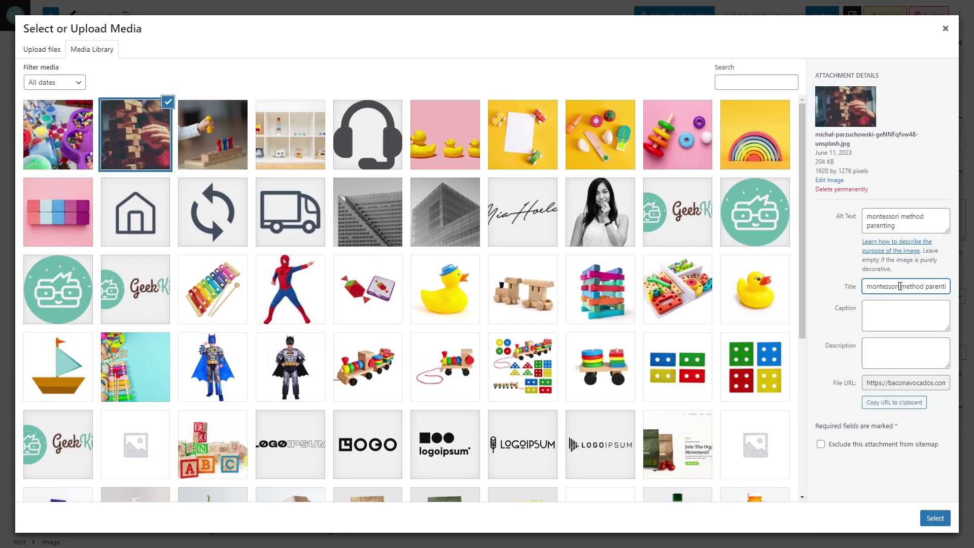
{"action": "left_click", "coordinate": [45, 123]}
{"action": "left_click", "coordinate": [928, 287]}
{"action": "left_click", "coordinate": [918, 217]}
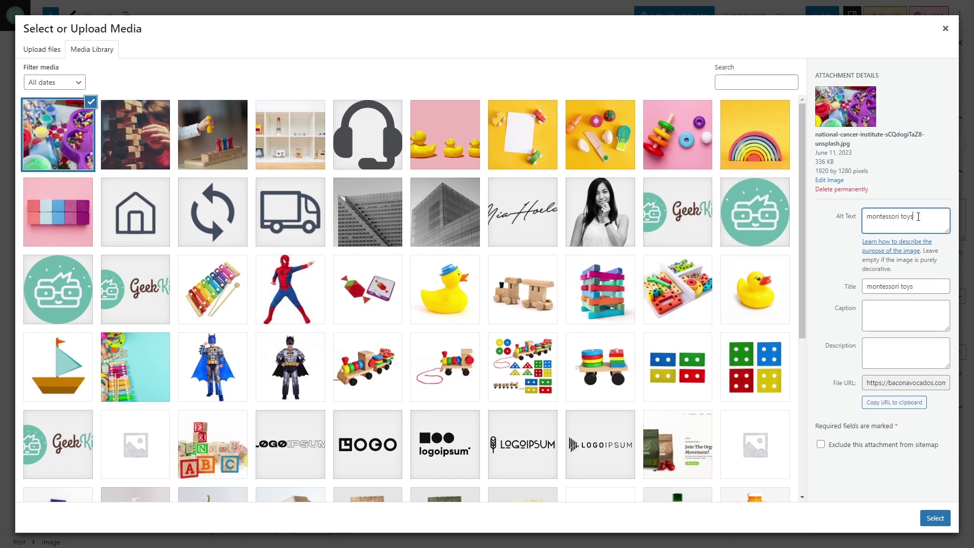
{"action": "left_click", "coordinate": [944, 30]}
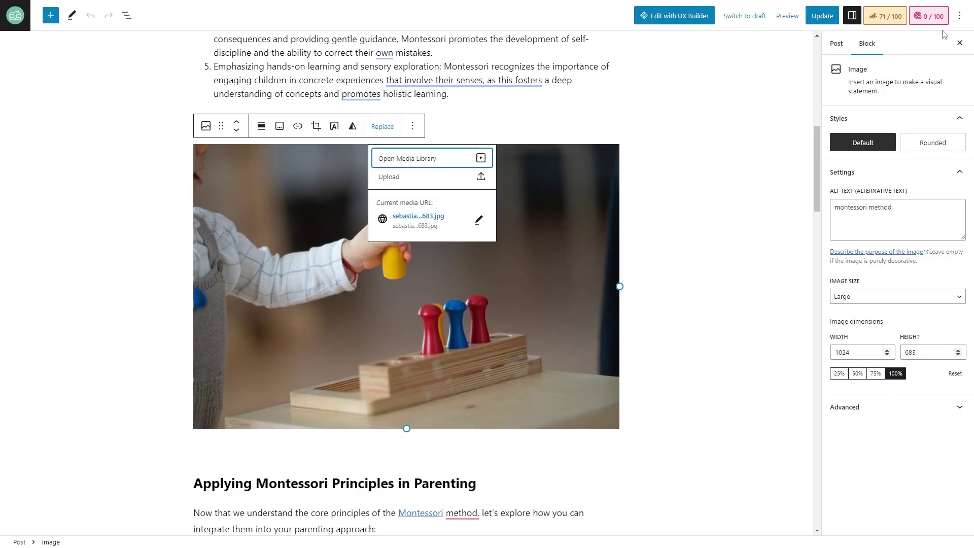
{"action": "left_click", "coordinate": [739, 218]}
Open the Montessori post's featured image details to check its alt text and title, and close them unchanged.
{"action": "scroll", "coordinate": [739, 219], "scroll_direction": "down", "scroll_amount": 14}
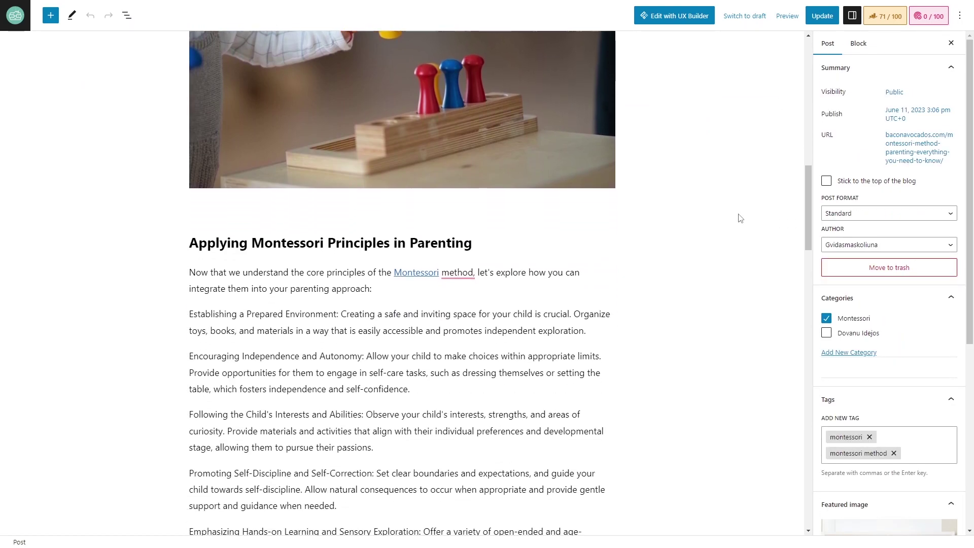
{"action": "scroll", "coordinate": [884, 330], "scroll_direction": "down", "scroll_amount": 4}
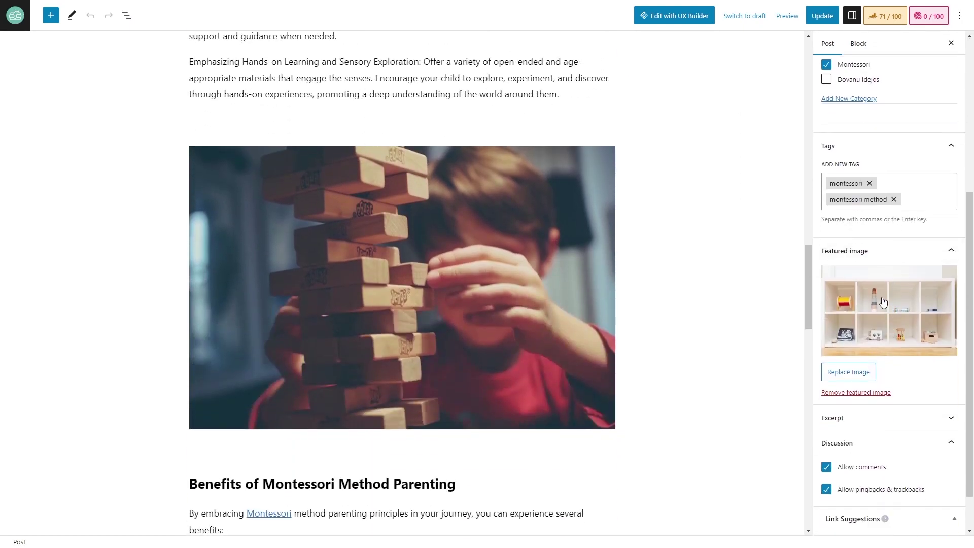
{"action": "left_click", "coordinate": [882, 300]}
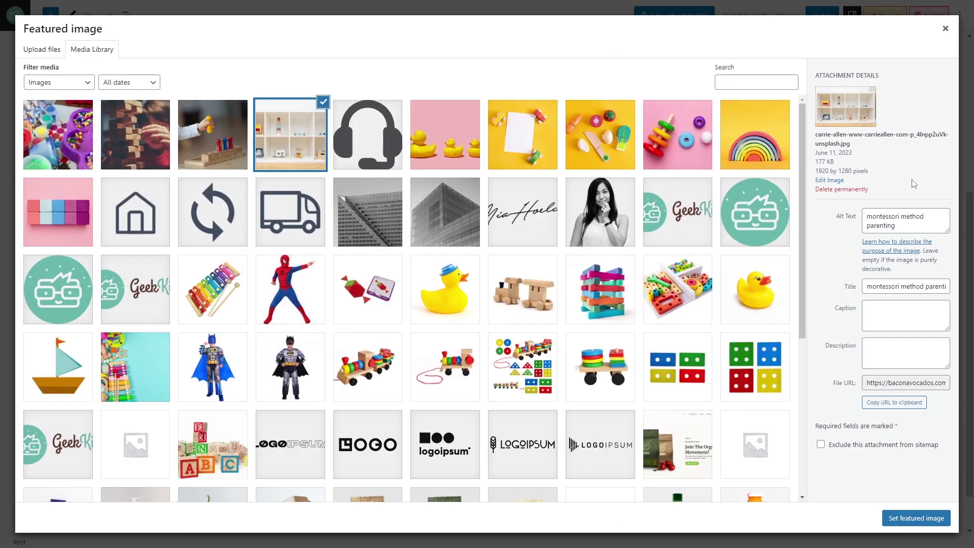
{"action": "left_click", "coordinate": [945, 28]}
Look over the Montessori post's remaining images and display its Rank Math SEO analysis to review the checks.
{"action": "scroll", "coordinate": [709, 296], "scroll_direction": "down", "scroll_amount": 3}
{"action": "scroll", "coordinate": [709, 296], "scroll_direction": "down", "scroll_amount": 10}
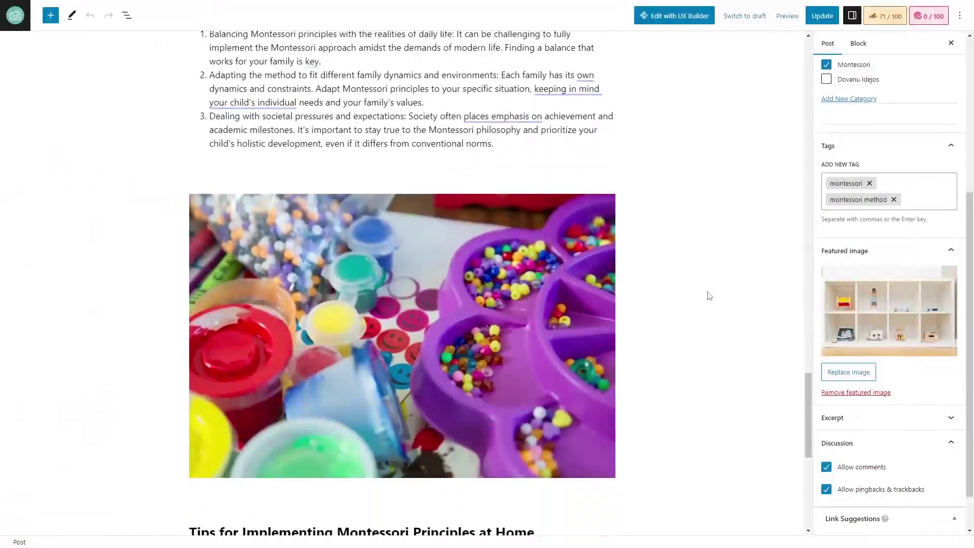
{"action": "left_click", "coordinate": [883, 19]}
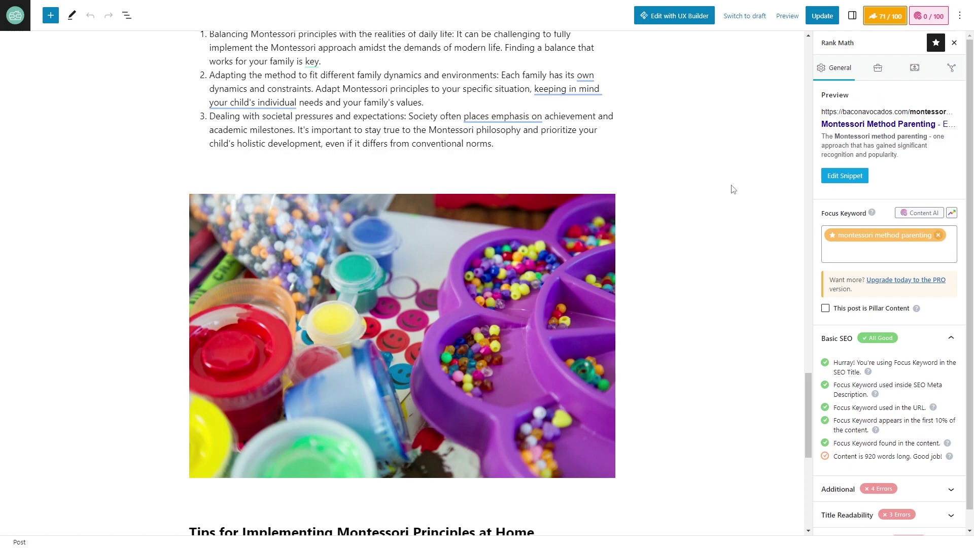
{"action": "scroll", "coordinate": [731, 189], "scroll_direction": "down", "scroll_amount": 5}
{"action": "scroll", "coordinate": [731, 190], "scroll_direction": "up", "scroll_amount": 3}
{"action": "left_click", "coordinate": [874, 24]}
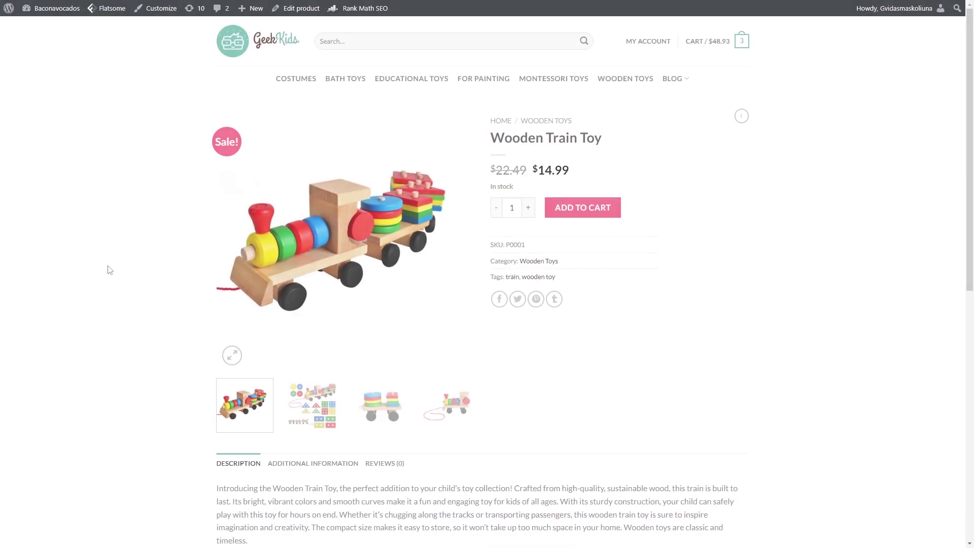
Examine the published Wooden Train Toy page for its category, tags, description and related products as internal links.
{"action": "scroll", "coordinate": [107, 270], "scroll_direction": "down", "scroll_amount": 1}
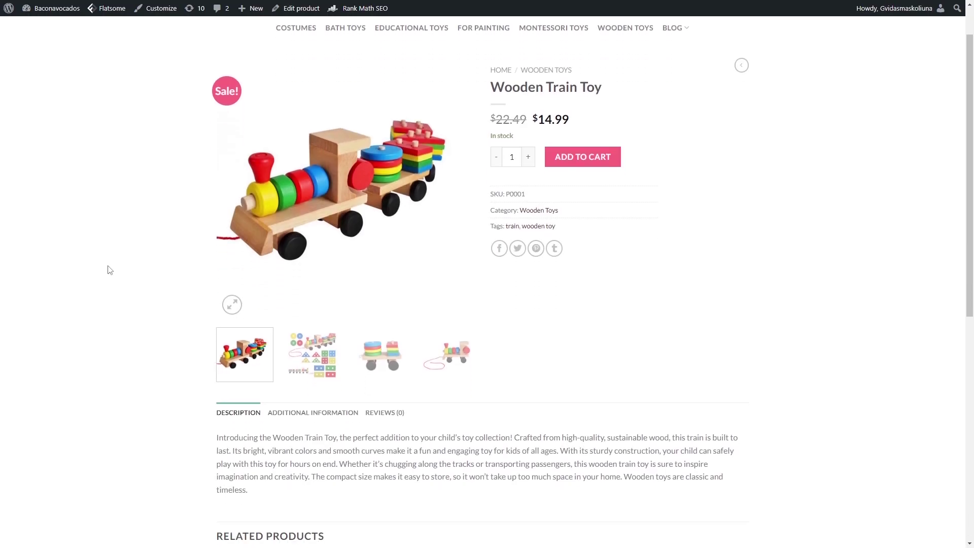
{"action": "scroll", "coordinate": [107, 270], "scroll_direction": "down", "scroll_amount": 2}
{"action": "scroll", "coordinate": [108, 270], "scroll_direction": "up", "scroll_amount": 2}
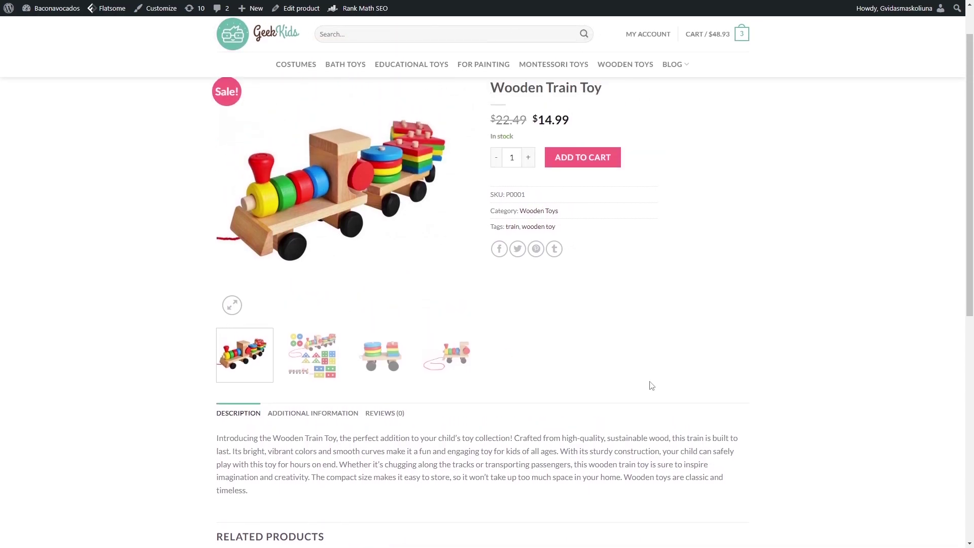
{"action": "scroll", "coordinate": [650, 318], "scroll_direction": "up", "scroll_amount": 1}
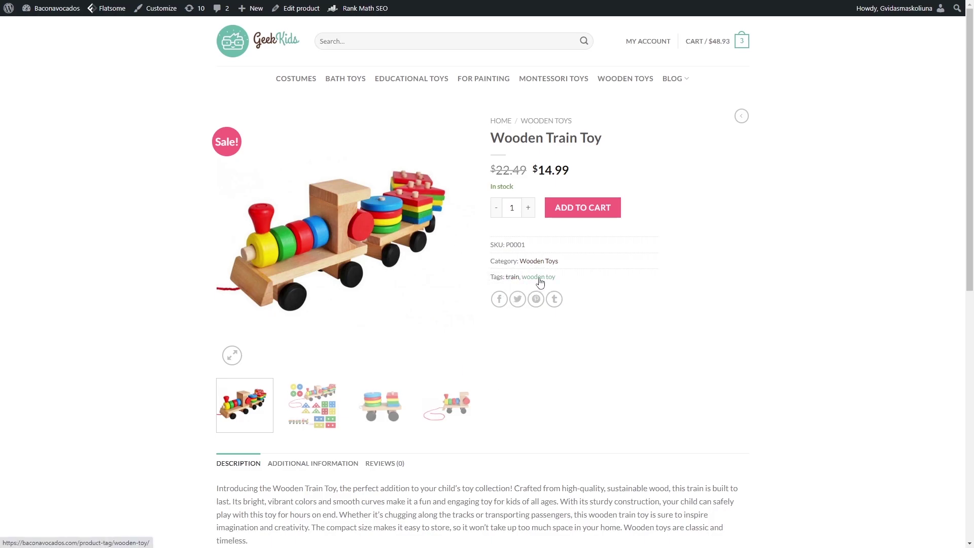
{"action": "scroll", "coordinate": [659, 299], "scroll_direction": "down", "scroll_amount": 3}
{"action": "scroll", "coordinate": [659, 299], "scroll_direction": "down", "scroll_amount": 4}
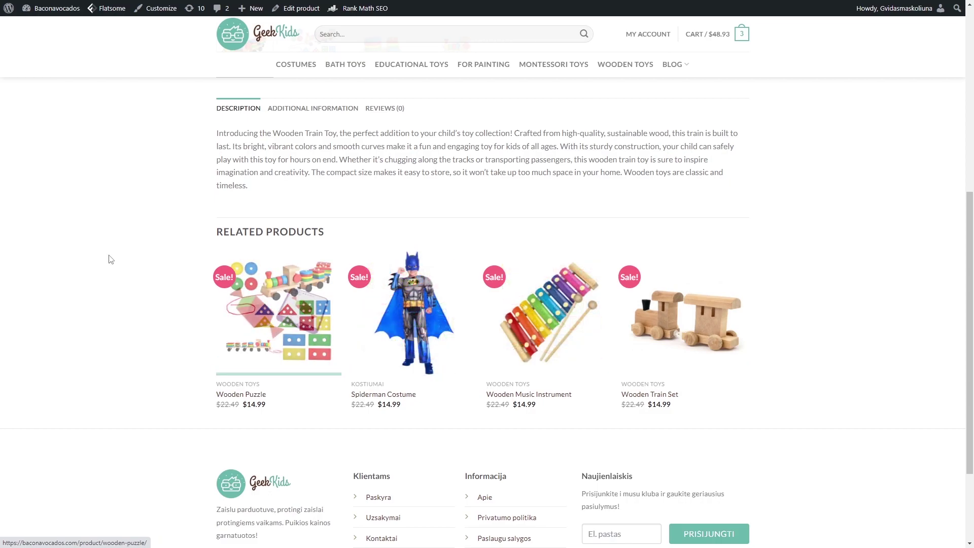
{"action": "scroll", "coordinate": [112, 259], "scroll_direction": "up", "scroll_amount": 6}
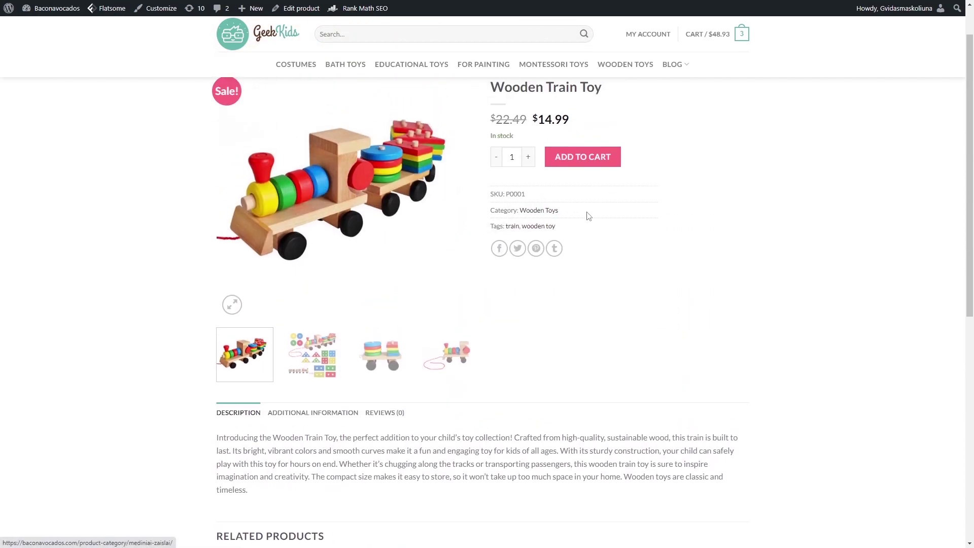
{"action": "scroll", "coordinate": [603, 264], "scroll_direction": "up", "scroll_amount": 1}
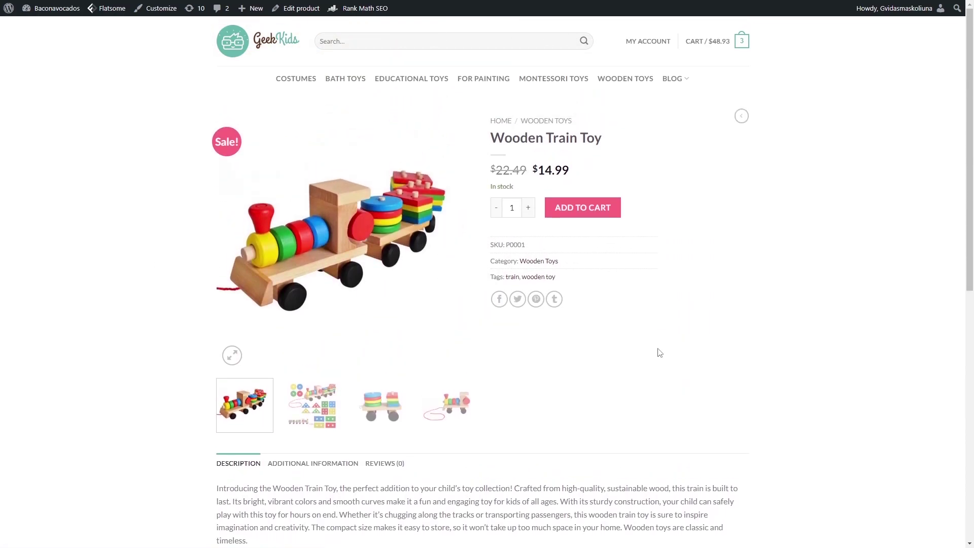
View another Wooden Train Toy gallery image and open the related Wooden Puzzle product to examine its internal links.
{"action": "left_click", "coordinate": [322, 418]}
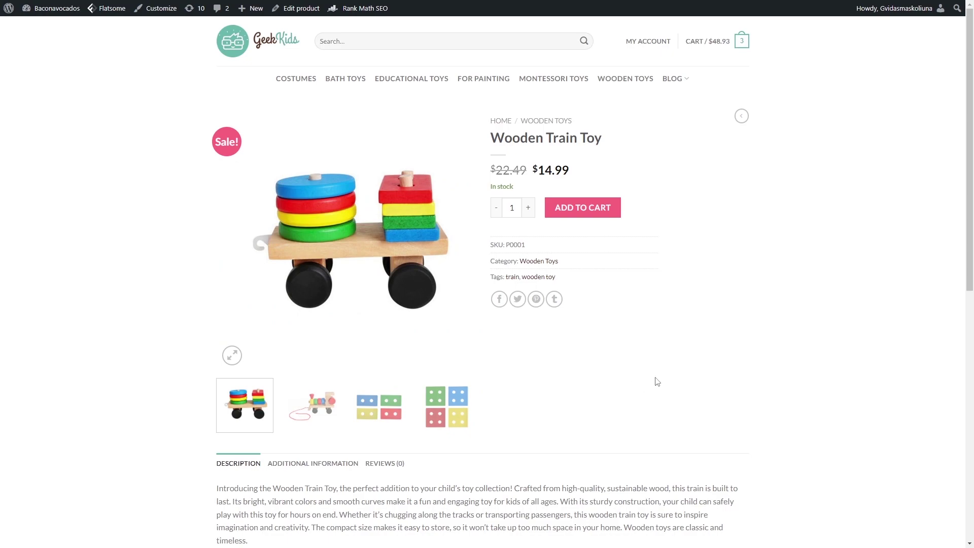
{"action": "scroll", "coordinate": [741, 335], "scroll_direction": "down", "scroll_amount": 3}
{"action": "scroll", "coordinate": [740, 333], "scroll_direction": "up", "scroll_amount": 2}
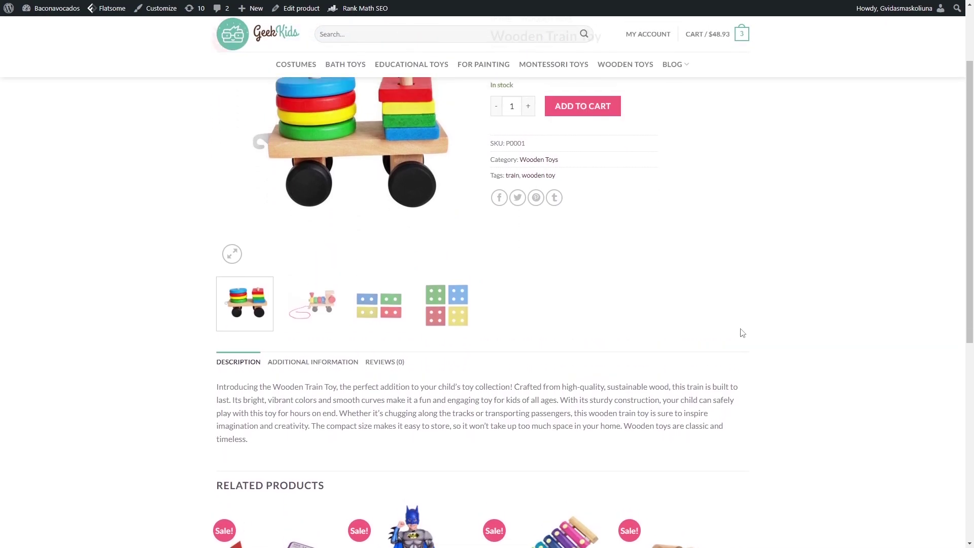
{"action": "scroll", "coordinate": [594, 320], "scroll_direction": "down", "scroll_amount": 4}
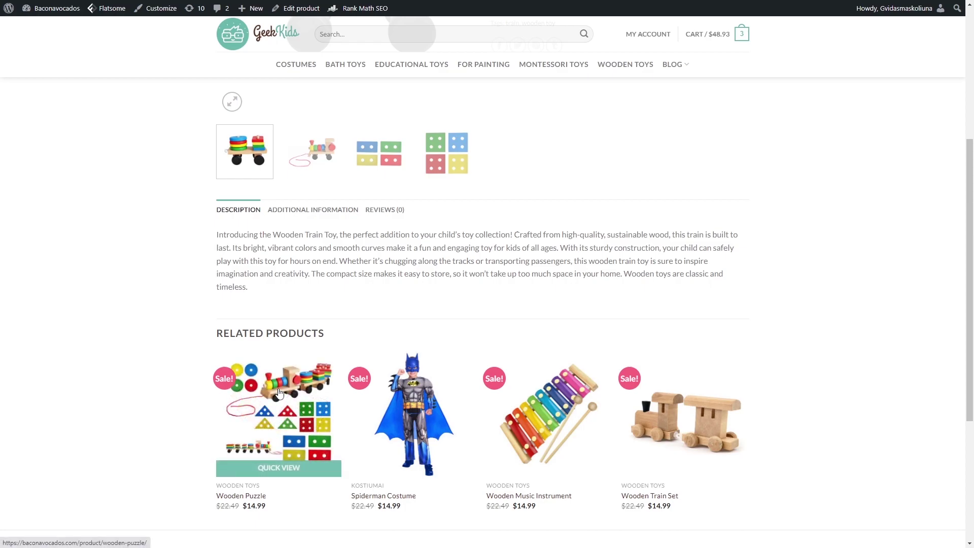
{"action": "left_click", "coordinate": [278, 393]}
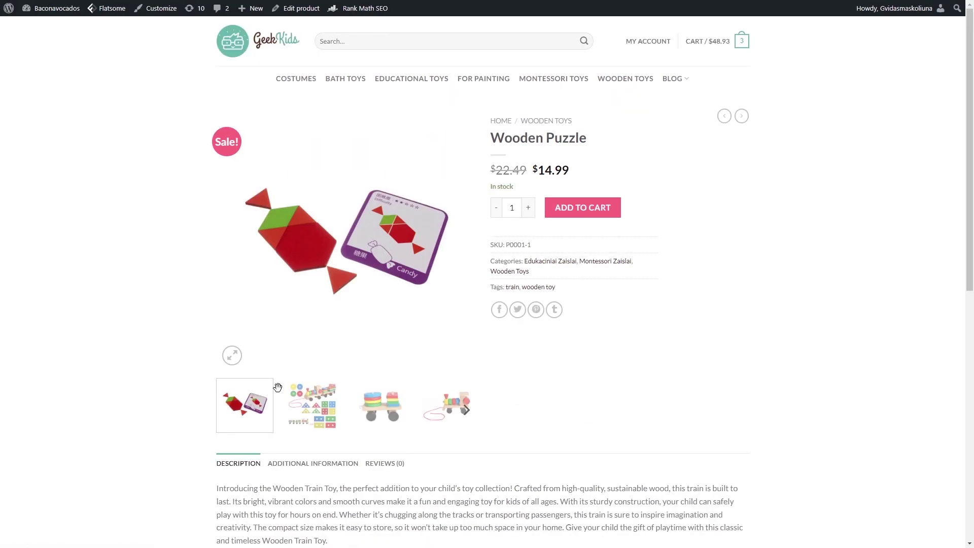
{"action": "left_click", "coordinate": [550, 262]}
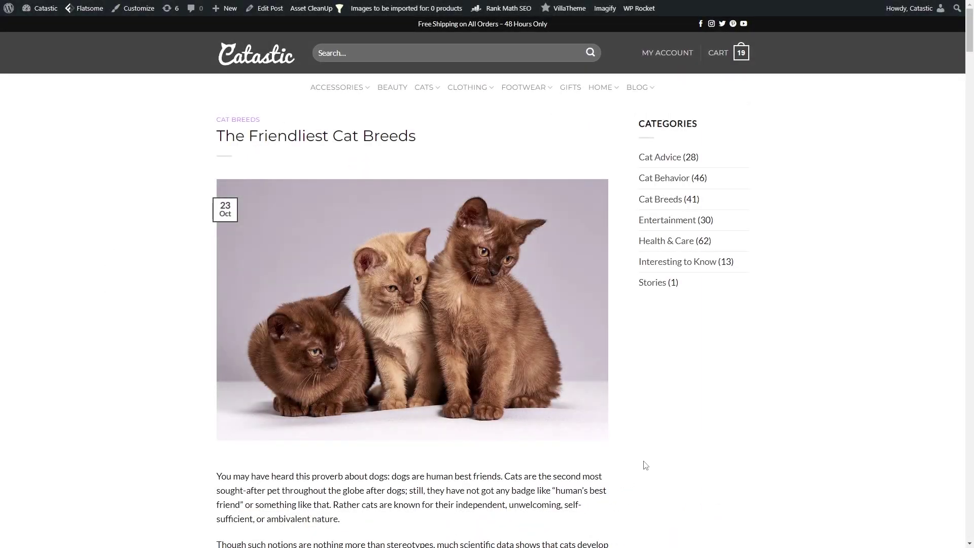
Read through "The Friendliest Cat Breeds" post on the Catastic site and follow its "Persian cats" internal link.
{"action": "scroll", "coordinate": [726, 376], "scroll_direction": "down", "scroll_amount": 3}
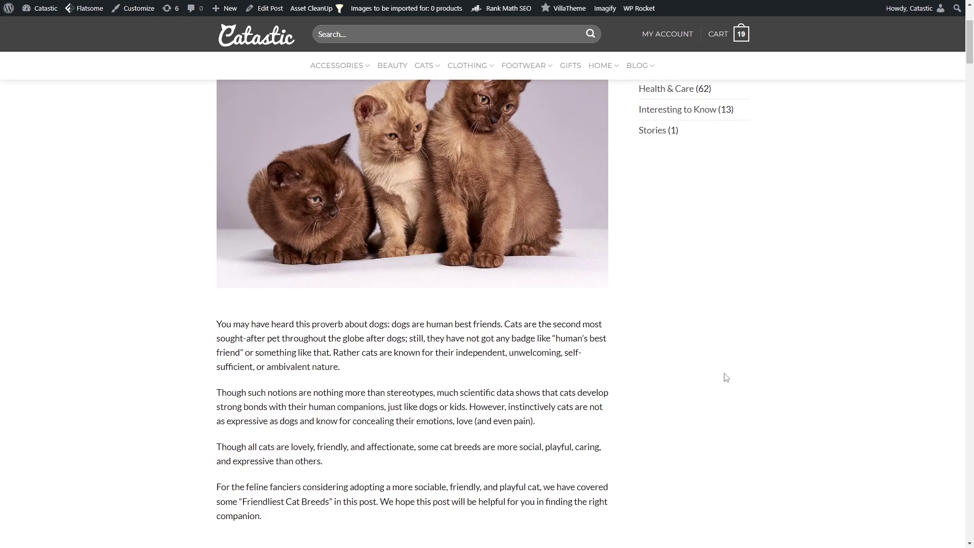
{"action": "scroll", "coordinate": [726, 377], "scroll_direction": "down", "scroll_amount": 12}
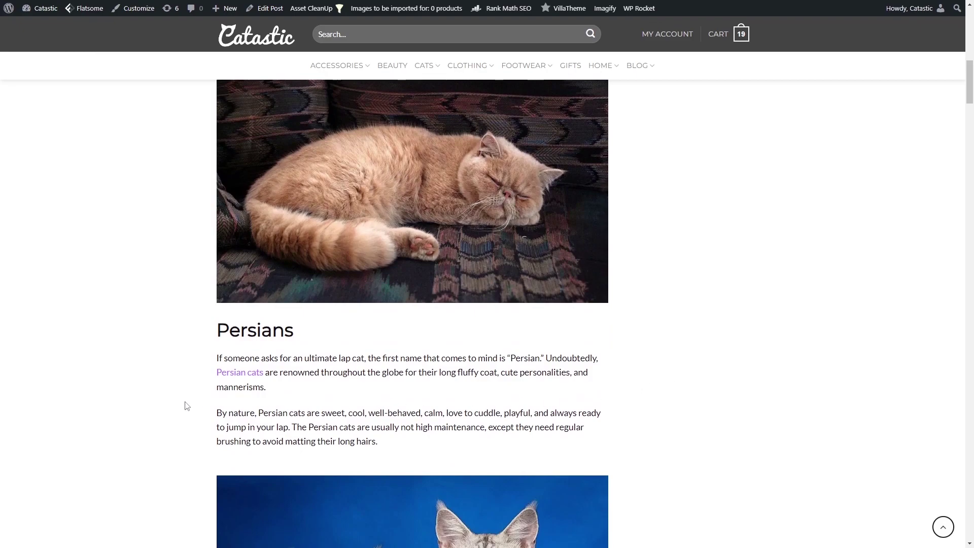
{"action": "left_click", "coordinate": [241, 378]}
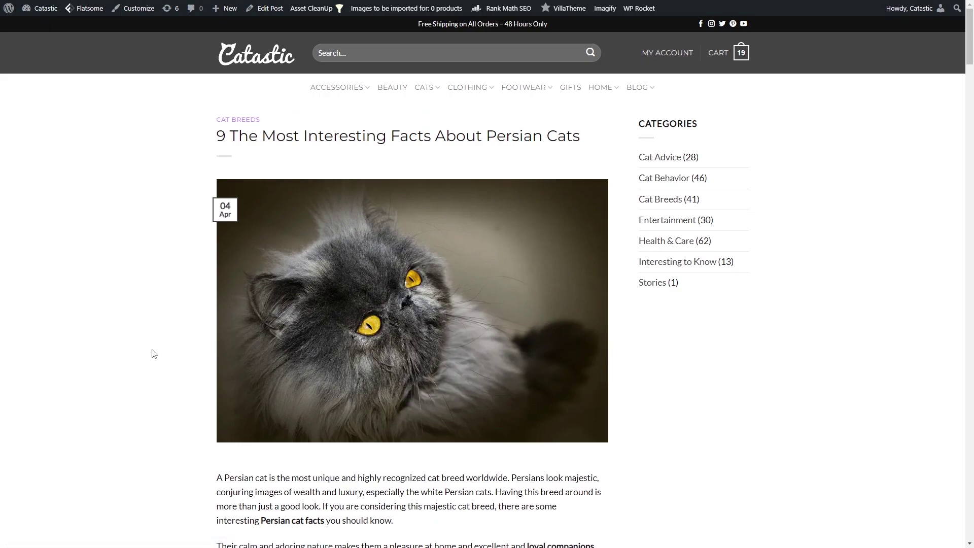
Look over the Persian cats facts article and highlight the keyword "Persian Cats" in its title.
{"action": "scroll", "coordinate": [154, 353], "scroll_direction": "down", "scroll_amount": 4}
{"action": "scroll", "coordinate": [154, 354], "scroll_direction": "up", "scroll_amount": 4}
{"action": "left_click_drag", "start_coordinate": [486, 136], "coordinate": [589, 146]}
{"action": "left_click", "coordinate": [589, 146]}
Highlight the "Persian cats" anchor text in the friendliest breeds post and follow its "Maine Coon" internal link.
{"action": "scroll", "coordinate": [126, 311], "scroll_direction": "down", "scroll_amount": 10}
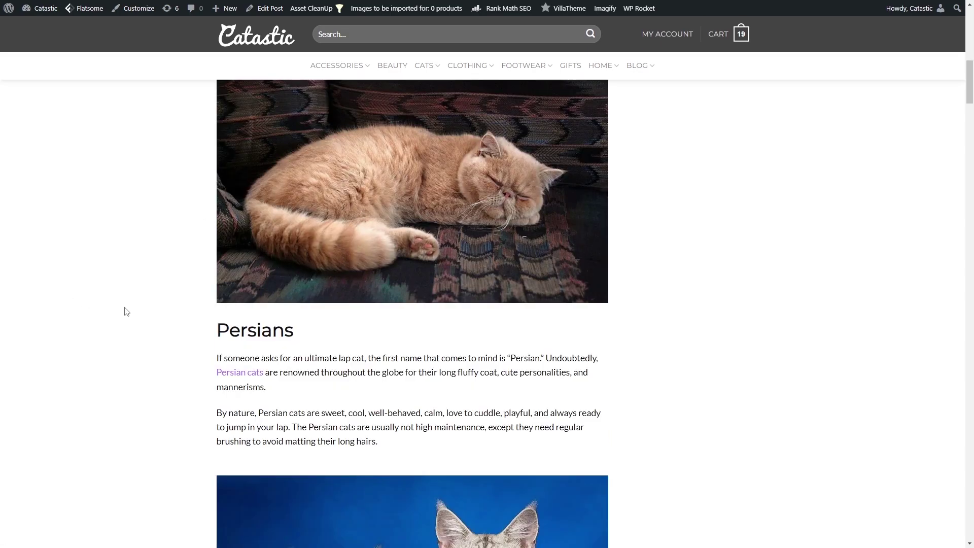
{"action": "left_click_drag", "start_coordinate": [215, 375], "coordinate": [265, 384]}
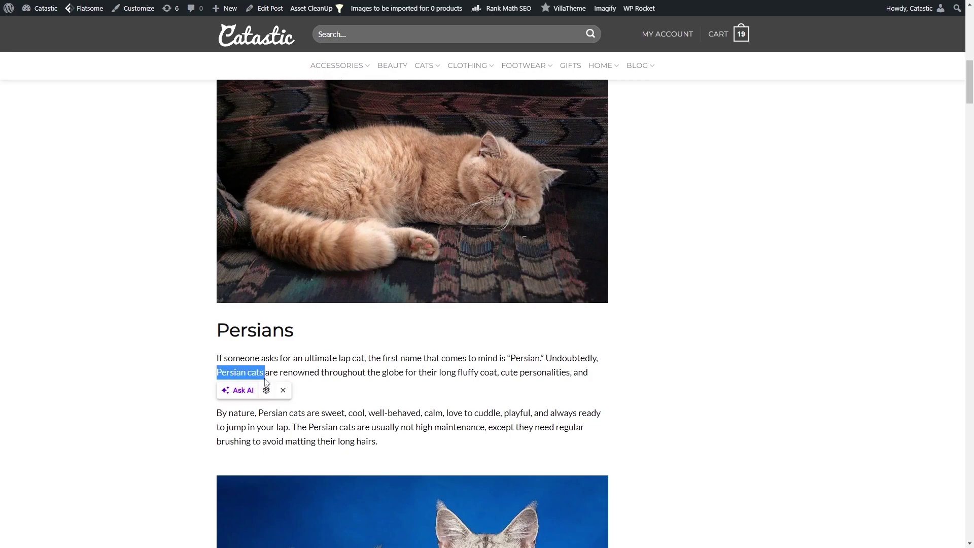
{"action": "scroll", "coordinate": [218, 389], "scroll_direction": "down", "scroll_amount": 9}
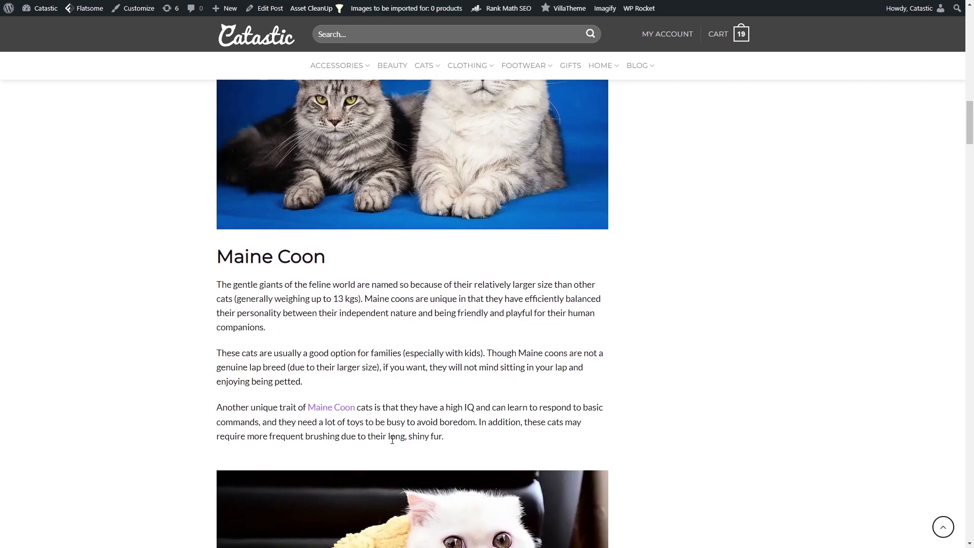
{"action": "left_click", "coordinate": [343, 410]}
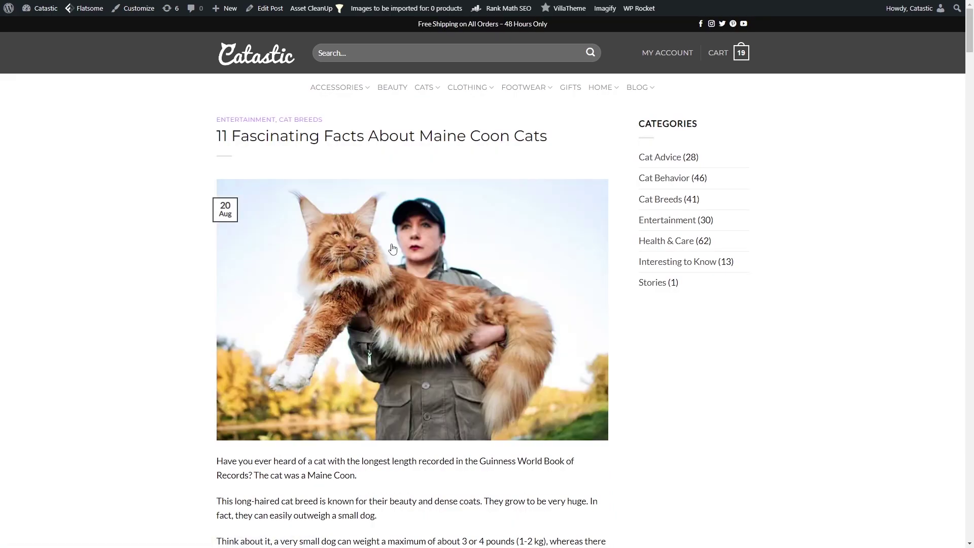
Highlight "Maine Coon Cats" in the linked article's title and read through its introduction and first section.
{"action": "left_click_drag", "start_coordinate": [421, 136], "coordinate": [546, 140]}
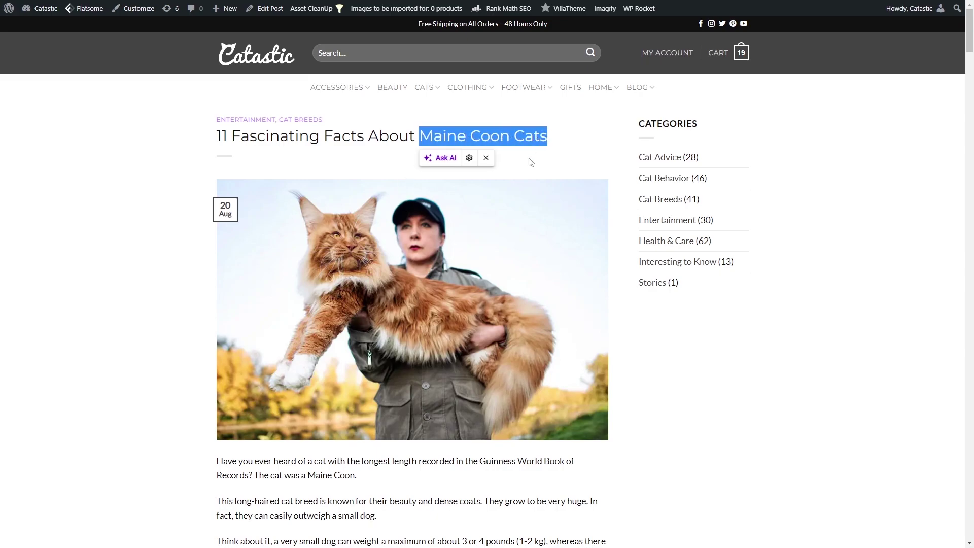
{"action": "scroll", "coordinate": [531, 161], "scroll_direction": "down", "scroll_amount": 7}
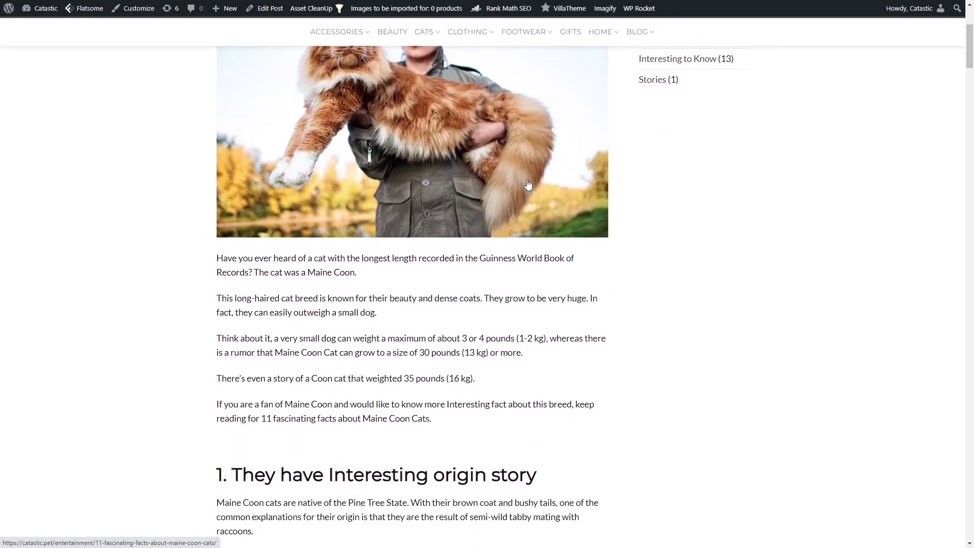
{"action": "scroll", "coordinate": [503, 343], "scroll_direction": "down", "scroll_amount": 1}
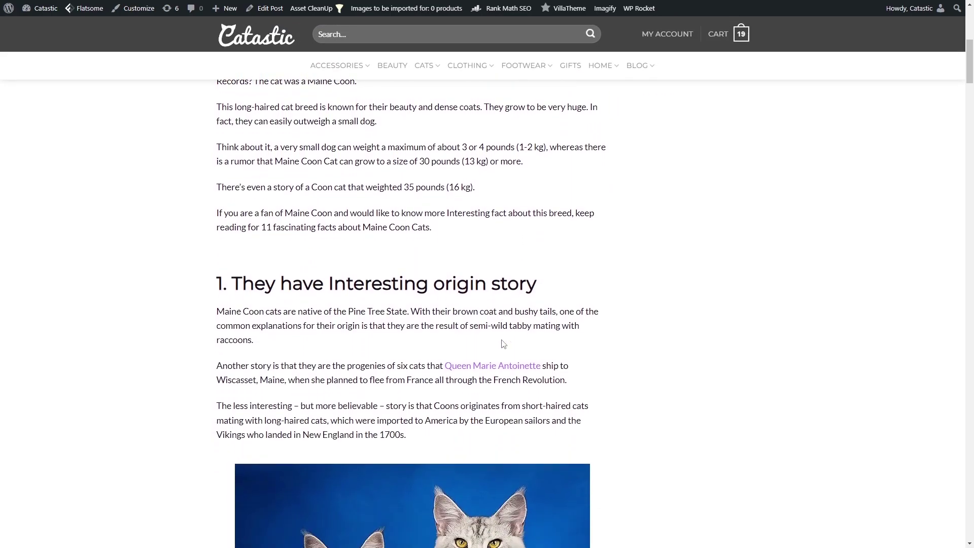
{"action": "scroll", "coordinate": [503, 344], "scroll_direction": "up", "scroll_amount": 6}
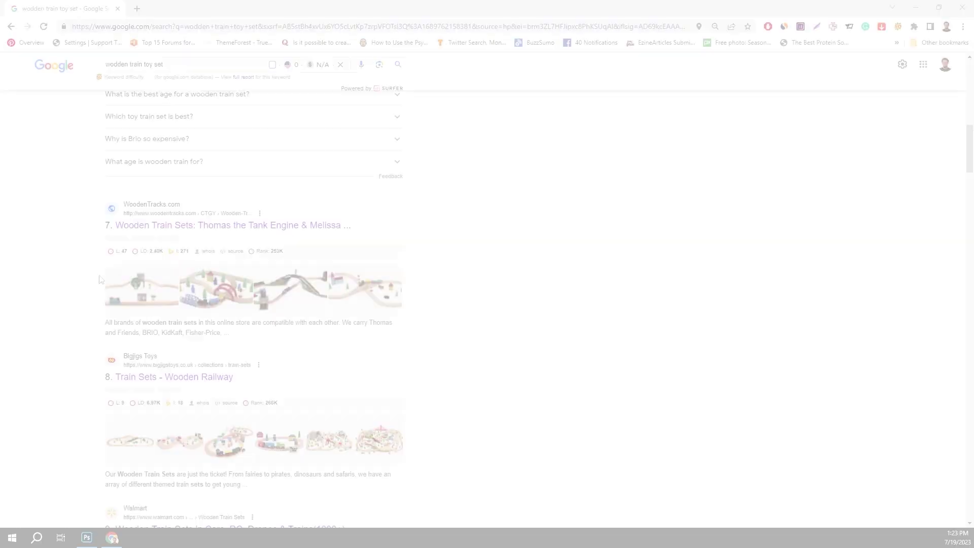
Visit the WoodenTracks and Bigjigs Toys train set results from Google, returning to the search results after each.
{"action": "left_click", "coordinate": [193, 226]}
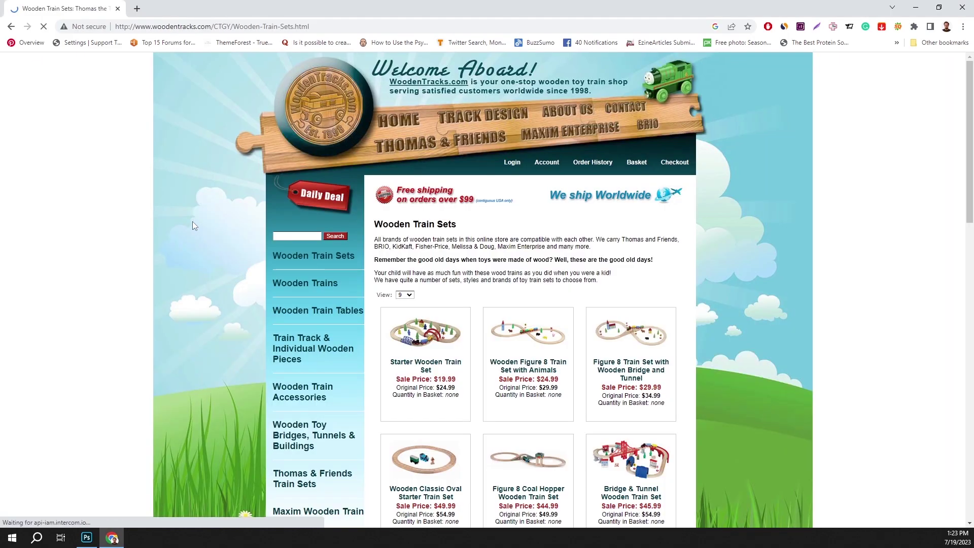
{"action": "left_click", "coordinate": [11, 26]}
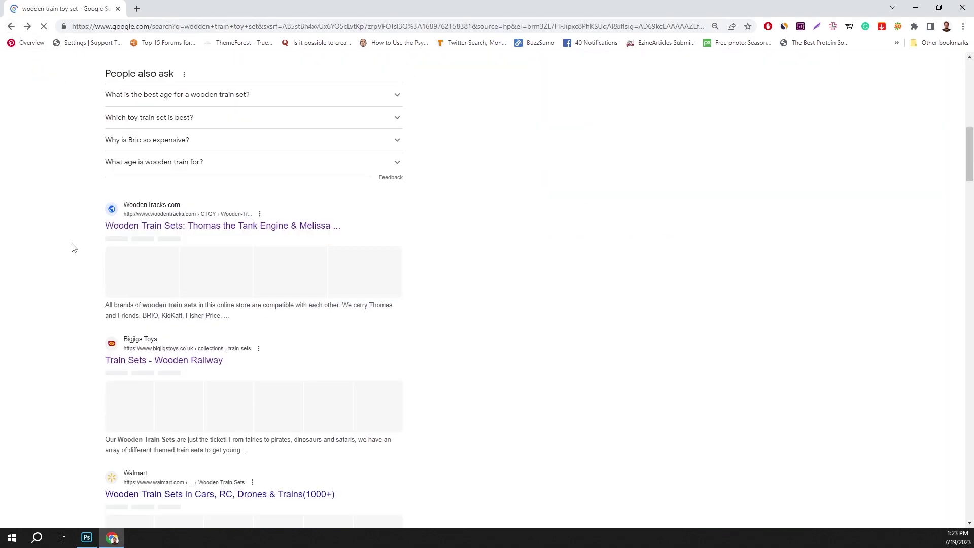
{"action": "left_click_drag", "start_coordinate": [123, 354], "coordinate": [129, 353]}
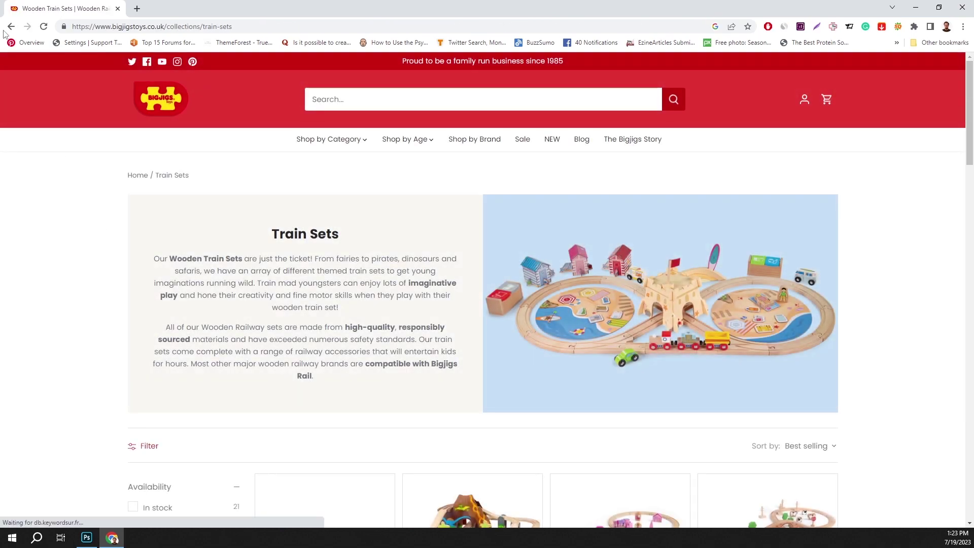
{"action": "left_click", "coordinate": [10, 27]}
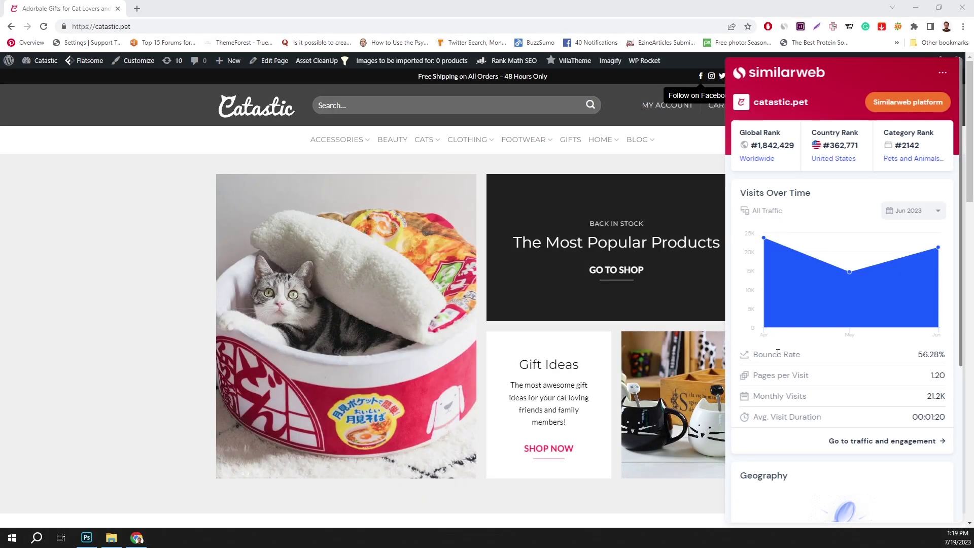
Examine the bounce rate and other engagement figures for catastic.pet in the Similarweb overview.
{"action": "left_click_drag", "start_coordinate": [753, 354], "coordinate": [947, 359]}
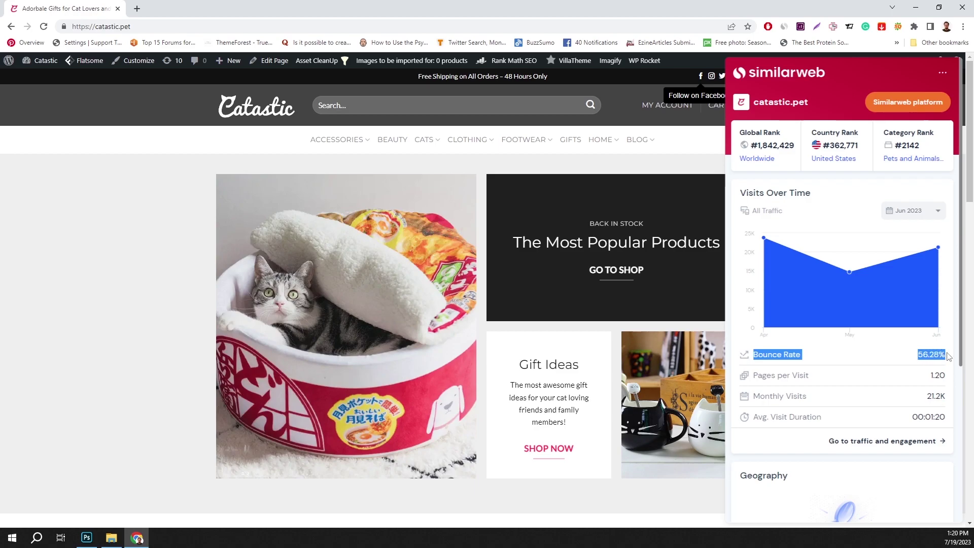
{"action": "left_click", "coordinate": [901, 357]}
{"action": "scroll", "coordinate": [886, 355], "scroll_direction": "down", "scroll_amount": 1}
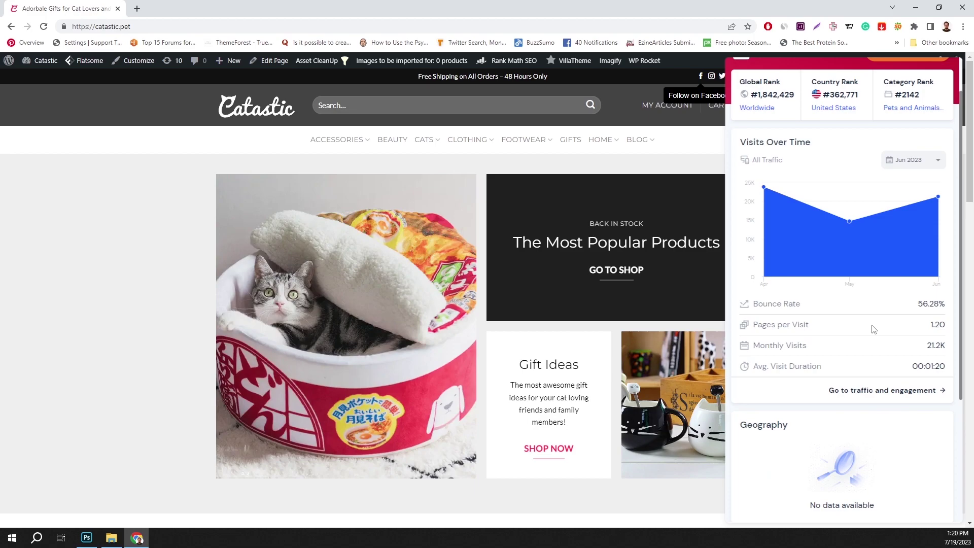
{"action": "scroll", "coordinate": [874, 329], "scroll_direction": "up", "scroll_amount": 1}
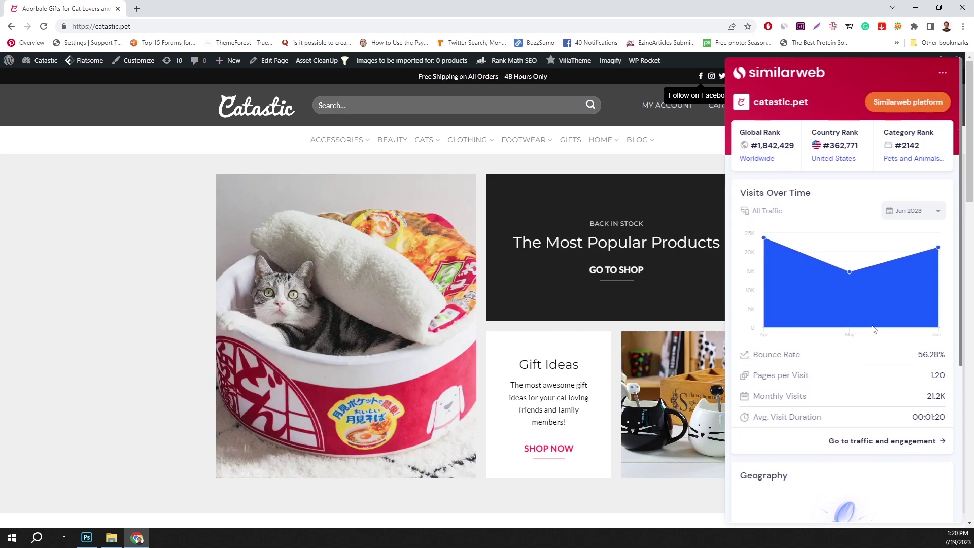
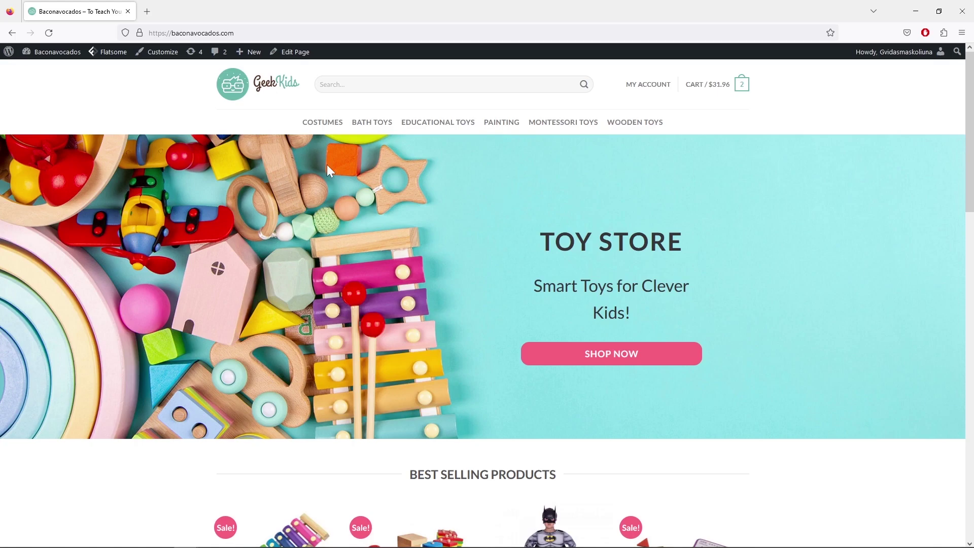
Search for "SEO" among new plugins in the Baconavocados WordPress admin, then install and activate Rank Math SEO.
{"action": "left_click", "coordinate": [50, 71]}
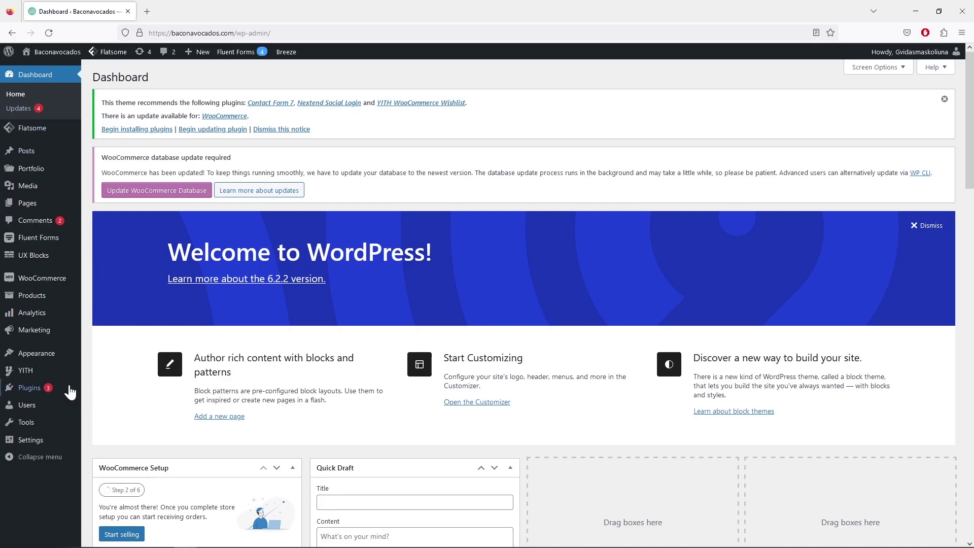
{"action": "mouse_move", "coordinate": [69, 391]}
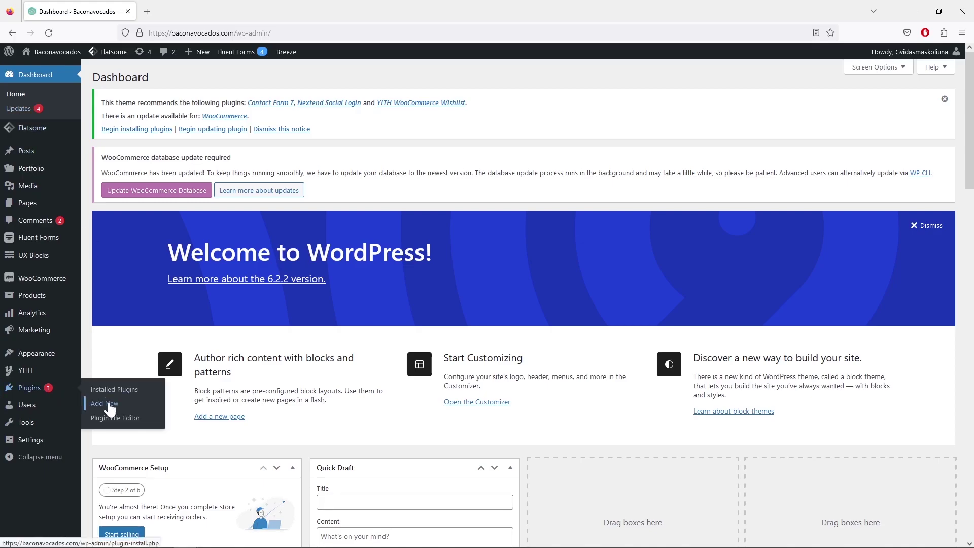
{"action": "left_click", "coordinate": [110, 407]}
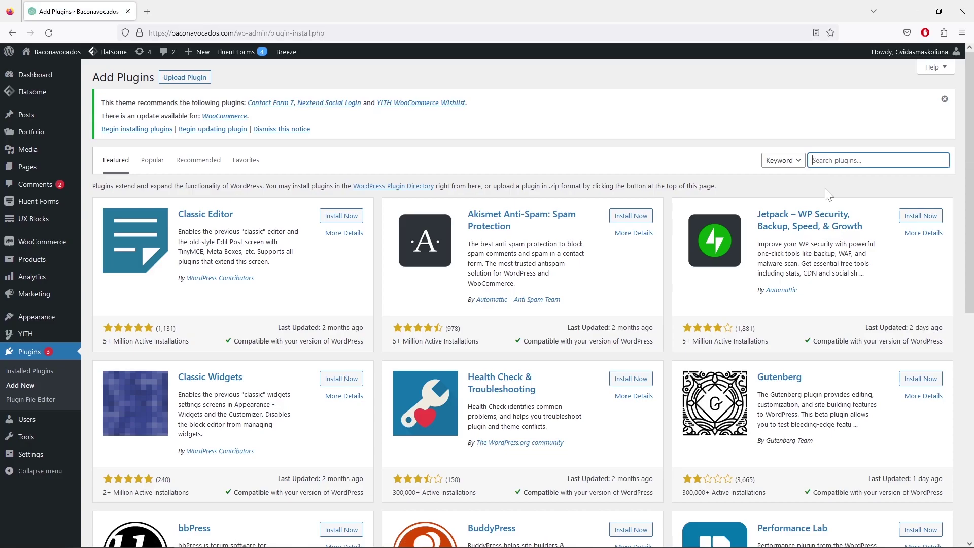
{"action": "type", "text": "SEO"}
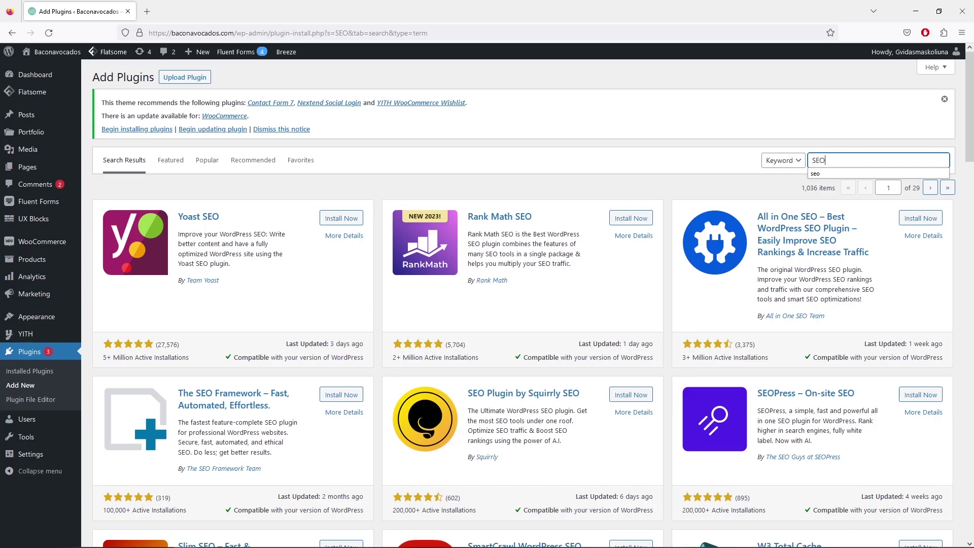
{"action": "left_click", "coordinate": [768, 194]}
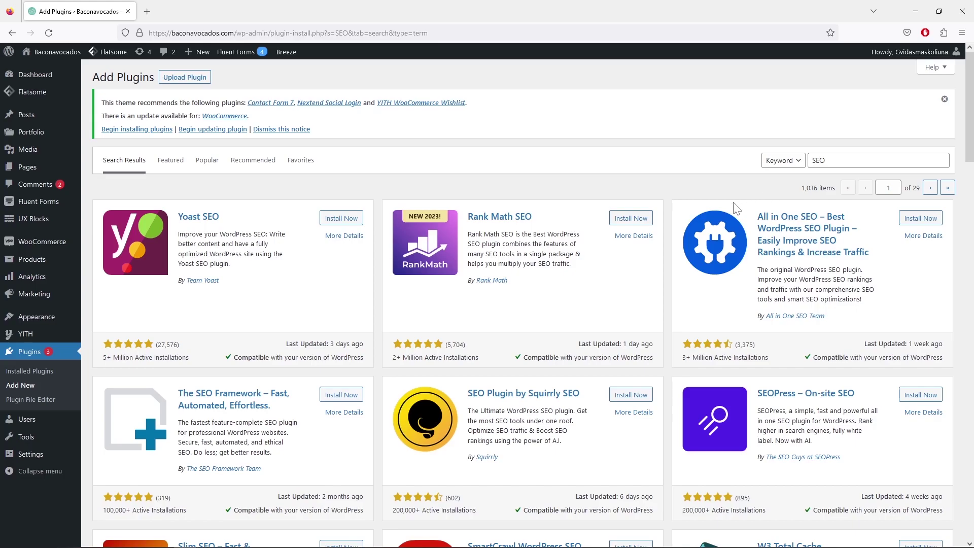
{"action": "left_click", "coordinate": [638, 219]}
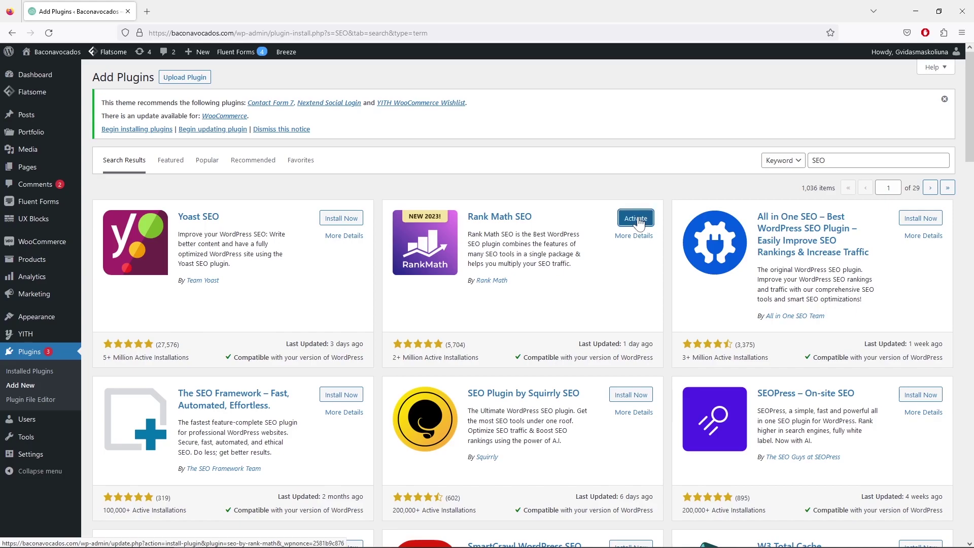
{"action": "left_click", "coordinate": [638, 219]}
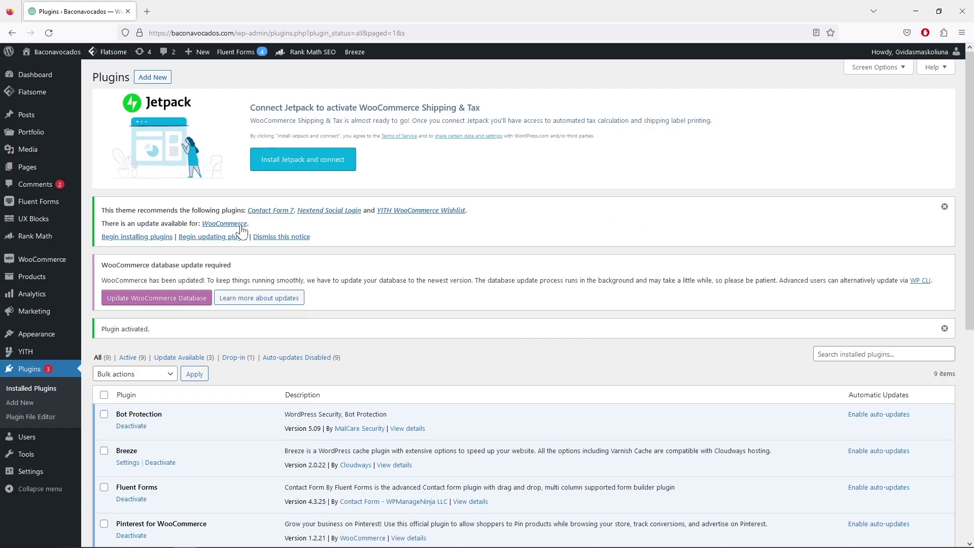
Start the Rank Math setup wizard in Advanced mode and skip importing SEO settings from other plugins.
{"action": "mouse_move", "coordinate": [45, 243]}
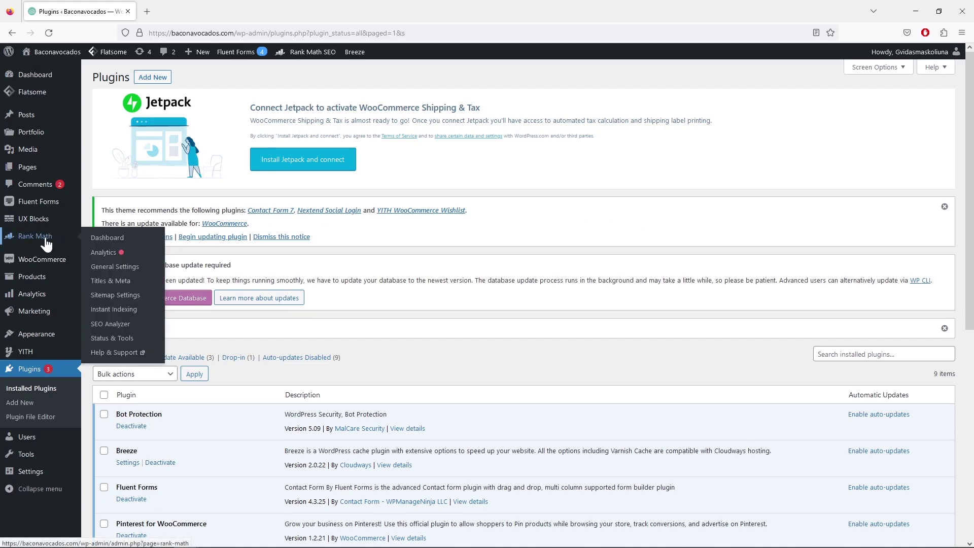
{"action": "left_click", "coordinate": [101, 239]}
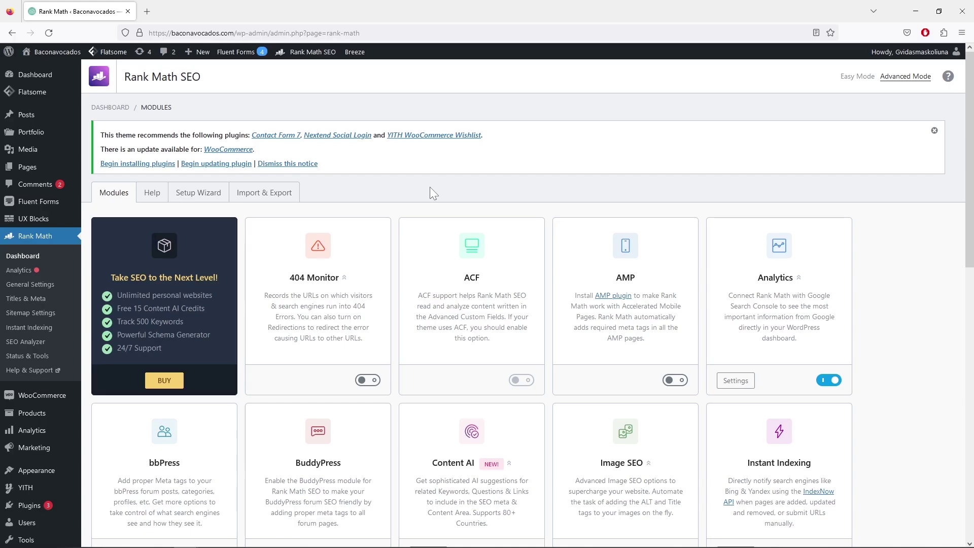
{"action": "left_click", "coordinate": [204, 198]}
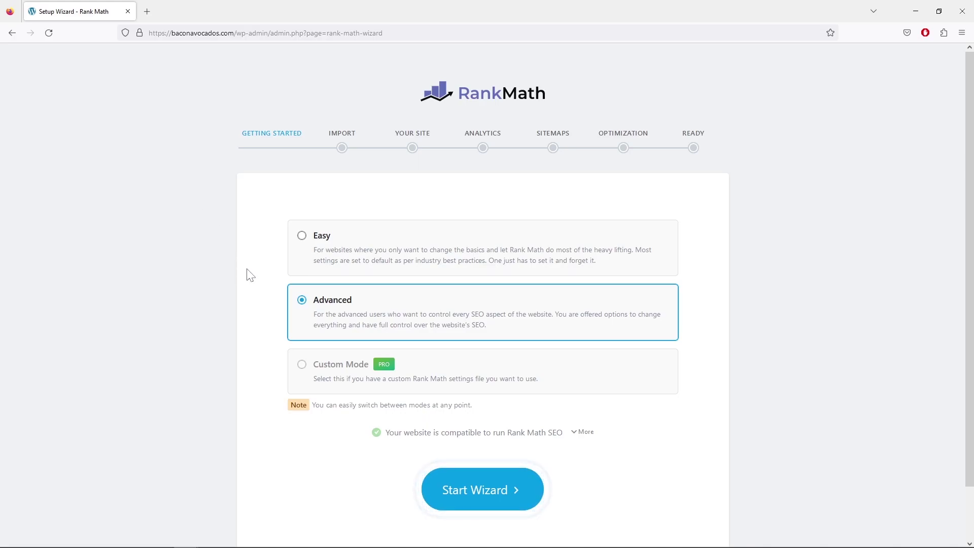
{"action": "left_click", "coordinate": [467, 490]}
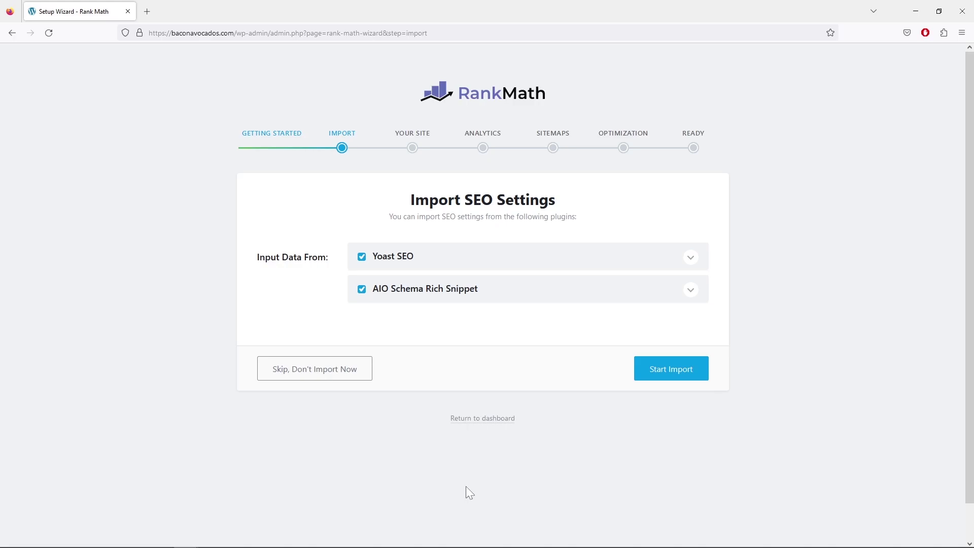
{"action": "left_click", "coordinate": [326, 382]}
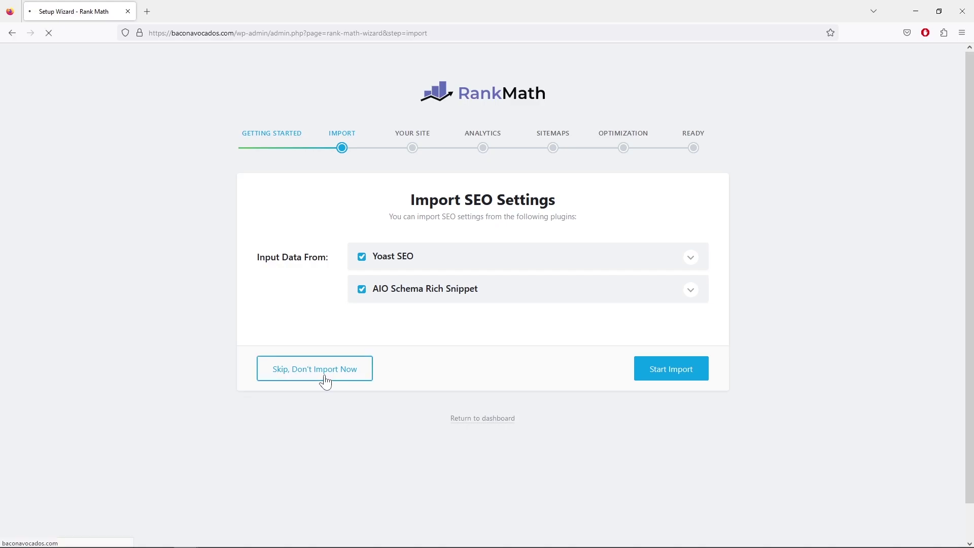
Review the wizard's website details and set the type of site to Small Business Site.
{"action": "scroll", "coordinate": [218, 357], "scroll_direction": "down", "scroll_amount": 2}
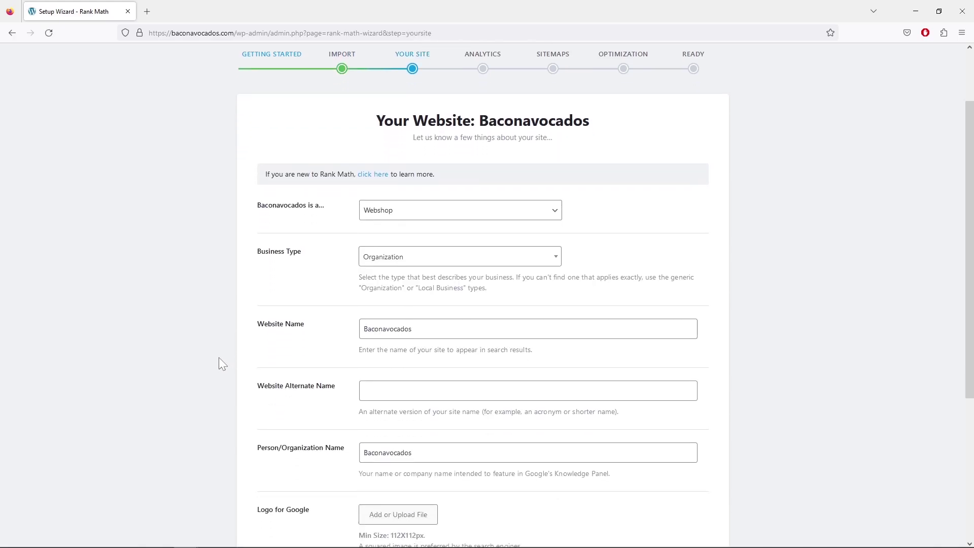
{"action": "scroll", "coordinate": [218, 357], "scroll_direction": "down", "scroll_amount": 2}
{"action": "scroll", "coordinate": [218, 358], "scroll_direction": "up", "scroll_amount": 1}
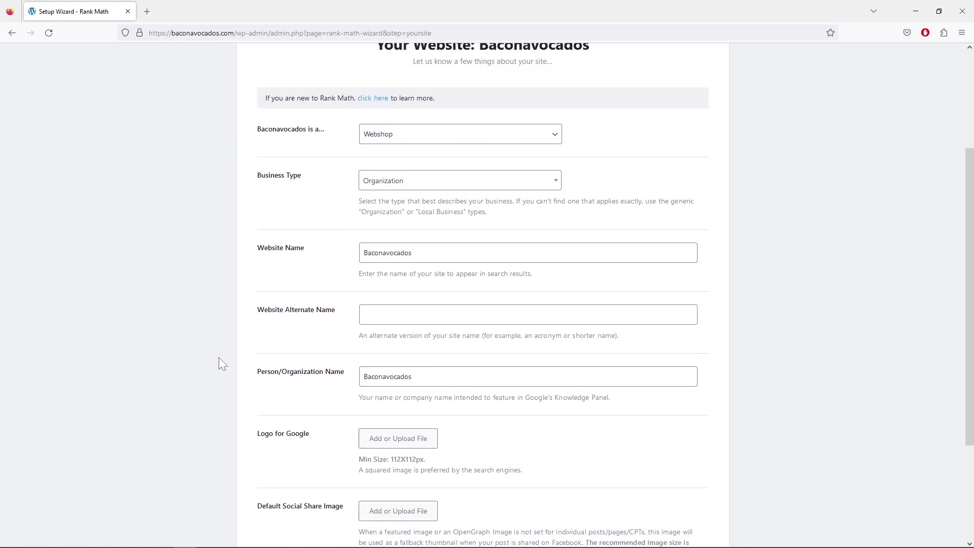
{"action": "left_click", "coordinate": [493, 137]}
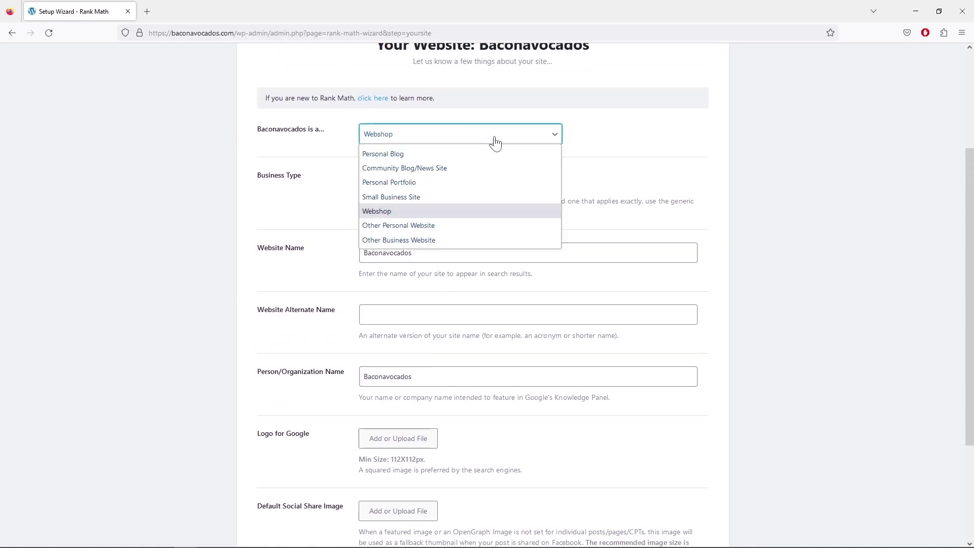
{"action": "left_click", "coordinate": [473, 198]}
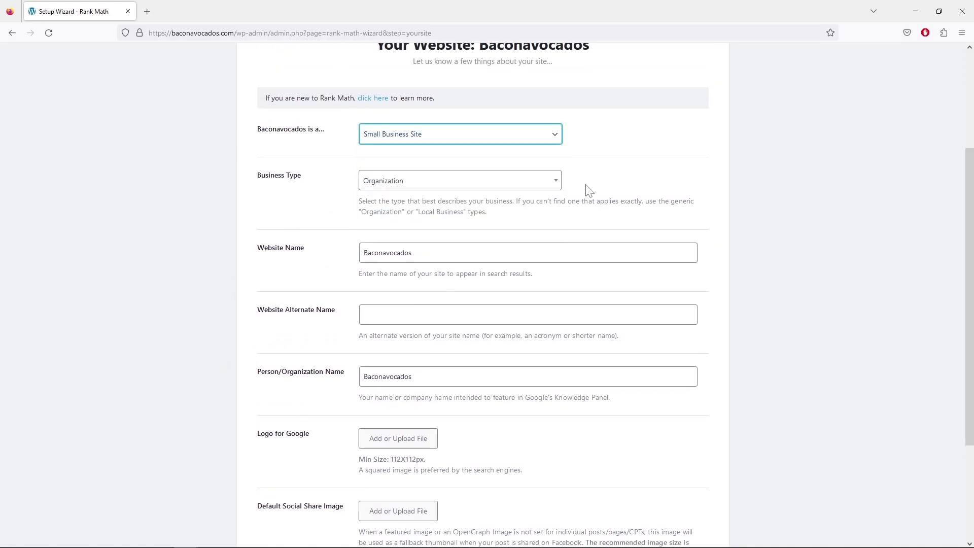
Look through the available business types and leave the selection at Organization.
{"action": "left_click", "coordinate": [532, 188]}
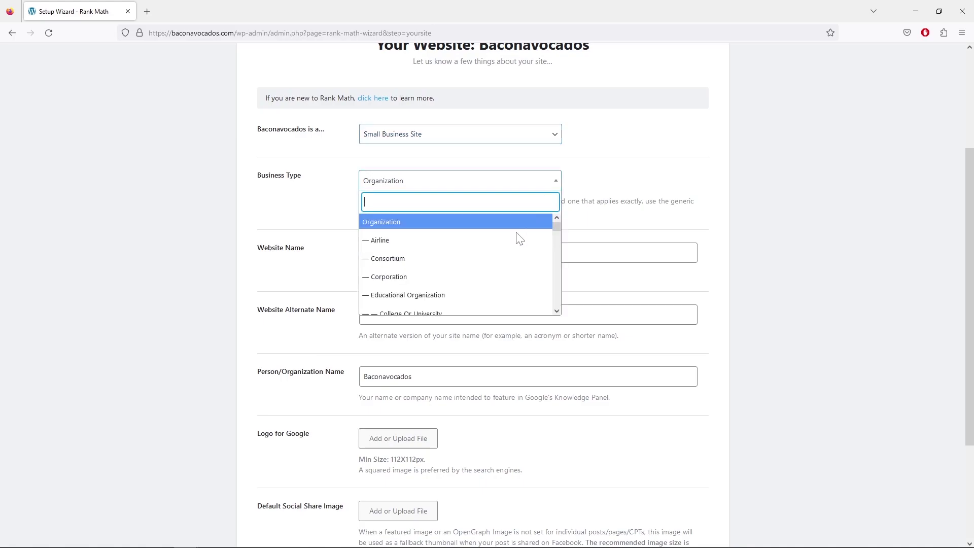
{"action": "scroll", "coordinate": [518, 238], "scroll_direction": "down", "scroll_amount": 5}
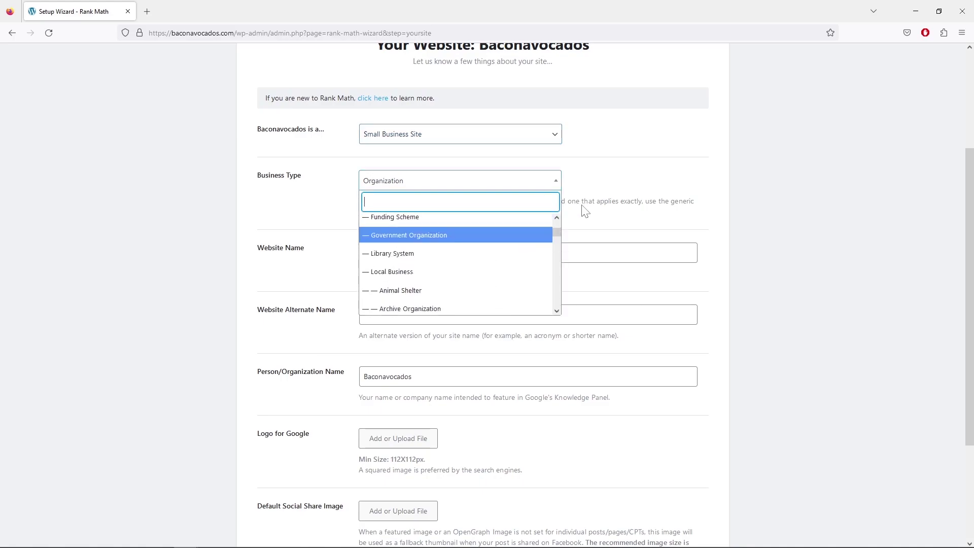
{"action": "left_click", "coordinate": [606, 185]}
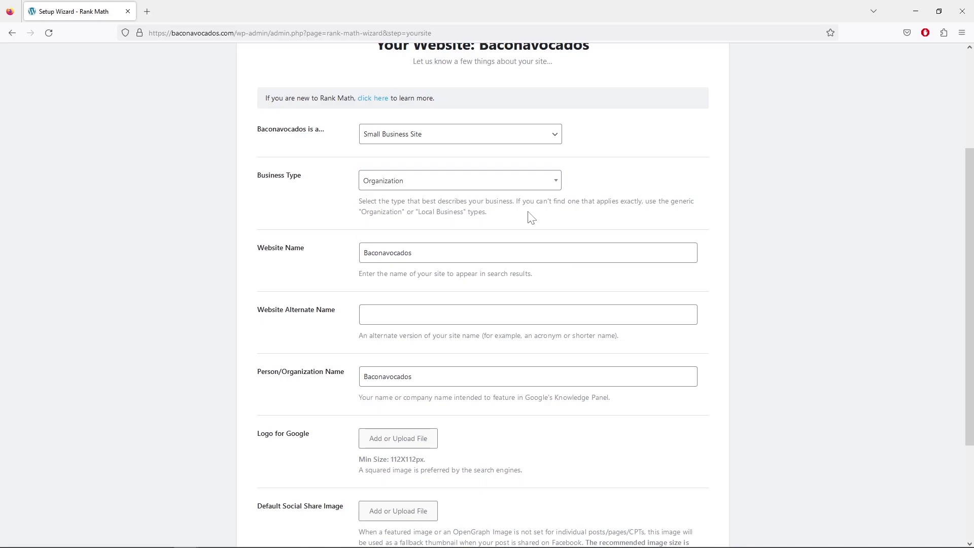
Save the website details without a logo or share image, and skip connecting Google services in the wizard.
{"action": "scroll", "coordinate": [528, 217], "scroll_direction": "down", "scroll_amount": 3}
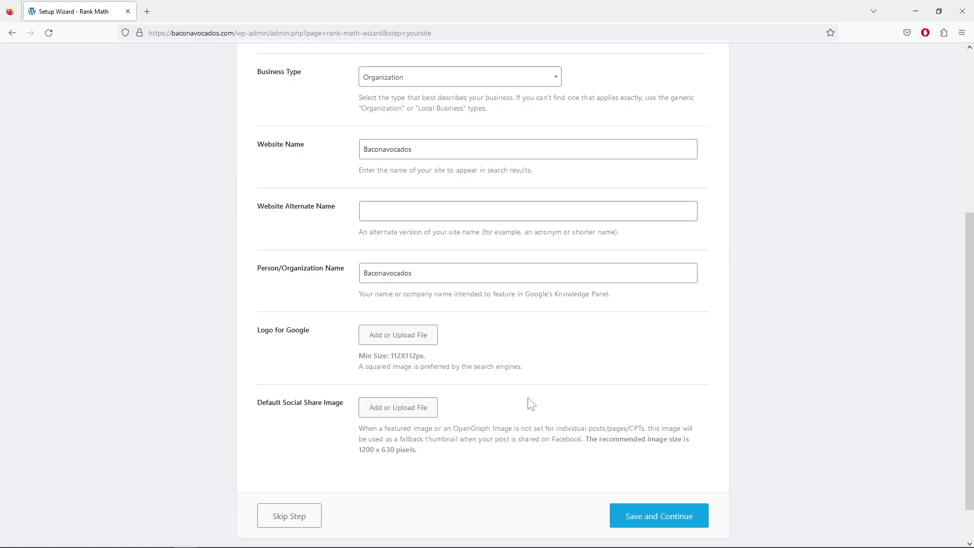
{"action": "left_click", "coordinate": [666, 519]}
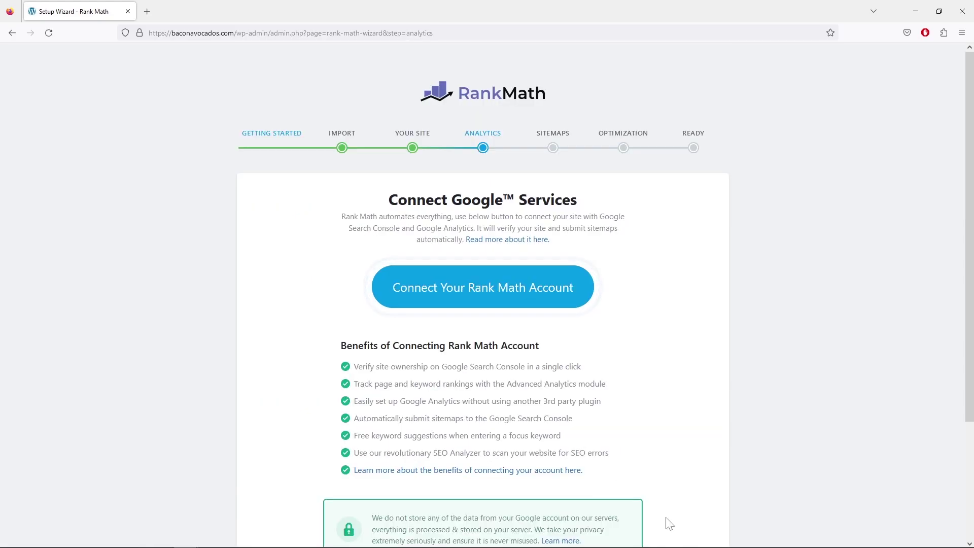
{"action": "scroll", "coordinate": [657, 502], "scroll_direction": "down", "scroll_amount": 3}
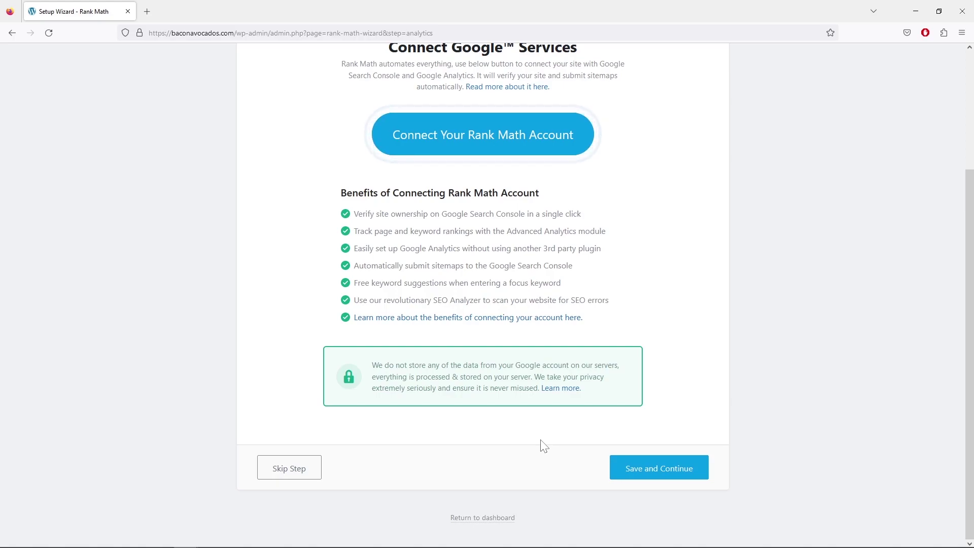
{"action": "left_click", "coordinate": [317, 477]}
Save the default sitemap and optimization settings, and leave the finished Rank Math wizard for the WordPress admin.
{"action": "scroll", "coordinate": [163, 383], "scroll_direction": "down", "scroll_amount": 3}
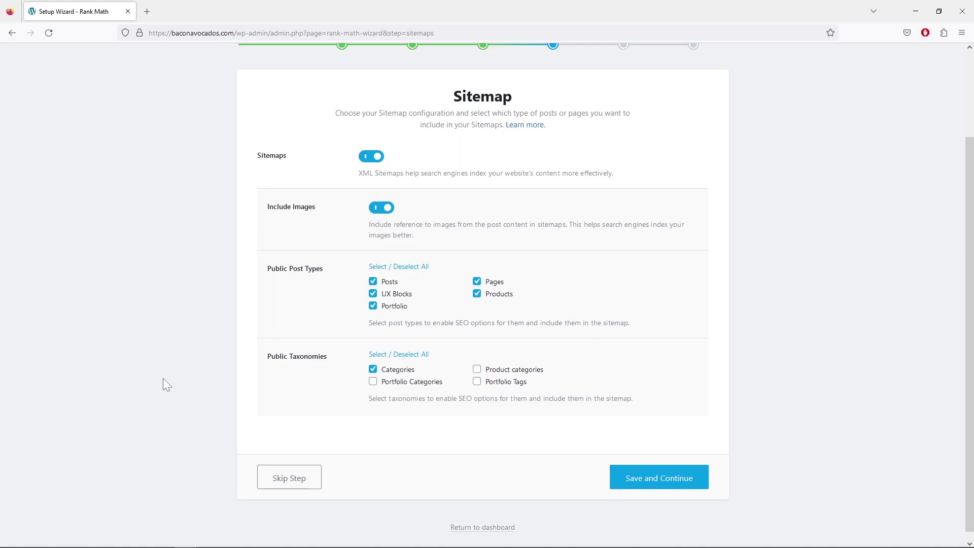
{"action": "left_click", "coordinate": [658, 481]}
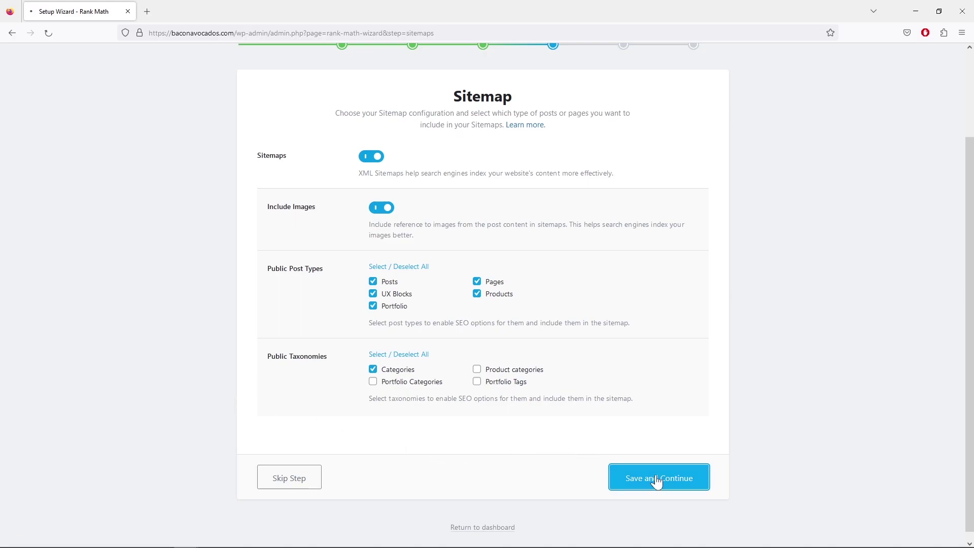
{"action": "left_click", "coordinate": [665, 512]}
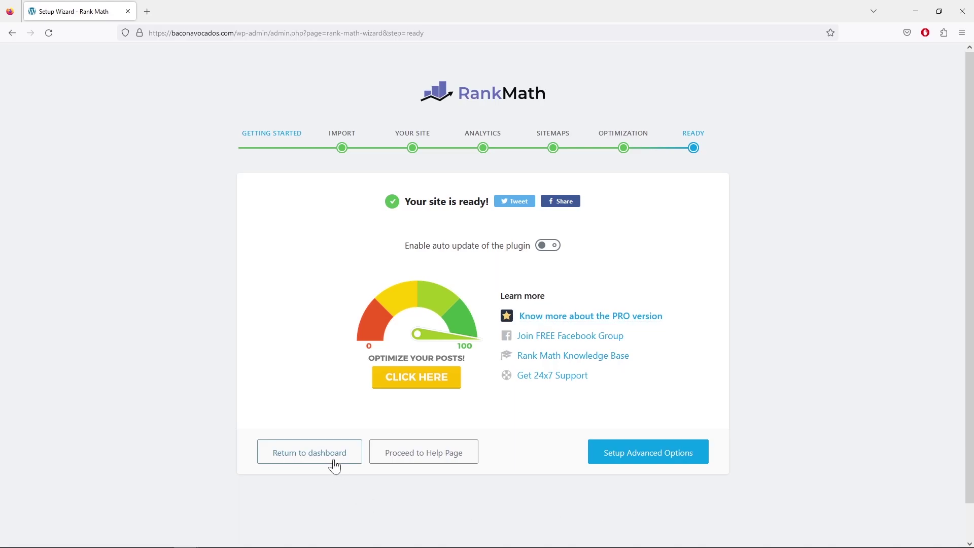
{"action": "left_click", "coordinate": [334, 465]}
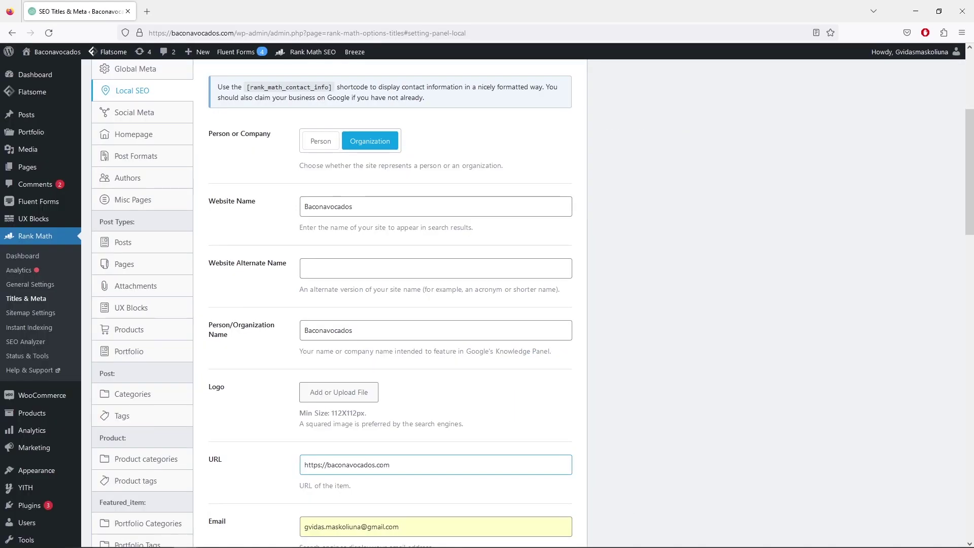
Look over Rank Math's Local SEO settings for the organization and website name without editing them.
{"action": "scroll", "coordinate": [291, 417], "scroll_direction": "up", "scroll_amount": 3}
{"action": "left_click", "coordinate": [288, 421]}
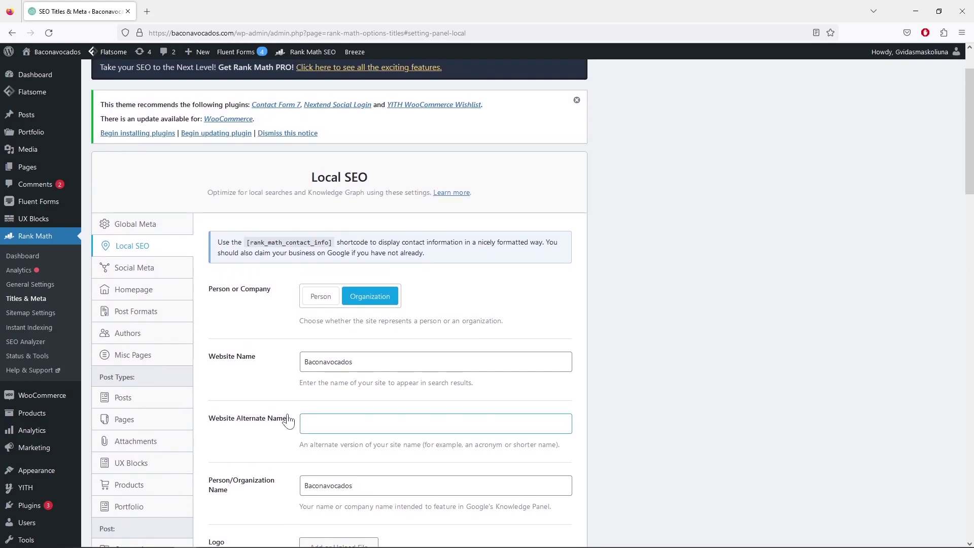
{"action": "left_click", "coordinate": [287, 421]}
{"action": "left_click", "coordinate": [682, 368]}
{"action": "scroll", "coordinate": [665, 359], "scroll_direction": "up", "scroll_amount": 2}
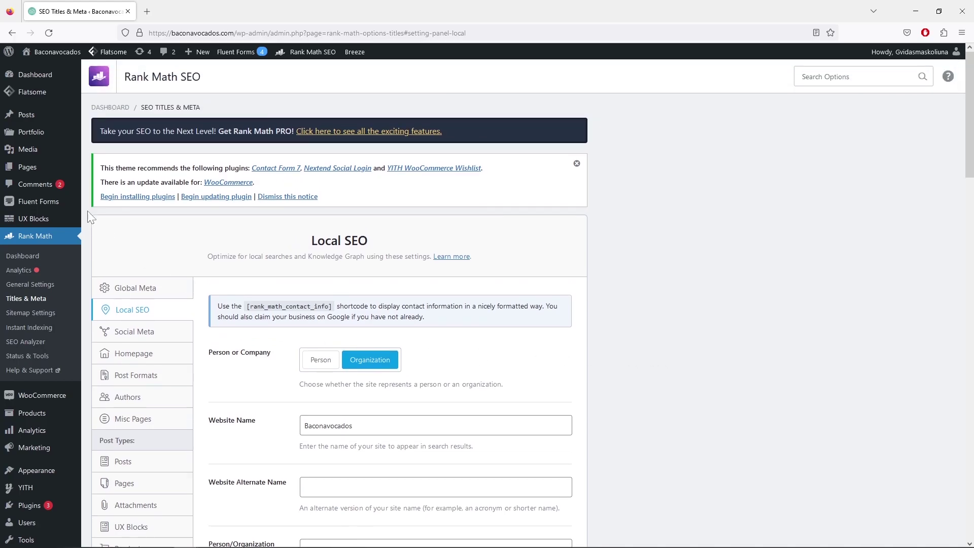
Open the list of all pages and examine each page's SEO details, SEO title and SEO description.
{"action": "mouse_move", "coordinate": [48, 172]}
{"action": "left_click", "coordinate": [100, 172]}
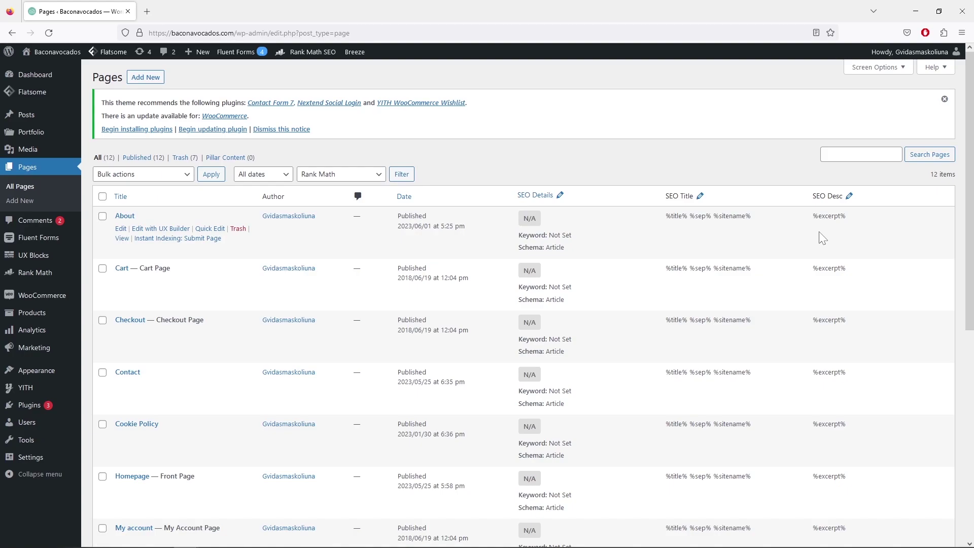
{"action": "scroll", "coordinate": [625, 251], "scroll_direction": "down", "scroll_amount": 2}
{"action": "scroll", "coordinate": [628, 256], "scroll_direction": "down", "scroll_amount": 1}
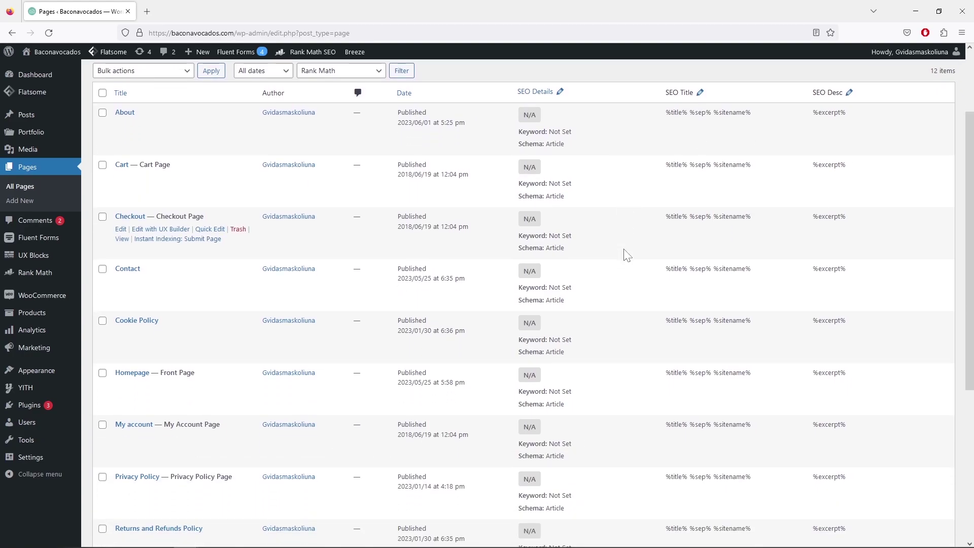
{"action": "scroll", "coordinate": [627, 256], "scroll_direction": "up", "scroll_amount": 3}
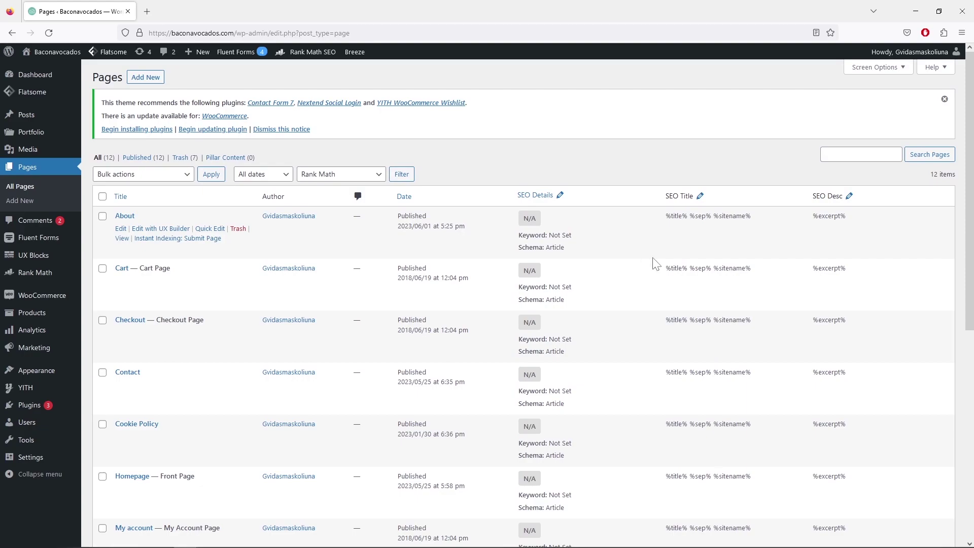
{"action": "scroll", "coordinate": [654, 263], "scroll_direction": "down", "scroll_amount": 3}
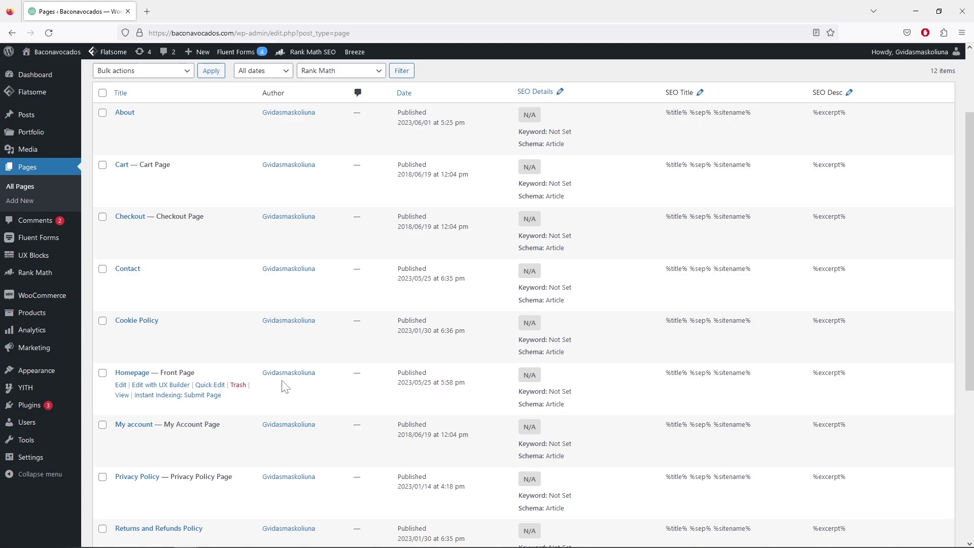
{"action": "scroll", "coordinate": [284, 387], "scroll_direction": "up", "scroll_amount": 1}
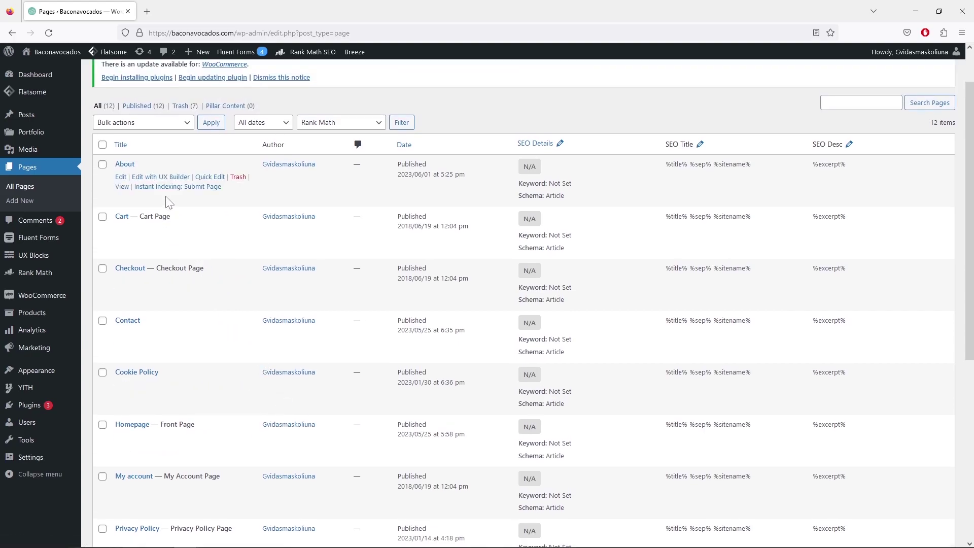
View the About page's title, permalink and description in Rank Math's snippet editor, and return to the page list.
{"action": "left_click", "coordinate": [121, 177]}
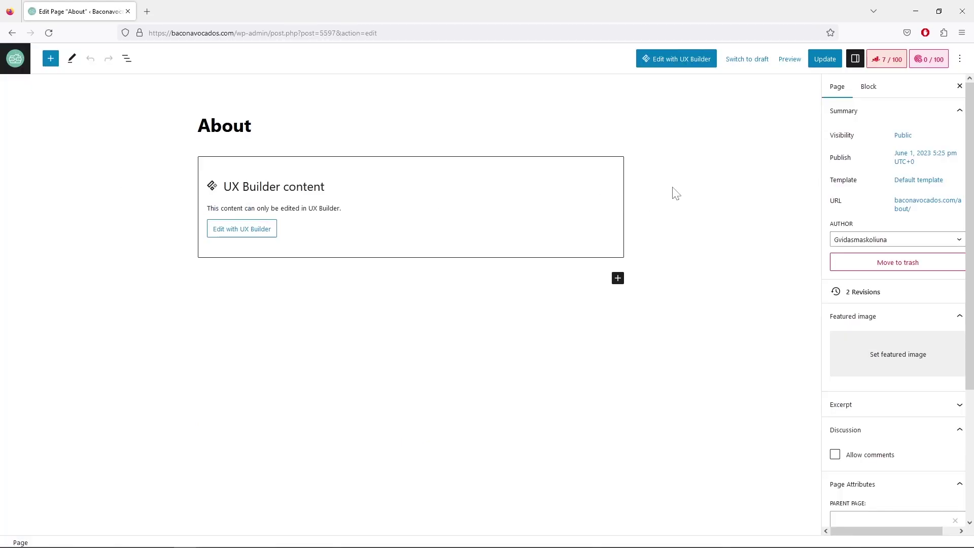
{"action": "left_click", "coordinate": [884, 63]}
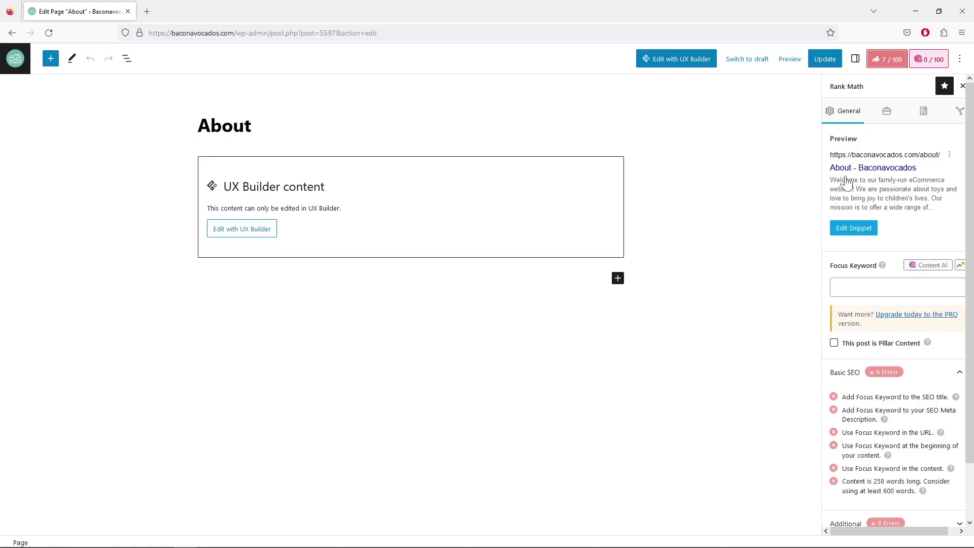
{"action": "left_click", "coordinate": [862, 230]}
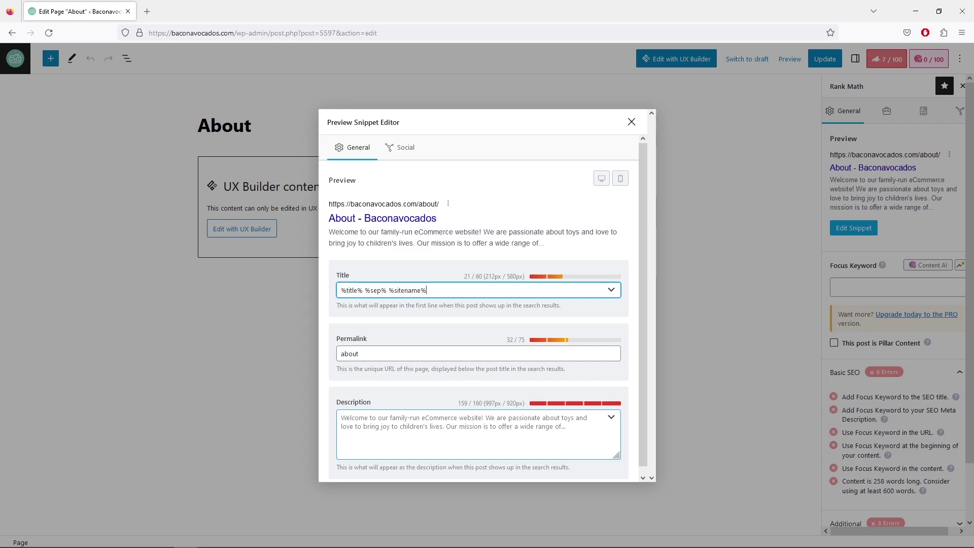
{"action": "left_click", "coordinate": [631, 122]}
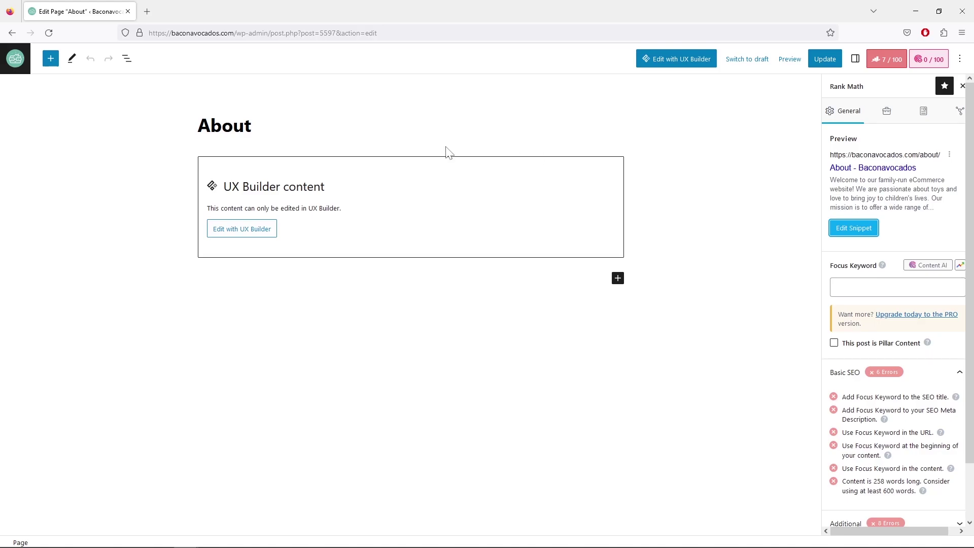
{"action": "left_click", "coordinate": [17, 63]}
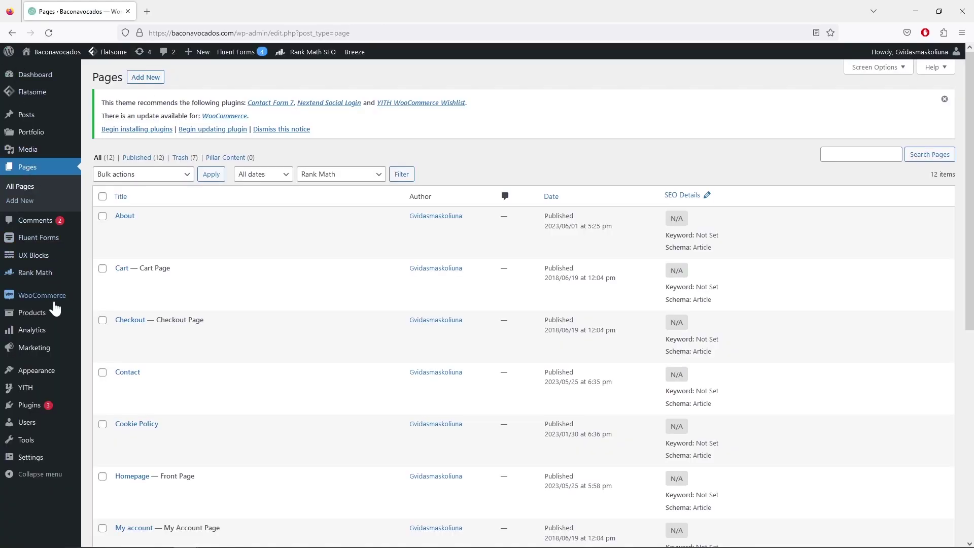
Open the Wooden Train Set product for editing from the list of all products.
{"action": "mouse_move", "coordinate": [54, 315]}
{"action": "left_click", "coordinate": [103, 319]}
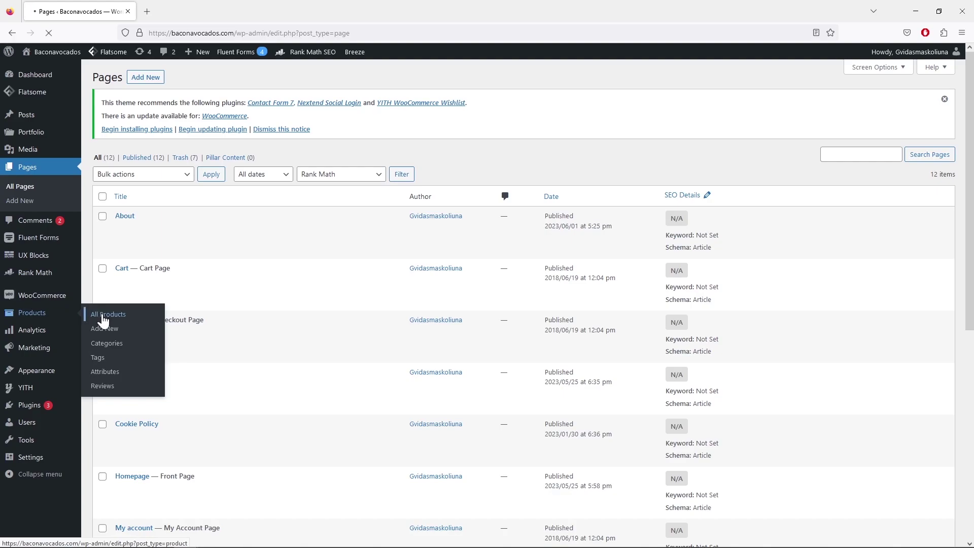
{"action": "scroll", "coordinate": [150, 330], "scroll_direction": "down", "scroll_amount": 4}
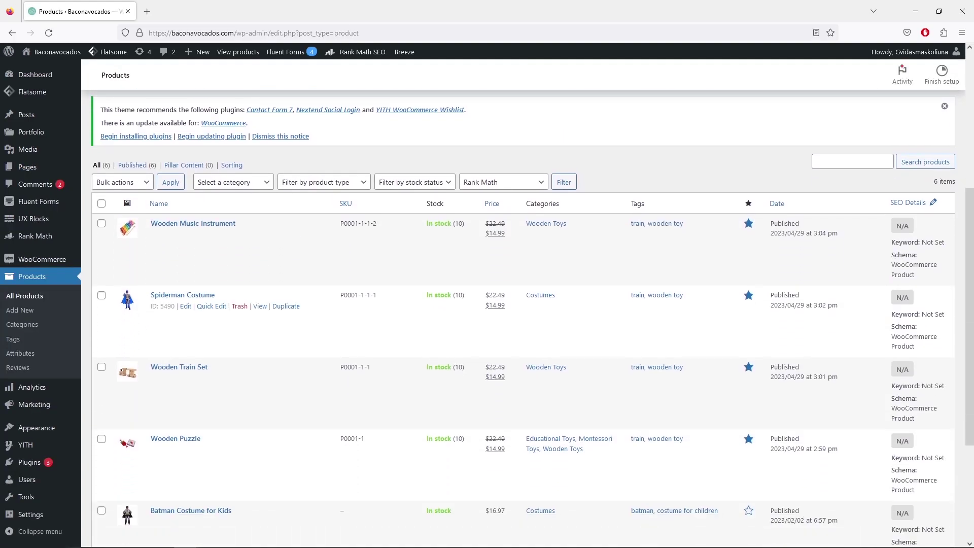
{"action": "left_click", "coordinate": [185, 386]}
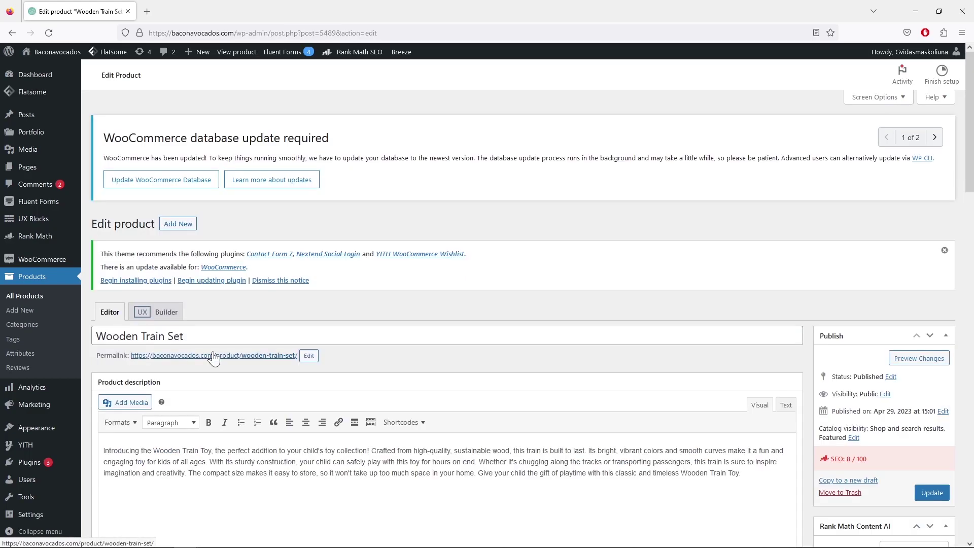
Examine the Wooden Train Set's Rank Math SEO section and its snippet title, permalink and description, closing the snippet editor unchanged.
{"action": "scroll", "coordinate": [213, 358], "scroll_direction": "down", "scroll_amount": 3}
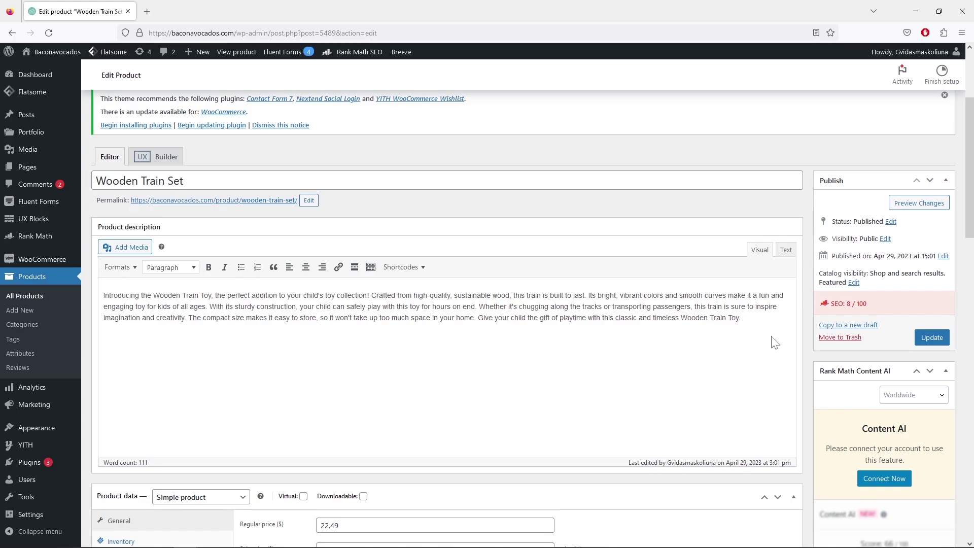
{"action": "scroll", "coordinate": [775, 343], "scroll_direction": "down", "scroll_amount": 15}
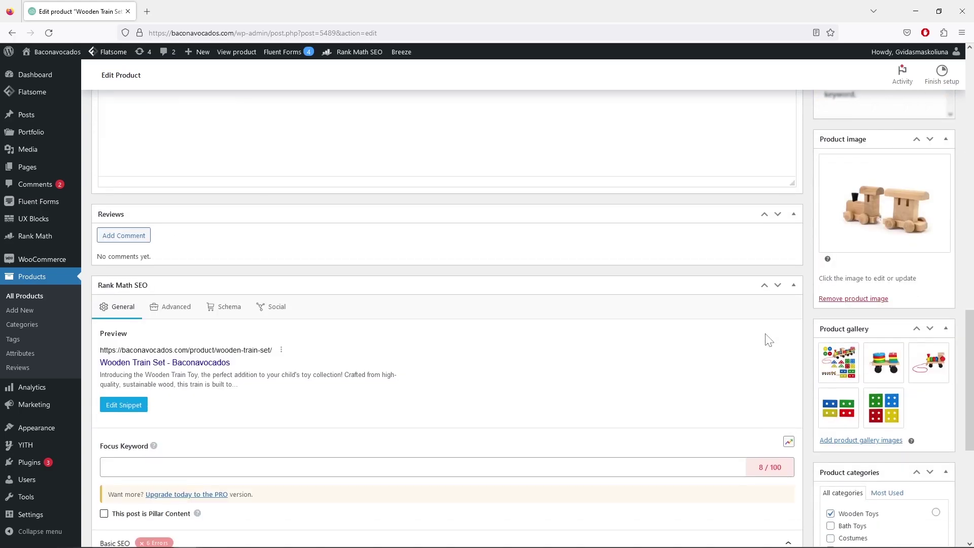
{"action": "scroll", "coordinate": [768, 340], "scroll_direction": "down", "scroll_amount": 3}
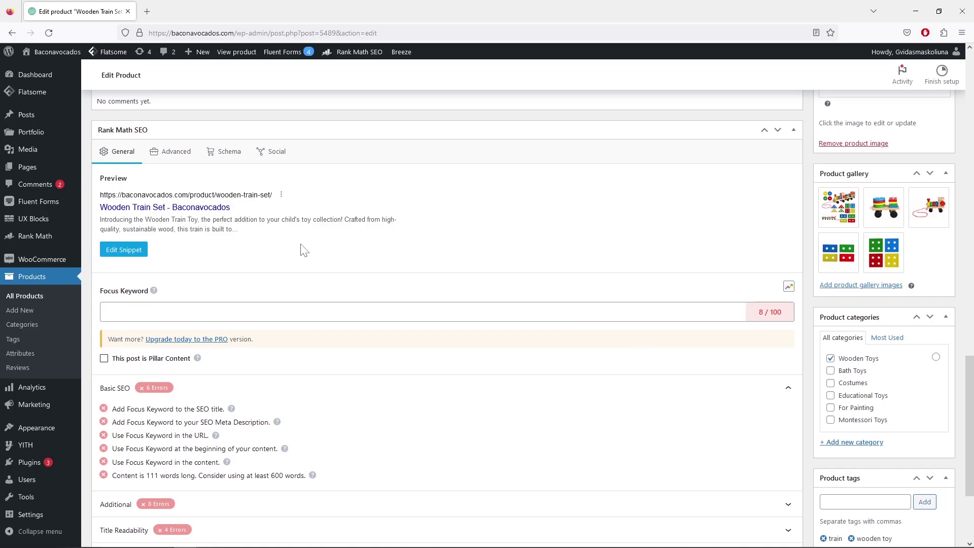
{"action": "scroll", "coordinate": [301, 250], "scroll_direction": "down", "scroll_amount": 1}
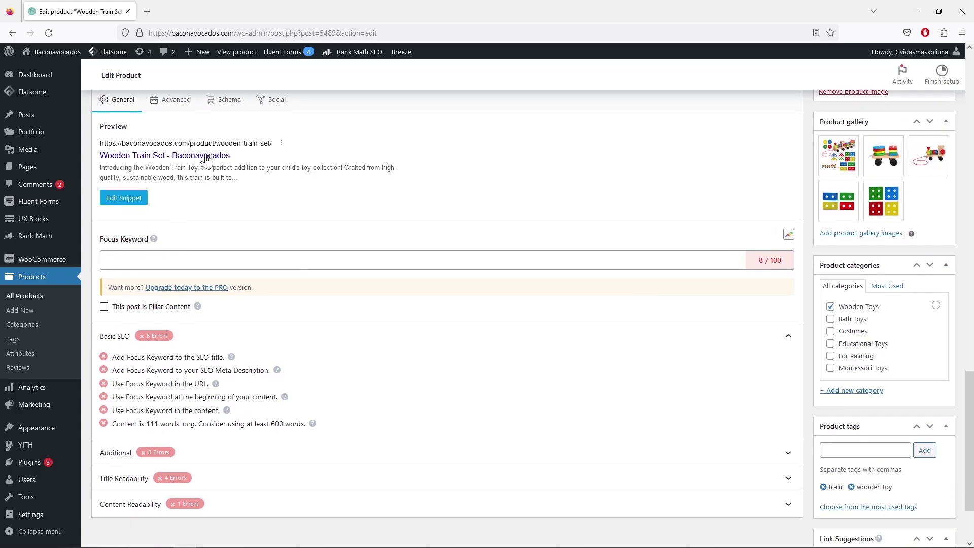
{"action": "left_click", "coordinate": [133, 200]}
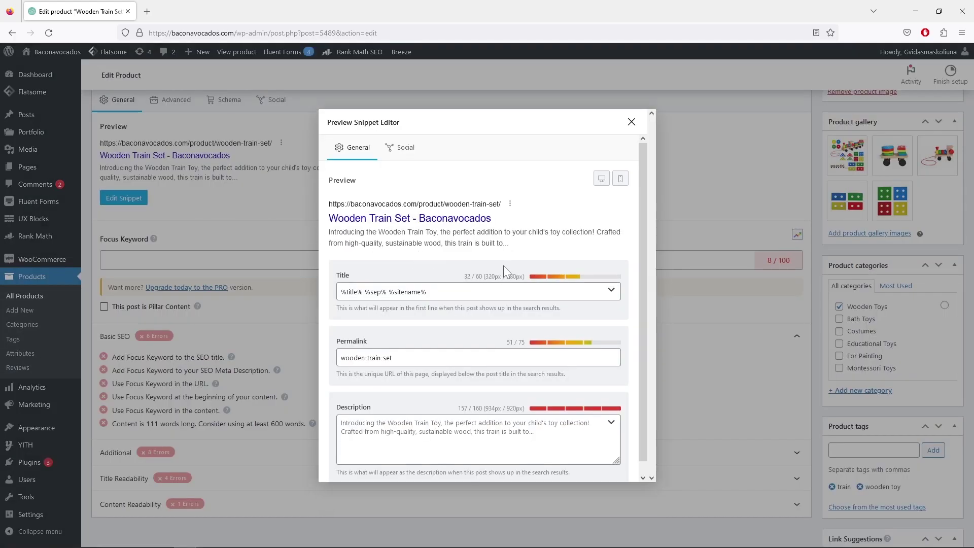
{"action": "left_click", "coordinate": [504, 292]}
{"action": "left_click", "coordinate": [552, 441]}
{"action": "left_click", "coordinate": [631, 122]}
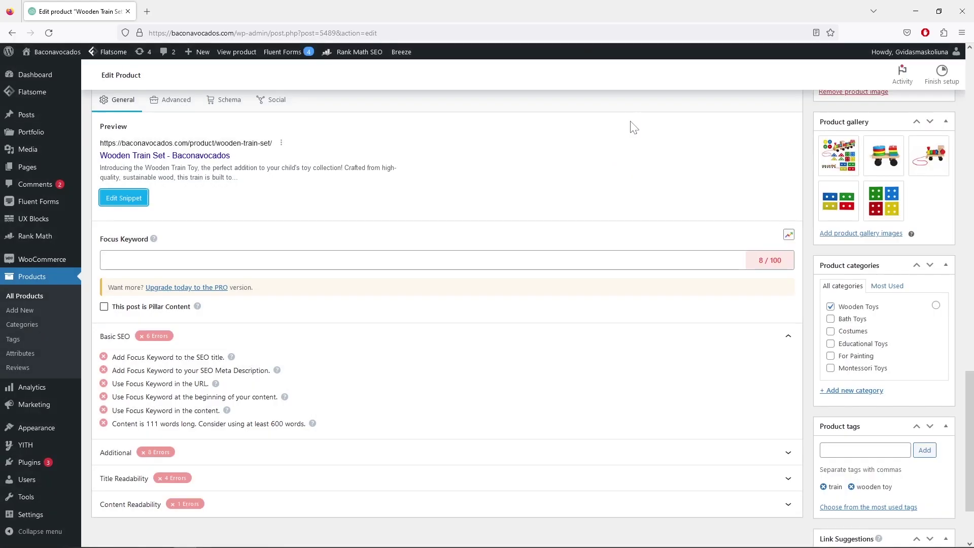
Compare the Wooden Train Set's product description with its search preview and the Basic SEO checks in the Rank Math section.
{"action": "scroll", "coordinate": [611, 198], "scroll_direction": "up", "scroll_amount": 15}
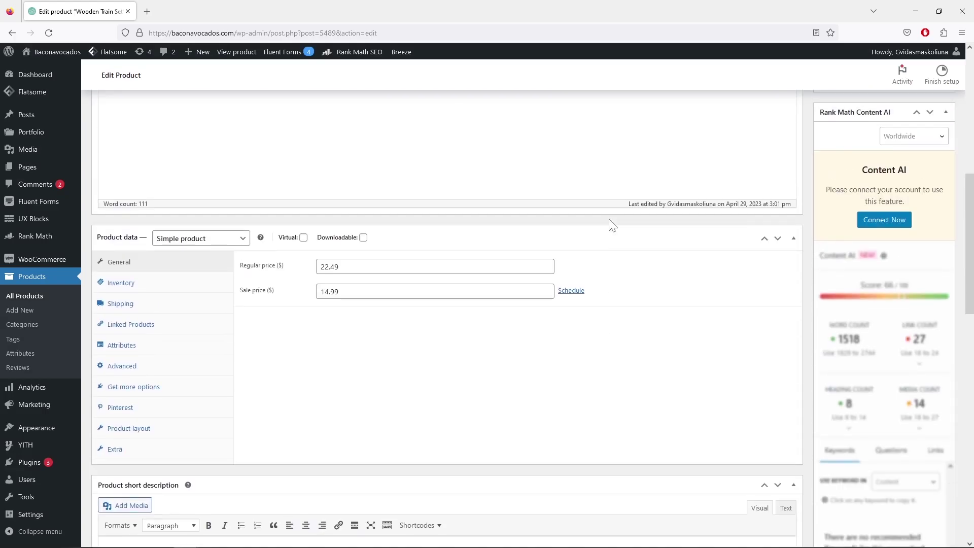
{"action": "scroll", "coordinate": [612, 225], "scroll_direction": "up", "scroll_amount": 5}
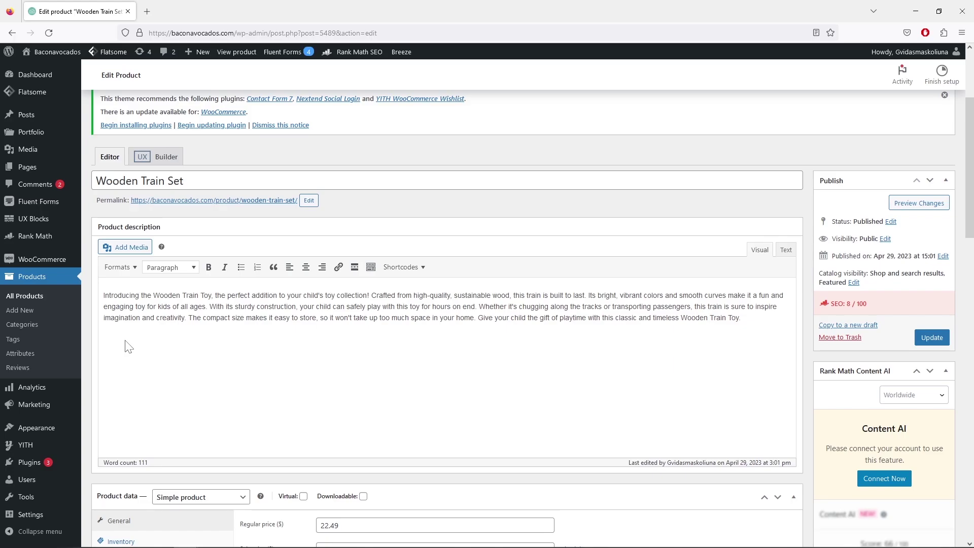
{"action": "scroll", "coordinate": [128, 346], "scroll_direction": "down", "scroll_amount": 18}
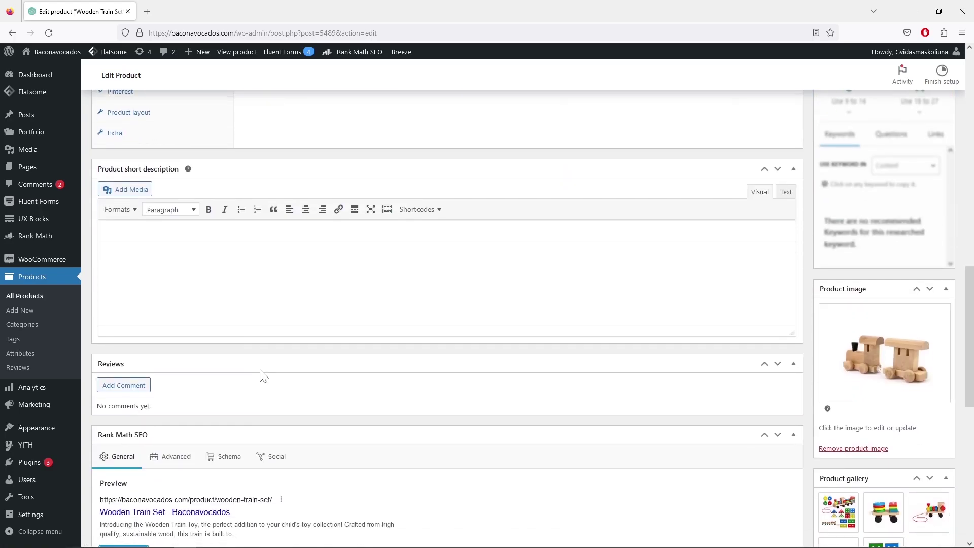
{"action": "scroll", "coordinate": [233, 289], "scroll_direction": "down", "scroll_amount": 1}
{"action": "scroll", "coordinate": [235, 290], "scroll_direction": "up", "scroll_amount": 3}
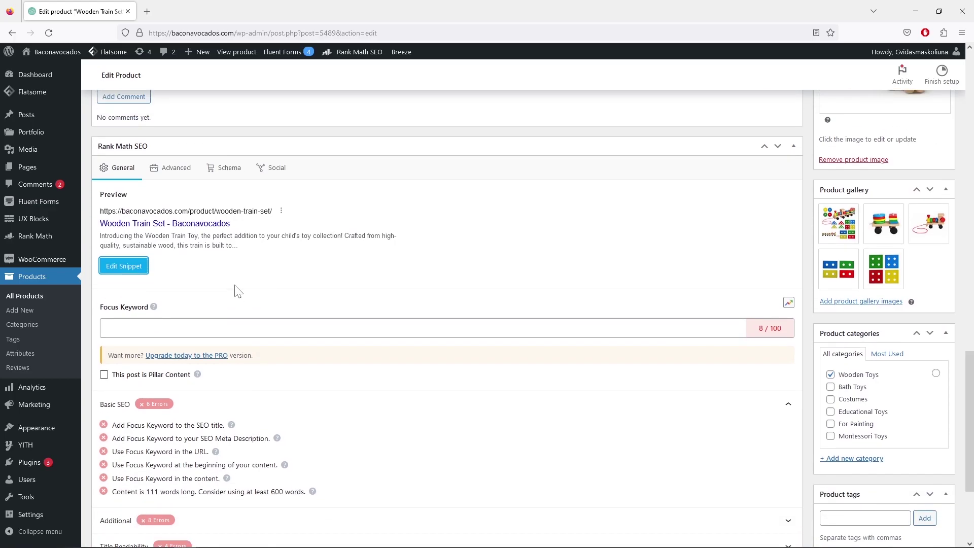
{"action": "scroll", "coordinate": [239, 294], "scroll_direction": "up", "scroll_amount": 15}
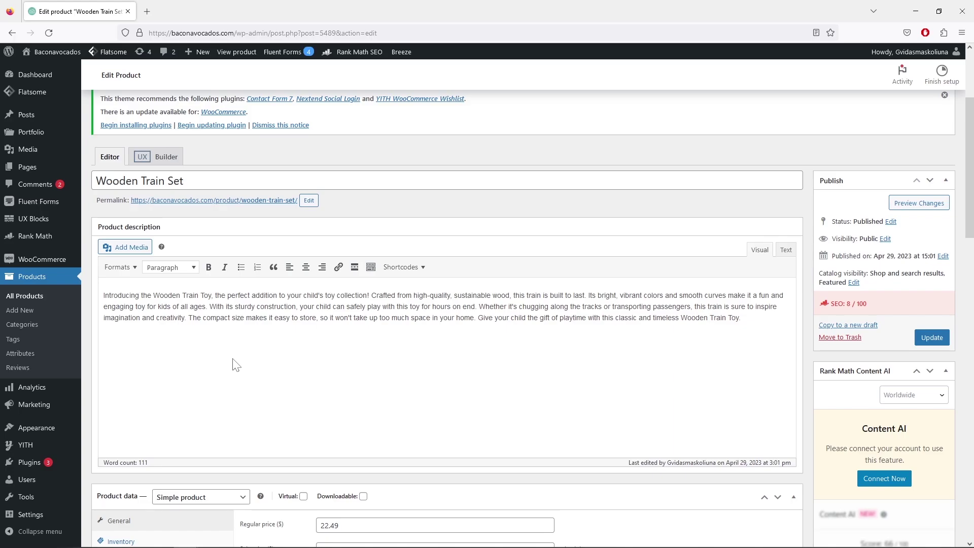
{"action": "scroll", "coordinate": [236, 365], "scroll_direction": "down", "scroll_amount": 3}
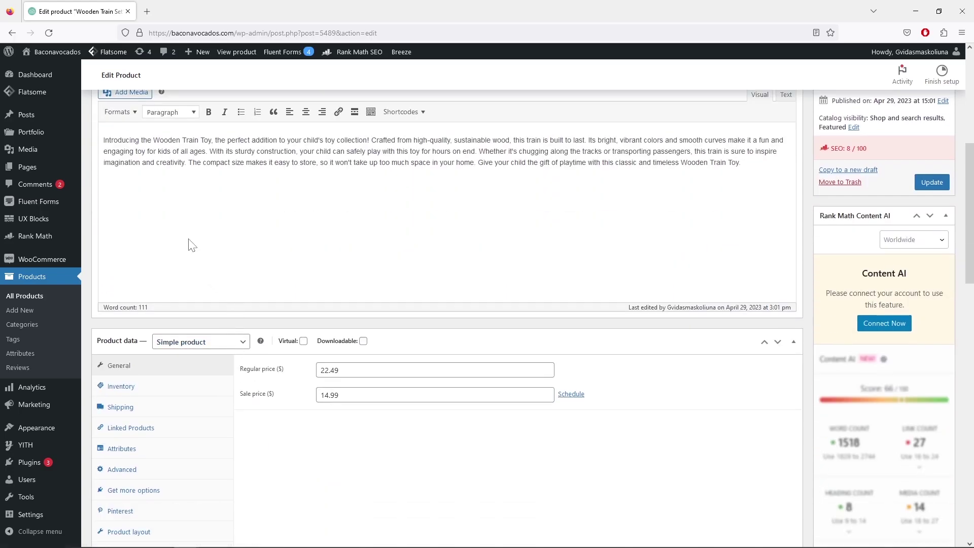
{"action": "scroll", "coordinate": [192, 245], "scroll_direction": "down", "scroll_amount": 12}
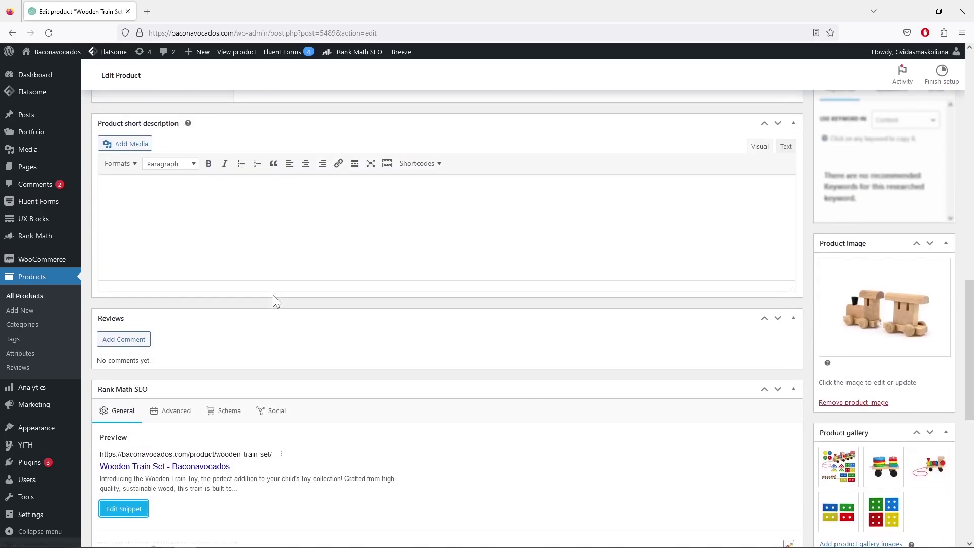
Review the Wooden Train Set's meta description in the snippet editor, close it unchanged, and return to the product description text.
{"action": "left_click", "coordinate": [142, 357]}
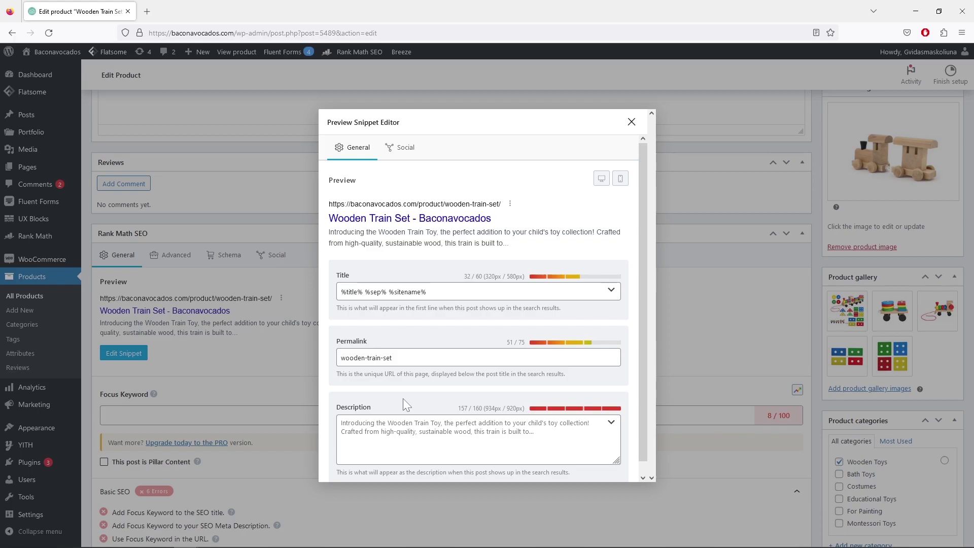
{"action": "left_click", "coordinate": [404, 419]}
{"action": "left_click", "coordinate": [631, 122]}
{"action": "scroll", "coordinate": [530, 202], "scroll_direction": "up", "scroll_amount": 9}
{"action": "scroll", "coordinate": [533, 262], "scroll_direction": "down", "scroll_amount": 10}
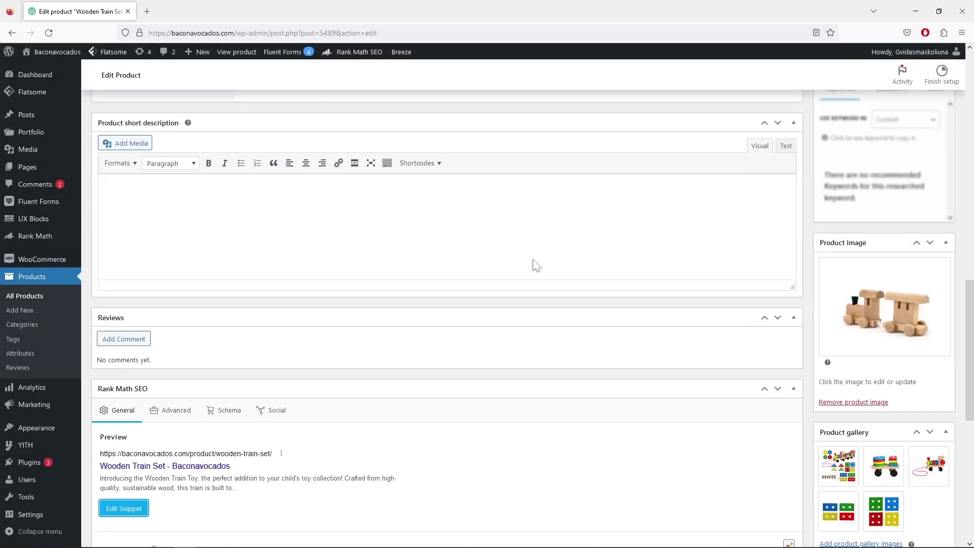
{"action": "scroll", "coordinate": [419, 278], "scroll_direction": "up", "scroll_amount": 12}
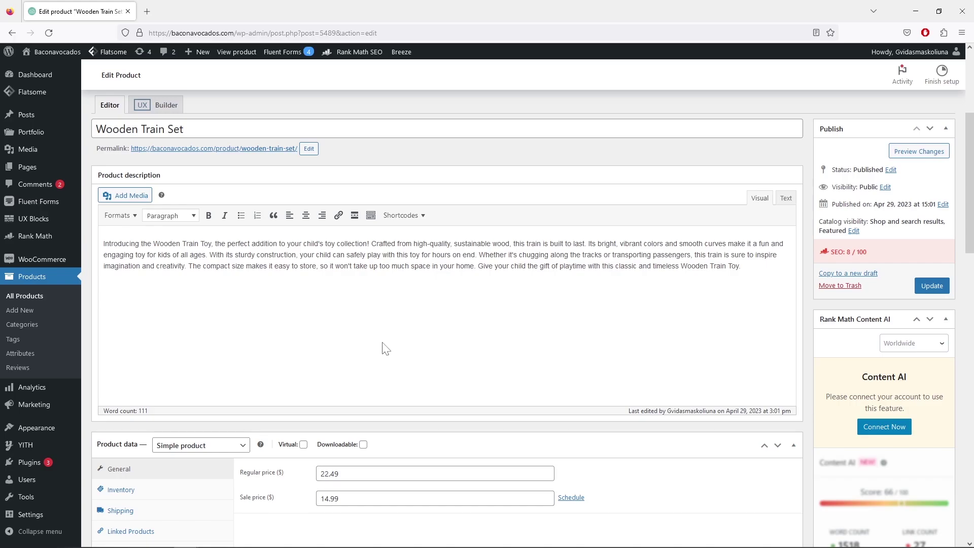
Add "wooden train" as the Wooden Train Set's focus keyword in its Rank Math SEO section.
{"action": "scroll", "coordinate": [384, 347], "scroll_direction": "down", "scroll_amount": 14}
{"action": "scroll", "coordinate": [482, 349], "scroll_direction": "down", "scroll_amount": 2}
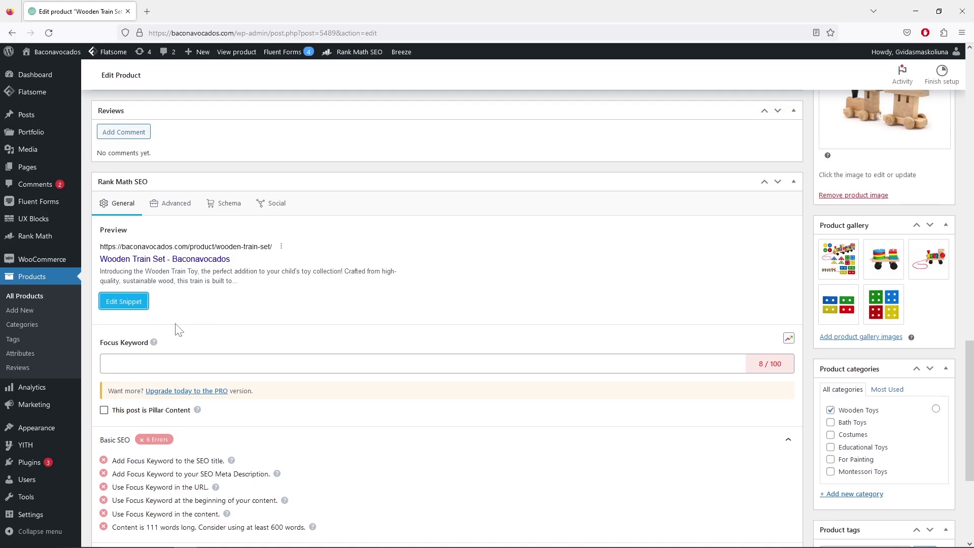
{"action": "left_click", "coordinate": [104, 363]}
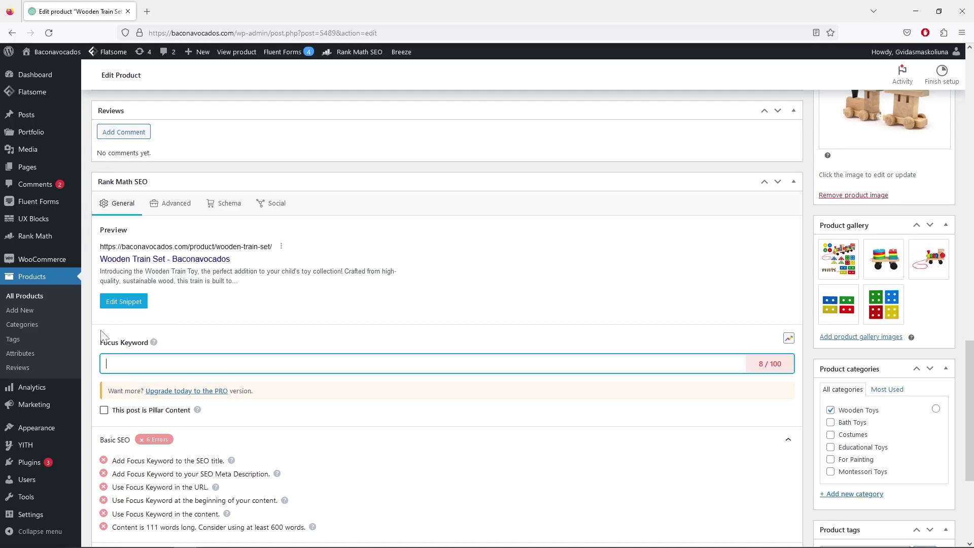
{"action": "type", "text": "wooden train"}
{"action": "key", "text": "Return"}
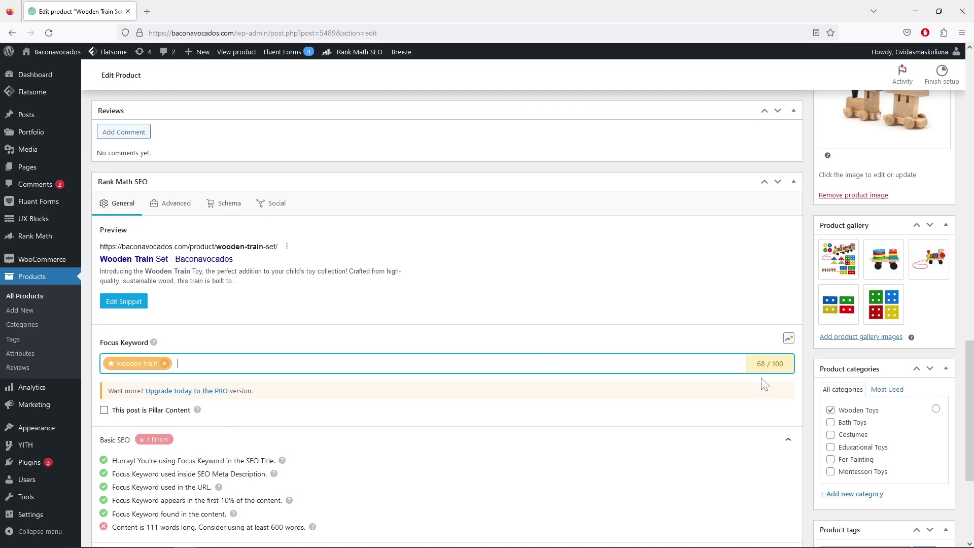
Examine the product's SEO score and Basic SEO checks for the focus keyword, comparing them with the product description's wording and length.
{"action": "scroll", "coordinate": [692, 419], "scroll_direction": "down", "scroll_amount": 2}
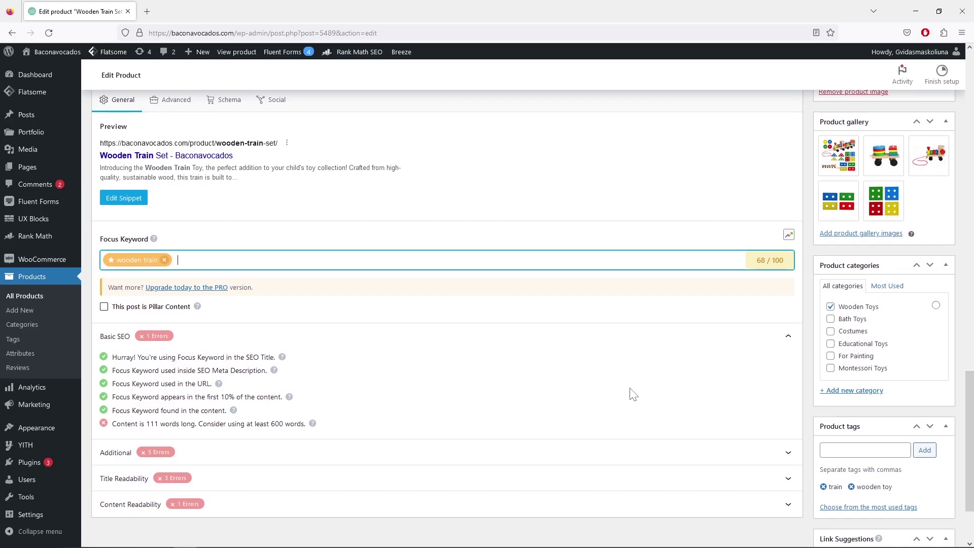
{"action": "scroll", "coordinate": [633, 392], "scroll_direction": "up", "scroll_amount": 2}
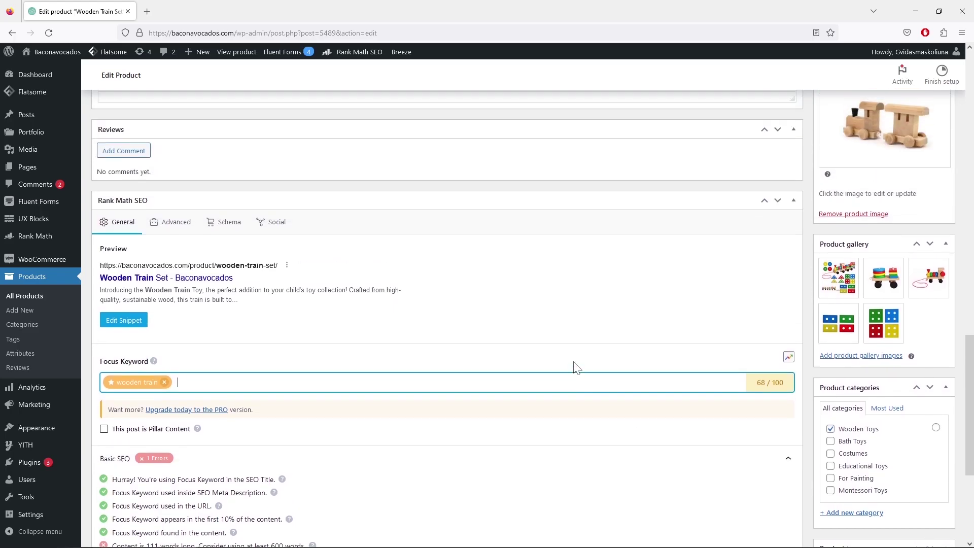
{"action": "scroll", "coordinate": [576, 368], "scroll_direction": "up", "scroll_amount": 10}
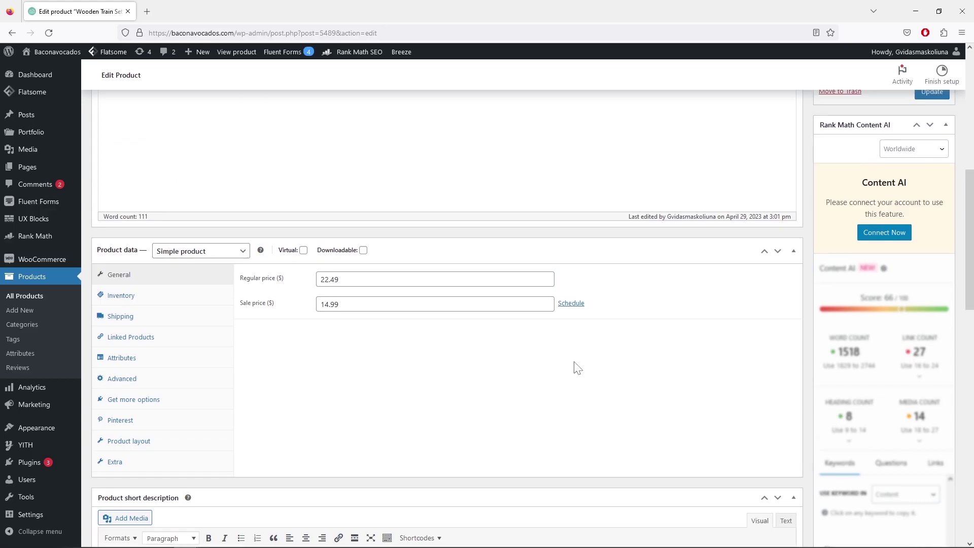
{"action": "scroll", "coordinate": [577, 367], "scroll_direction": "up", "scroll_amount": 3}
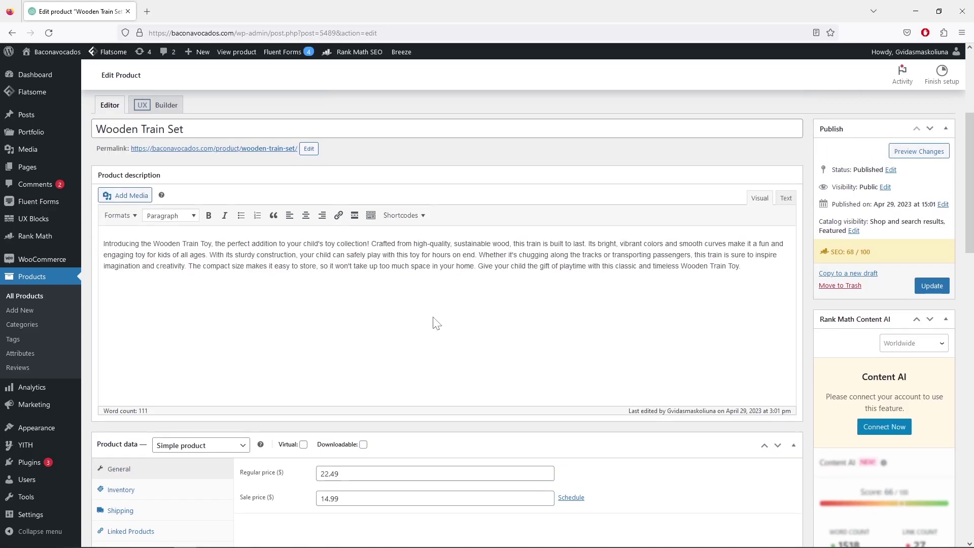
{"action": "left_click", "coordinate": [699, 315]}
{"action": "scroll", "coordinate": [702, 321], "scroll_direction": "down", "scroll_amount": 12}
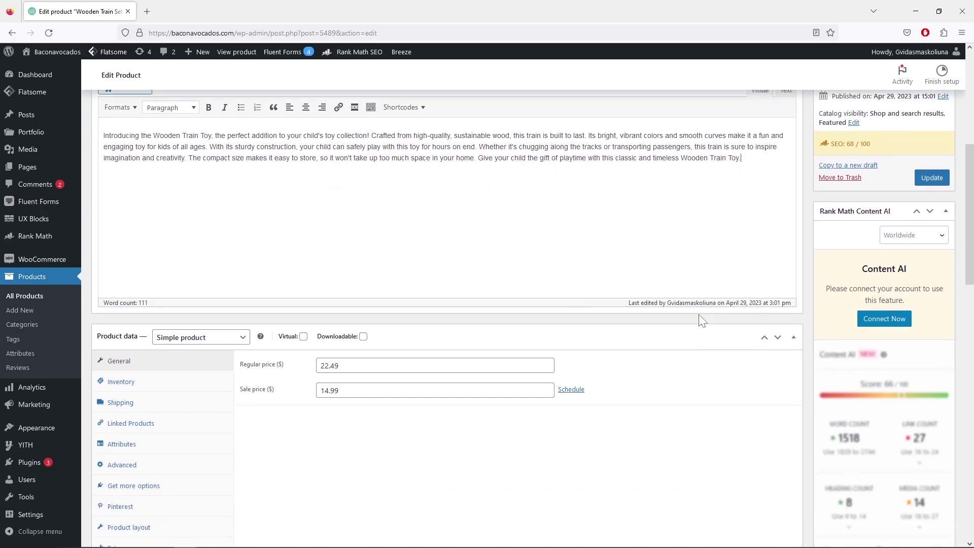
{"action": "scroll", "coordinate": [702, 321], "scroll_direction": "down", "scroll_amount": 2}
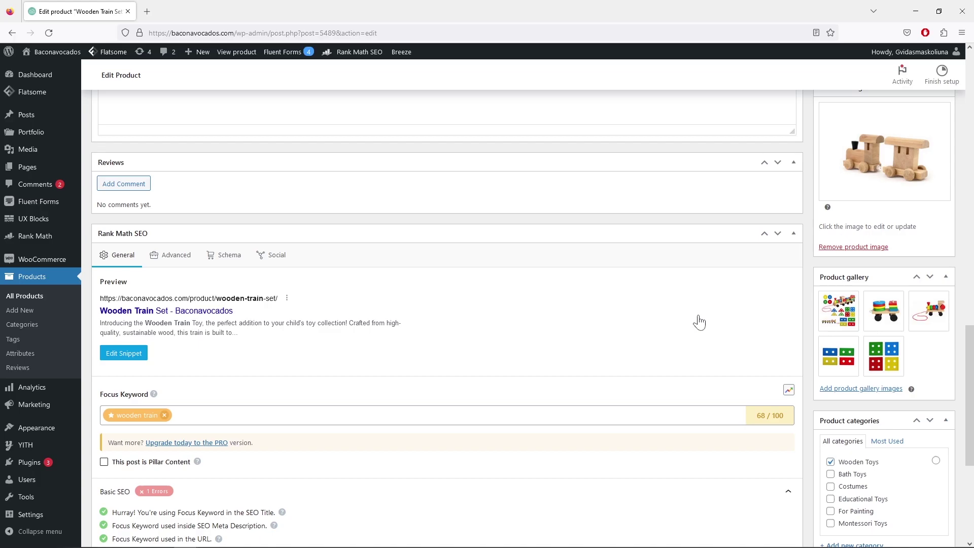
{"action": "scroll", "coordinate": [708, 330], "scroll_direction": "down", "scroll_amount": 3}
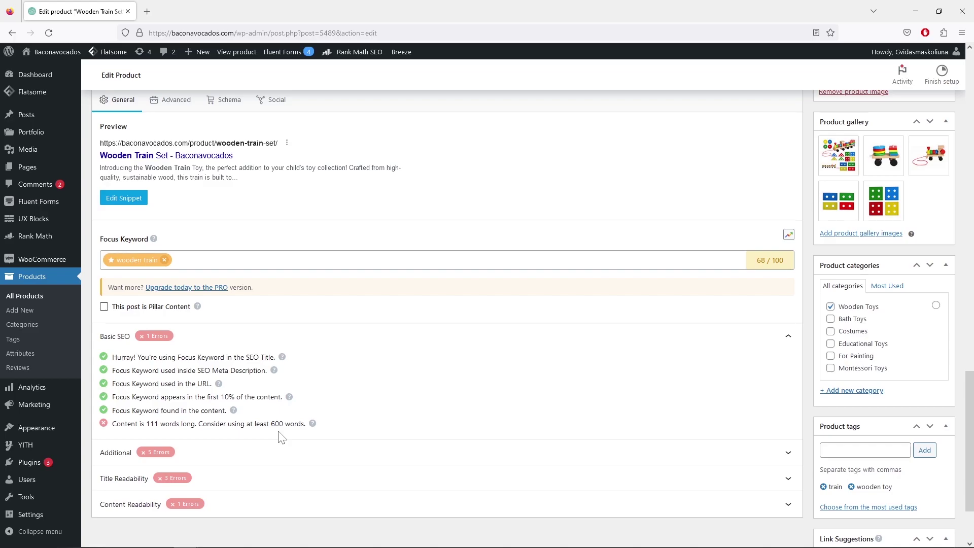
{"action": "scroll", "coordinate": [281, 437], "scroll_direction": "up", "scroll_amount": 10}
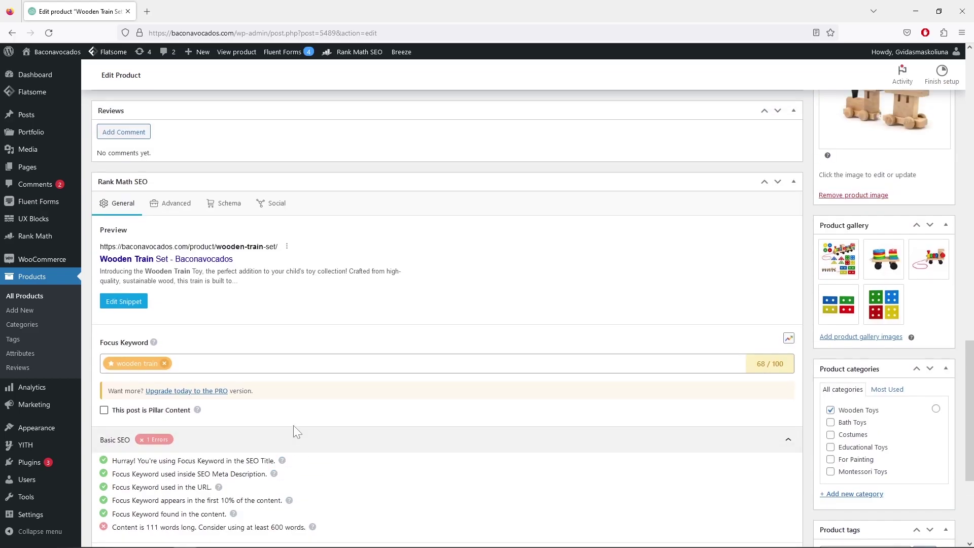
{"action": "scroll", "coordinate": [295, 434], "scroll_direction": "up", "scroll_amount": 4}
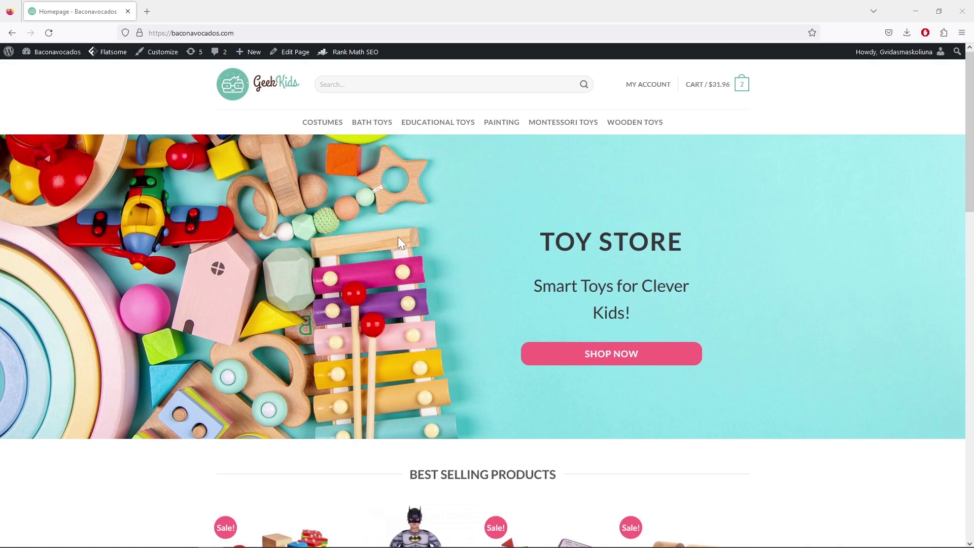
Search the web for "google search console" in a new tab, open the Google Search Console site and start its setup.
{"action": "left_click", "coordinate": [146, 11]}
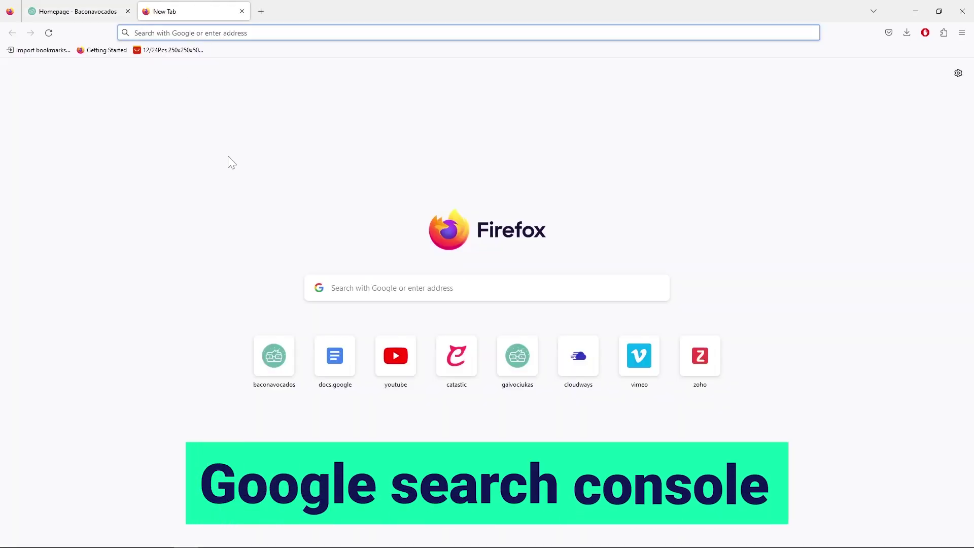
{"action": "type", "text": "google search console"}
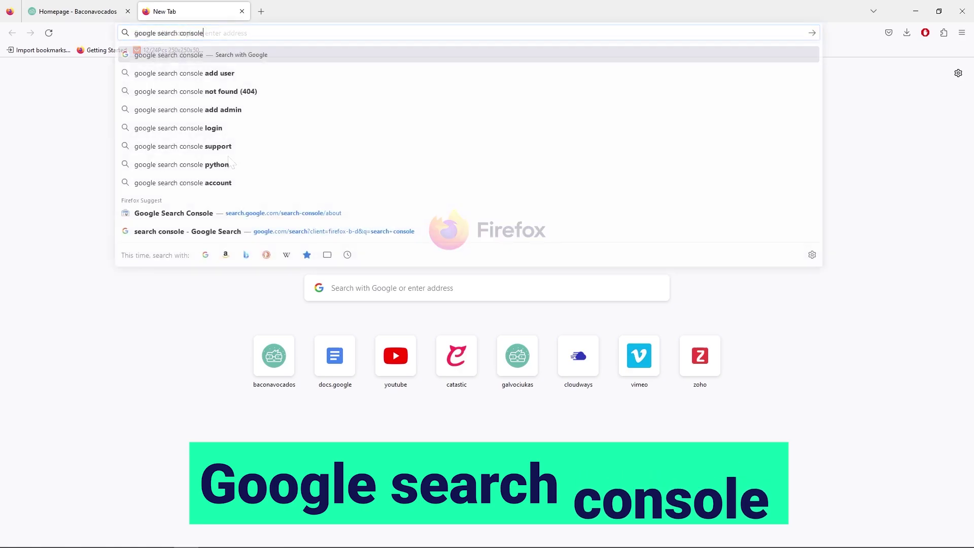
{"action": "key", "text": "Return"}
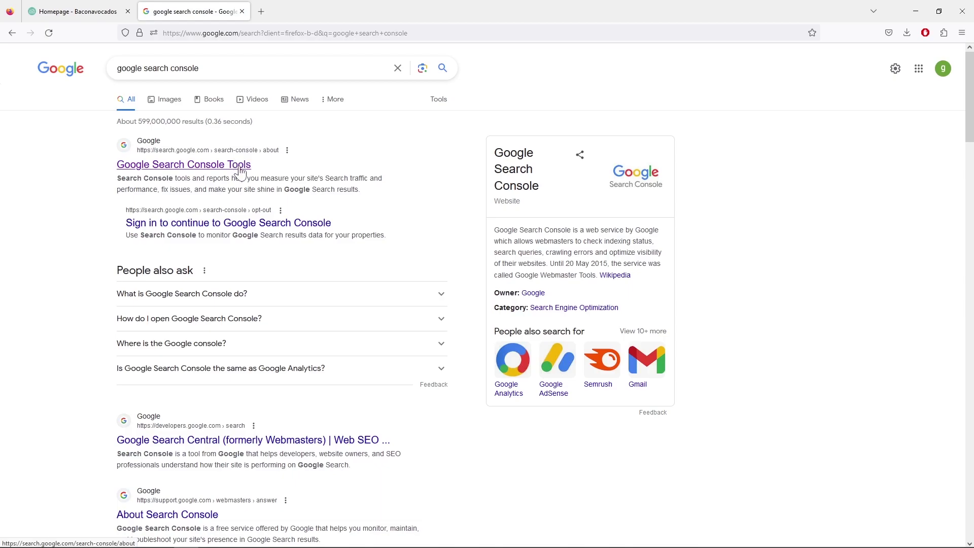
{"action": "left_click", "coordinate": [240, 169]}
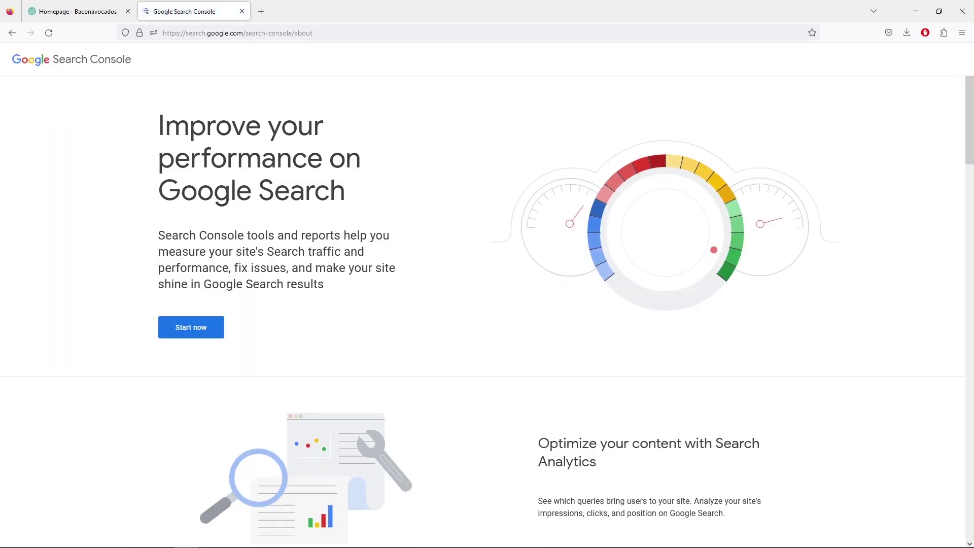
{"action": "left_click", "coordinate": [207, 324]}
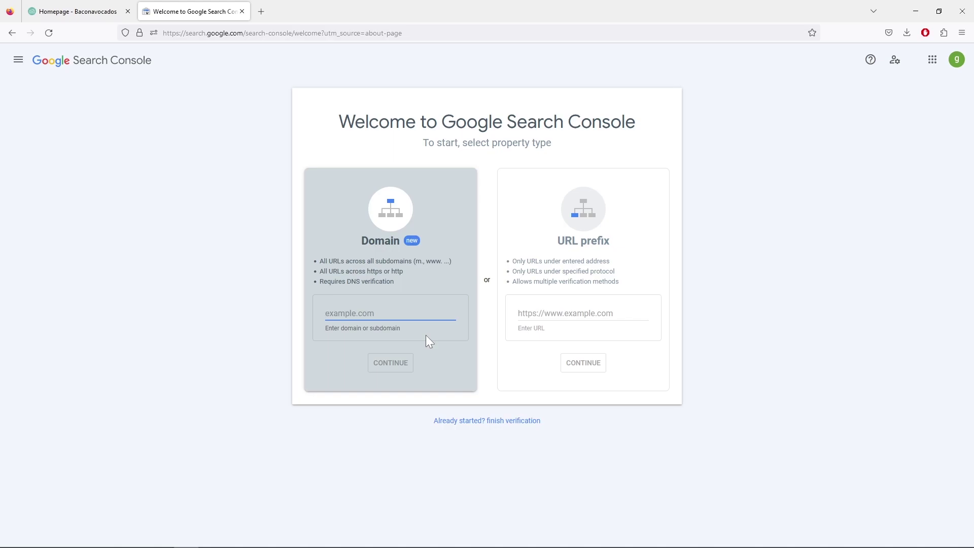
Add baconavocados.com as a Domain property and copy its TXT verification record using the instructions for Any DNS provider.
{"action": "type", "text": "baconavocados.com"}
{"action": "left_click", "coordinate": [406, 363]}
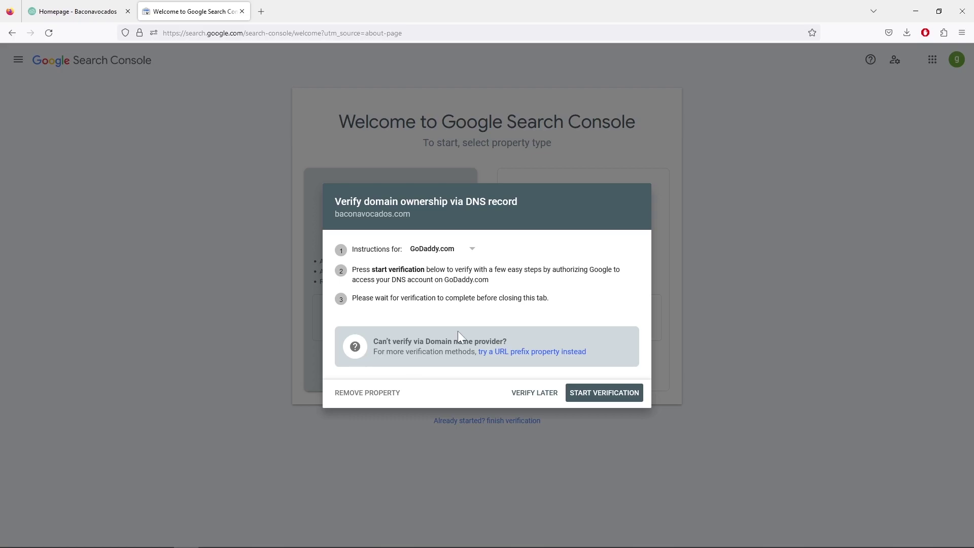
{"action": "left_click", "coordinate": [472, 249]}
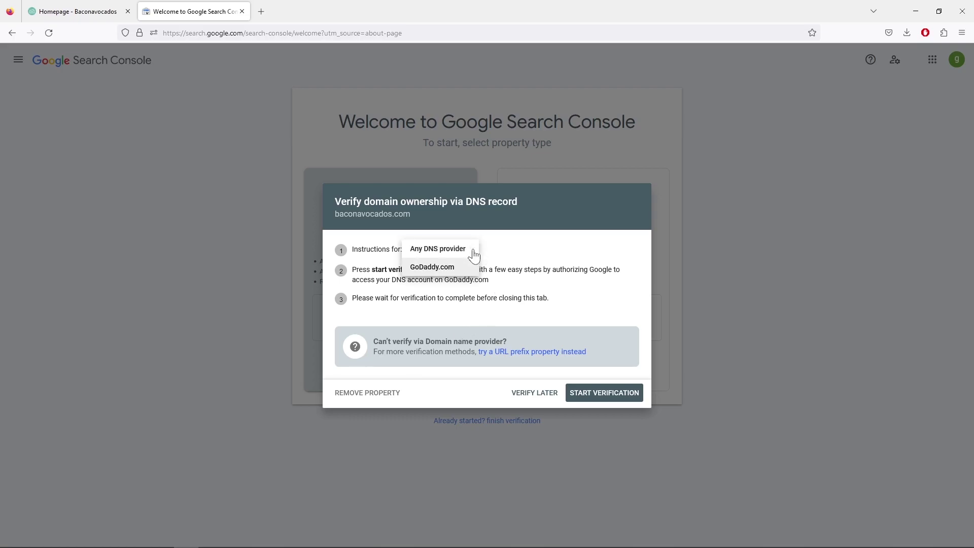
{"action": "left_click", "coordinate": [467, 250]}
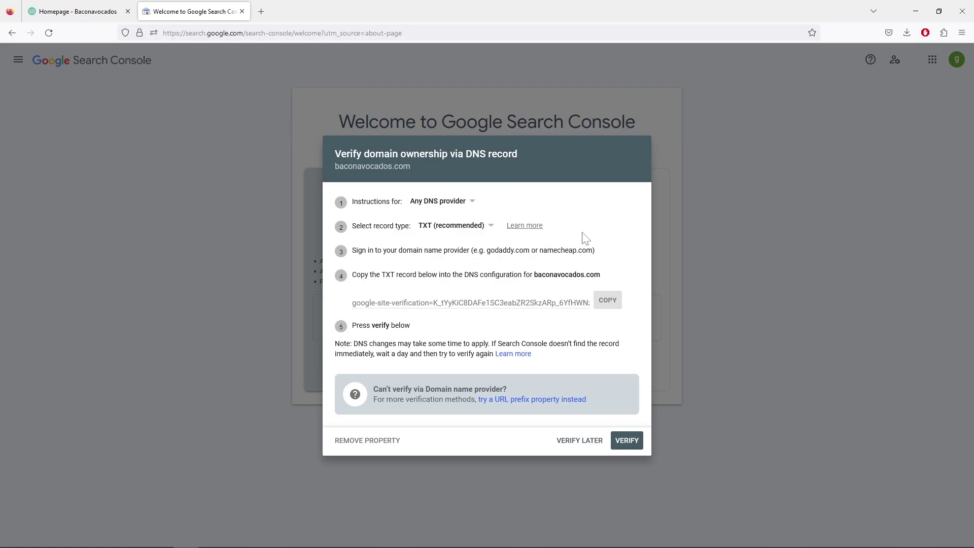
{"action": "left_click", "coordinate": [609, 303]}
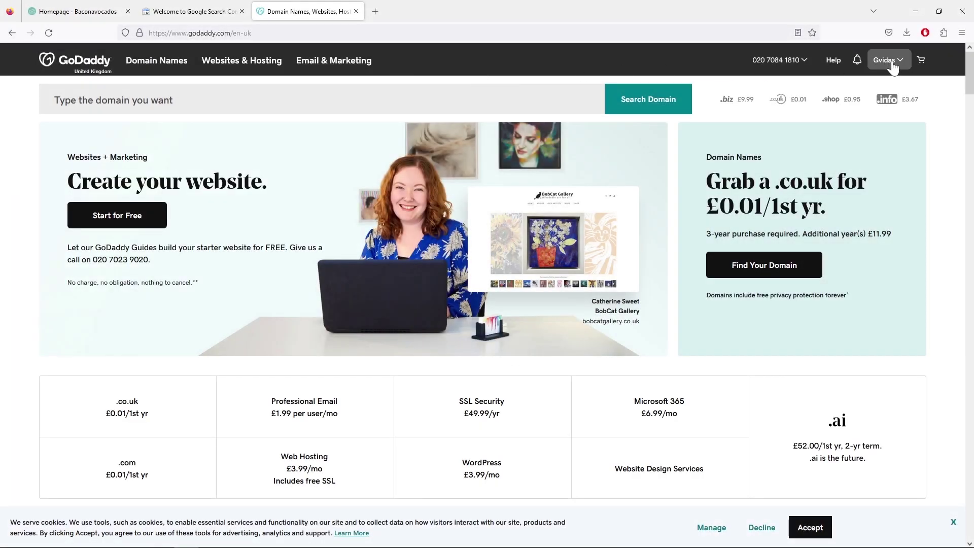
In the GoDaddy account's product list, open DNS management for baconavocados.com.
{"action": "left_click", "coordinate": [901, 61]}
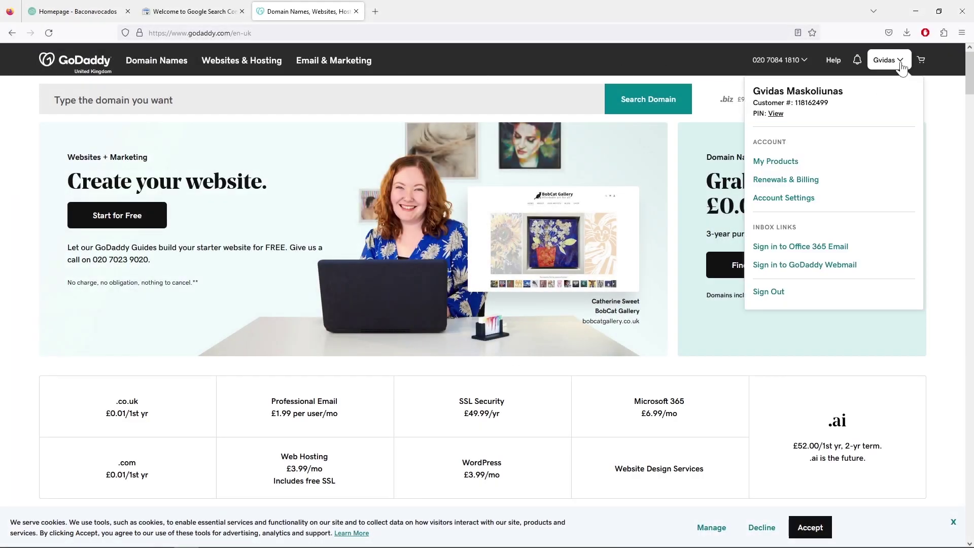
{"action": "left_click", "coordinate": [788, 162]}
{"action": "scroll", "coordinate": [787, 160], "scroll_direction": "down", "scroll_amount": 7}
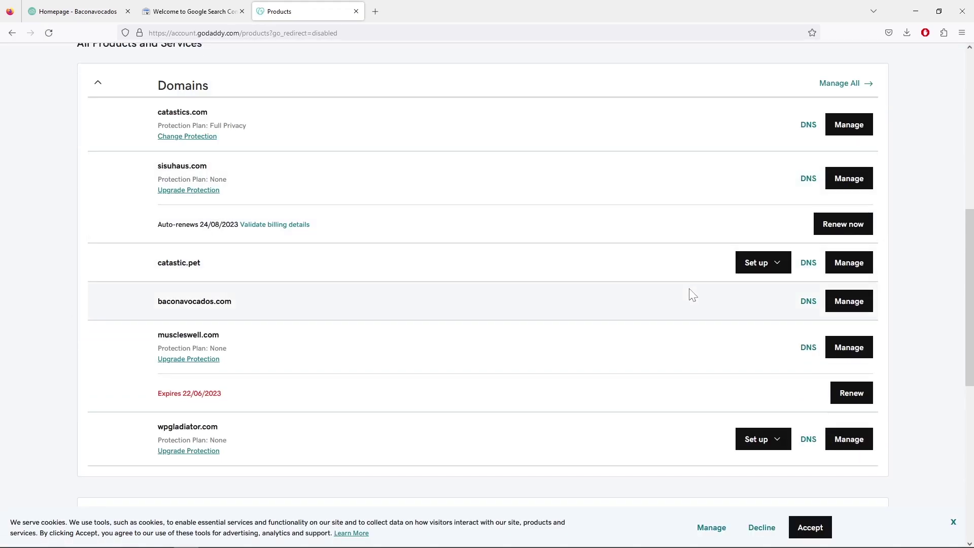
{"action": "left_click", "coordinate": [809, 303]}
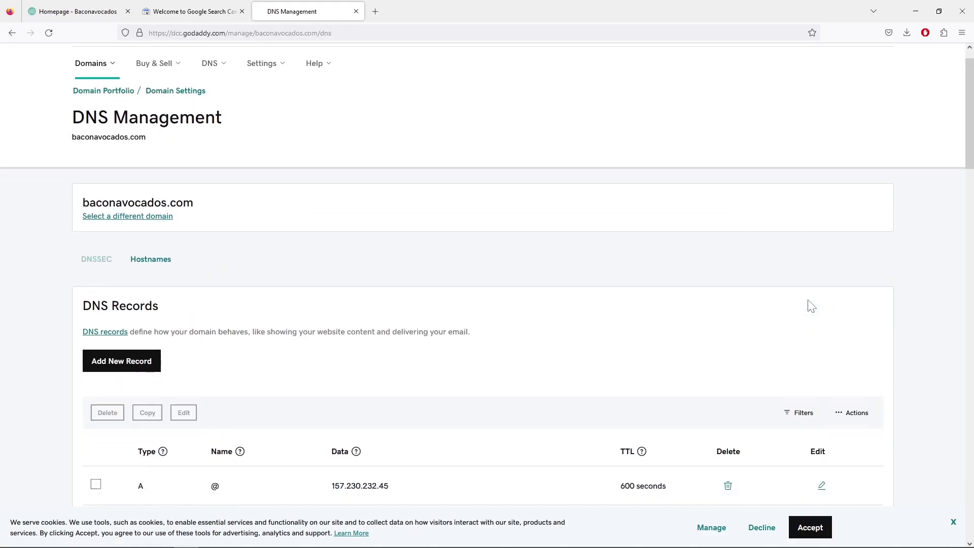
Start a new TXT record for baconavocados.com with the name @ and paste the copied Google site verification code as its value.
{"action": "scroll", "coordinate": [639, 280], "scroll_direction": "down", "scroll_amount": 3}
{"action": "left_click", "coordinate": [146, 244]}
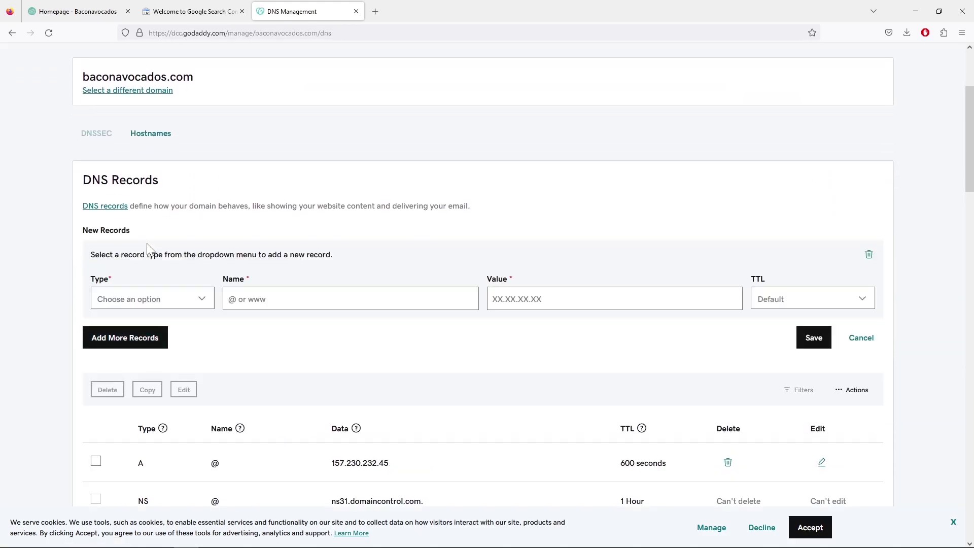
{"action": "left_click", "coordinate": [197, 298]}
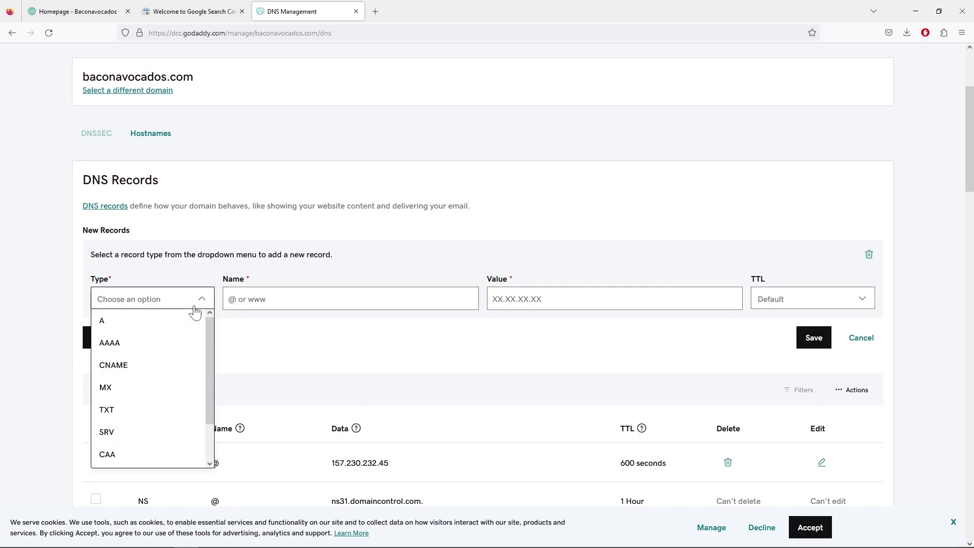
{"action": "left_click", "coordinate": [154, 410]}
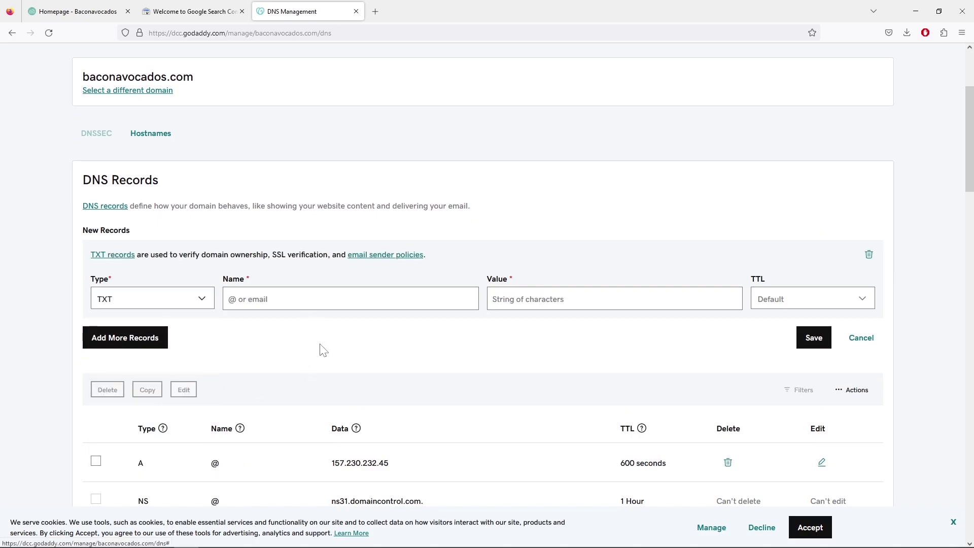
{"action": "type", "text": "@"}
{"action": "left_click", "coordinate": [572, 305]}
{"action": "right_click", "coordinate": [568, 300]}
{"action": "left_click", "coordinate": [621, 372]}
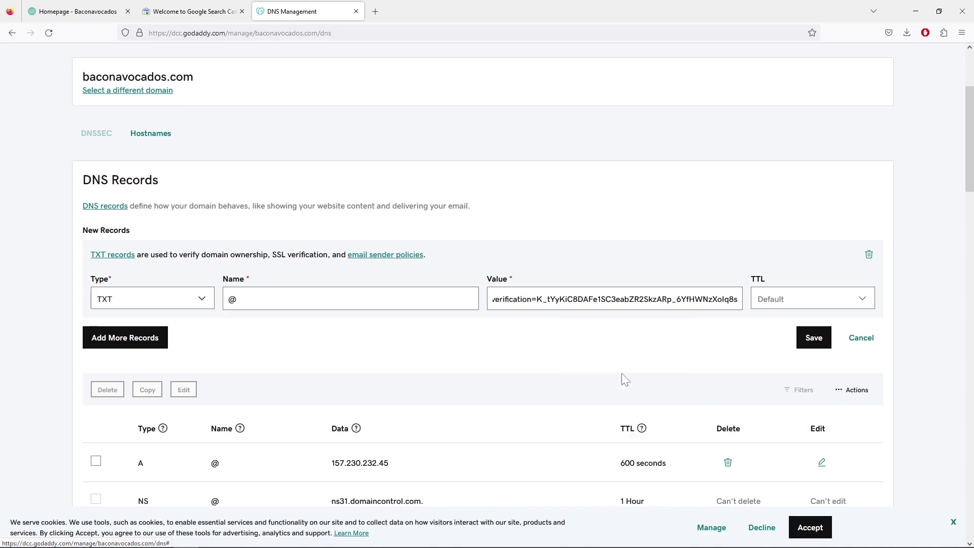
Give the new TXT record a custom TTL of 600 seconds, save it and return to the Search Console verification dialog.
{"action": "left_click", "coordinate": [788, 305]}
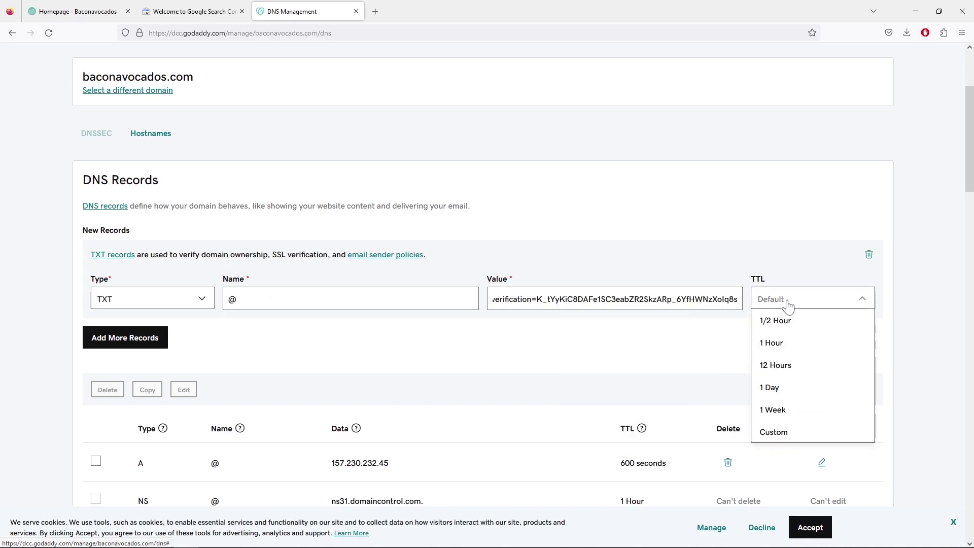
{"action": "left_click", "coordinate": [787, 432]}
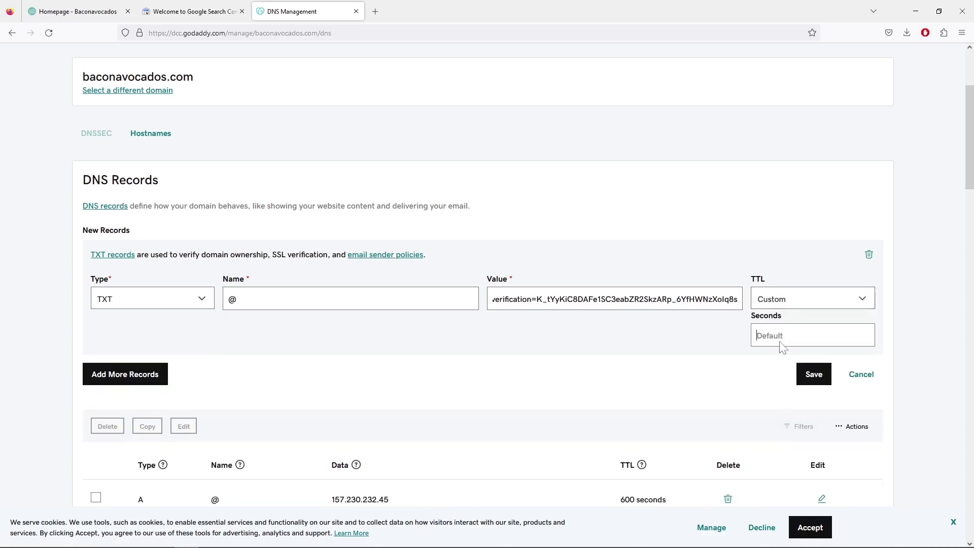
{"action": "type", "text": "600"}
{"action": "left_click", "coordinate": [805, 374]}
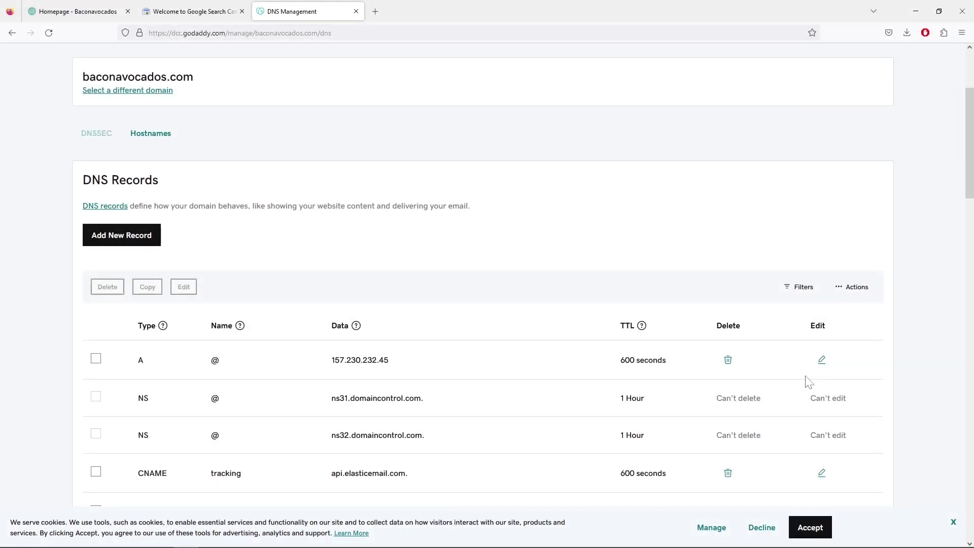
{"action": "left_click", "coordinate": [355, 12]}
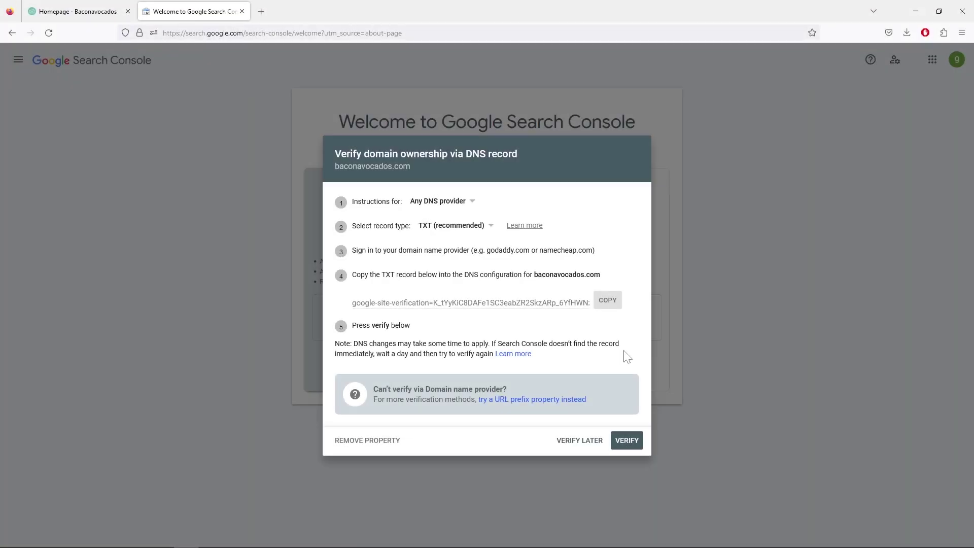
Verify ownership of baconavocados.com, go to the new Domain property and dismiss its welcome message.
{"action": "left_click", "coordinate": [627, 441]}
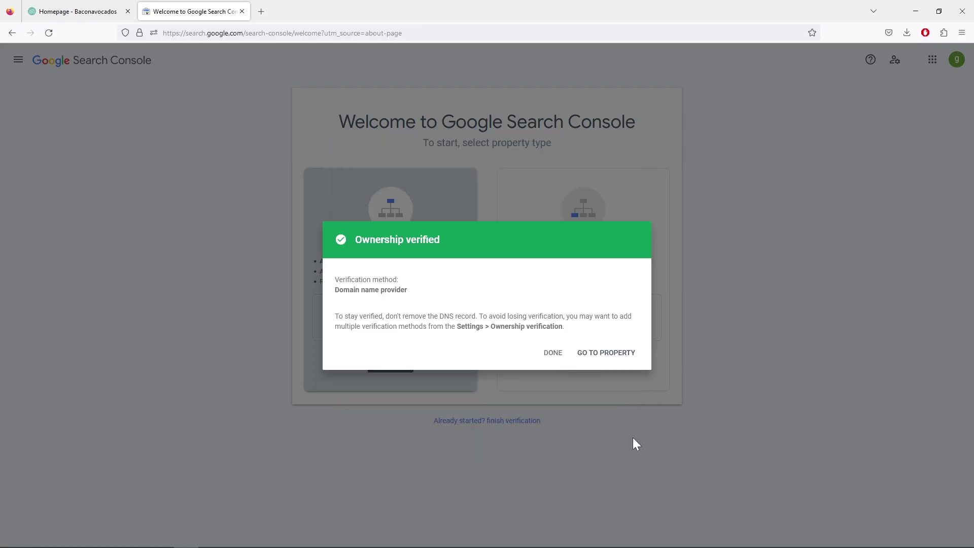
{"action": "left_click", "coordinate": [600, 355]}
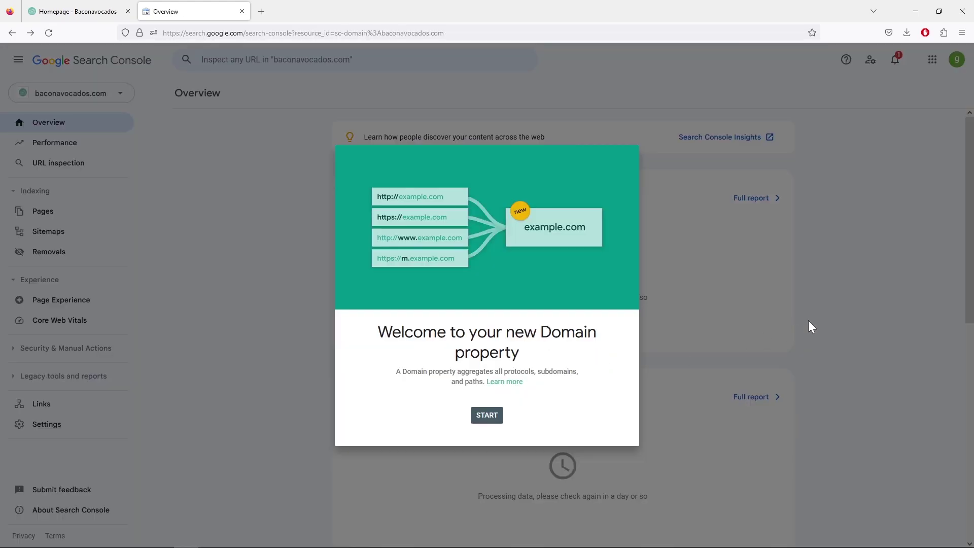
{"action": "left_click", "coordinate": [490, 417]}
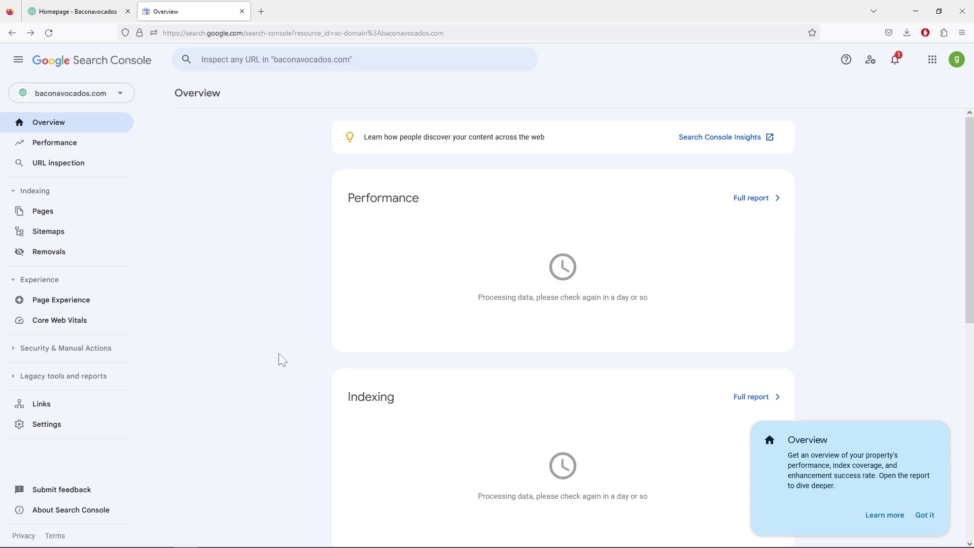
Look through the Performance, Indexing, Experience and Enhancements sections of the baconavocados.com overview.
{"action": "scroll", "coordinate": [278, 353], "scroll_direction": "down", "scroll_amount": 1}
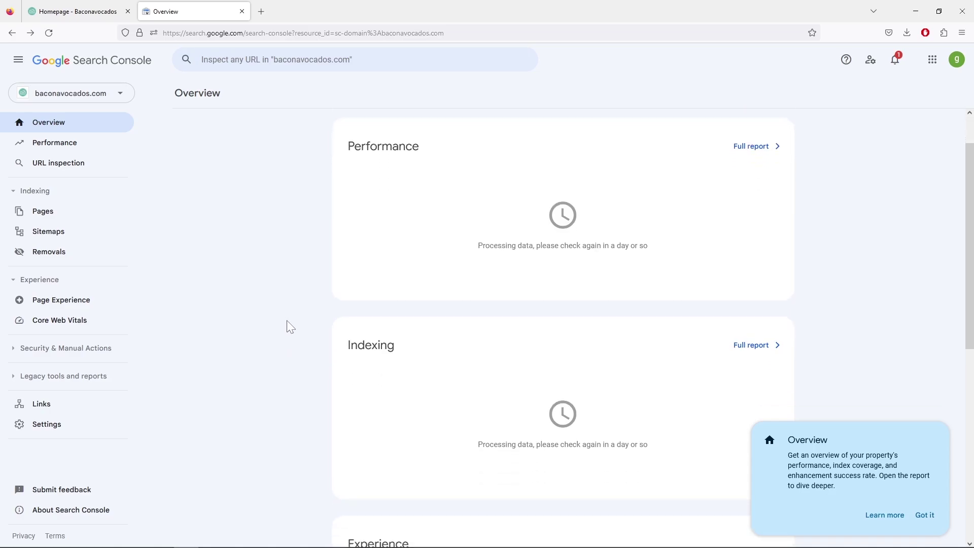
{"action": "scroll", "coordinate": [275, 269], "scroll_direction": "down", "scroll_amount": 2}
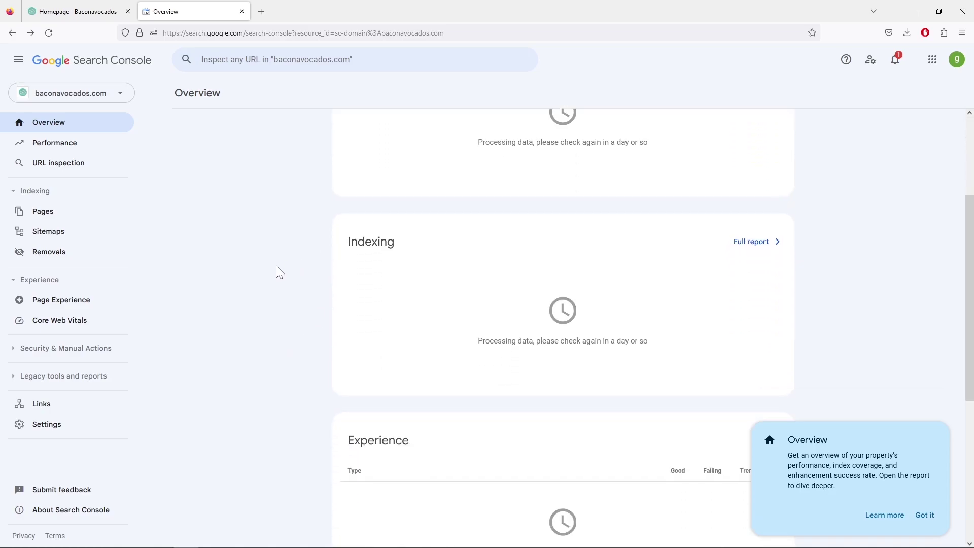
{"action": "scroll", "coordinate": [298, 309], "scroll_direction": "down", "scroll_amount": 2}
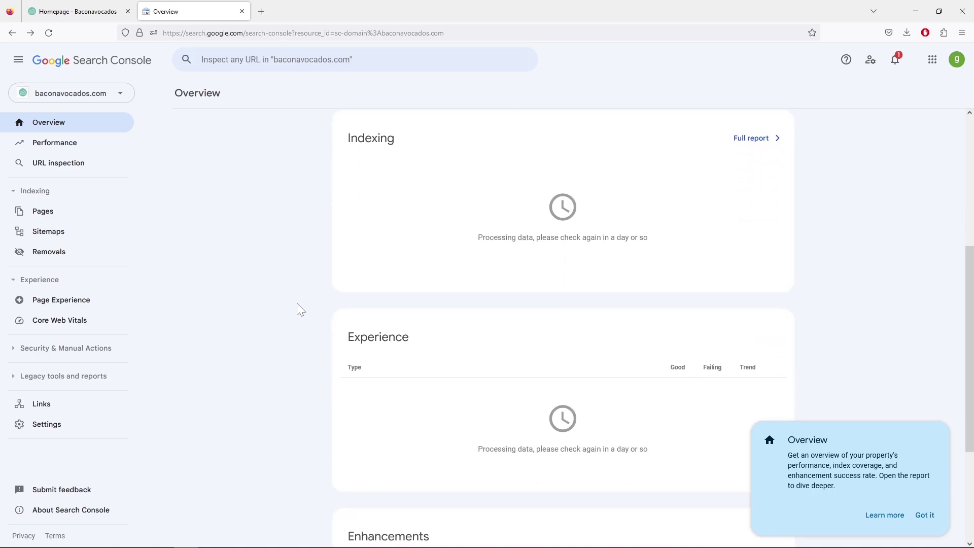
{"action": "scroll", "coordinate": [297, 303], "scroll_direction": "down", "scroll_amount": 3}
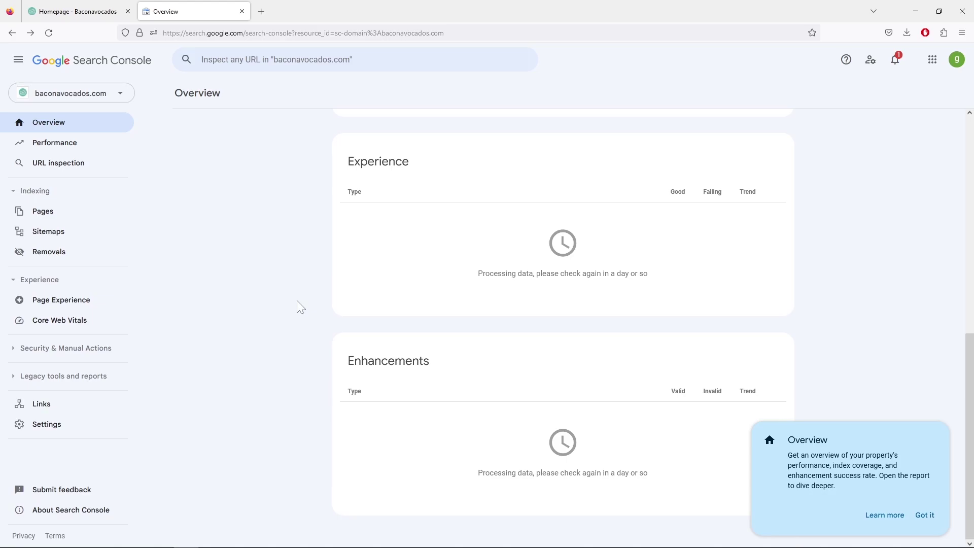
Look at the Performance report, the URL inspection search, the Links report and the Page Experience report.
{"action": "left_click", "coordinate": [70, 144]}
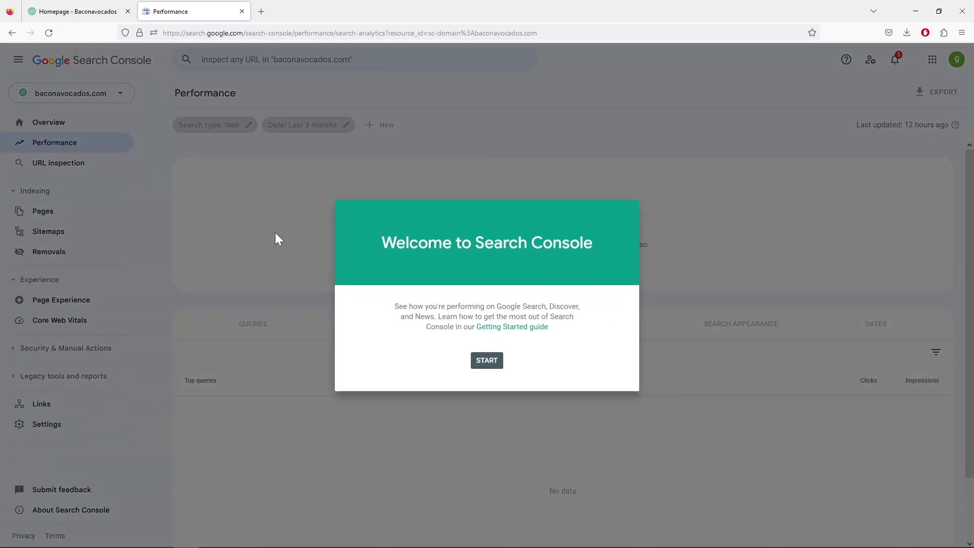
{"action": "left_click", "coordinate": [486, 361]}
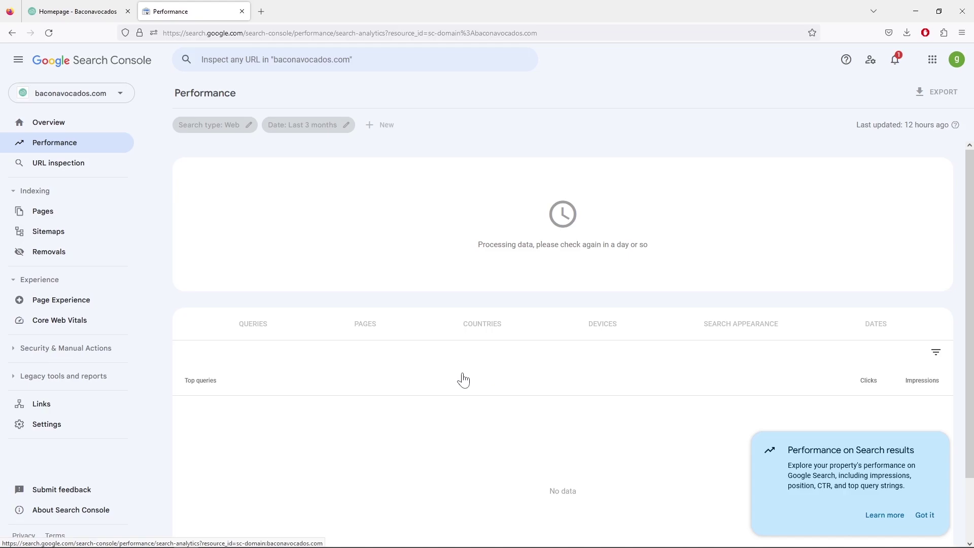
{"action": "left_click", "coordinate": [108, 167]}
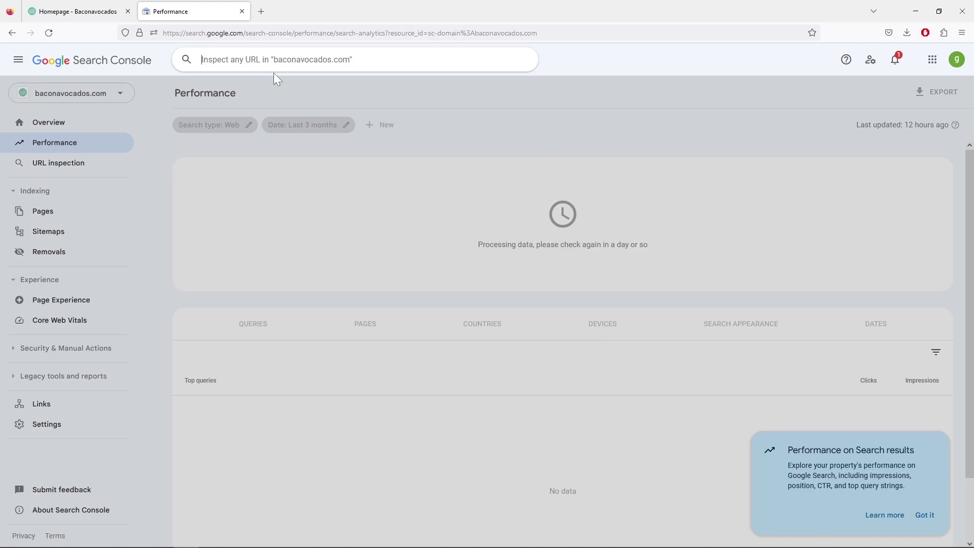
{"action": "key", "text": "Escape"}
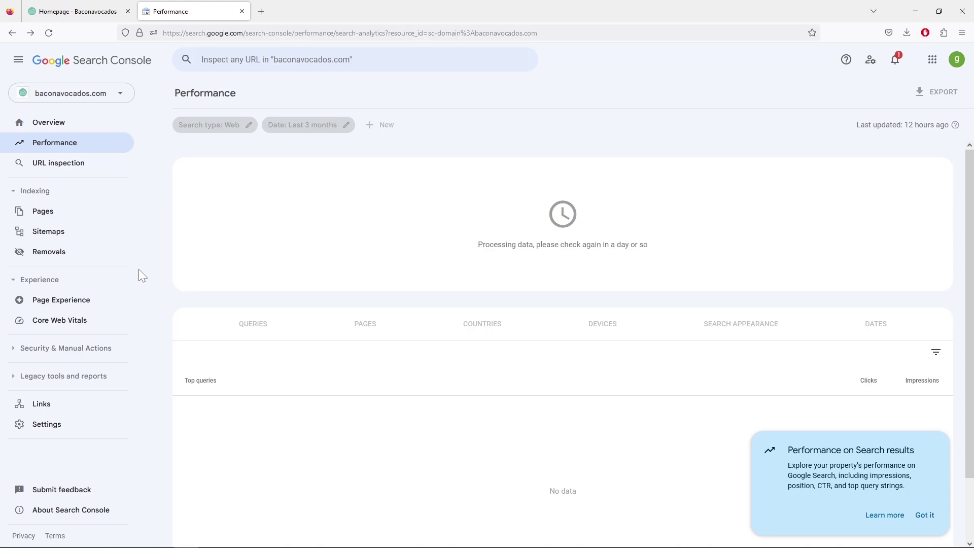
{"action": "left_click", "coordinate": [86, 403]}
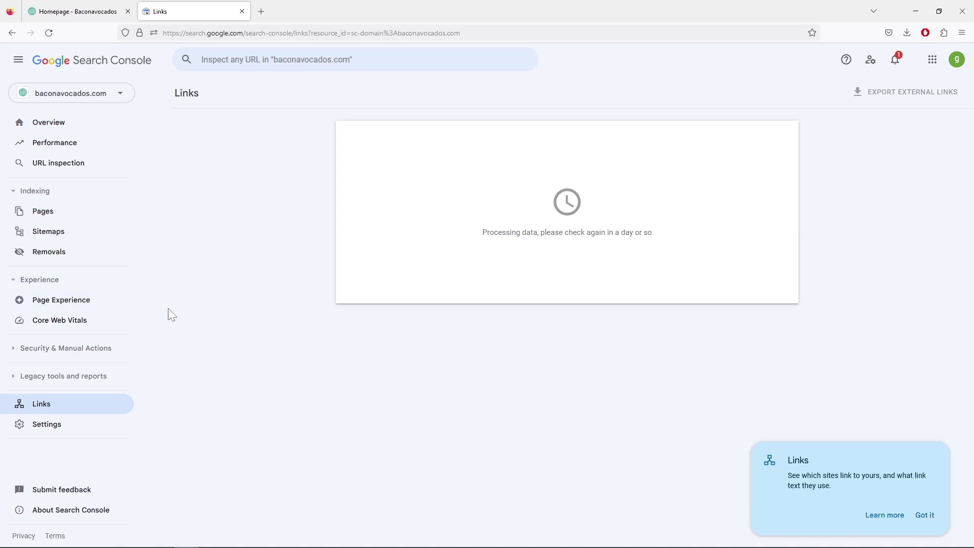
{"action": "left_click", "coordinate": [92, 304]}
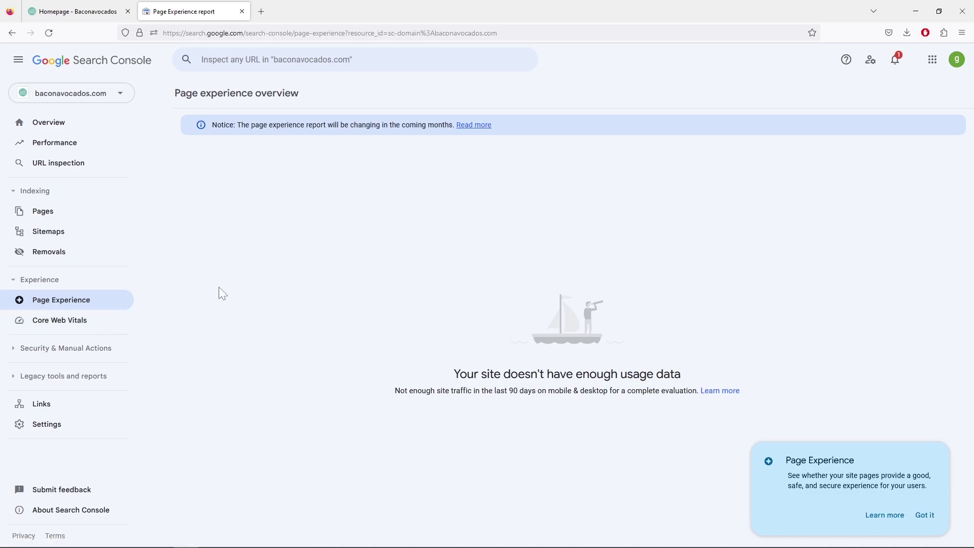
Open the property's Sitemaps page, then switch to the store's WordPress dashboard and open Rank Math's Sitemap Settings.
{"action": "left_click", "coordinate": [72, 232]}
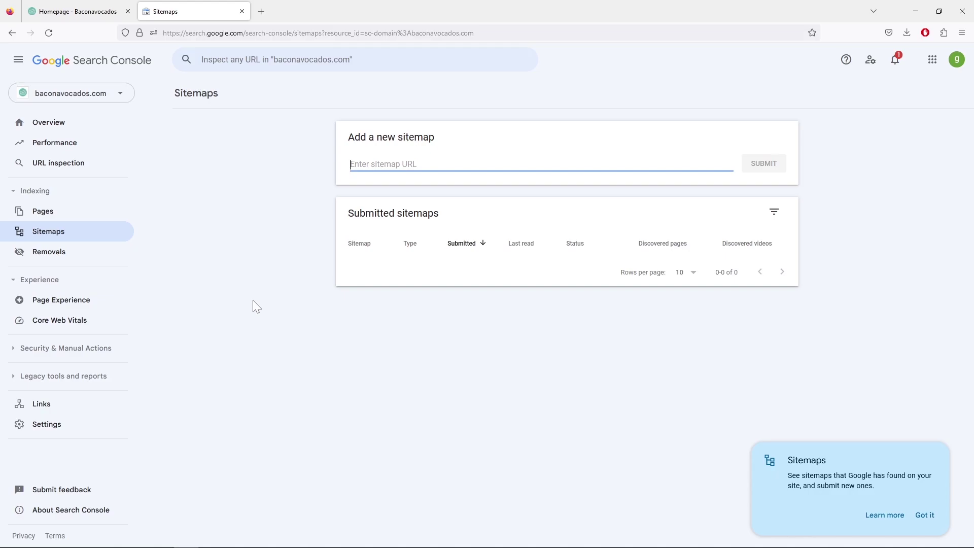
{"action": "left_click", "coordinate": [86, 11]}
{"action": "mouse_move", "coordinate": [56, 52]}
{"action": "left_click", "coordinate": [48, 74]}
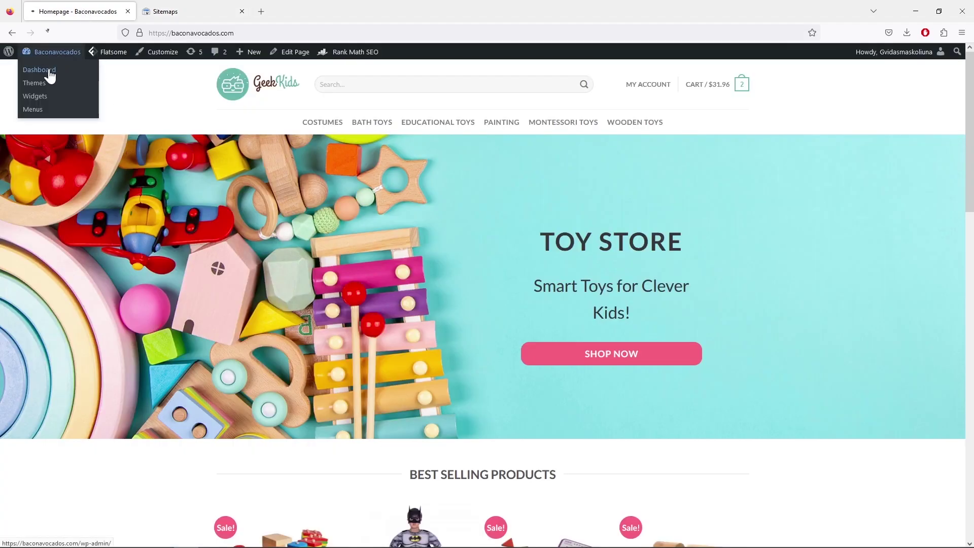
{"action": "mouse_move", "coordinate": [58, 281]}
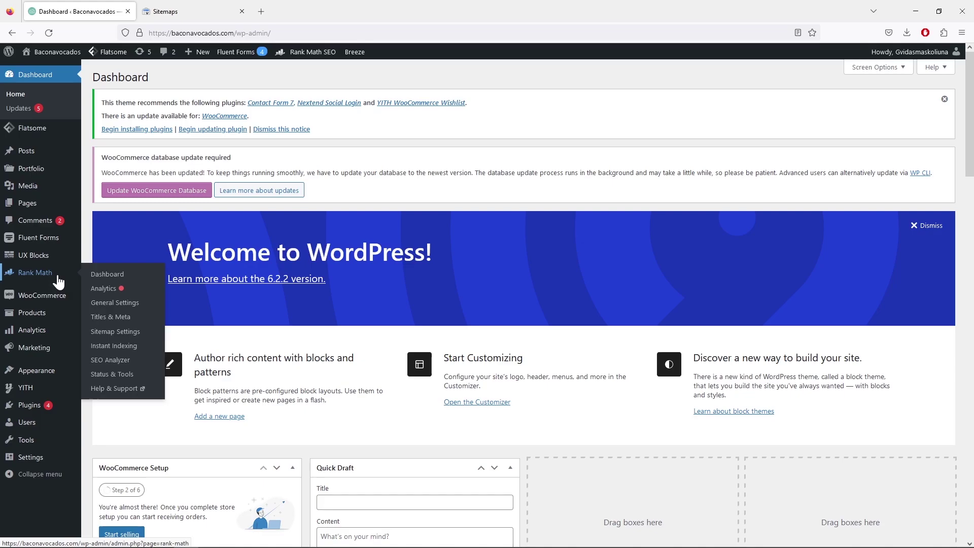
{"action": "left_click", "coordinate": [128, 333]}
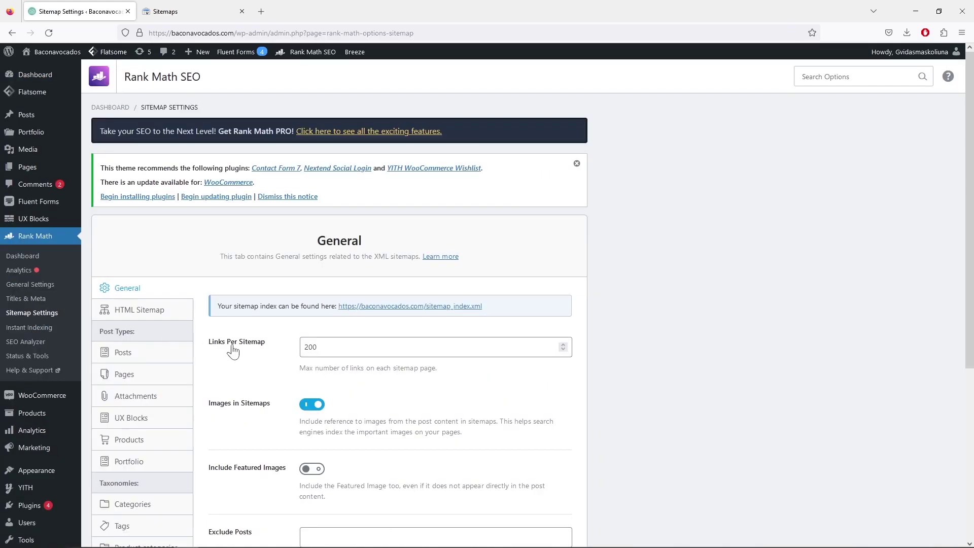
{"action": "left_click", "coordinate": [410, 307]}
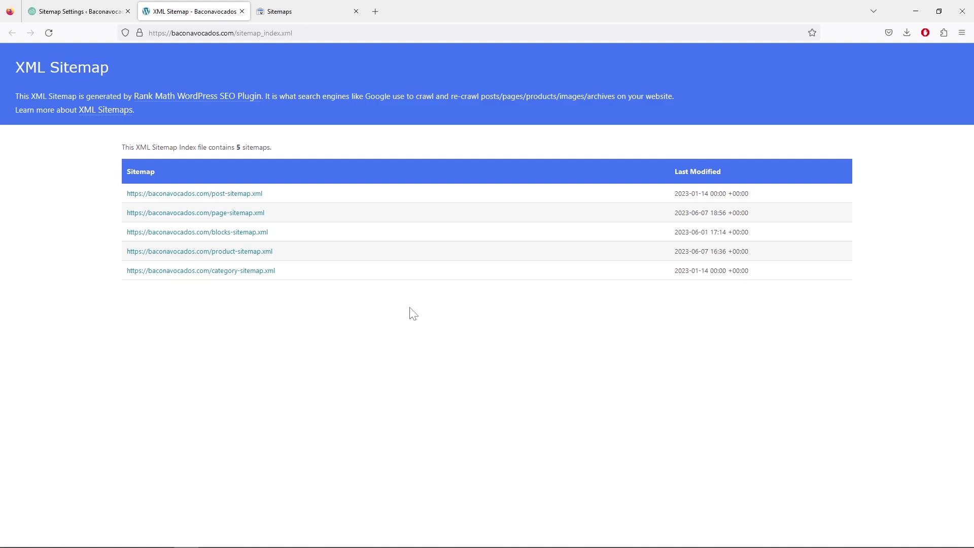
{"action": "left_click", "coordinate": [250, 251]}
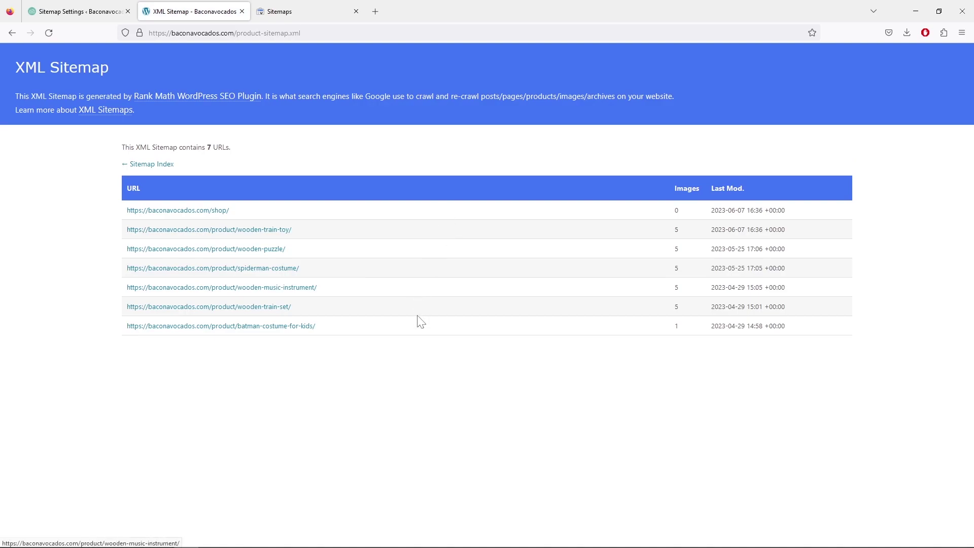
{"action": "left_click", "coordinate": [147, 167]}
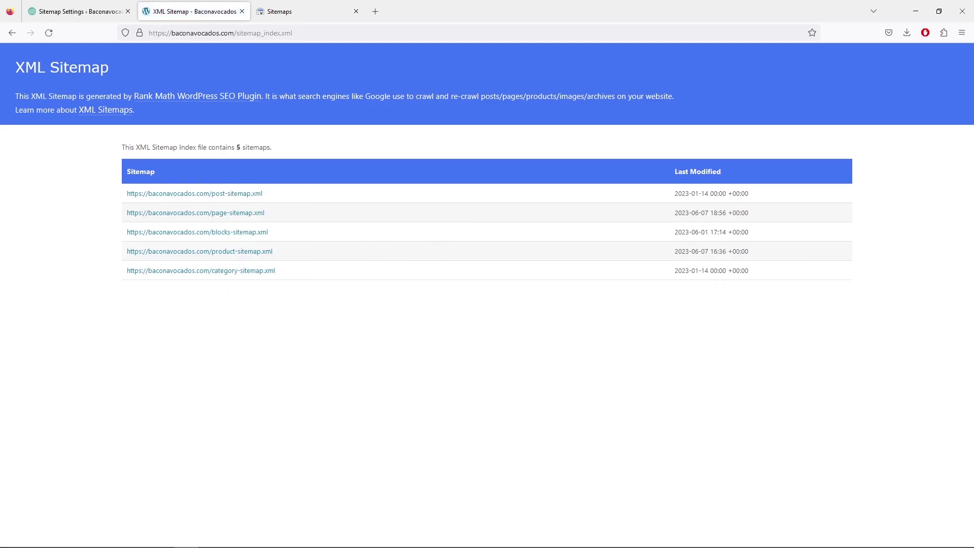
{"action": "left_click", "coordinate": [220, 33]}
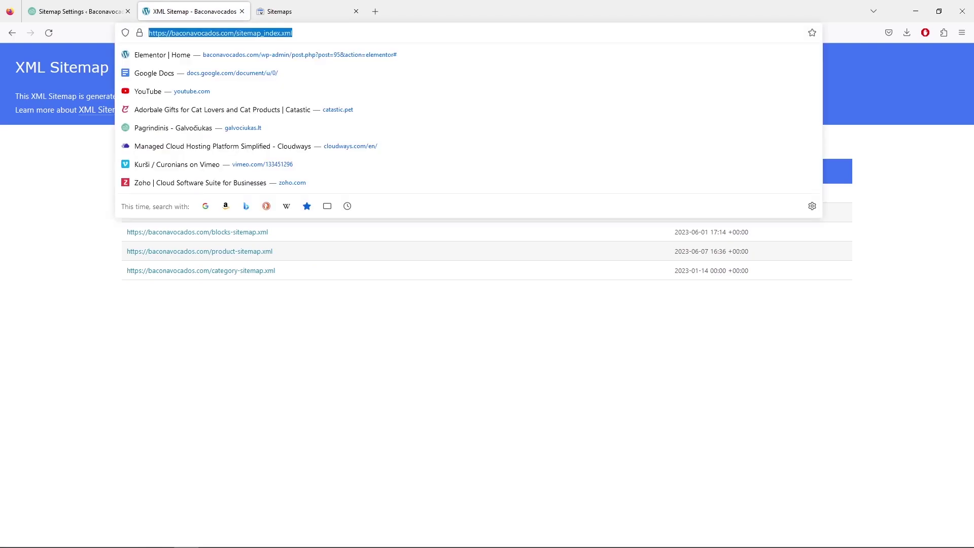
{"action": "right_click", "coordinate": [287, 35]}
{"action": "left_click", "coordinate": [321, 96]}
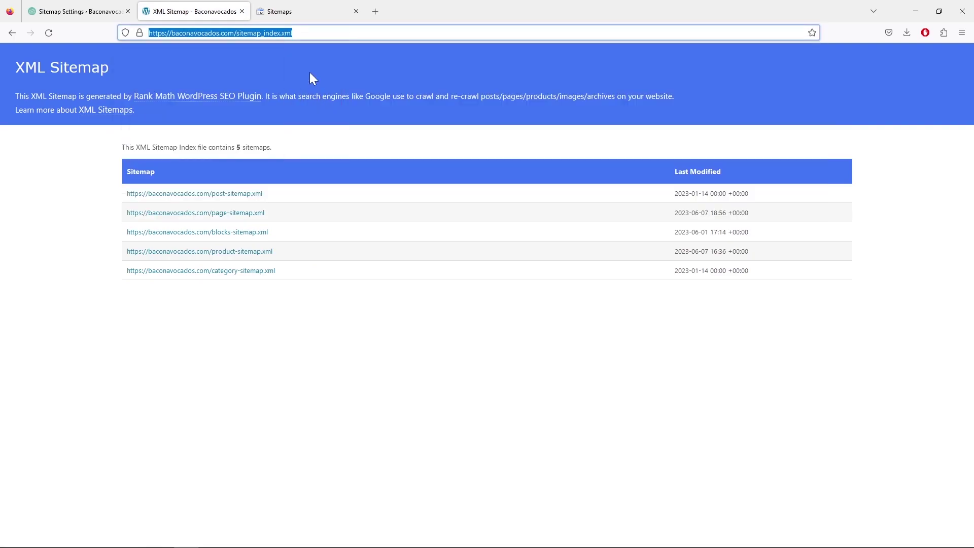
{"action": "left_click", "coordinate": [297, 11]}
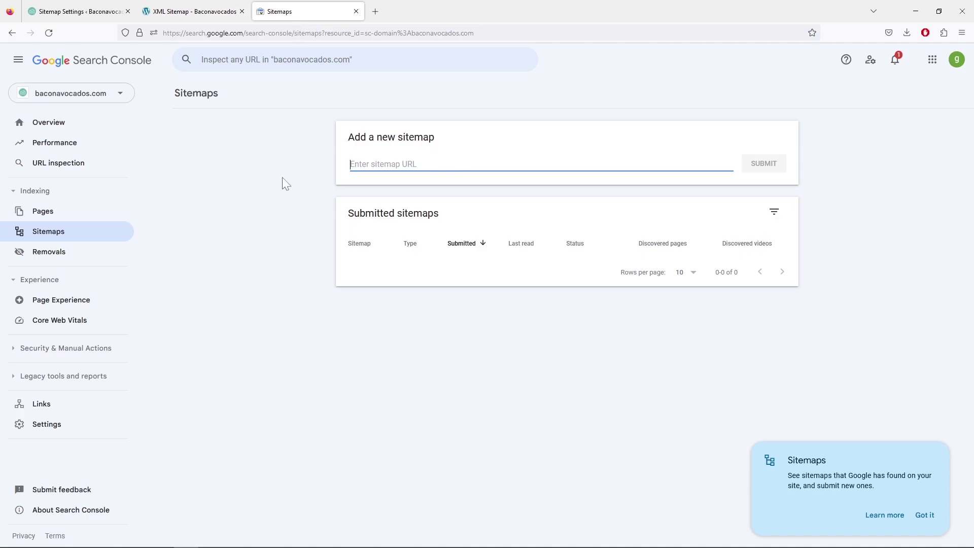
{"action": "right_click", "coordinate": [370, 163]}
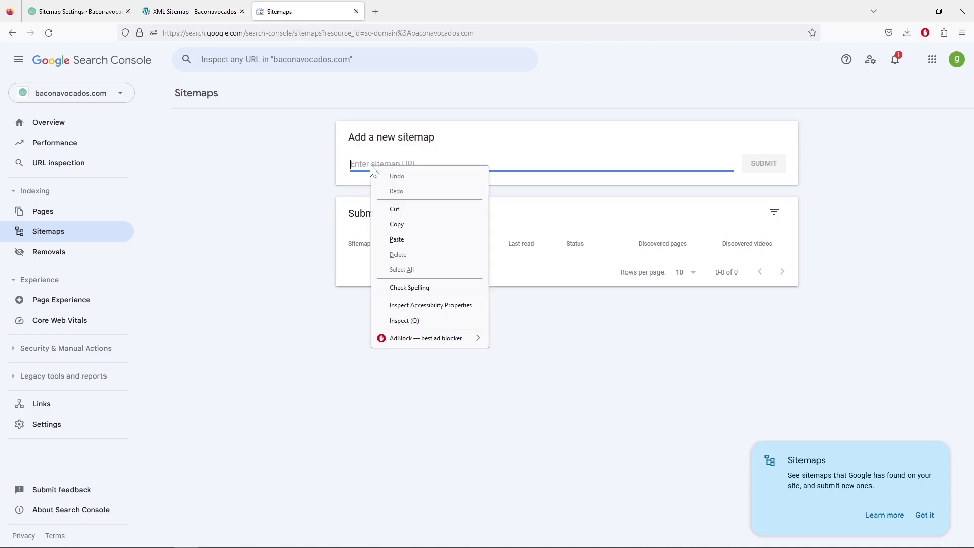
{"action": "left_click", "coordinate": [412, 242]}
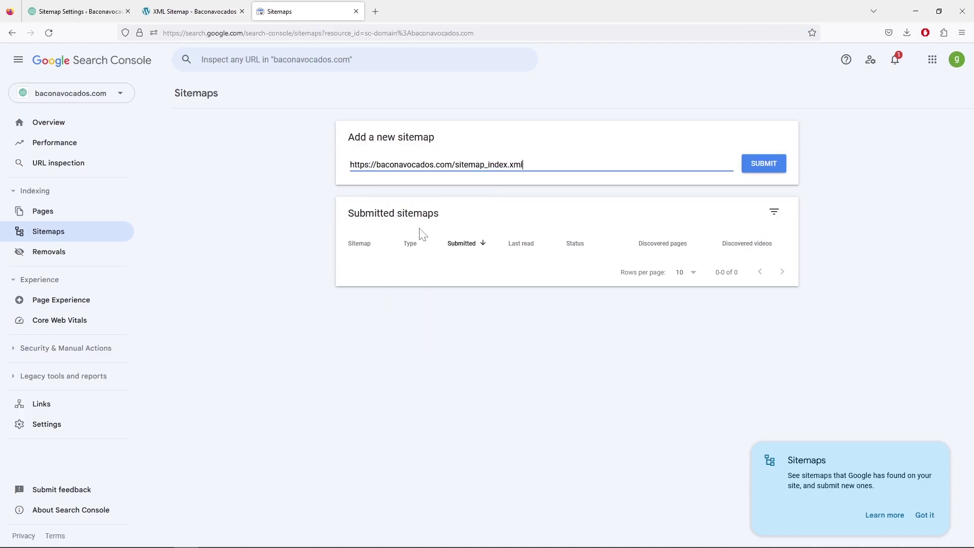
{"action": "left_click", "coordinate": [763, 170]}
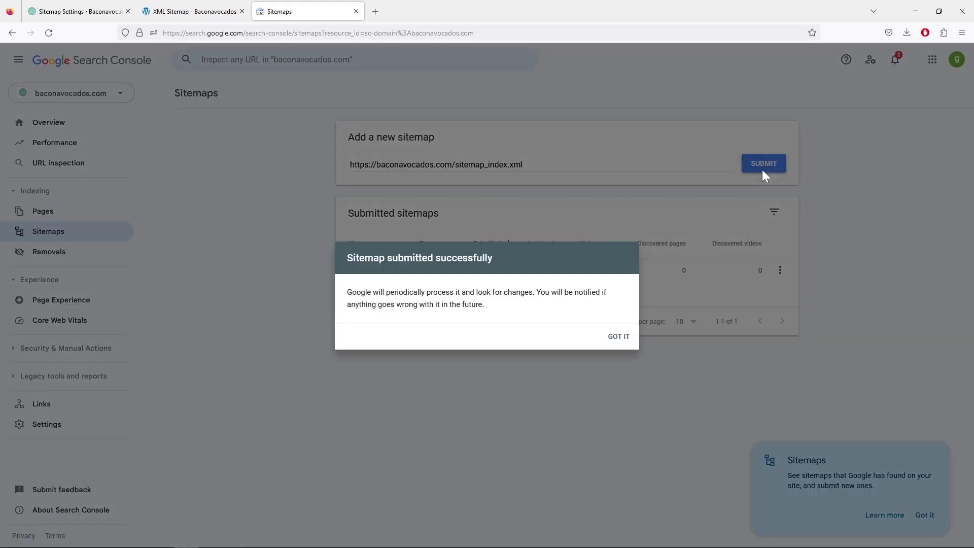
{"action": "left_click", "coordinate": [620, 336]}
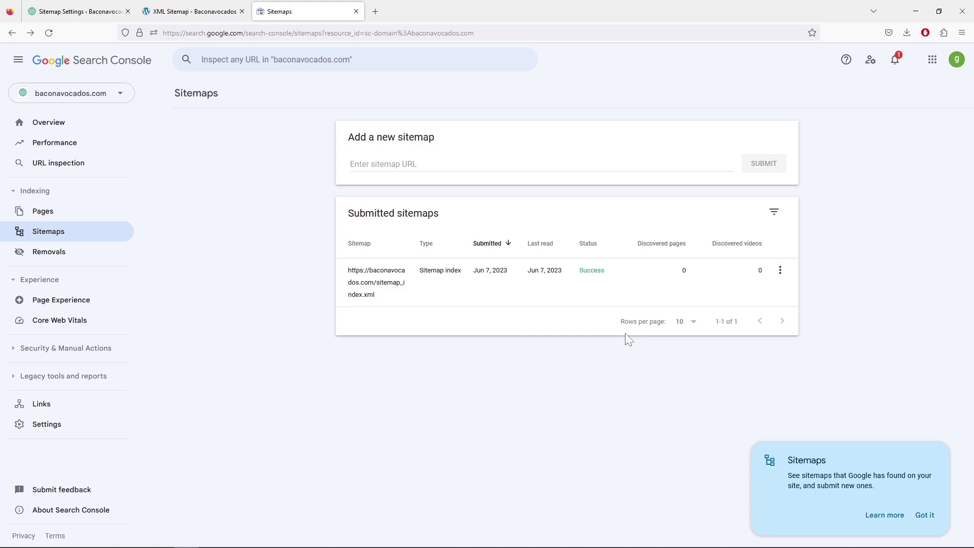
{"action": "left_click", "coordinate": [78, 123]}
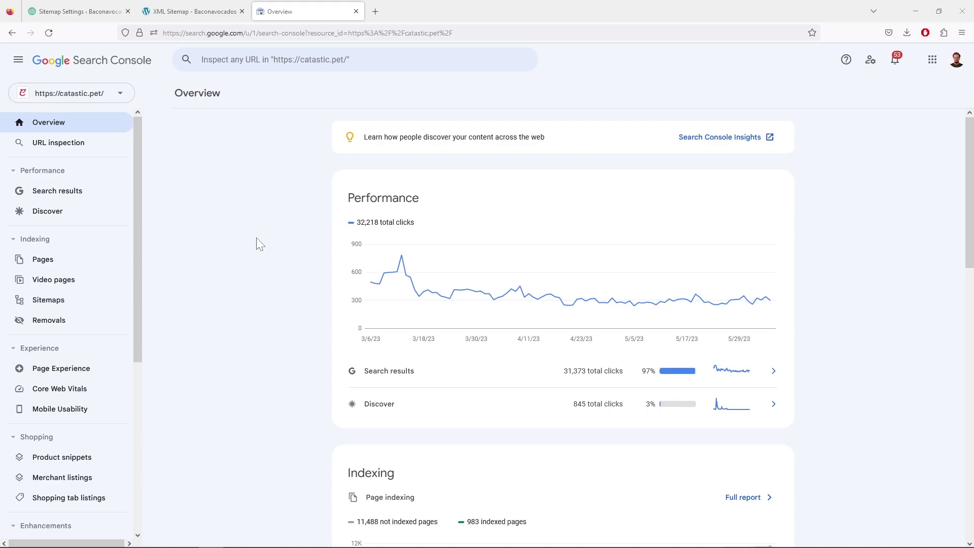
{"action": "scroll", "coordinate": [256, 238], "scroll_direction": "down", "scroll_amount": 1}
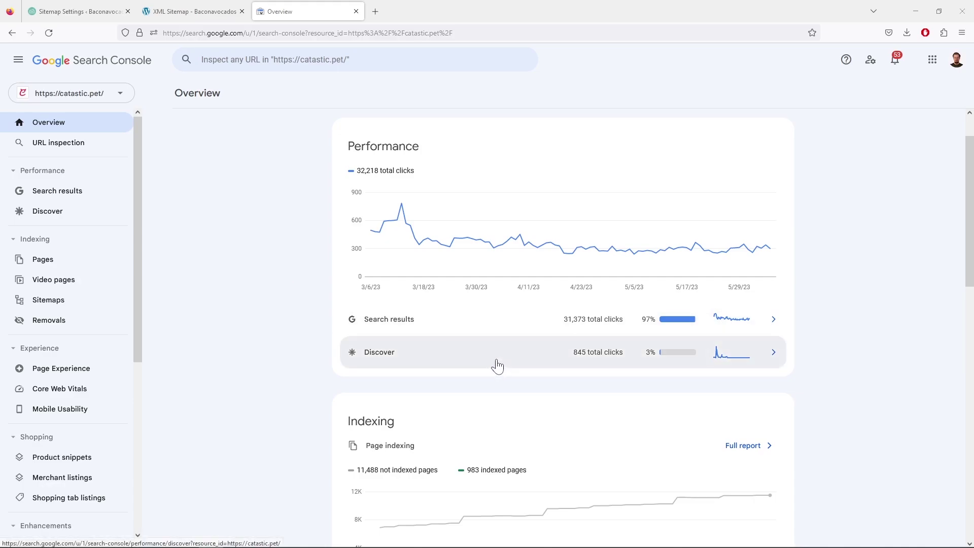
{"action": "scroll", "coordinate": [272, 373], "scroll_direction": "down", "scroll_amount": 4}
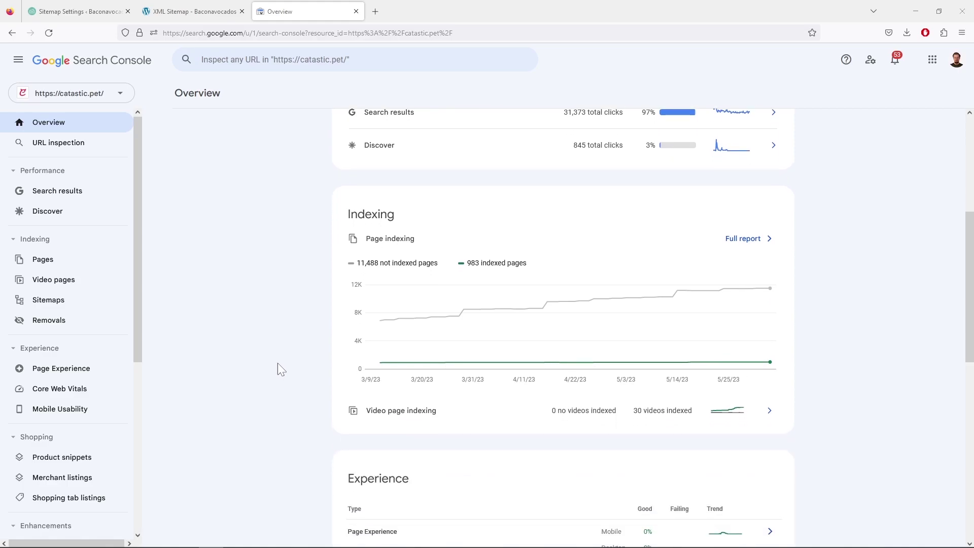
{"action": "mouse_move", "coordinate": [751, 333]}
{"action": "scroll", "coordinate": [899, 345], "scroll_direction": "down", "scroll_amount": 3}
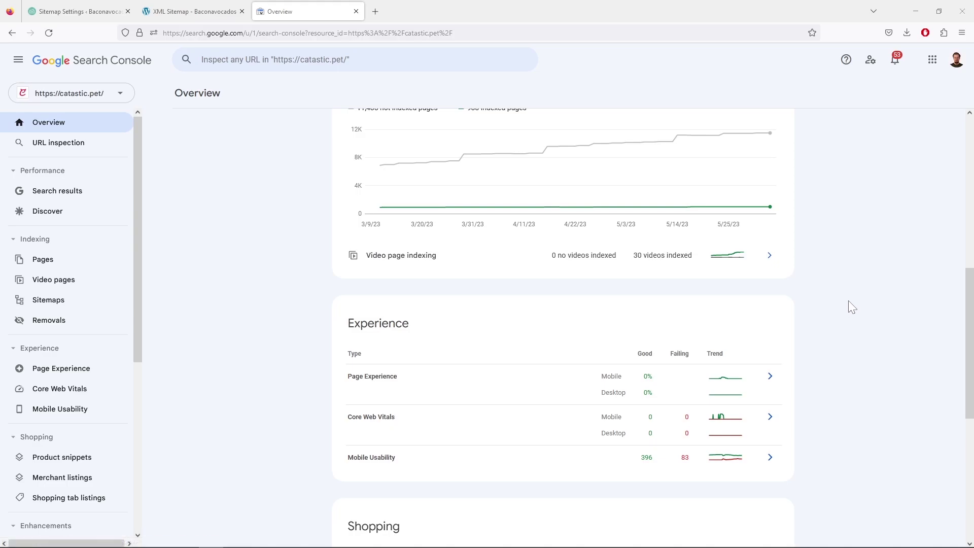
{"action": "scroll", "coordinate": [850, 303], "scroll_direction": "down", "scroll_amount": 1}
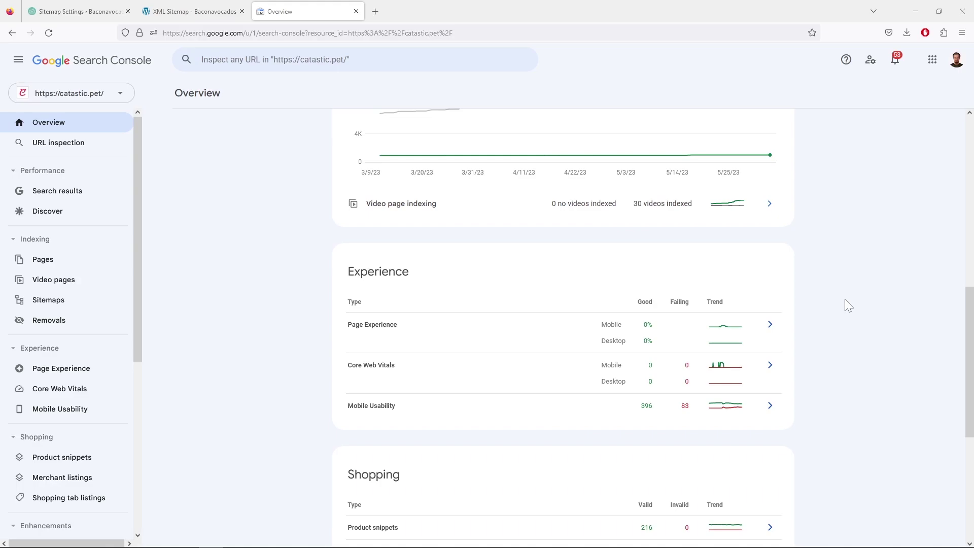
{"action": "scroll", "coordinate": [847, 304], "scroll_direction": "down", "scroll_amount": 3}
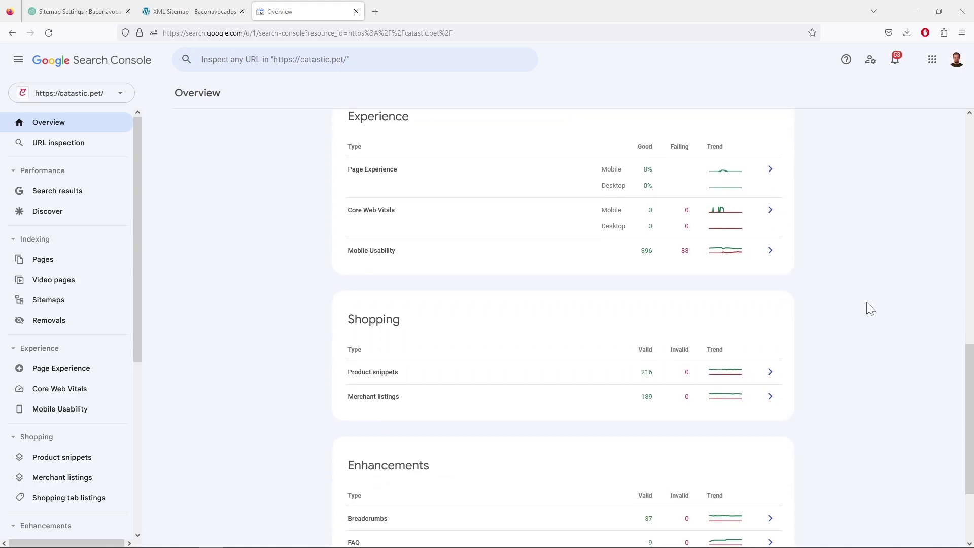
{"action": "scroll", "coordinate": [867, 304], "scroll_direction": "down", "scroll_amount": 2}
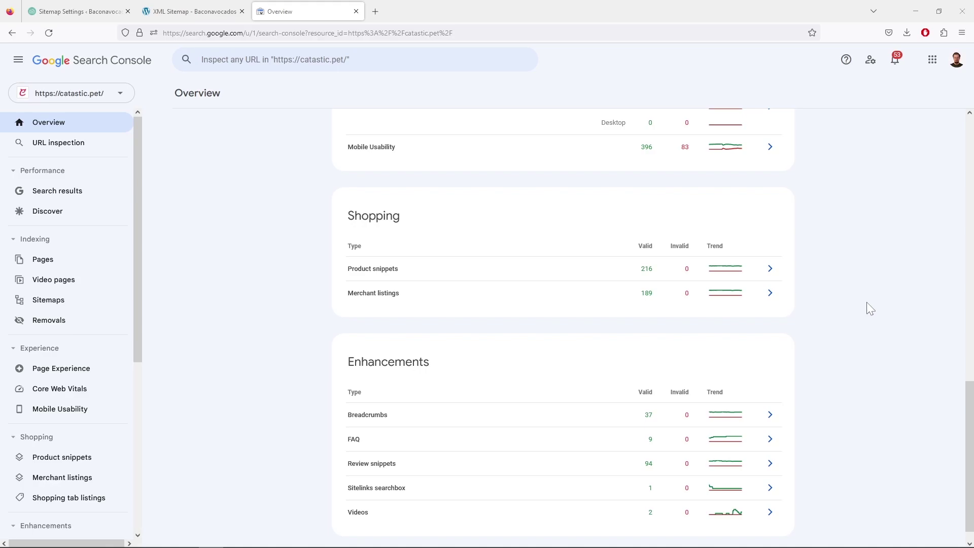
{"action": "scroll", "coordinate": [866, 303], "scroll_direction": "down", "scroll_amount": 1}
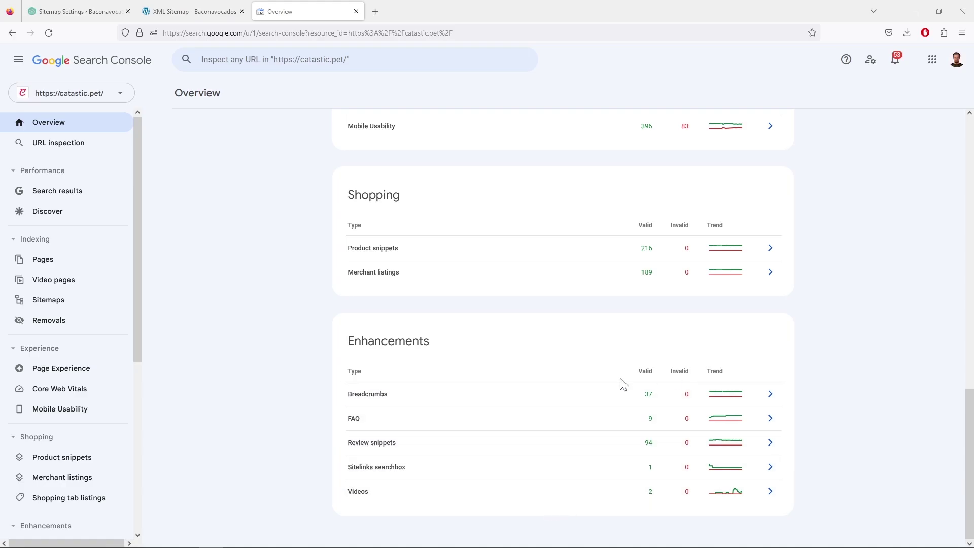
{"action": "scroll", "coordinate": [294, 346], "scroll_direction": "up", "scroll_amount": 15}
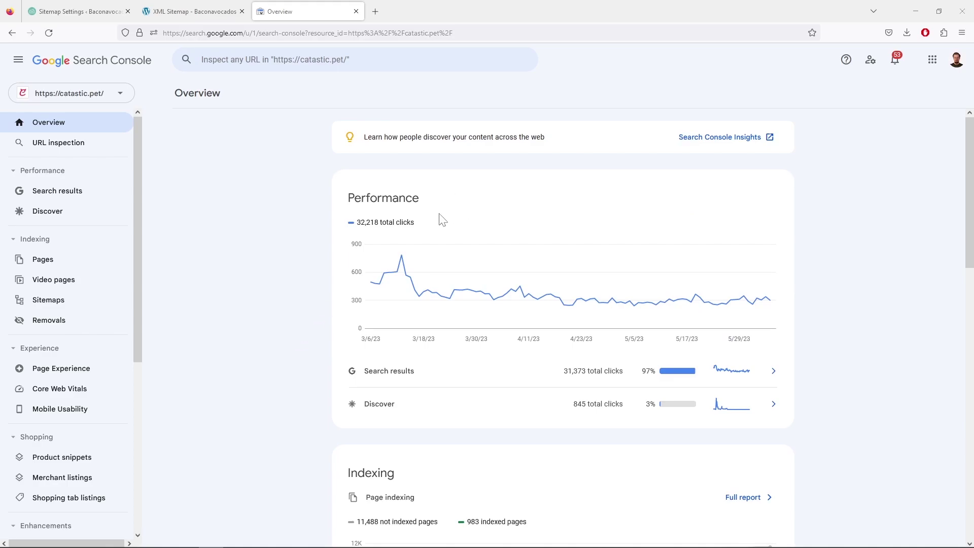
{"action": "left_click", "coordinate": [84, 199]}
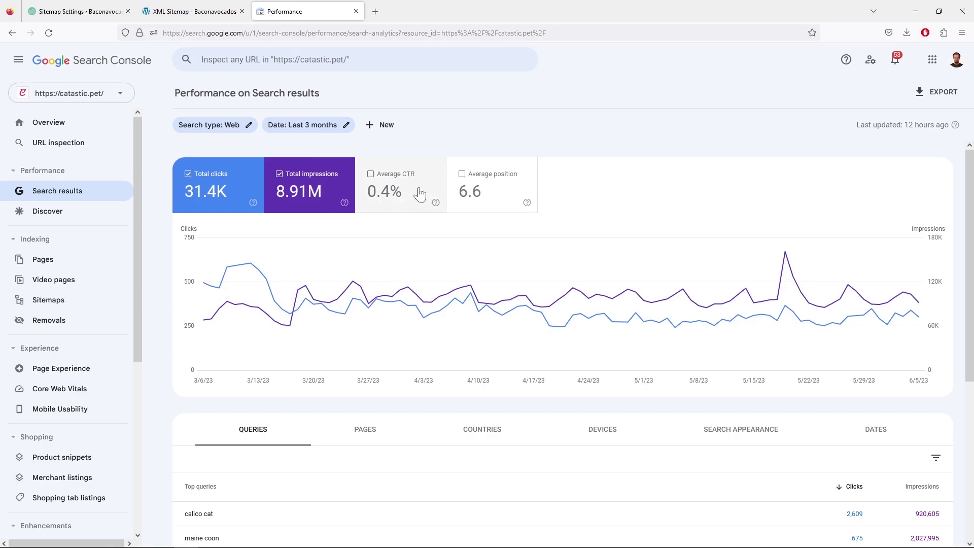
{"action": "left_click", "coordinate": [470, 193]}
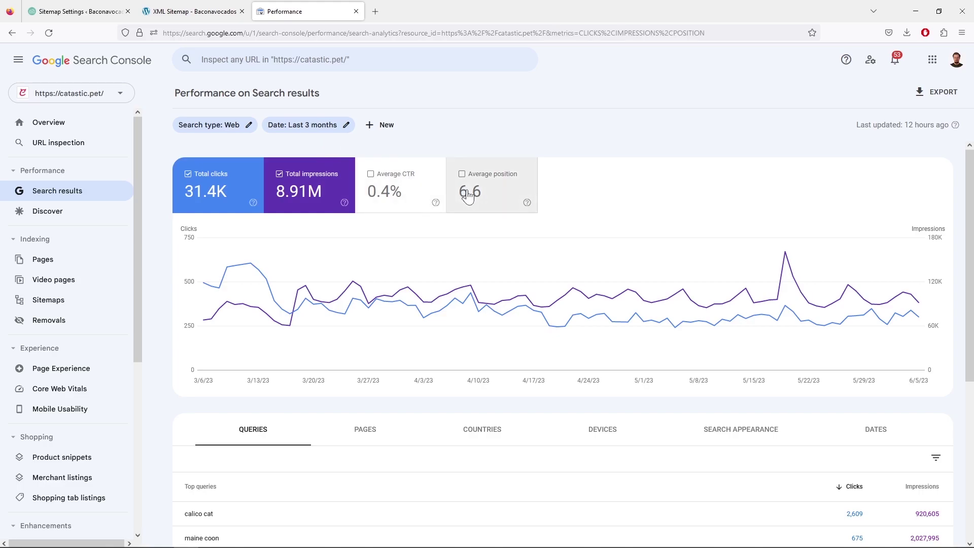
{"action": "left_click", "coordinate": [406, 196]}
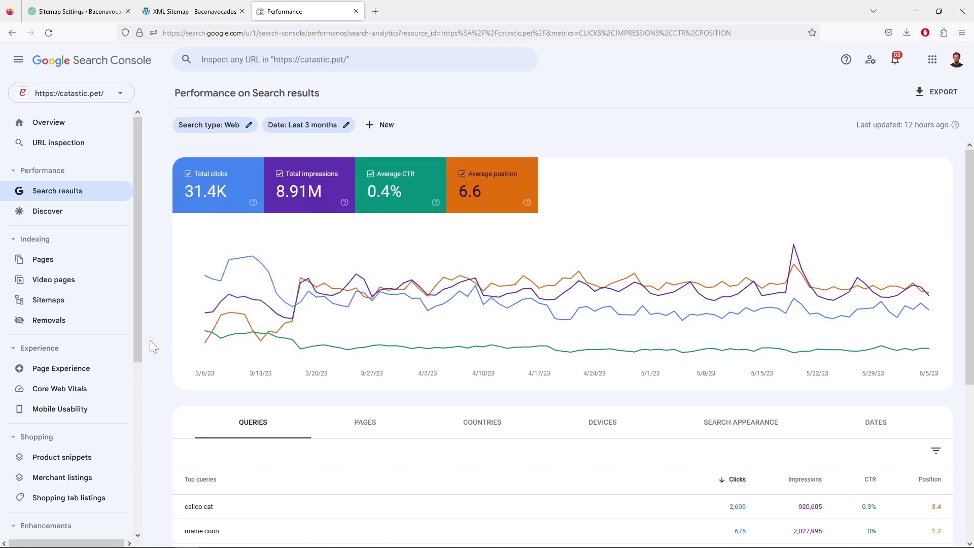
Review the top queries with their clicks, impressions, CTR and position, and switch the performance breakdown to Pages.
{"action": "scroll", "coordinate": [152, 347], "scroll_direction": "down", "scroll_amount": 3}
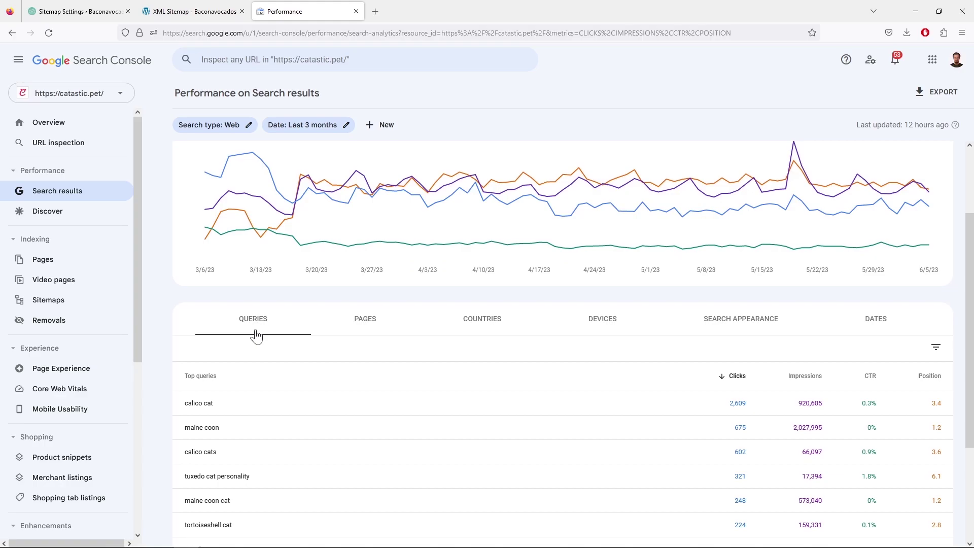
{"action": "scroll", "coordinate": [170, 350], "scroll_direction": "down", "scroll_amount": 1}
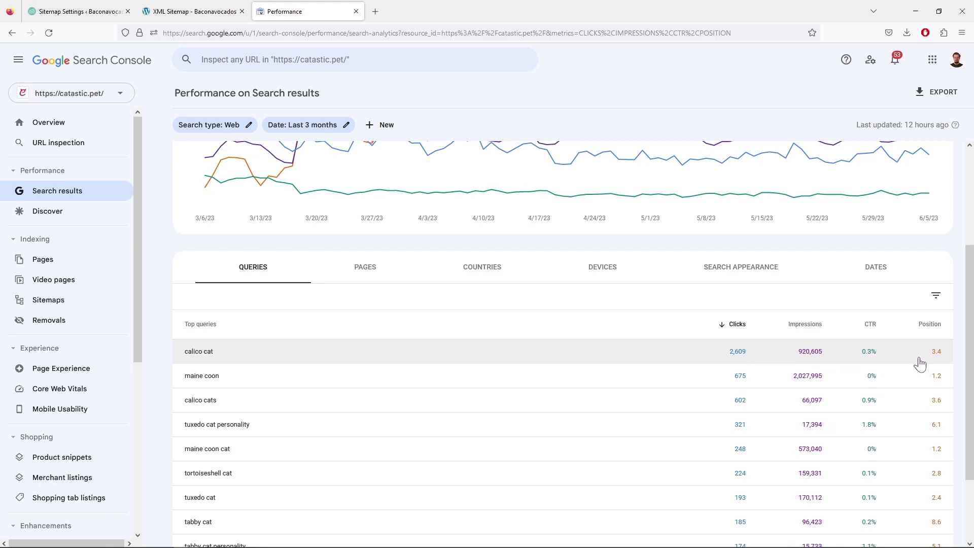
{"action": "scroll", "coordinate": [921, 361], "scroll_direction": "down", "scroll_amount": 2}
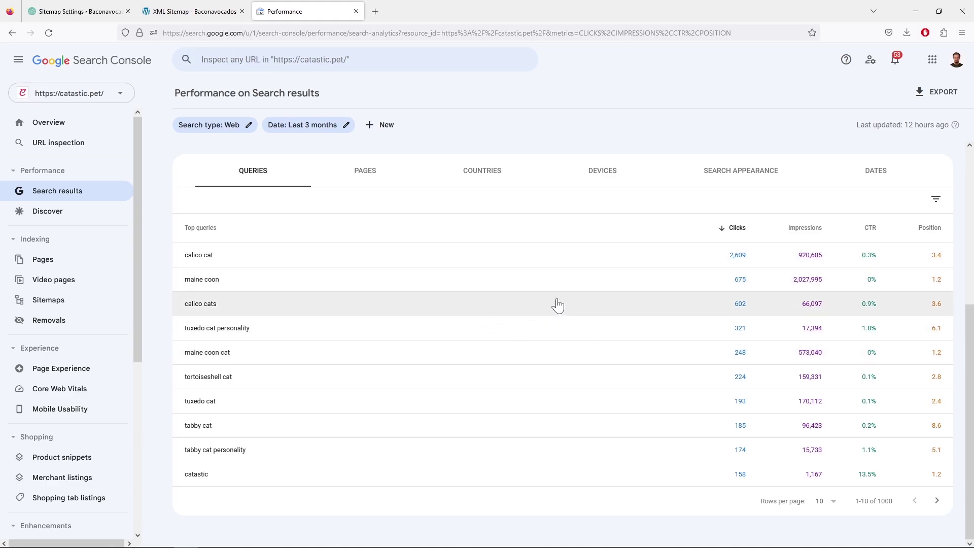
{"action": "scroll", "coordinate": [559, 334], "scroll_direction": "up", "scroll_amount": 2}
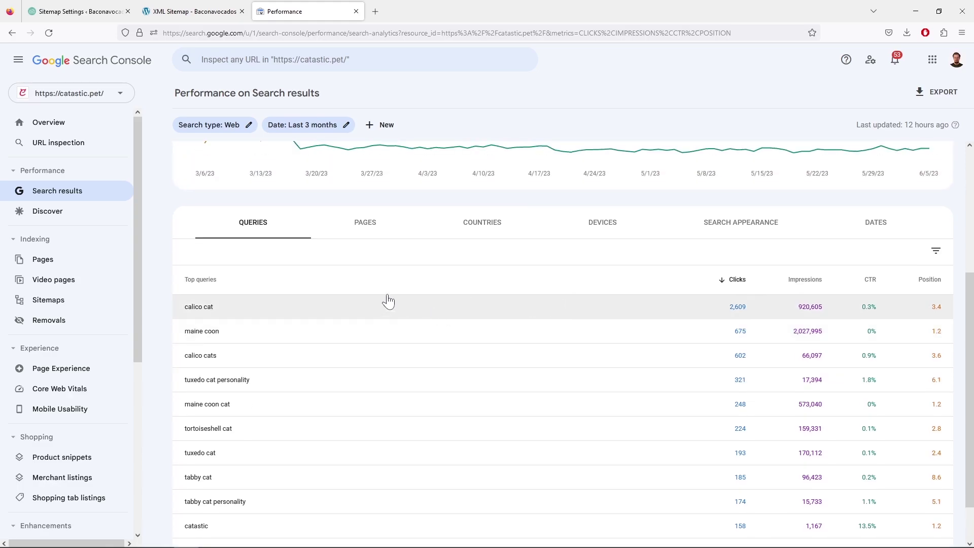
{"action": "left_click", "coordinate": [365, 227]}
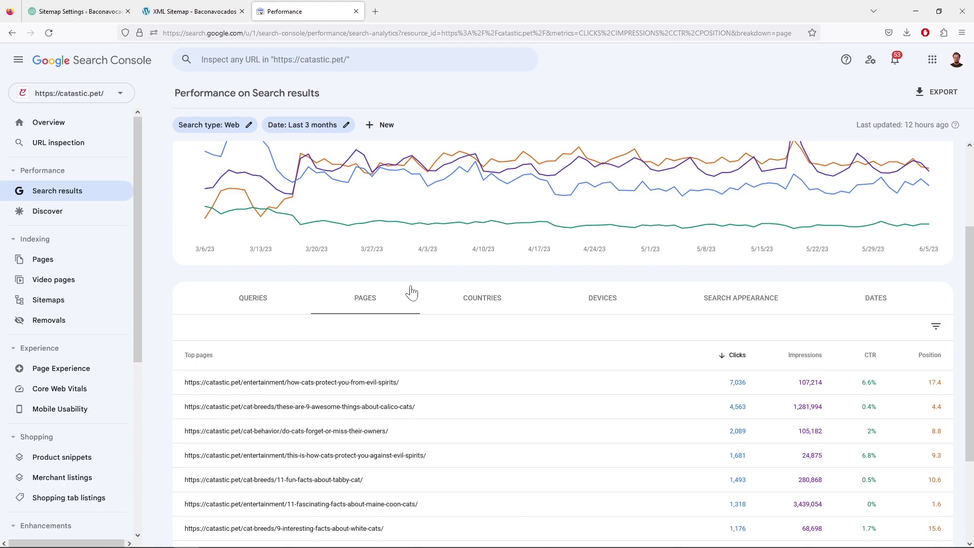
Filter search performance to the how-cats-protect-you-from-evil-spirits page, view its queries, and remove the page filter.
{"action": "left_click", "coordinate": [555, 384]}
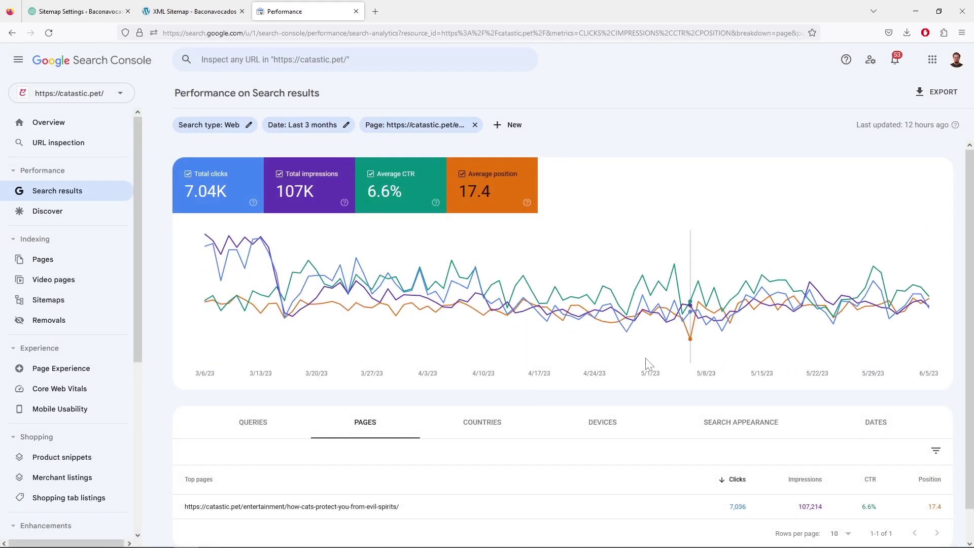
{"action": "scroll", "coordinate": [512, 373], "scroll_direction": "down", "scroll_amount": 1}
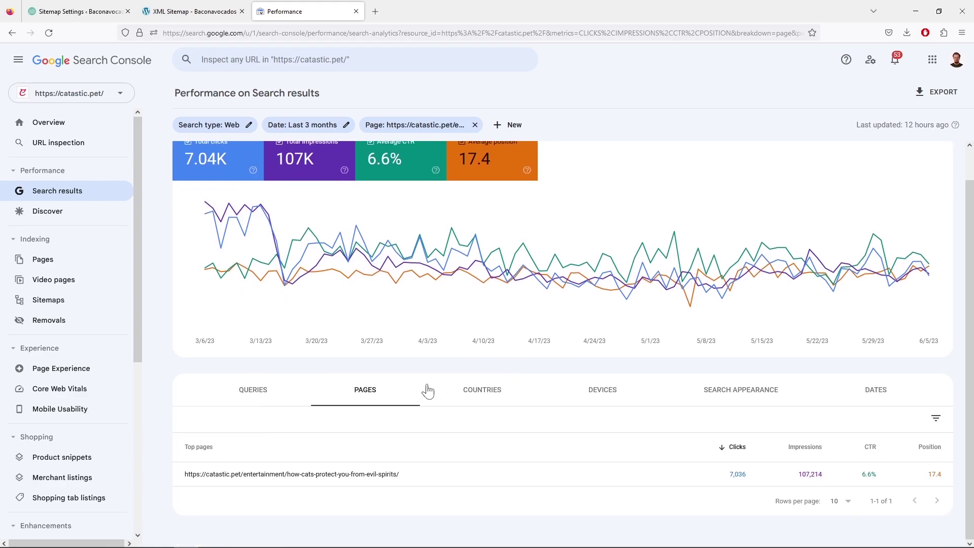
{"action": "left_click", "coordinate": [254, 392]}
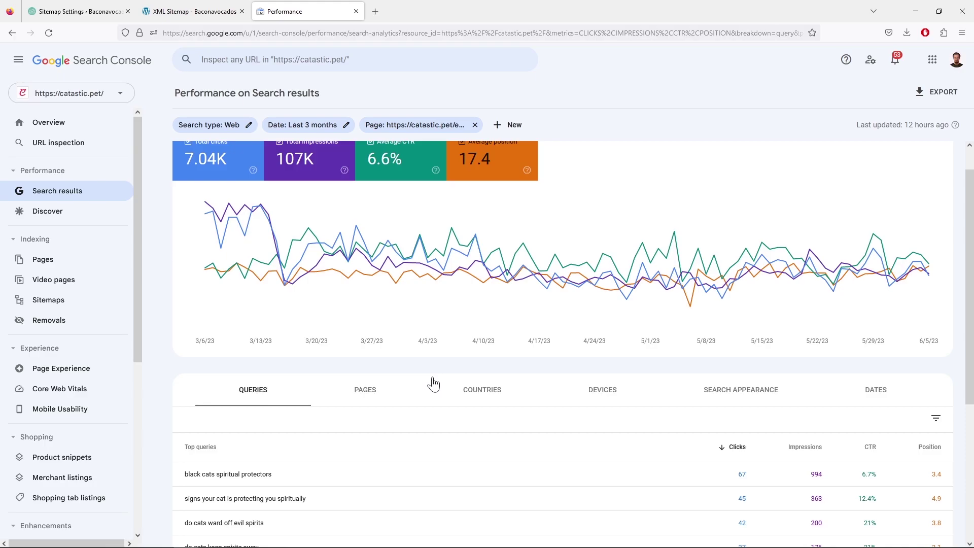
{"action": "scroll", "coordinate": [433, 384], "scroll_direction": "up", "scroll_amount": 1}
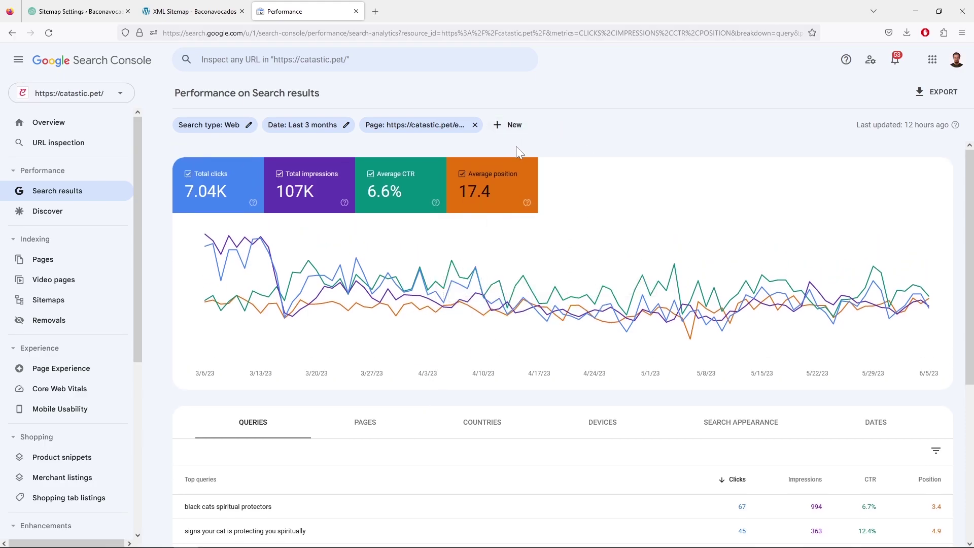
{"action": "left_click", "coordinate": [474, 125]}
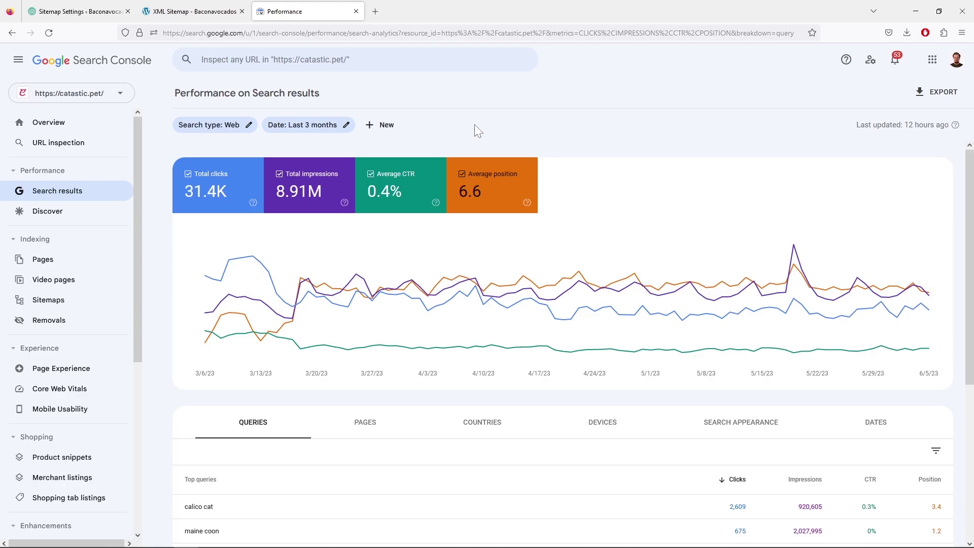
Review the search performance of the whole site broken down by country and by device.
{"action": "scroll", "coordinate": [663, 231], "scroll_direction": "down", "scroll_amount": 4}
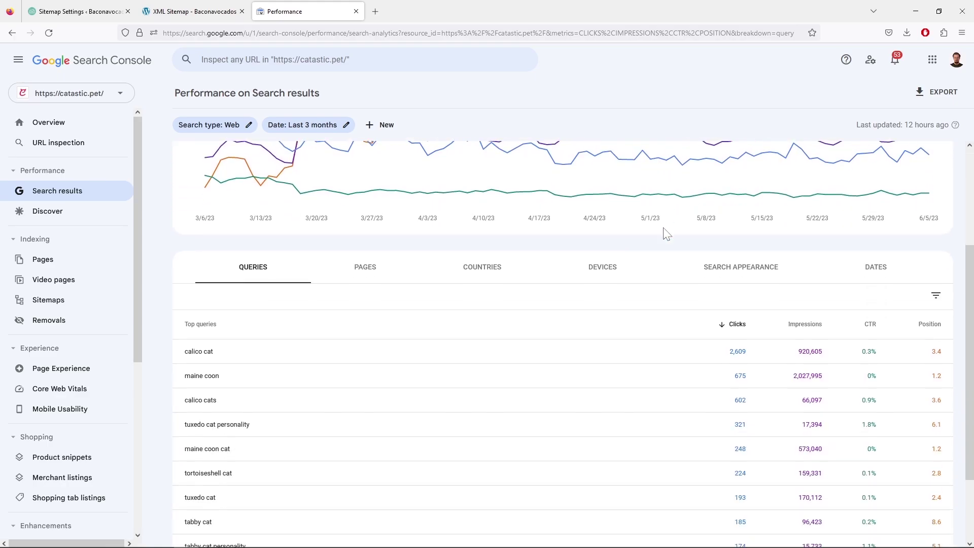
{"action": "left_click", "coordinate": [481, 213]}
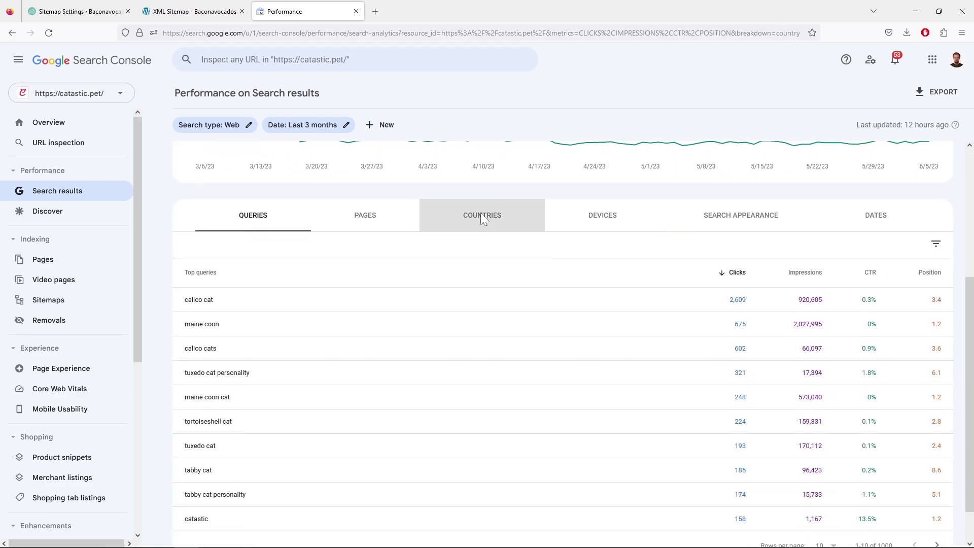
{"action": "scroll", "coordinate": [569, 276], "scroll_direction": "down", "scroll_amount": 1}
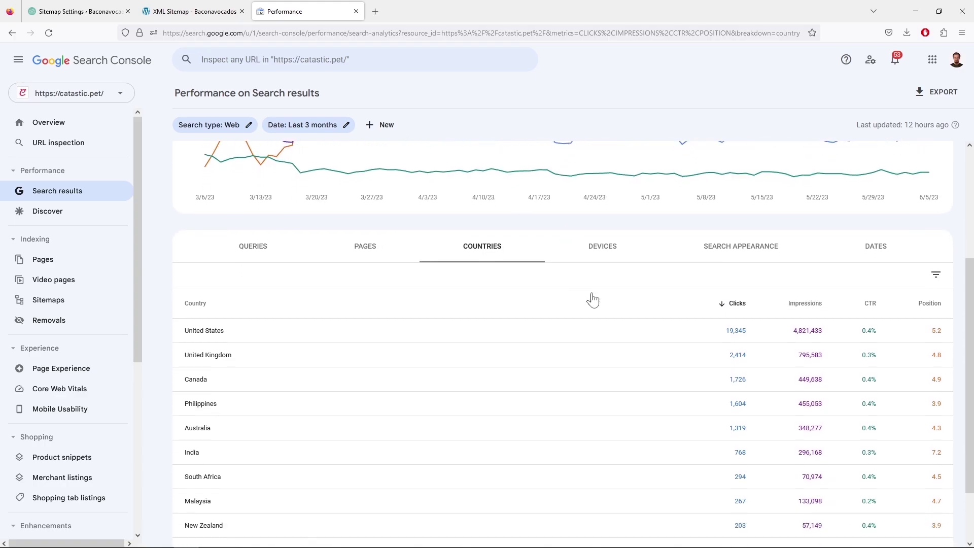
{"action": "left_click", "coordinate": [600, 248]}
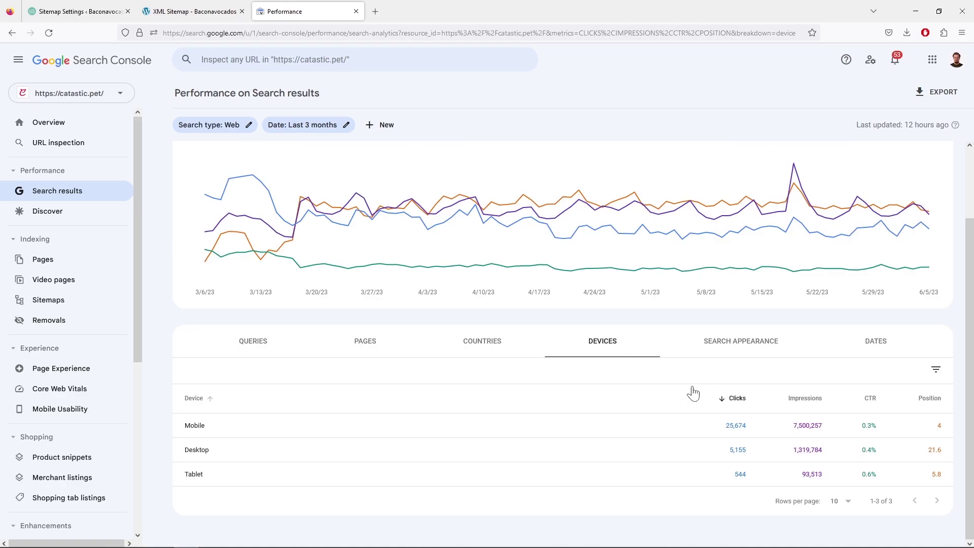
{"action": "scroll", "coordinate": [691, 393], "scroll_direction": "up", "scroll_amount": 2}
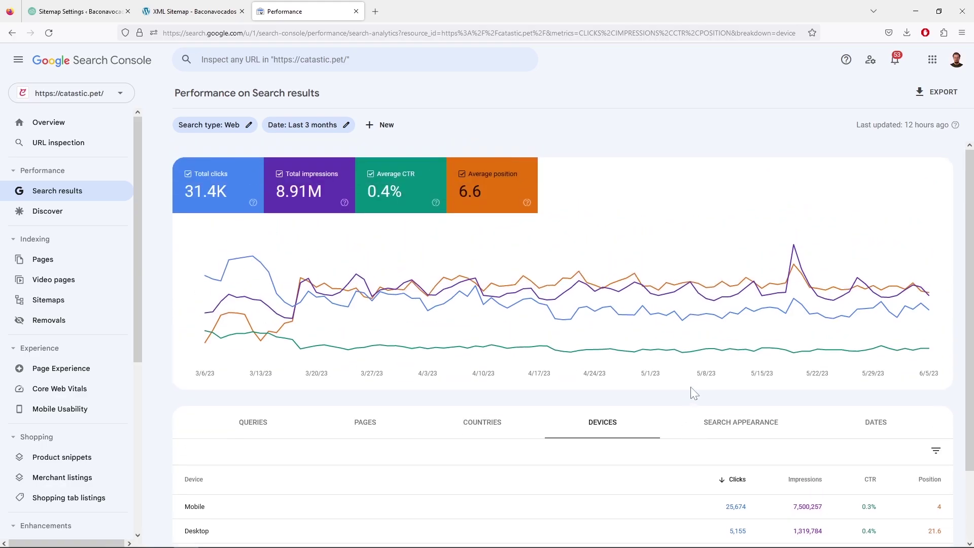
Review the Discover performance report, including its traffic chart and top pages.
{"action": "left_click", "coordinate": [74, 211]}
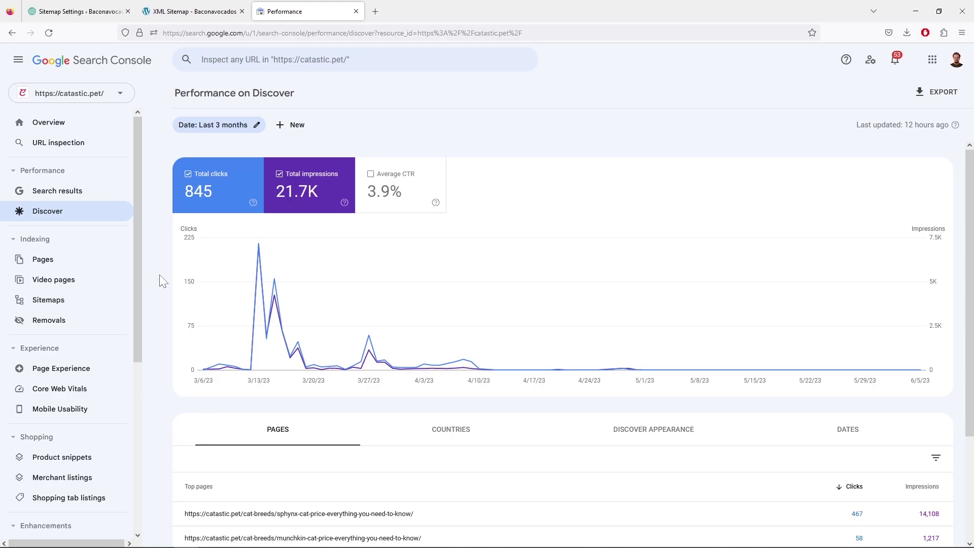
{"action": "scroll", "coordinate": [159, 277], "scroll_direction": "down", "scroll_amount": 3}
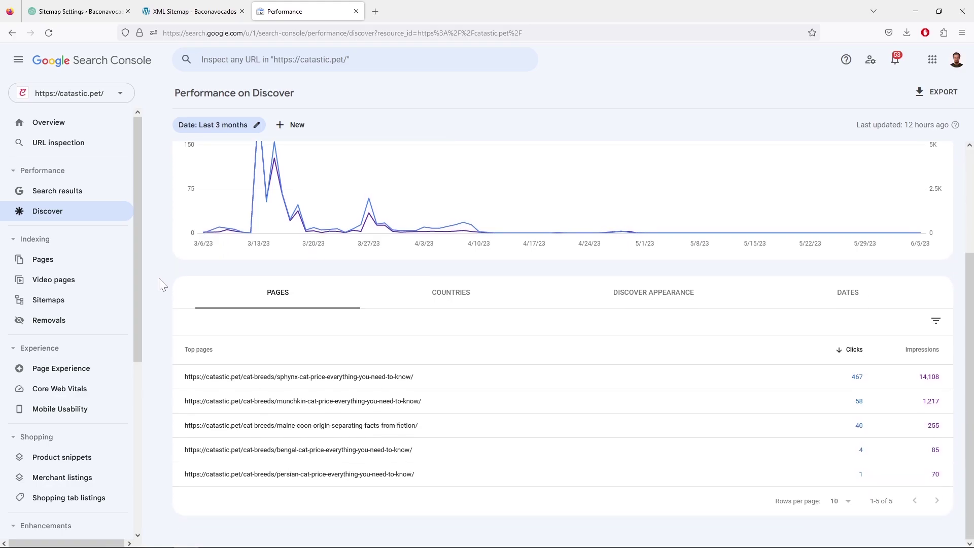
{"action": "scroll", "coordinate": [159, 278], "scroll_direction": "up", "scroll_amount": 3}
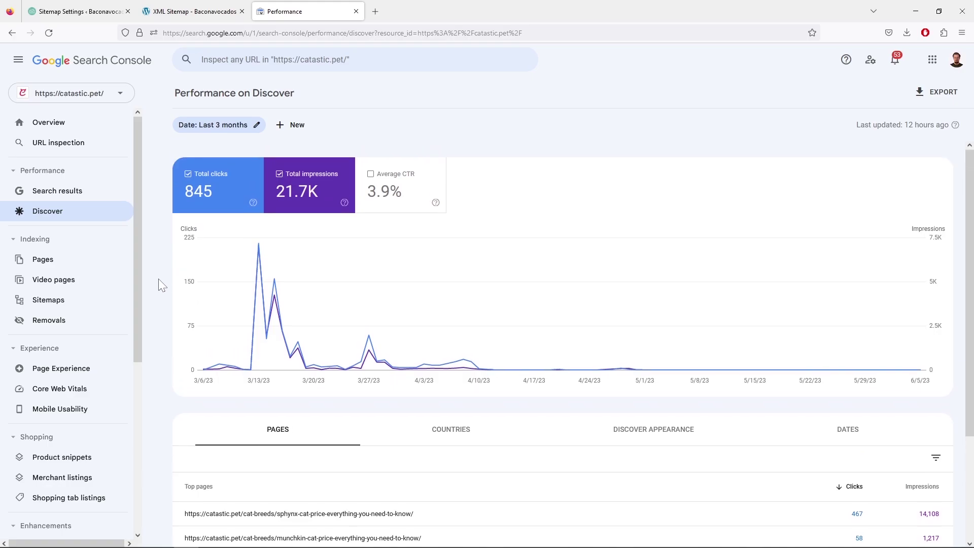
Examine the Page indexing report for indexed pages and the reasons why pages aren't indexed.
{"action": "left_click", "coordinate": [91, 265]}
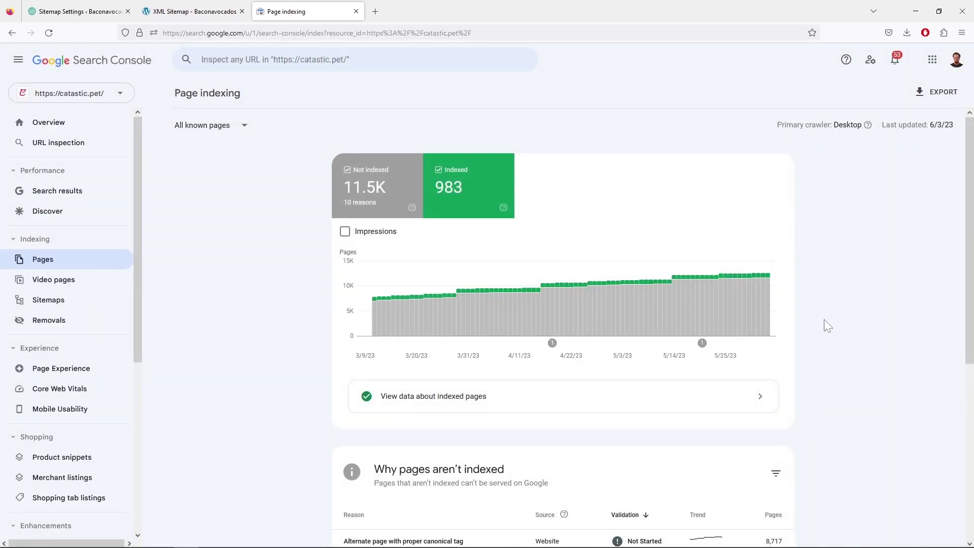
{"action": "scroll", "coordinate": [823, 318], "scroll_direction": "down", "scroll_amount": 4}
{"action": "scroll", "coordinate": [826, 323], "scroll_direction": "up", "scroll_amount": 4}
Examine the Links report for top linked pages, top linking sites and top linking text.
{"action": "scroll", "coordinate": [121, 339], "scroll_direction": "down", "scroll_amount": 3}
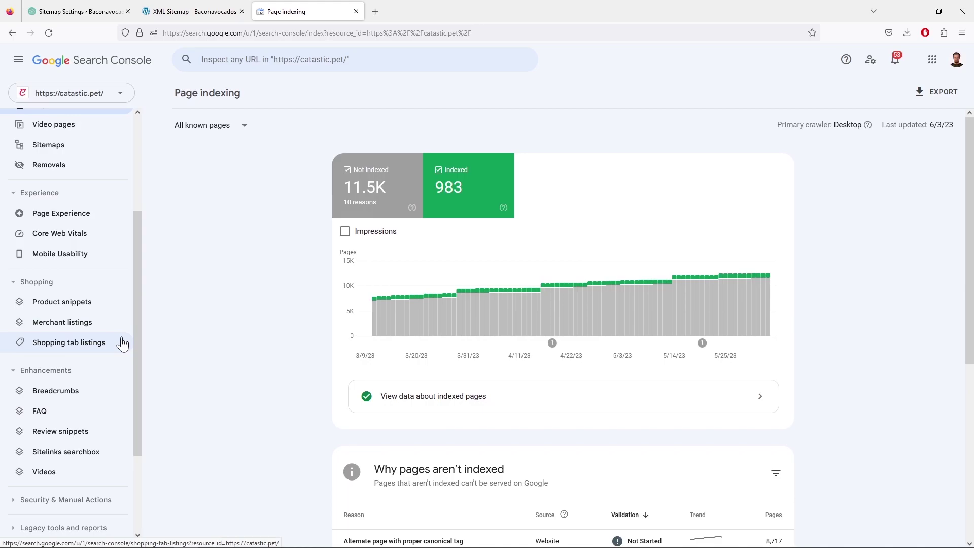
{"action": "scroll", "coordinate": [121, 343], "scroll_direction": "down", "scroll_amount": 3}
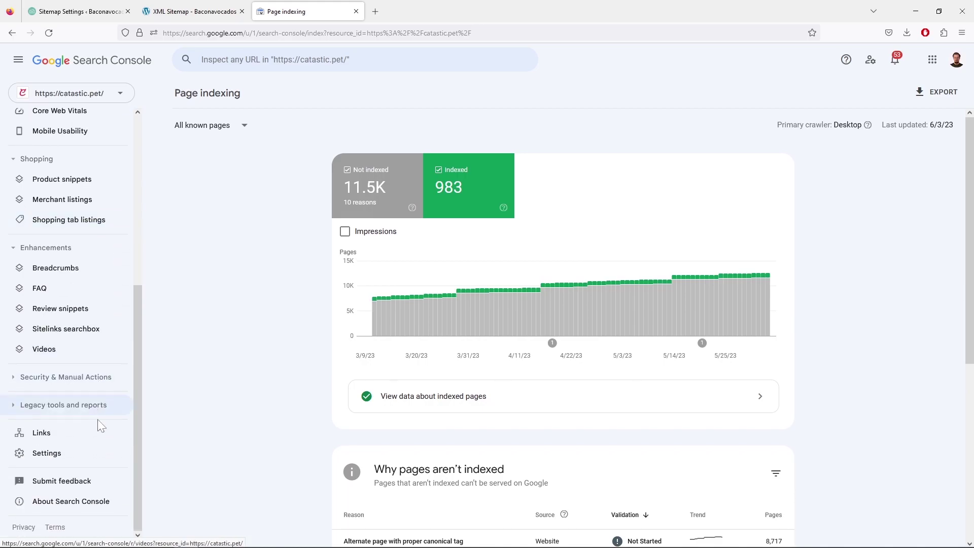
{"action": "left_click", "coordinate": [100, 437]}
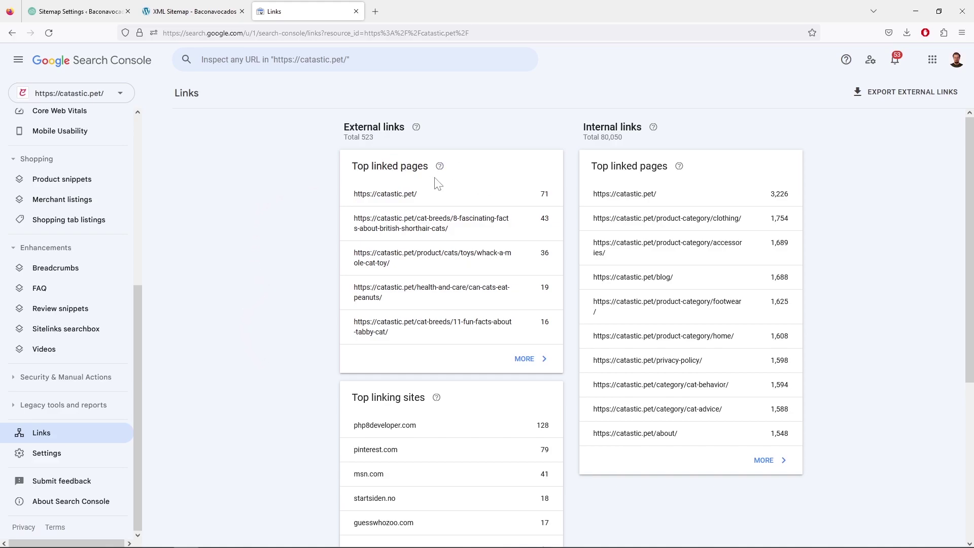
{"action": "scroll", "coordinate": [570, 232], "scroll_direction": "down", "scroll_amount": 3}
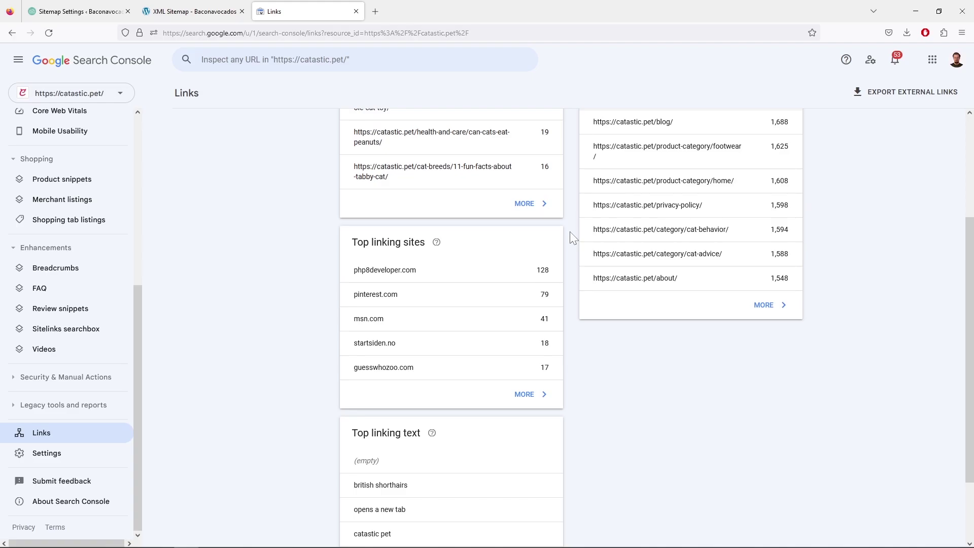
Return to the search results performance report and review its chart and top queries.
{"action": "scroll", "coordinate": [122, 256], "scroll_direction": "up", "scroll_amount": 5}
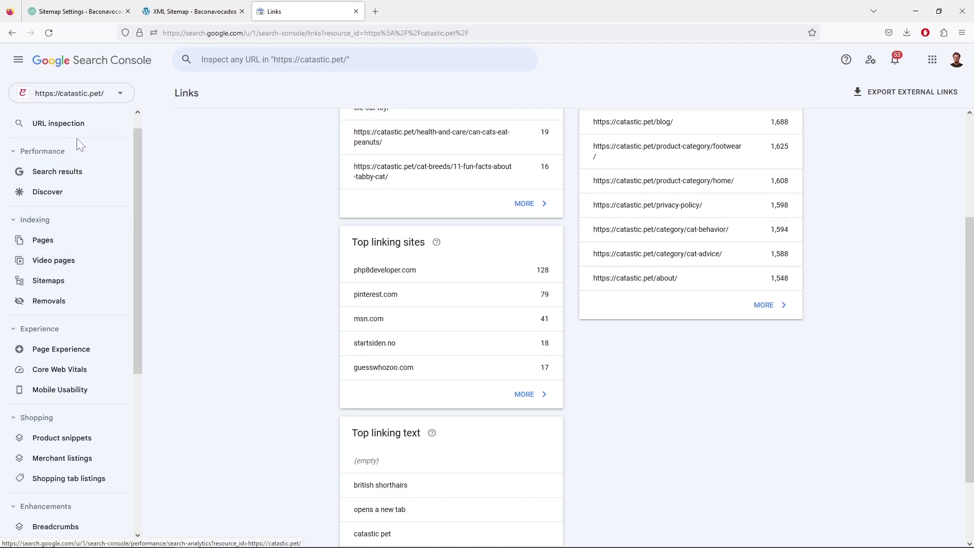
{"action": "left_click", "coordinate": [86, 183]}
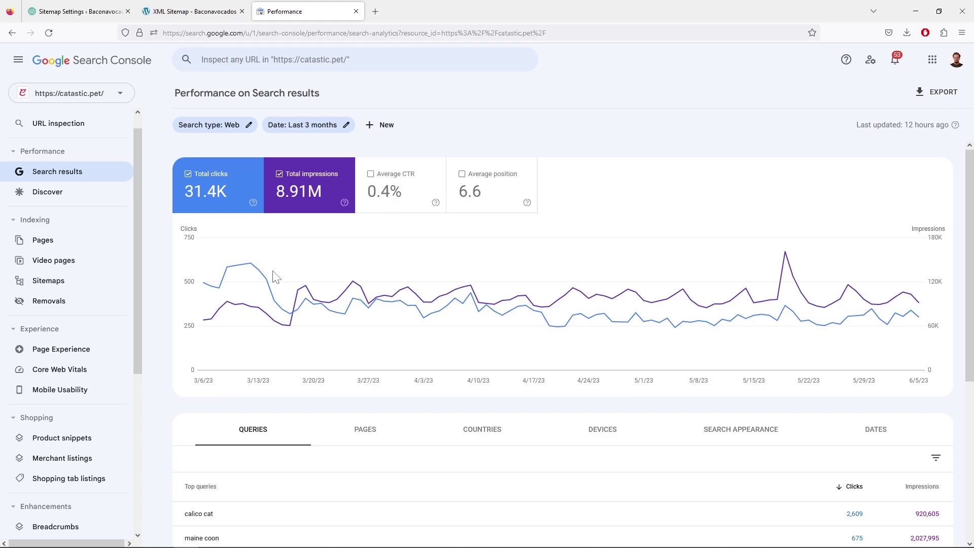
{"action": "scroll", "coordinate": [274, 277], "scroll_direction": "down", "scroll_amount": 2}
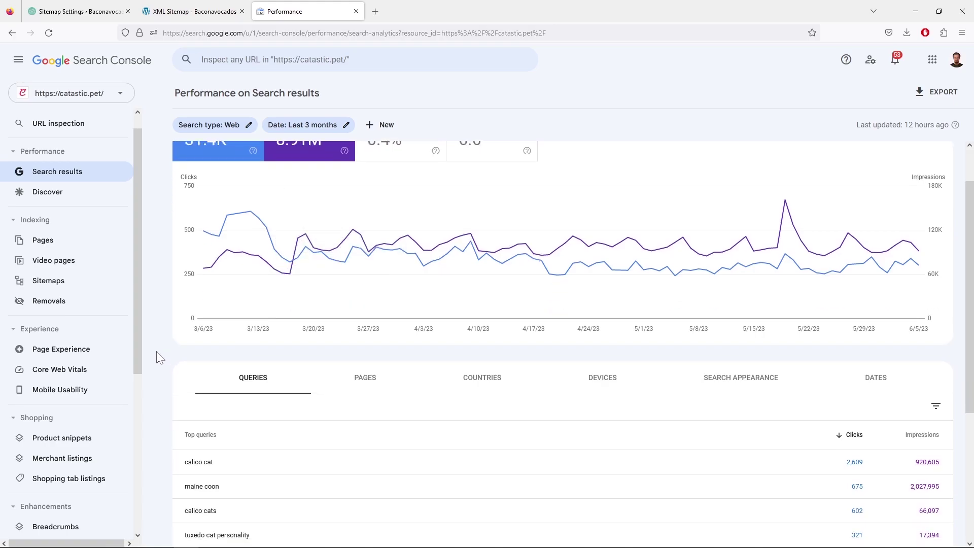
{"action": "scroll", "coordinate": [156, 351], "scroll_direction": "up", "scroll_amount": 1}
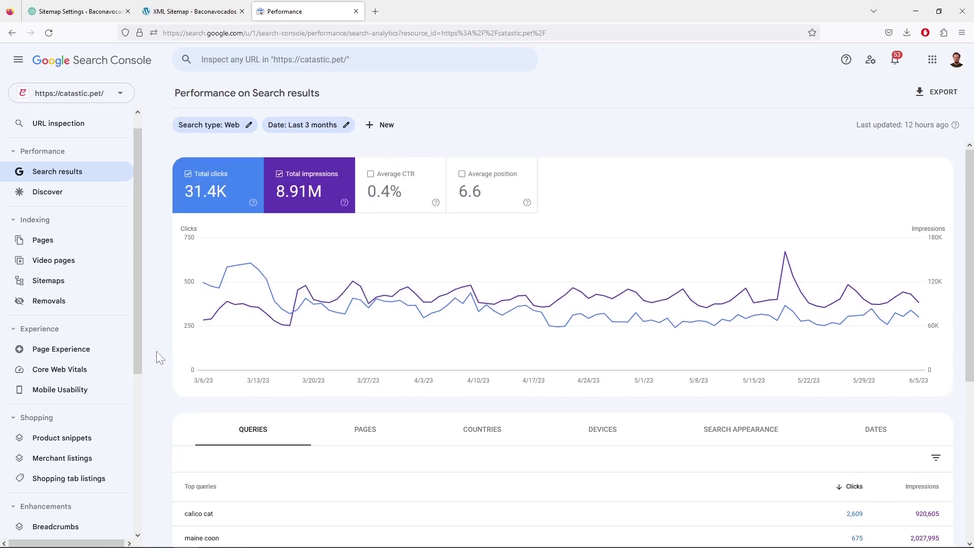
{"action": "scroll", "coordinate": [157, 352], "scroll_direction": "down", "scroll_amount": 3}
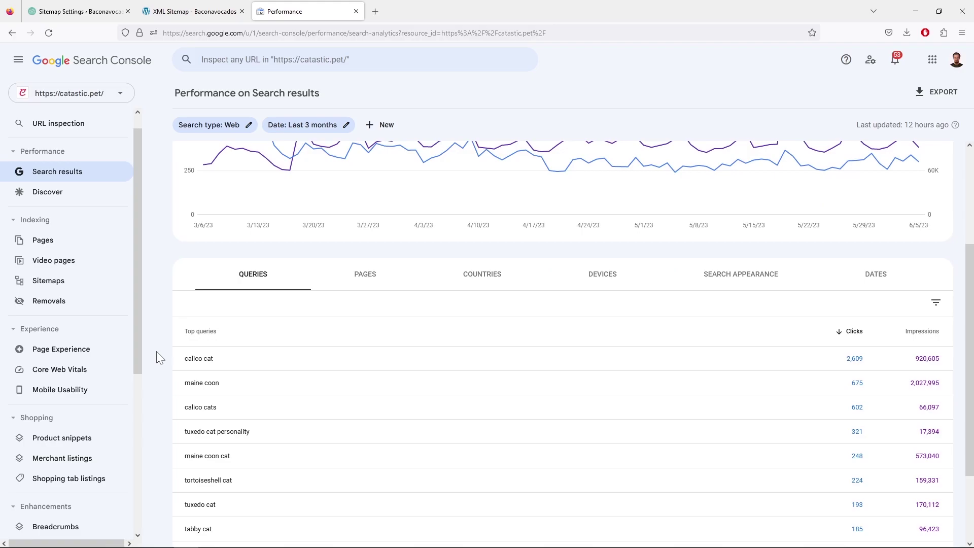
{"action": "scroll", "coordinate": [156, 351], "scroll_direction": "up", "scroll_amount": 3}
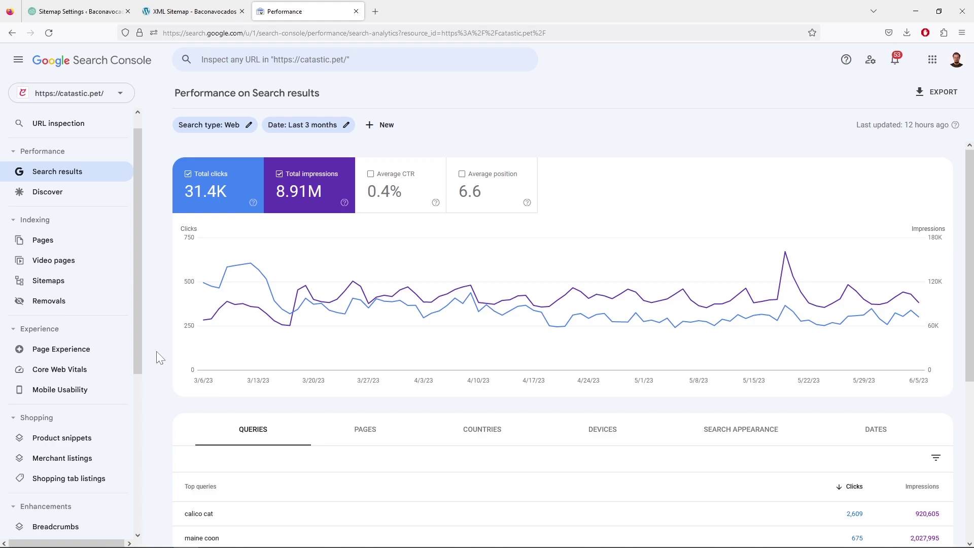
Close the Search Console and XML sitemap tabs and open the Baconavocados store's homepage.
{"action": "left_click", "coordinate": [356, 11]}
{"action": "left_click", "coordinate": [241, 10]}
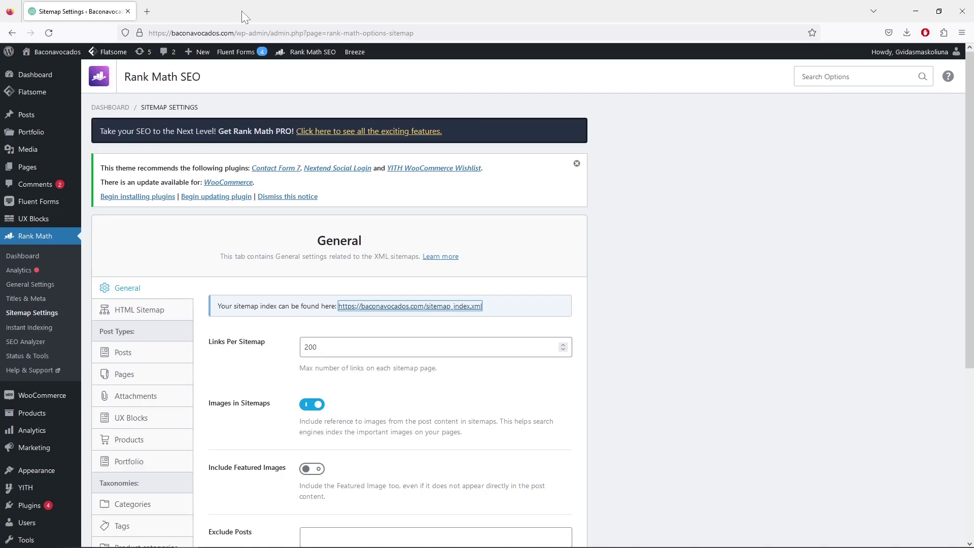
{"action": "left_click", "coordinate": [48, 65]}
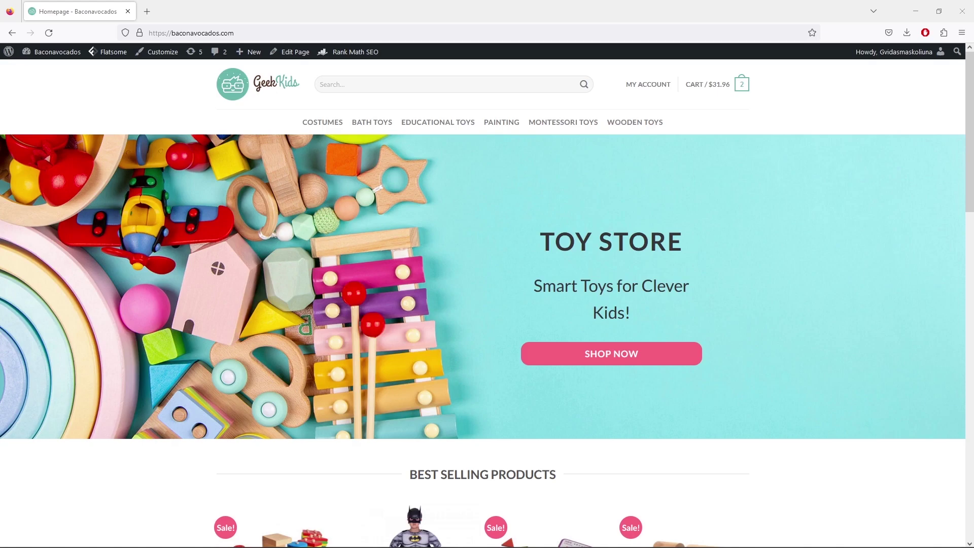
Search the web for "google analytics 4" in a new tab and open the Google Analytics site.
{"action": "left_click", "coordinate": [147, 11]}
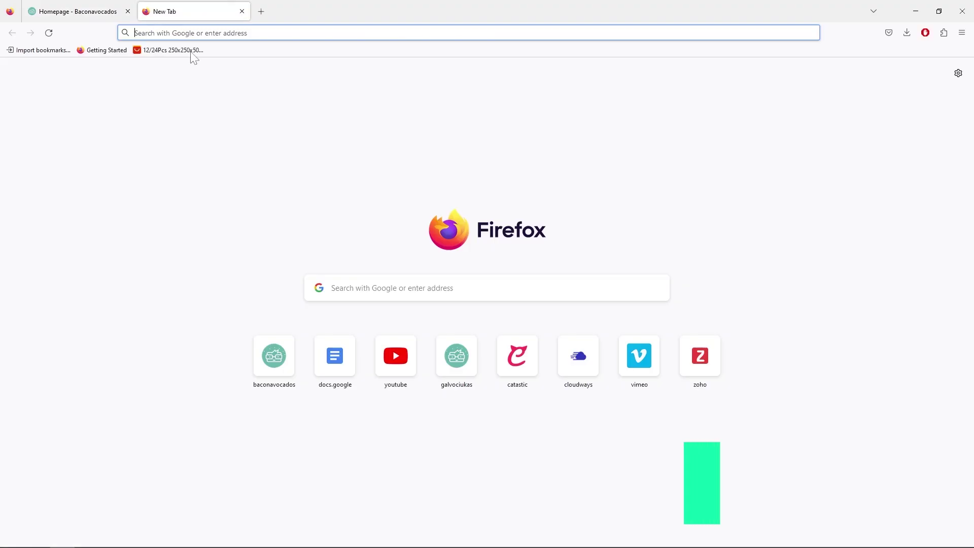
{"action": "type", "text": "google analytics"}
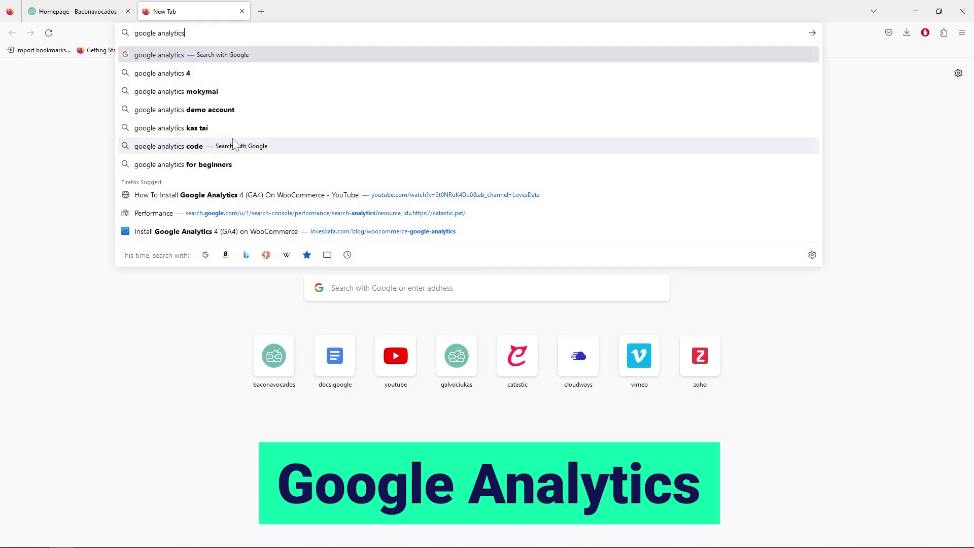
{"action": "left_click", "coordinate": [252, 76]}
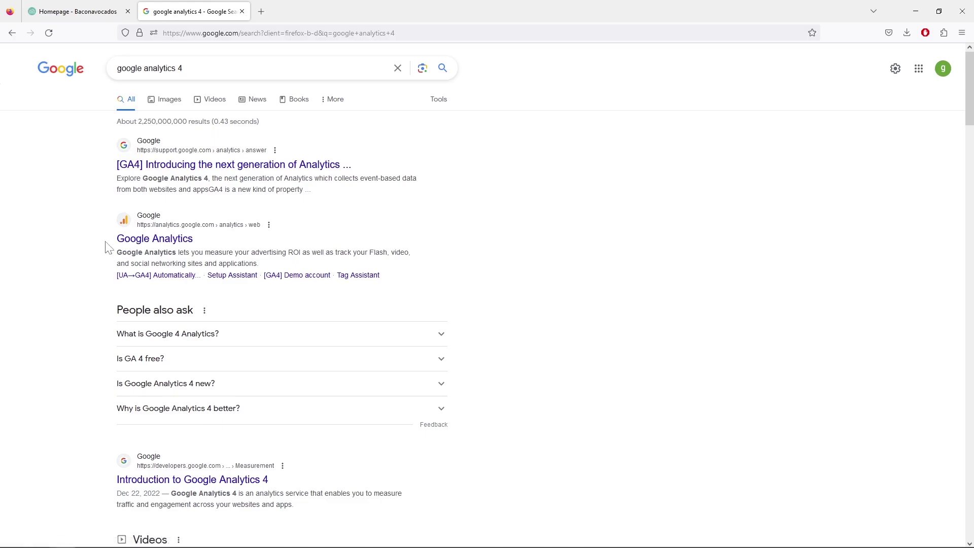
{"action": "left_click", "coordinate": [125, 245]}
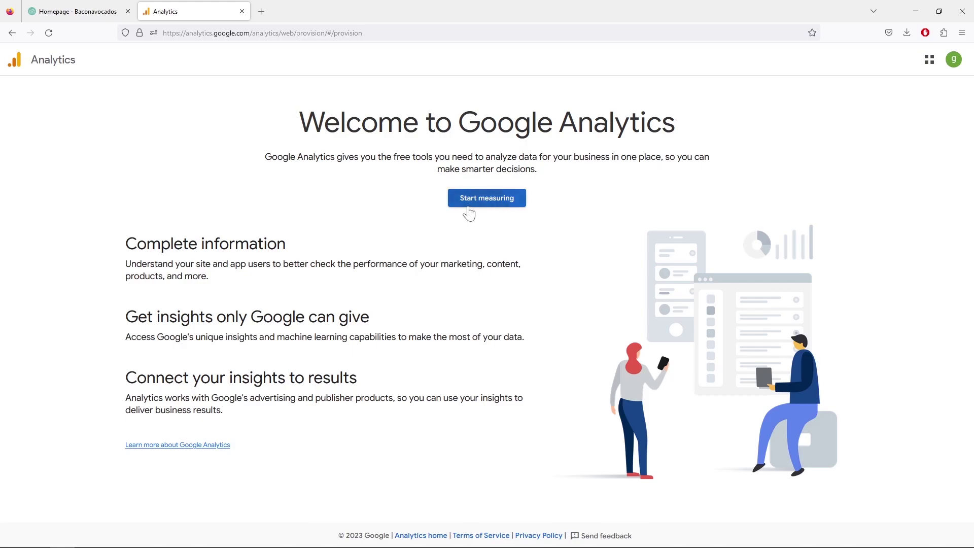
Start the Analytics setup, name the account Baconavocados, and continue to property creation.
{"action": "left_click", "coordinate": [465, 202]}
{"action": "left_click", "coordinate": [335, 288]}
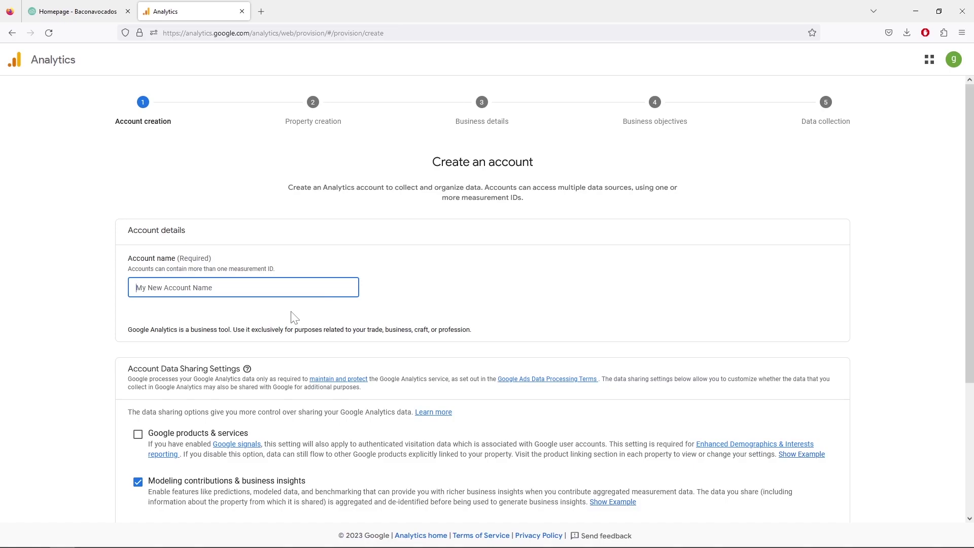
{"action": "type", "text": "Baconavocados"}
{"action": "scroll", "coordinate": [295, 317], "scroll_direction": "down", "scroll_amount": 4}
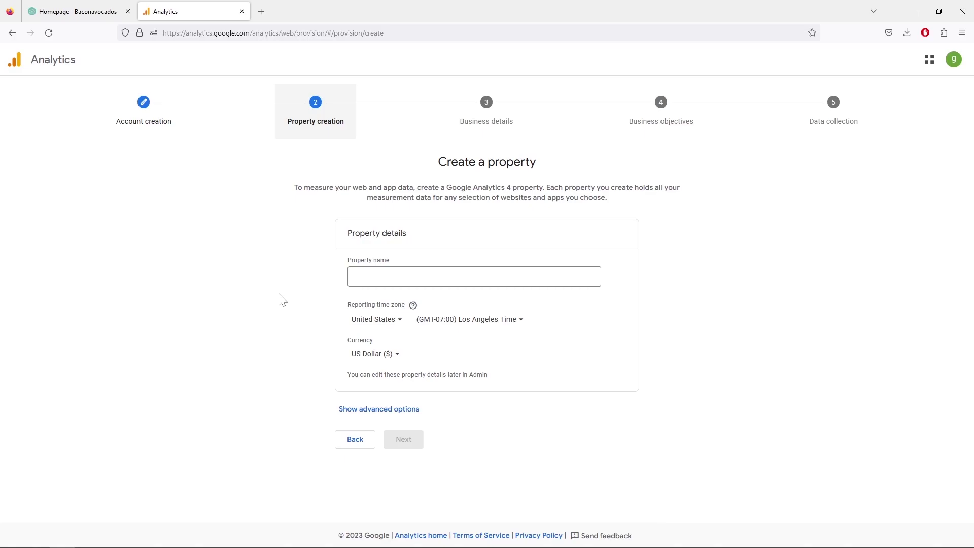
Name the property Baconavocados, keep the US time zone and US Dollar currency, and continue to the business details.
{"action": "left_click", "coordinate": [357, 286]}
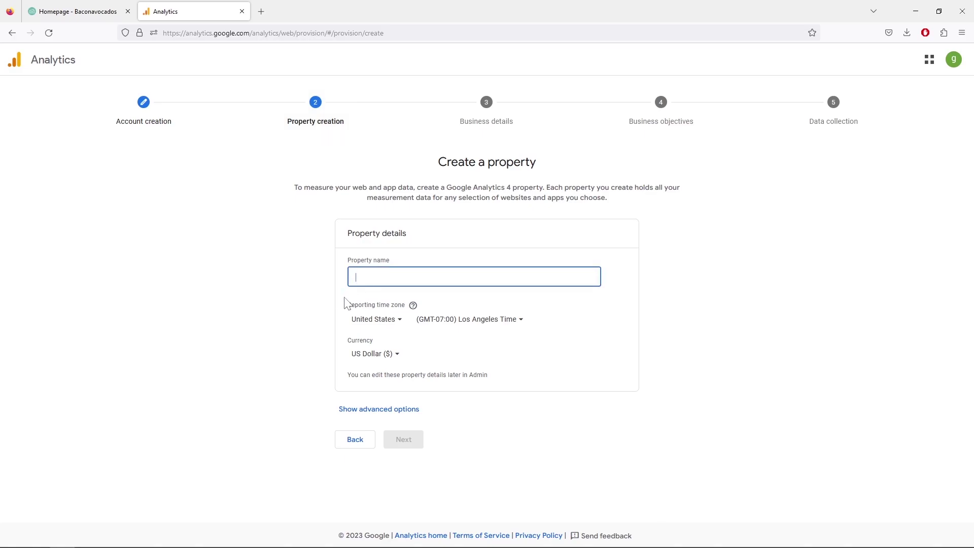
{"action": "type", "text": "Baconavocados"}
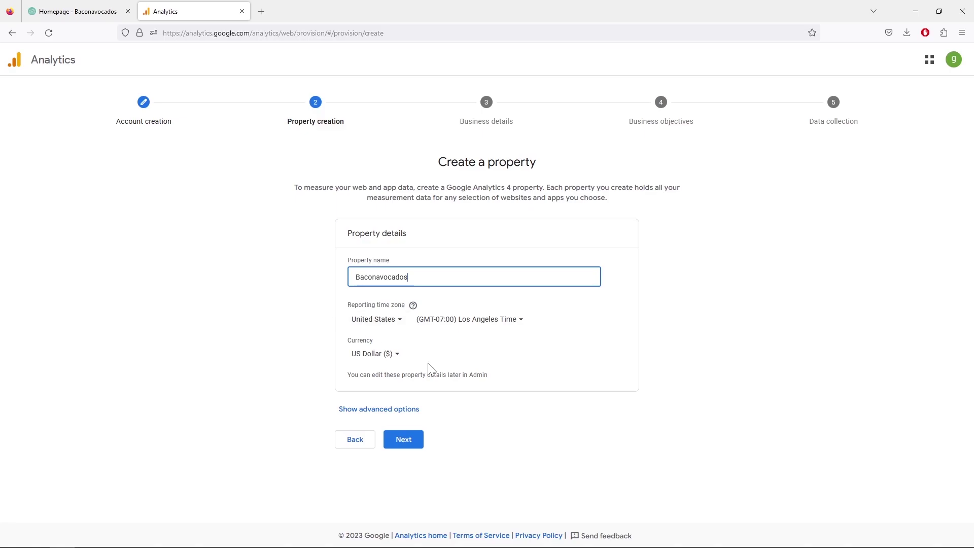
{"action": "left_click", "coordinate": [395, 359]}
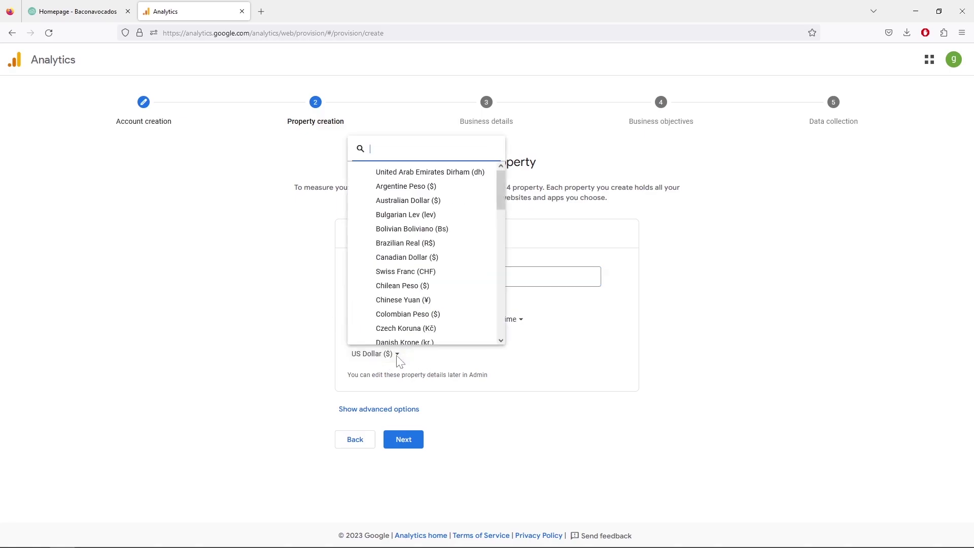
{"action": "left_click", "coordinate": [444, 364]}
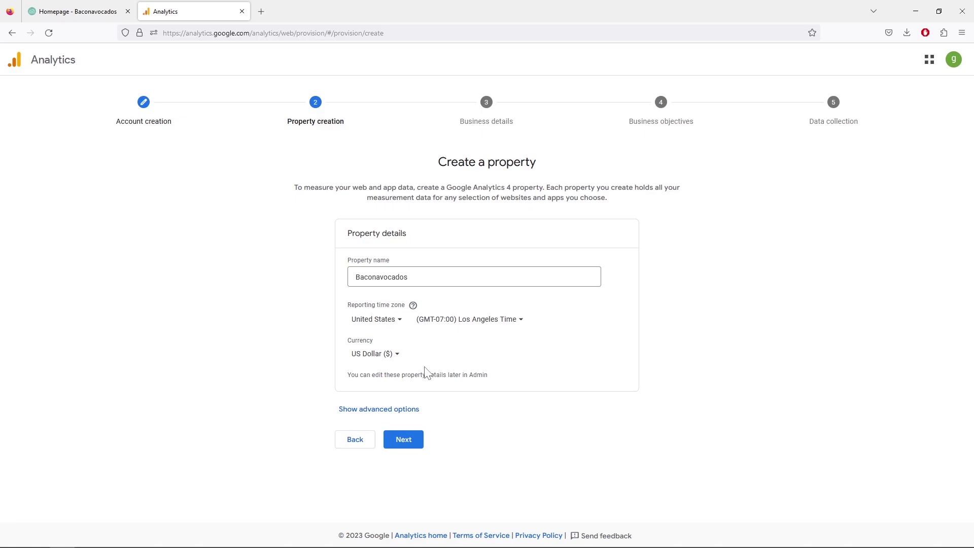
{"action": "left_click", "coordinate": [403, 442]}
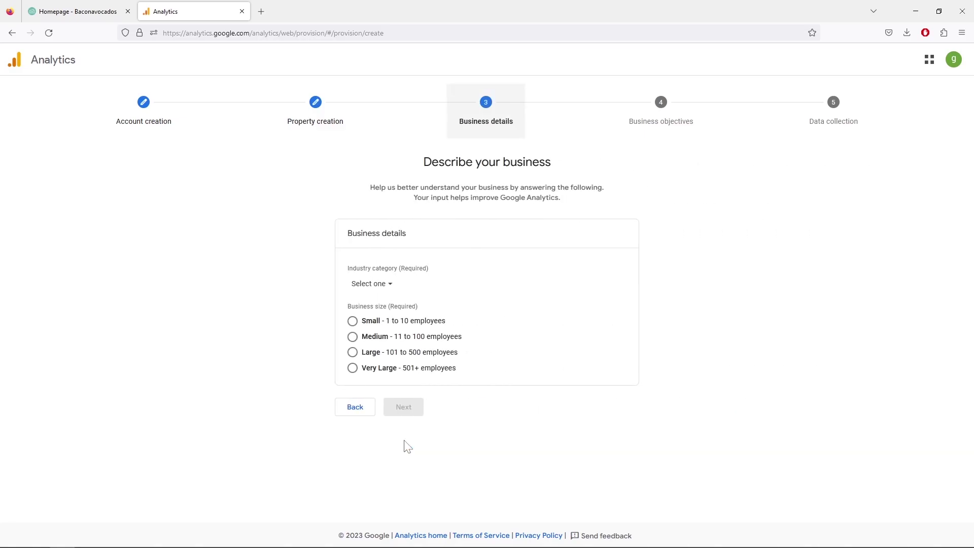
Set the industry category to Games and the business size to Small, and continue to the business objectives.
{"action": "left_click", "coordinate": [389, 289]}
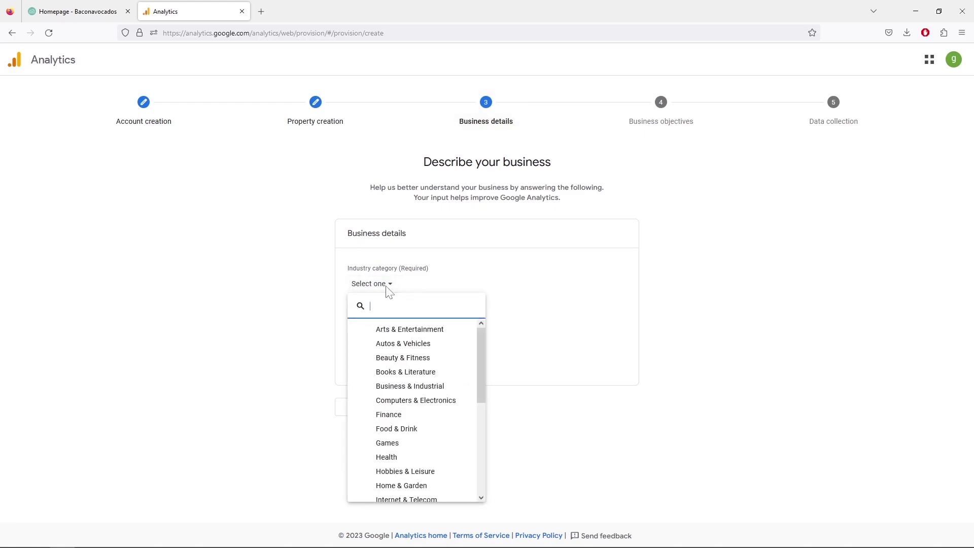
{"action": "left_click", "coordinate": [437, 442]}
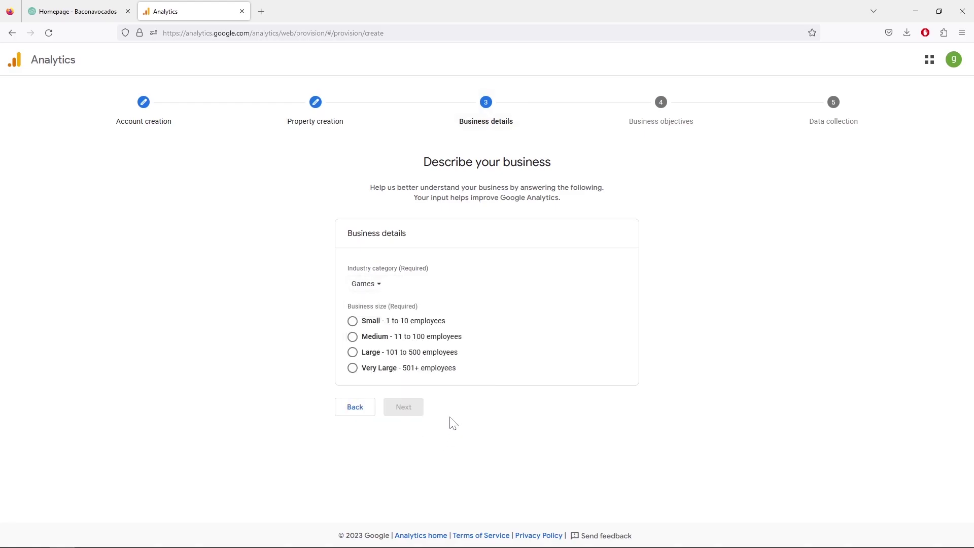
{"action": "left_click", "coordinate": [353, 322]}
{"action": "left_click", "coordinate": [413, 410]}
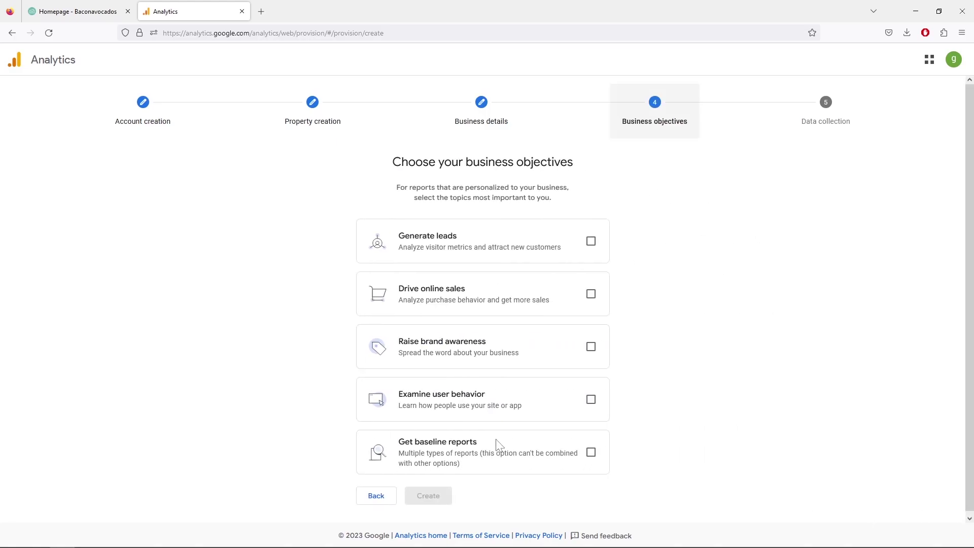
{"action": "left_click", "coordinate": [590, 294]}
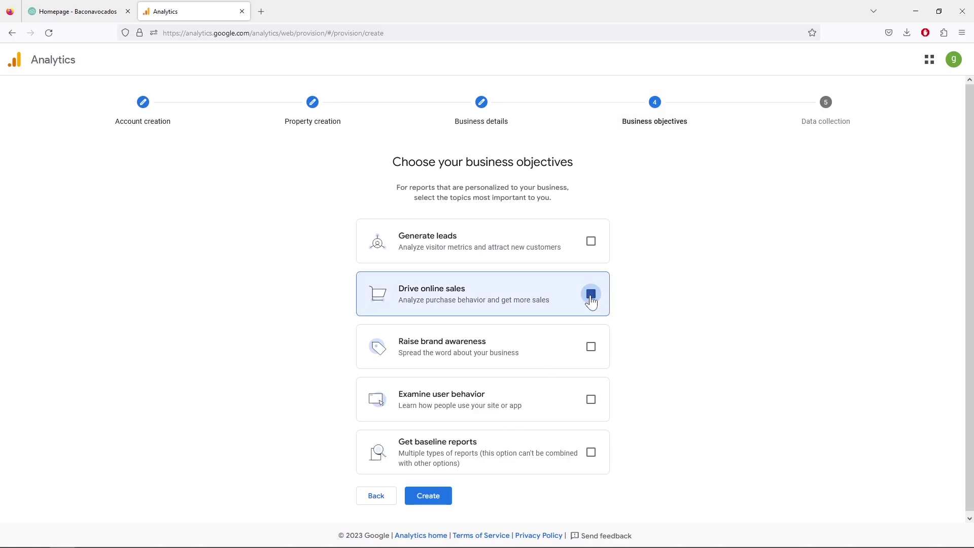
{"action": "left_click", "coordinate": [592, 346]}
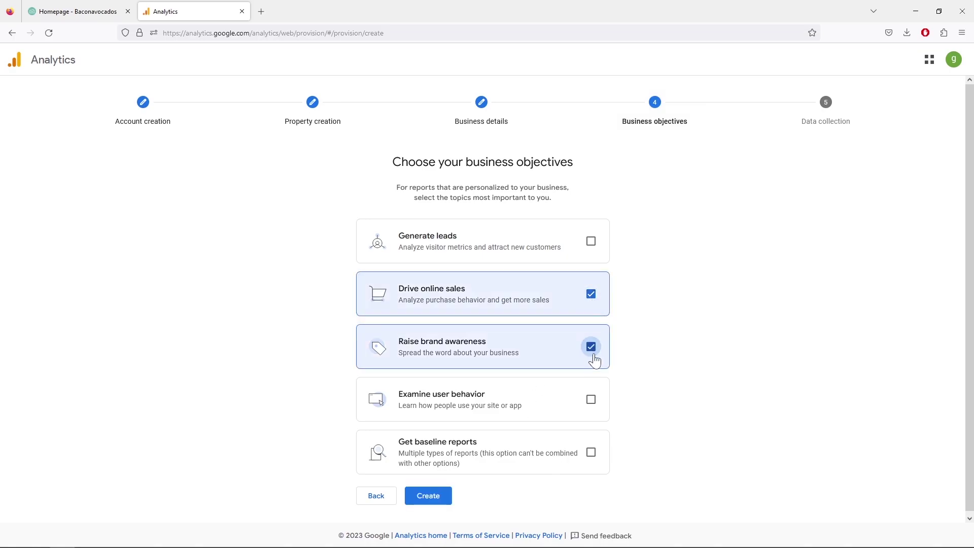
{"action": "left_click", "coordinate": [591, 399]}
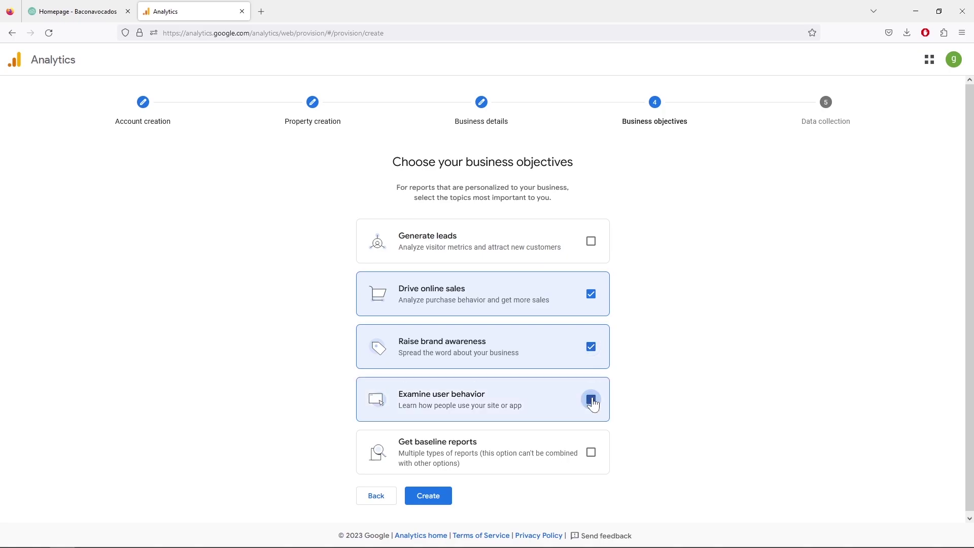
{"action": "left_click", "coordinate": [591, 452]}
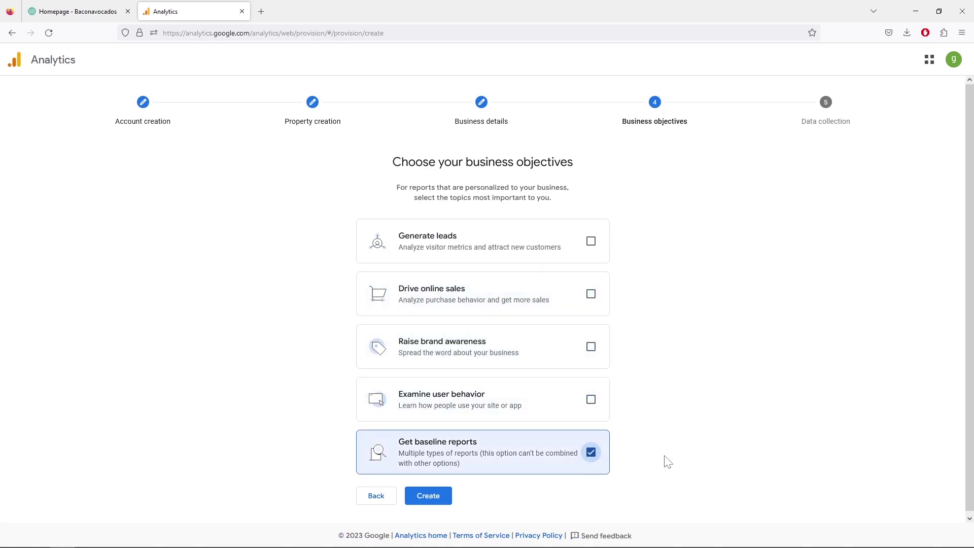
Select the Drive online sales, Raise brand awareness and Examine user behavior objectives, and create the property, accepting the service and data processing terms.
{"action": "left_click", "coordinate": [590, 299]}
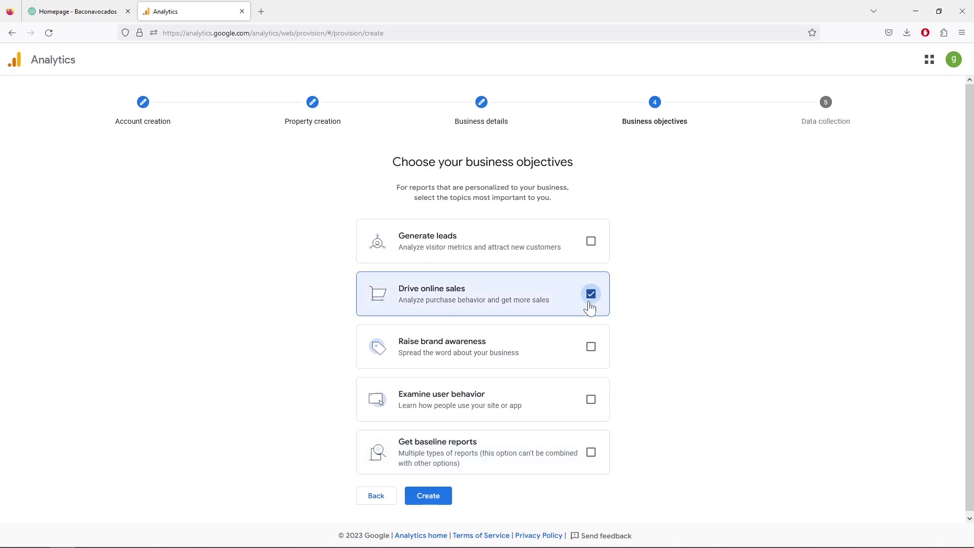
{"action": "left_click", "coordinate": [591, 351]}
{"action": "left_click", "coordinate": [591, 401]}
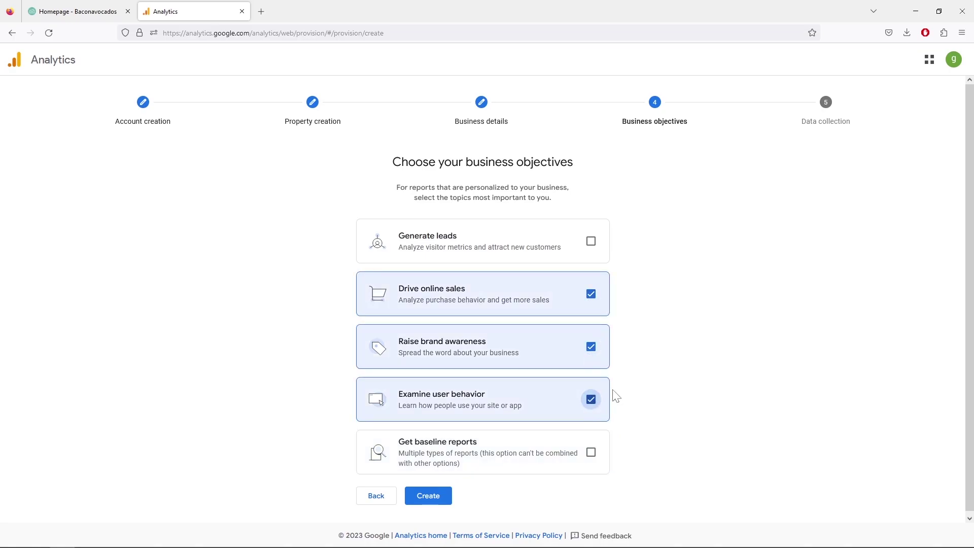
{"action": "left_click", "coordinate": [426, 496]}
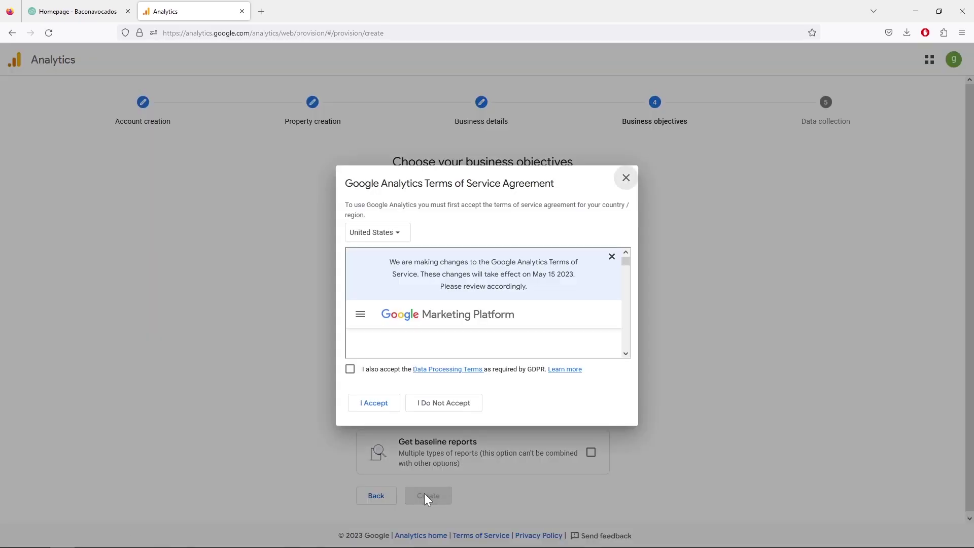
{"action": "left_click", "coordinate": [349, 370]}
{"action": "left_click", "coordinate": [376, 403]}
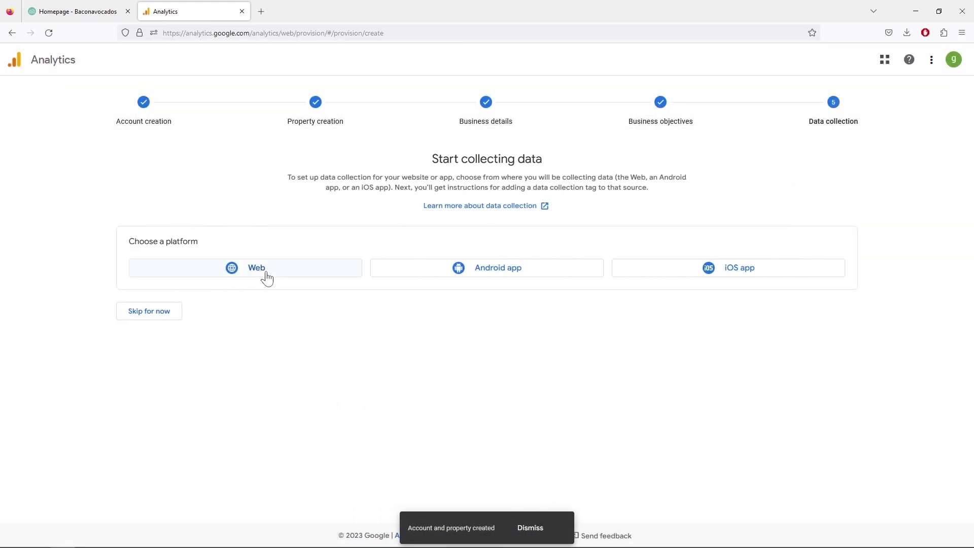
{"action": "left_click", "coordinate": [266, 271]}
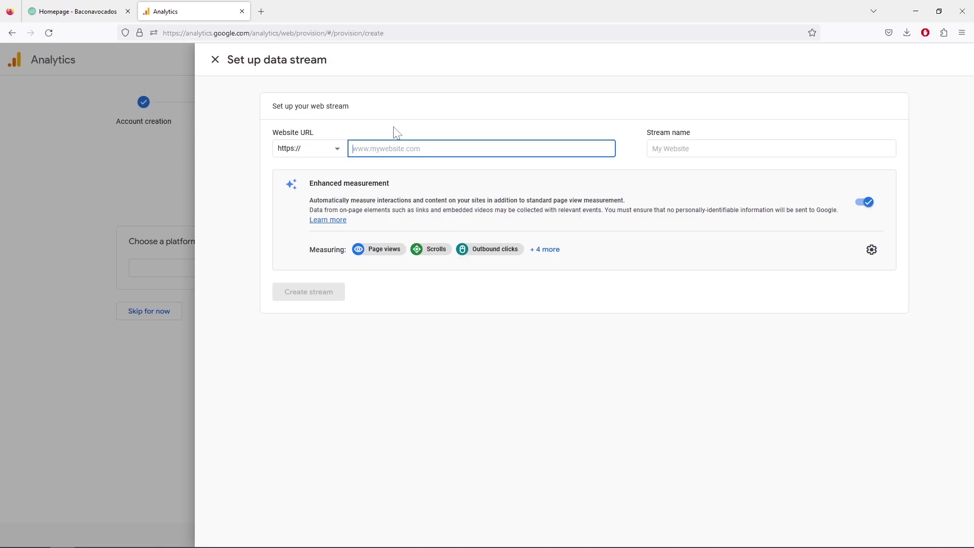
{"action": "type", "text": "baconavocados.com"}
{"action": "key", "text": "Tab"}
{"action": "type", "text": "Baconavocados"}
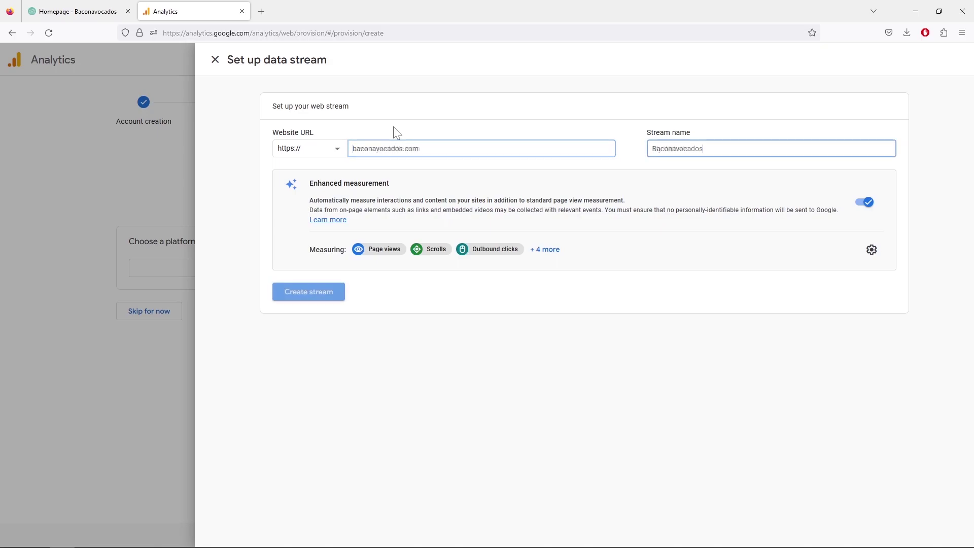
{"action": "left_click", "coordinate": [329, 292]}
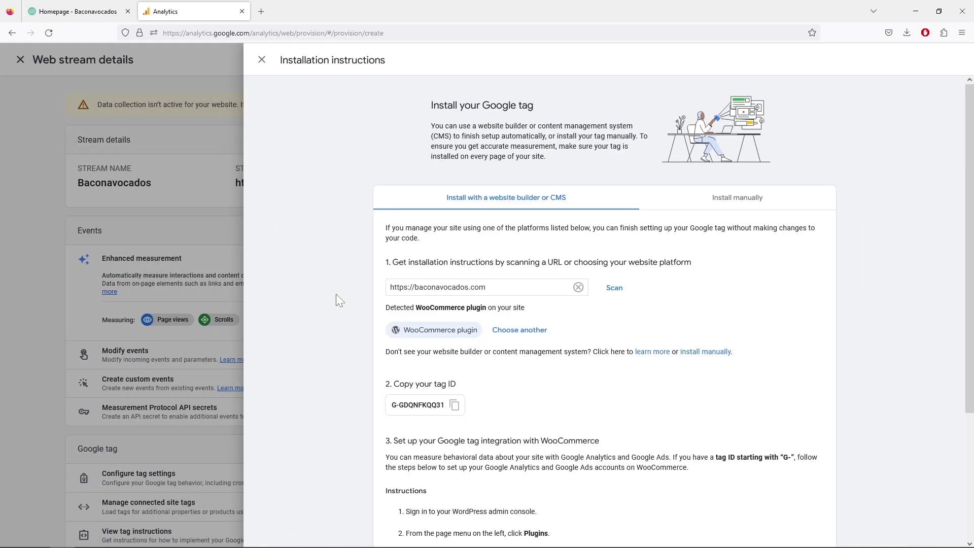
Review the Google tag installation instructions and the web stream details of the Baconavocados stream, and return to the stream list.
{"action": "scroll", "coordinate": [336, 294], "scroll_direction": "down", "scroll_amount": 5}
{"action": "scroll", "coordinate": [336, 293], "scroll_direction": "up", "scroll_amount": 5}
{"action": "left_click", "coordinate": [262, 60]}
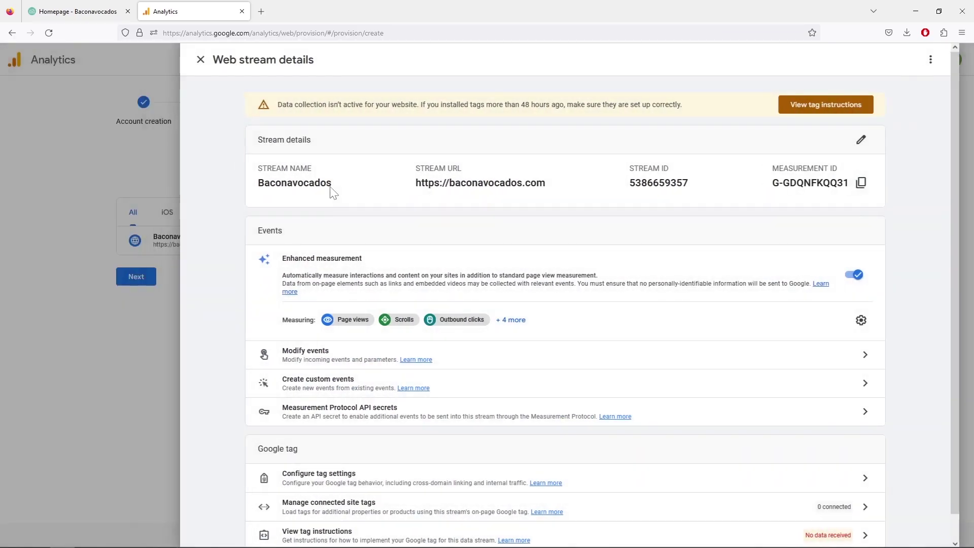
{"action": "scroll", "coordinate": [456, 239], "scroll_direction": "down", "scroll_amount": 1}
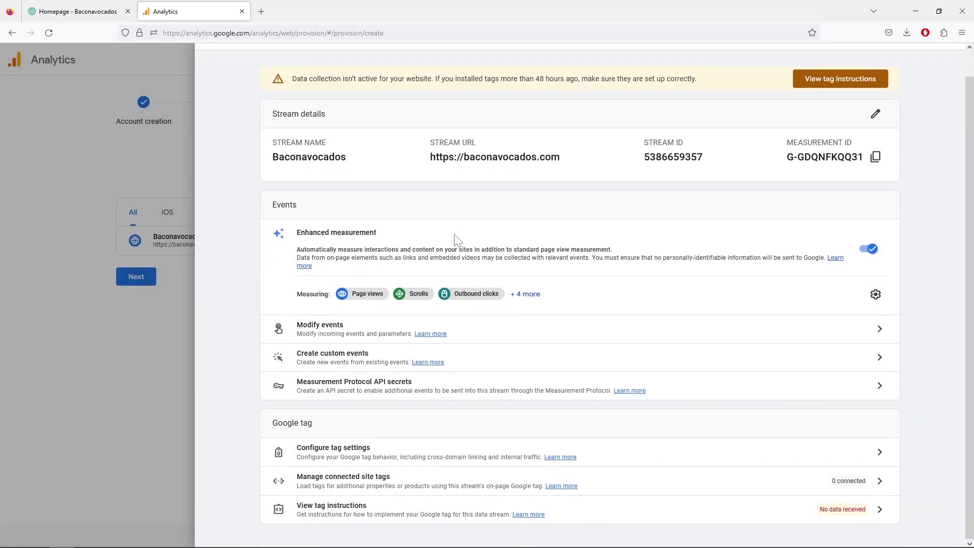
{"action": "scroll", "coordinate": [466, 262], "scroll_direction": "up", "scroll_amount": 1}
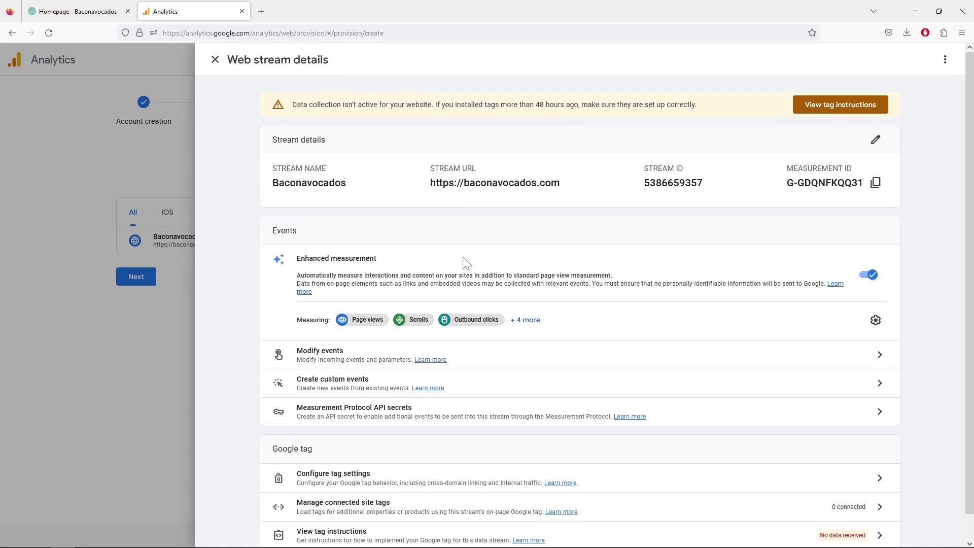
{"action": "scroll", "coordinate": [465, 263], "scroll_direction": "down", "scroll_amount": 1}
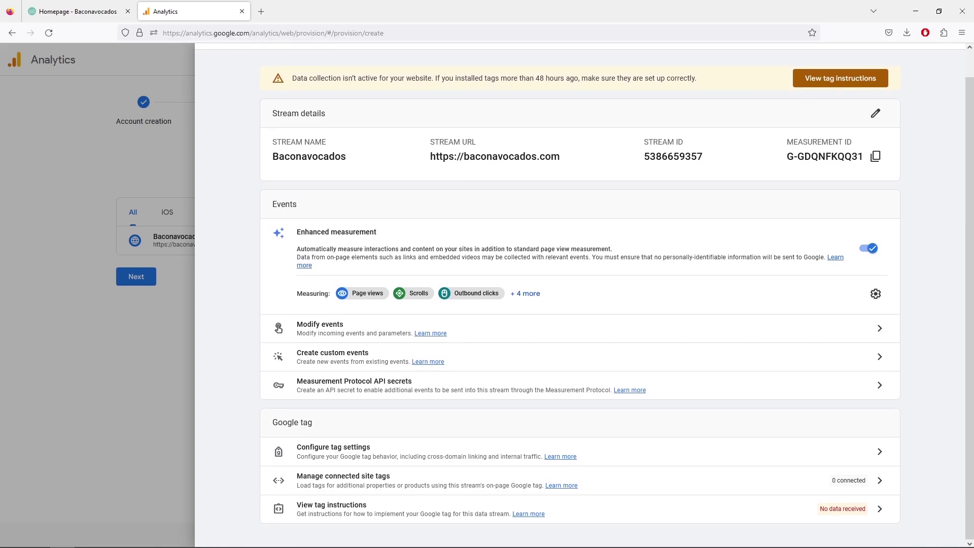
{"action": "scroll", "coordinate": [466, 263], "scroll_direction": "up", "scroll_amount": 1}
{"action": "left_click", "coordinate": [215, 60]}
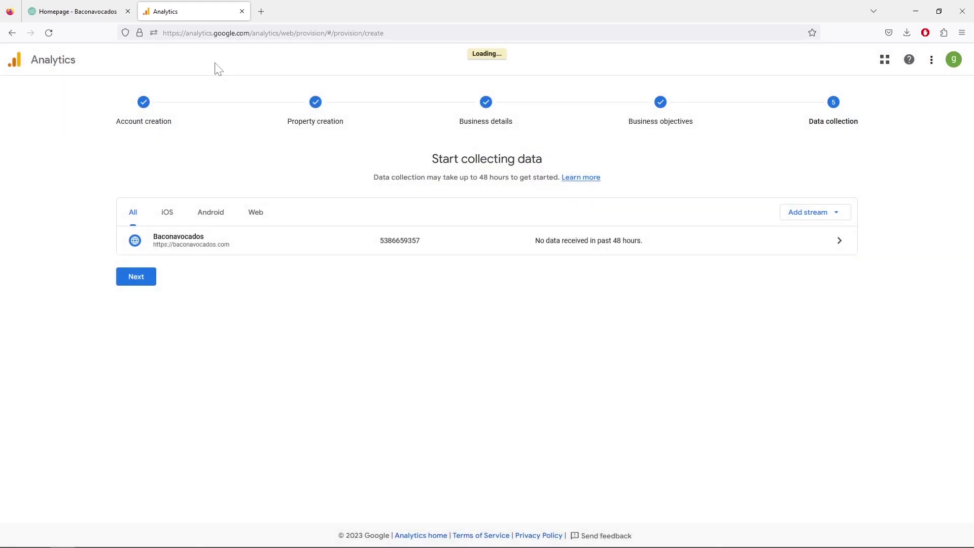
{"action": "left_click", "coordinate": [237, 247]}
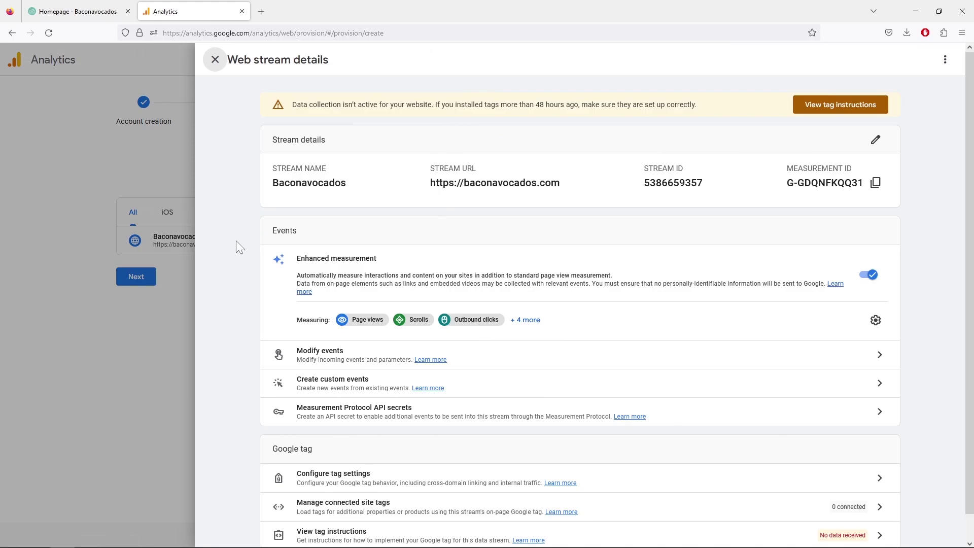
{"action": "left_click", "coordinate": [216, 63]}
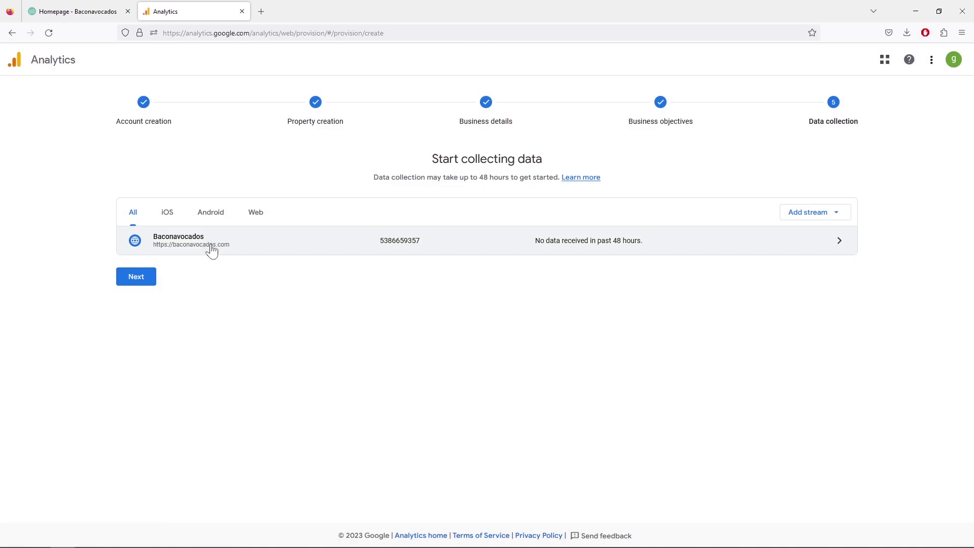
Finish the data collection setup, continue to the Analytics home page, and save the email communication preferences with all options unchecked.
{"action": "left_click", "coordinate": [142, 278]}
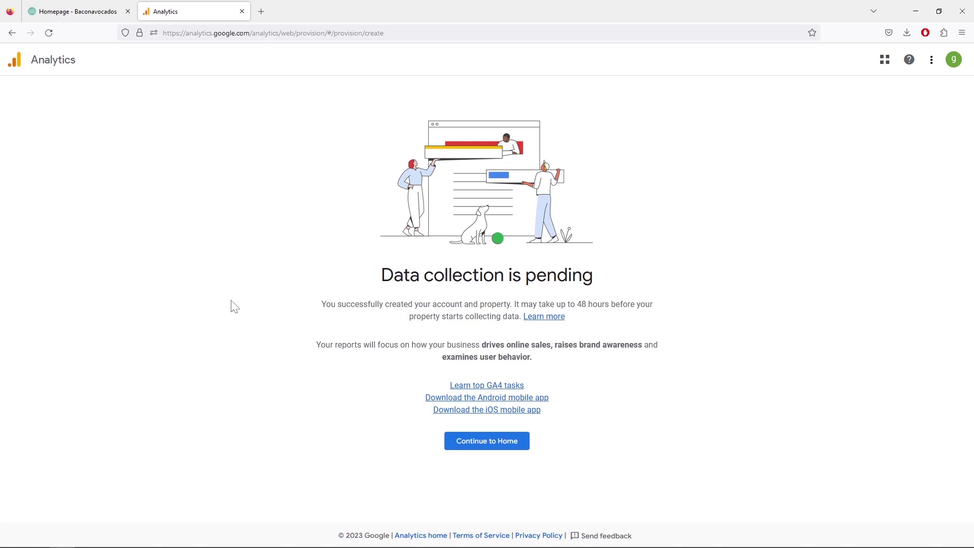
{"action": "left_click", "coordinate": [491, 444]}
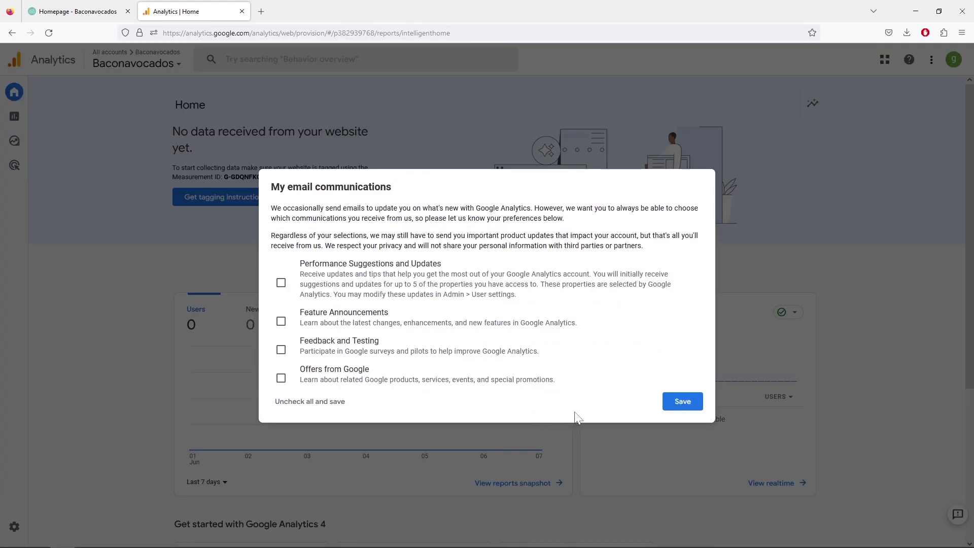
{"action": "left_click", "coordinate": [672, 402]}
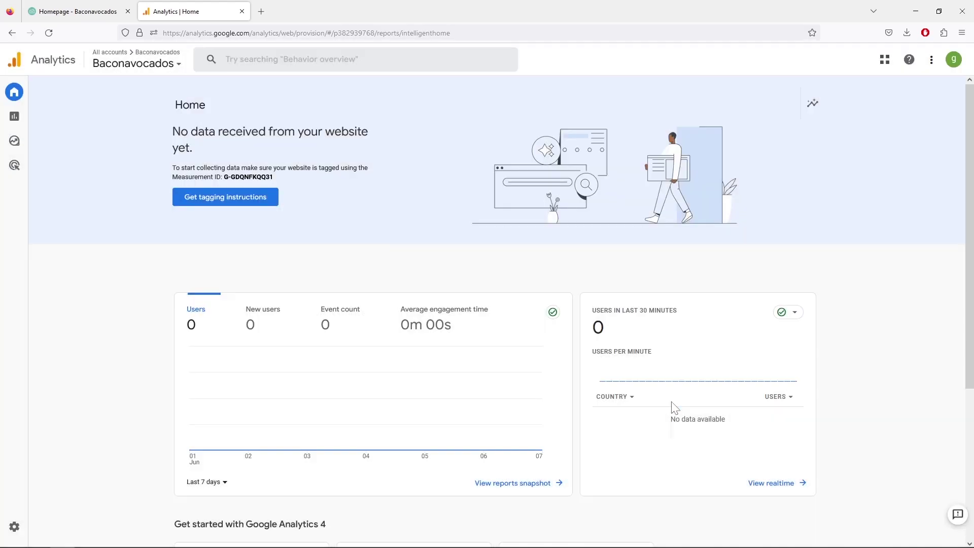
{"action": "scroll", "coordinate": [675, 406], "scroll_direction": "down", "scroll_amount": 5}
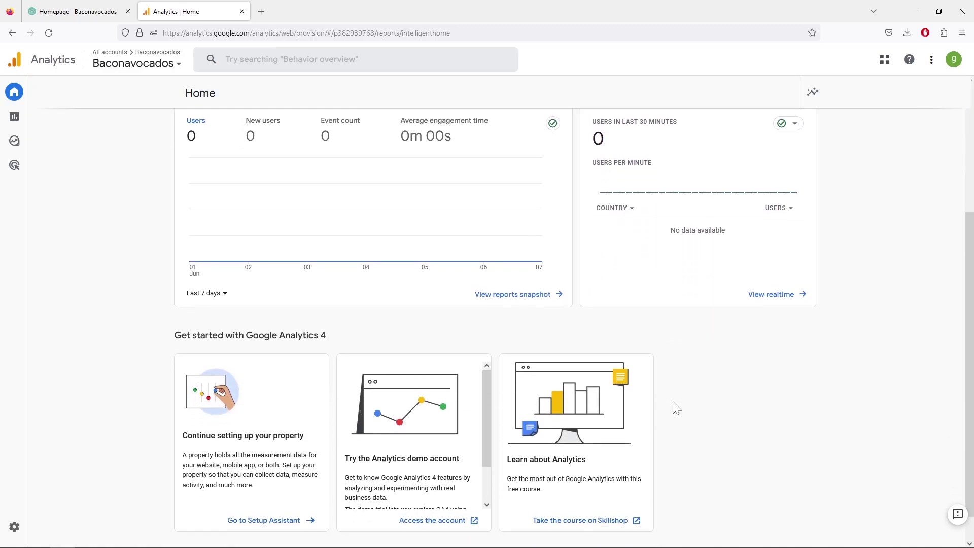
{"action": "scroll", "coordinate": [690, 407], "scroll_direction": "up", "scroll_amount": 2}
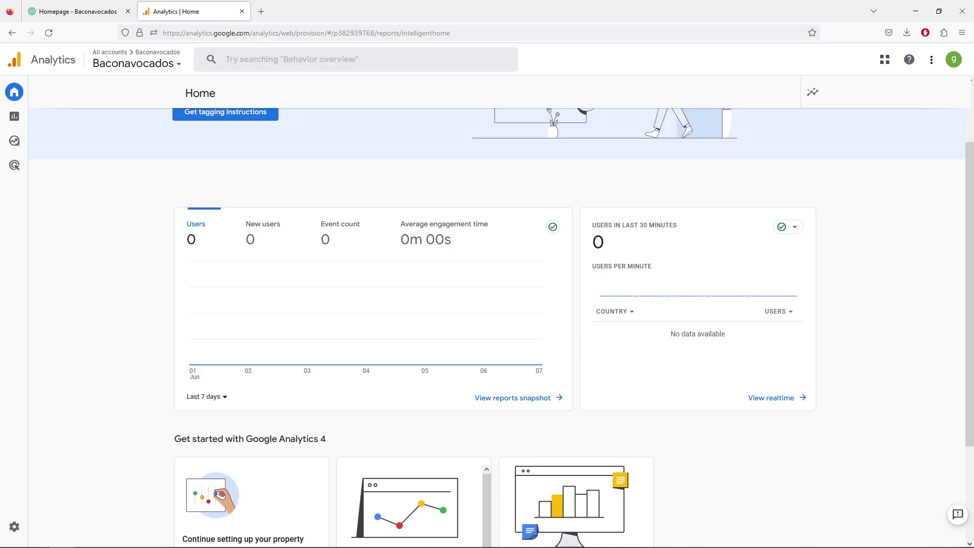
Search the web for "google tag manager" in a new tab and open the Google Tag Manager site.
{"action": "left_click", "coordinate": [261, 12]}
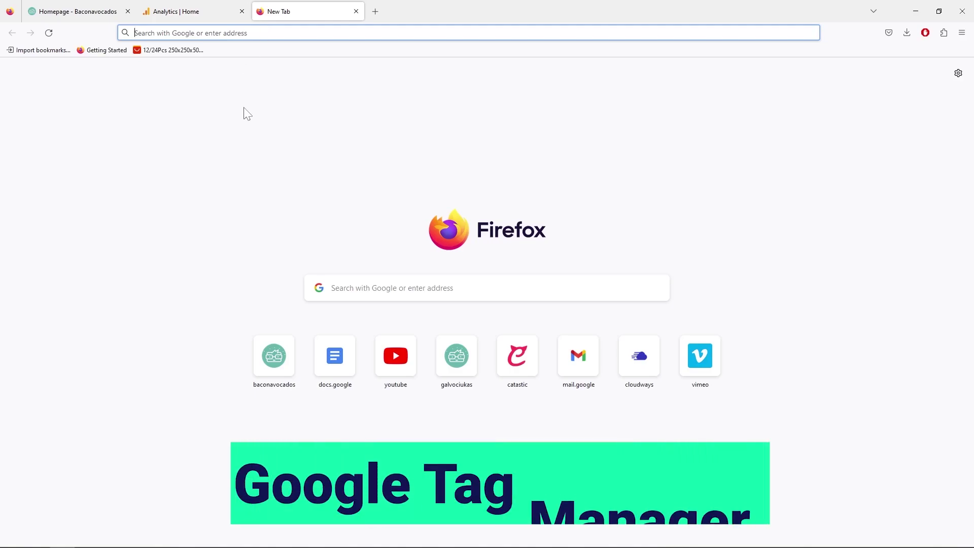
{"action": "type", "text": "google tag manager"}
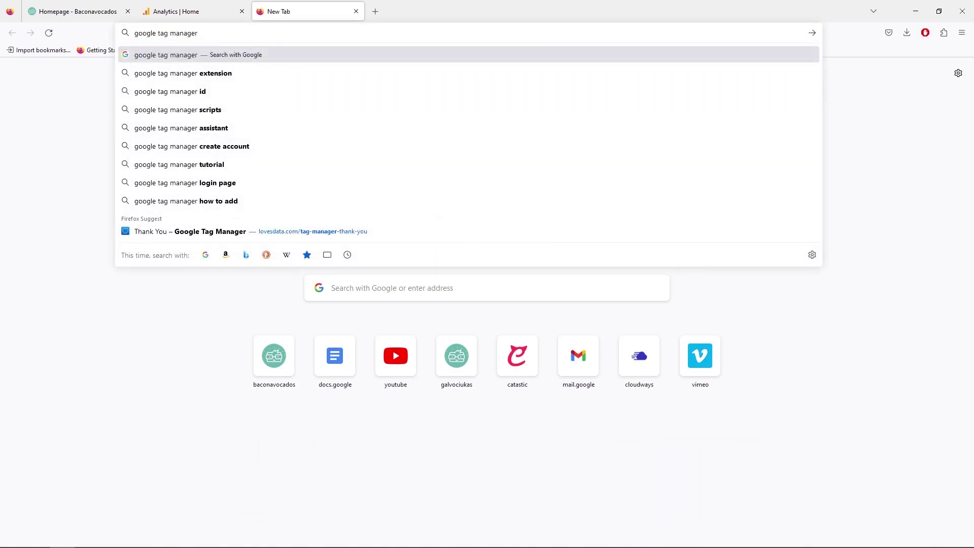
{"action": "key", "text": "Return"}
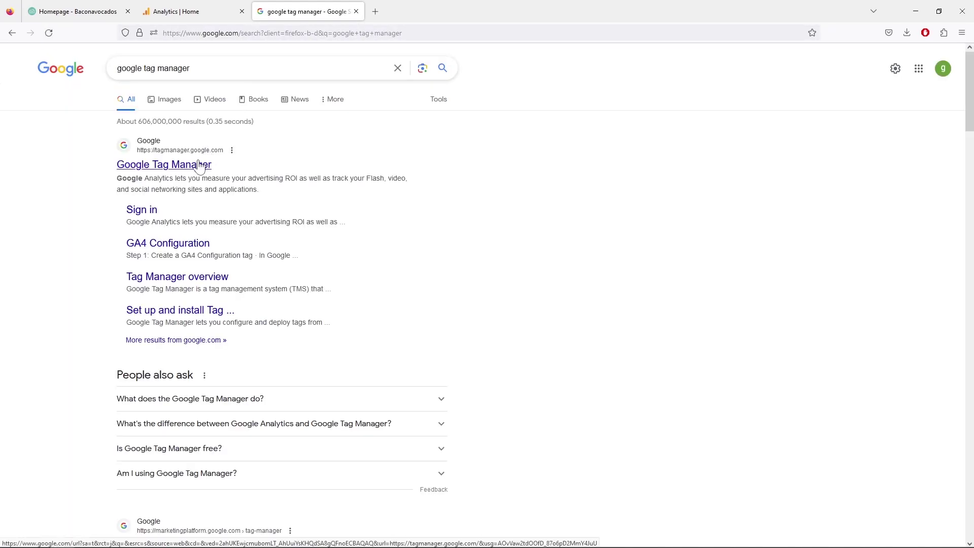
{"action": "left_click", "coordinate": [198, 165]}
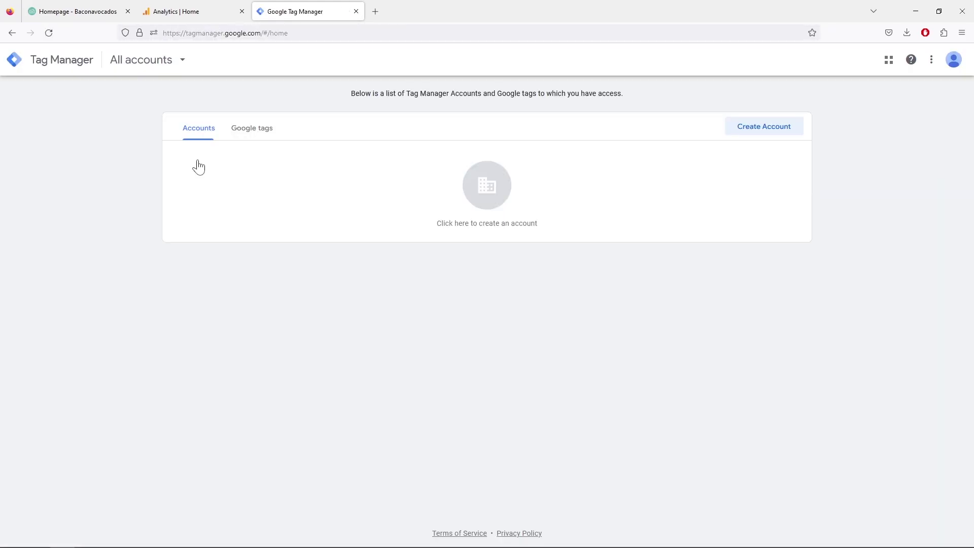
Fill in a new Tag Manager account named Baconavocados with a container named baconavocados.com for the Web platform.
{"action": "left_click", "coordinate": [763, 128]}
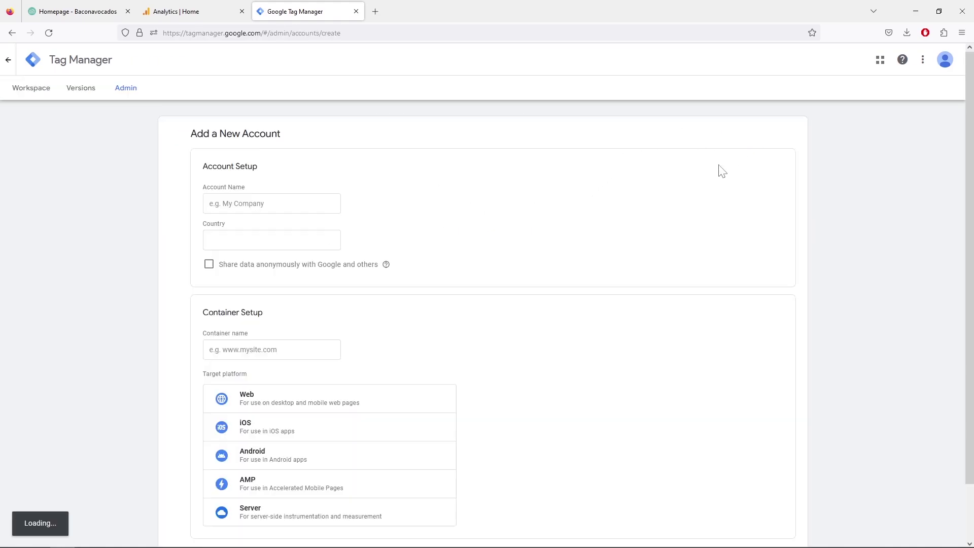
{"action": "left_click", "coordinate": [336, 209]}
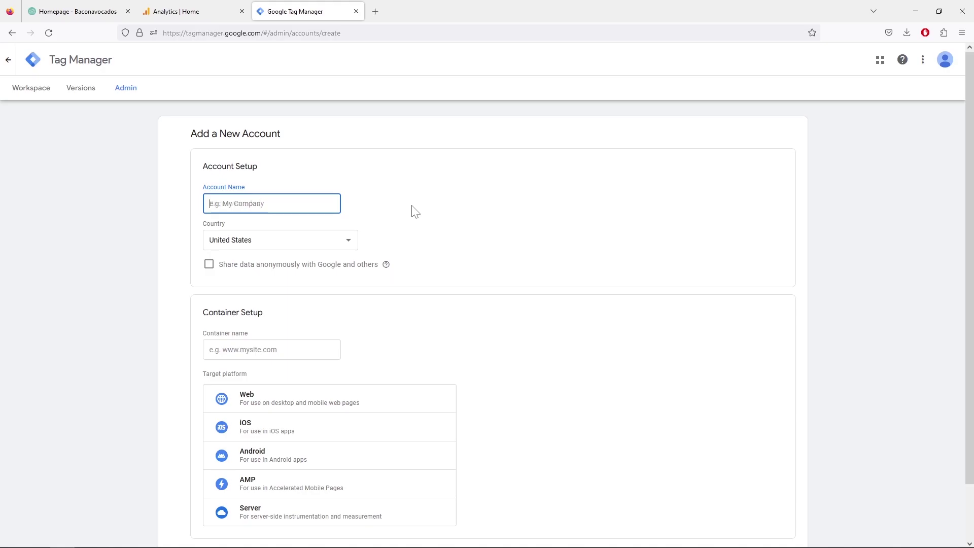
{"action": "type", "text": "Baconavocados"}
{"action": "scroll", "coordinate": [415, 212], "scroll_direction": "down", "scroll_amount": 2}
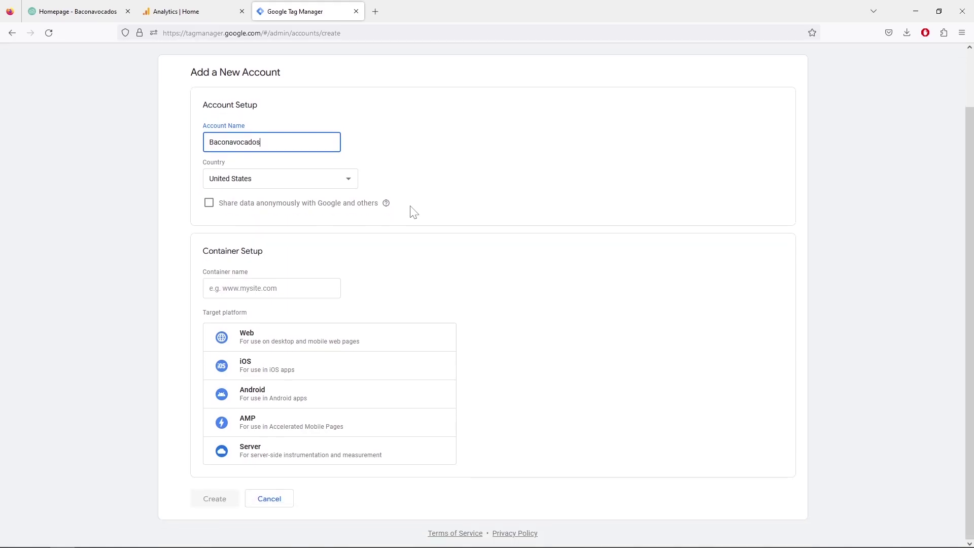
{"action": "left_click", "coordinate": [329, 288]}
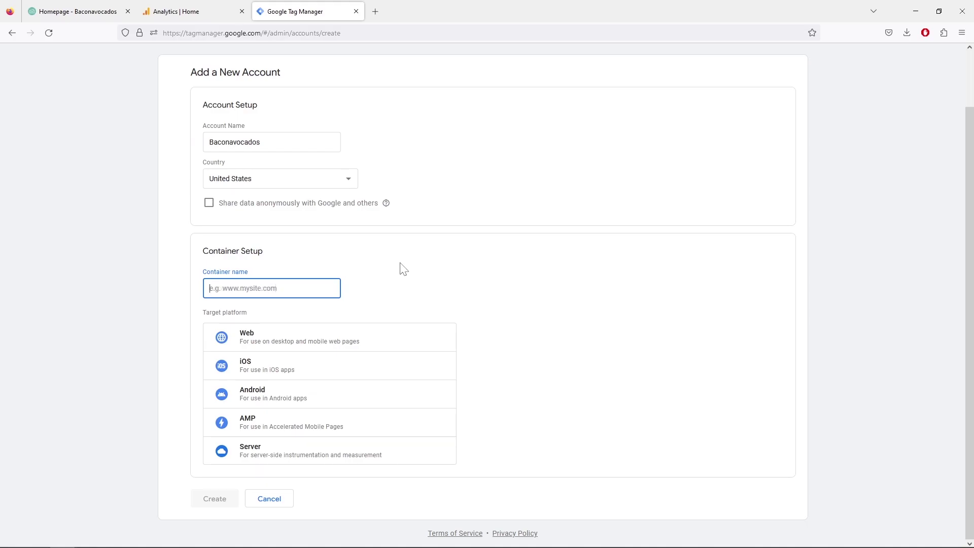
{"action": "type", "text": "baconavocados.com"}
{"action": "left_click", "coordinate": [376, 337]}
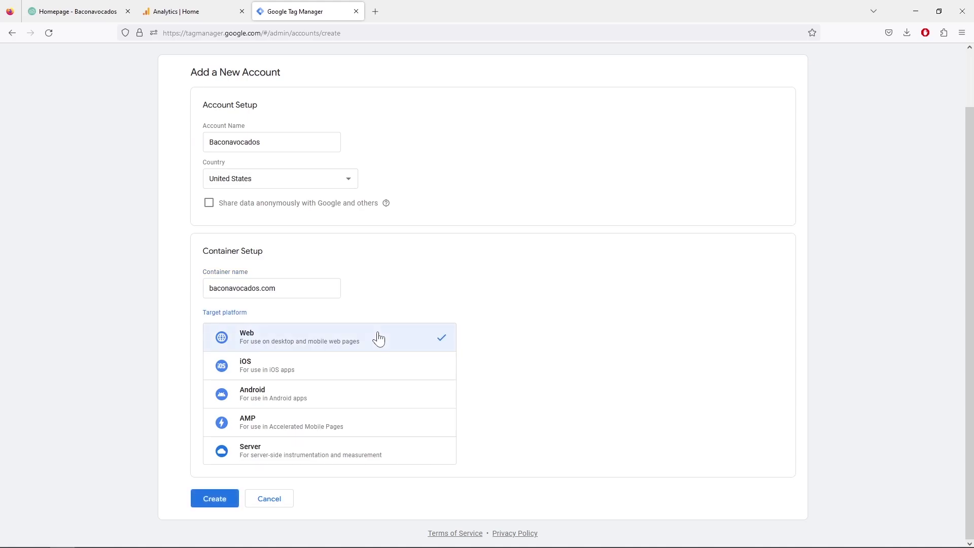
Create the account, accept the Google Tag Manager Terms of Service Agreement, and dismiss the installation code.
{"action": "left_click", "coordinate": [218, 500]}
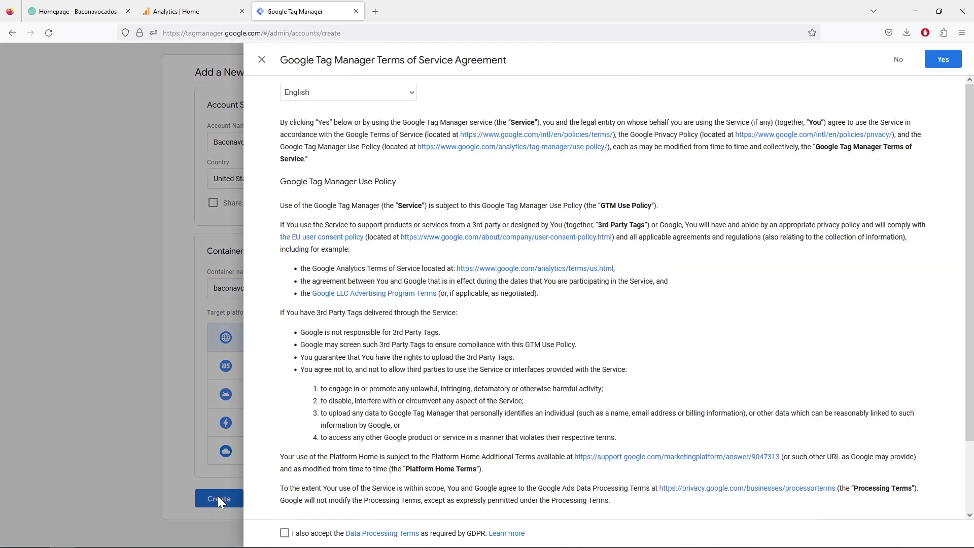
{"action": "left_click", "coordinate": [944, 61]}
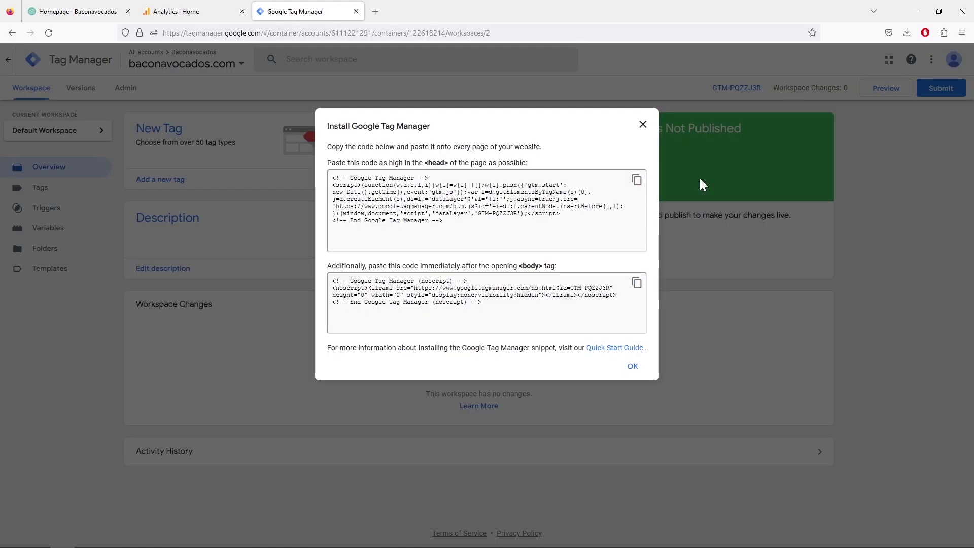
{"action": "left_click", "coordinate": [642, 124]}
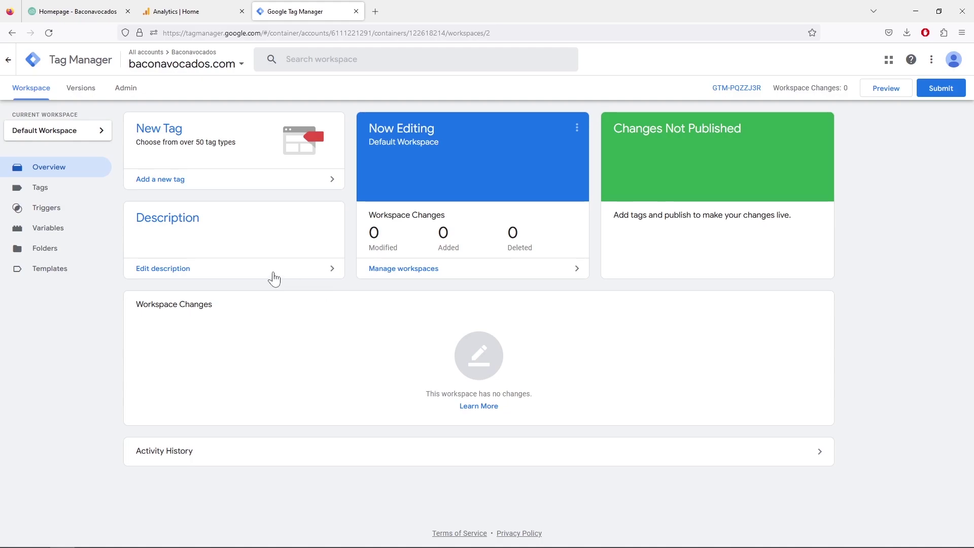
Add a new tag of type Google Analytics: GA4 Configuration and name it "Analytics | GA4".
{"action": "left_click", "coordinate": [72, 196]}
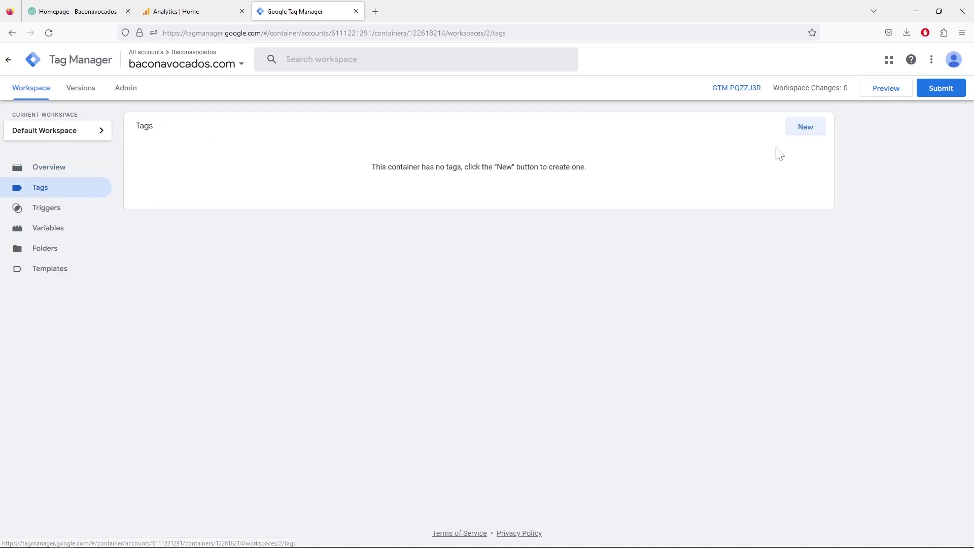
{"action": "left_click", "coordinate": [810, 131]}
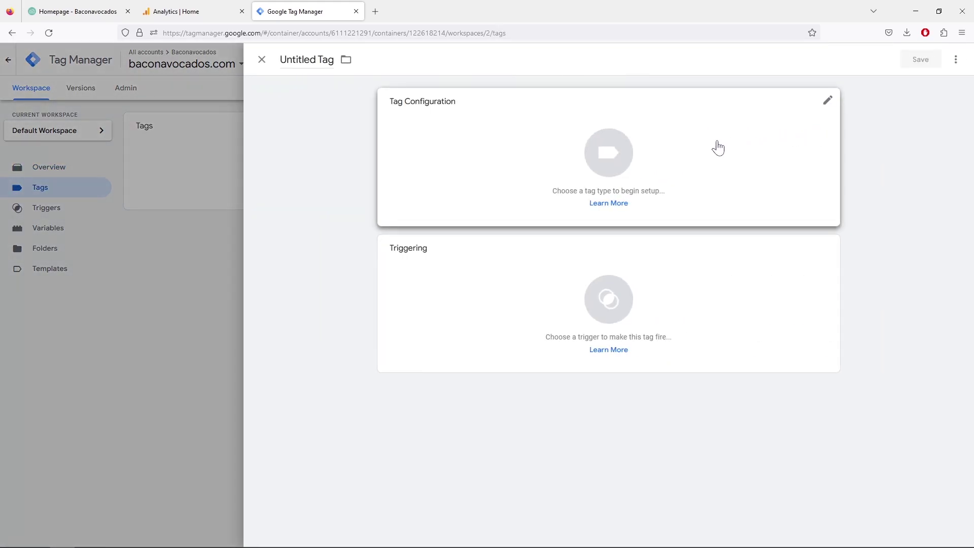
{"action": "left_click", "coordinate": [608, 152]}
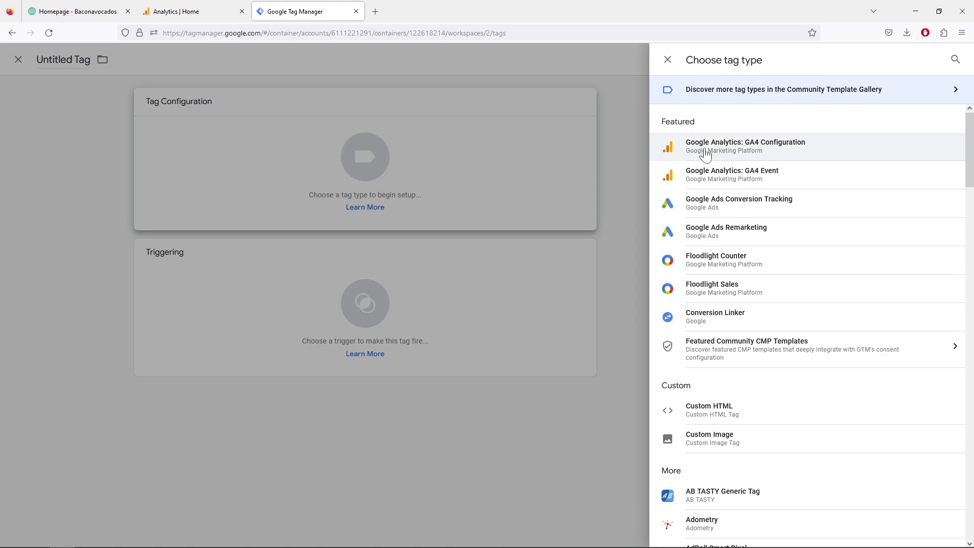
{"action": "left_click", "coordinate": [705, 147]}
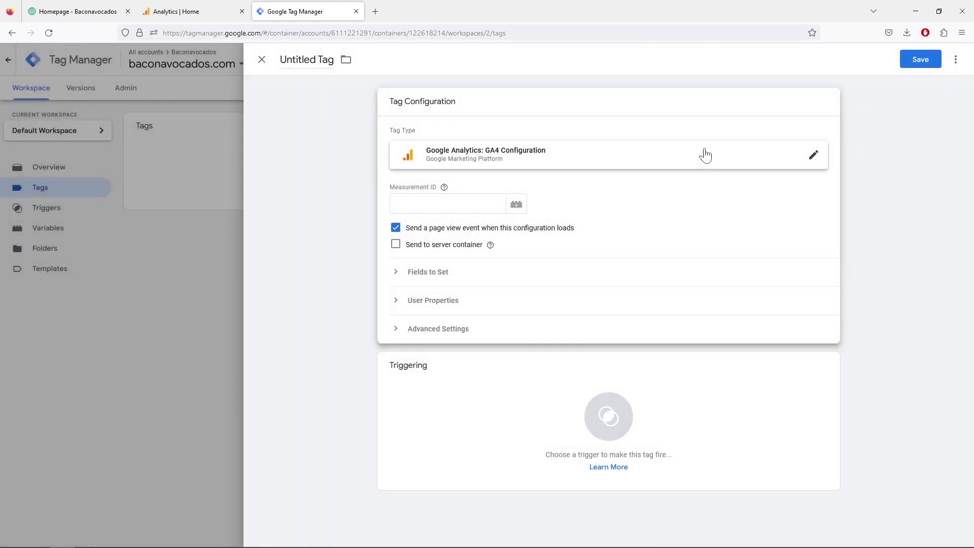
{"action": "left_click_drag", "start_coordinate": [281, 59], "coordinate": [334, 60]}
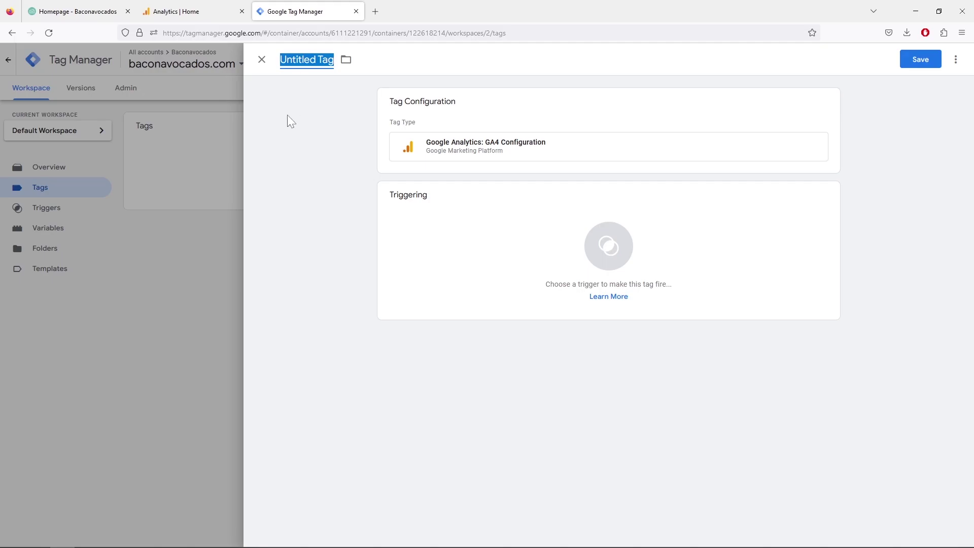
{"action": "type", "text": "Analytics | GA4"}
{"action": "key", "text": "Return"}
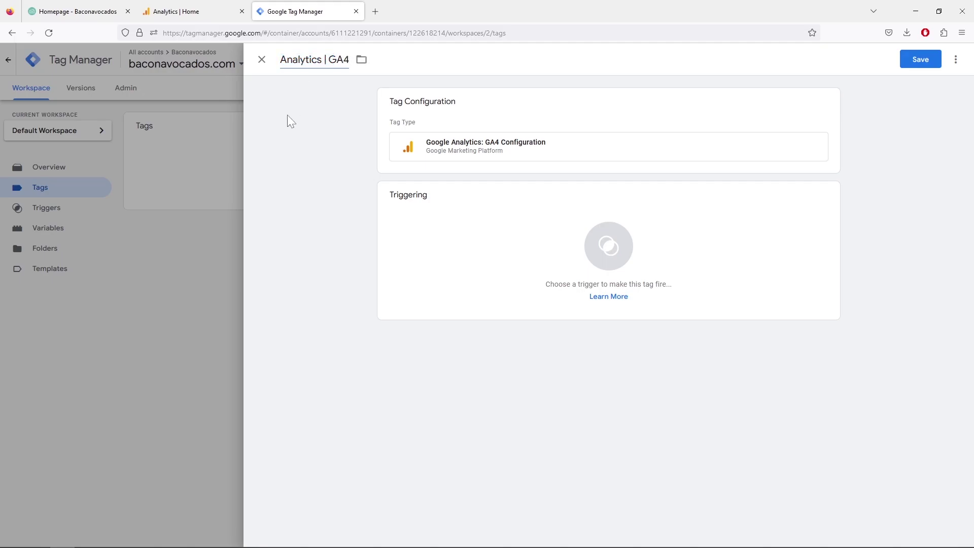
Copy the Baconavocados web stream's Measurement ID from Google Analytics and paste it as the GA4 tag's Measurement ID in Tag Manager.
{"action": "left_click", "coordinate": [502, 152]}
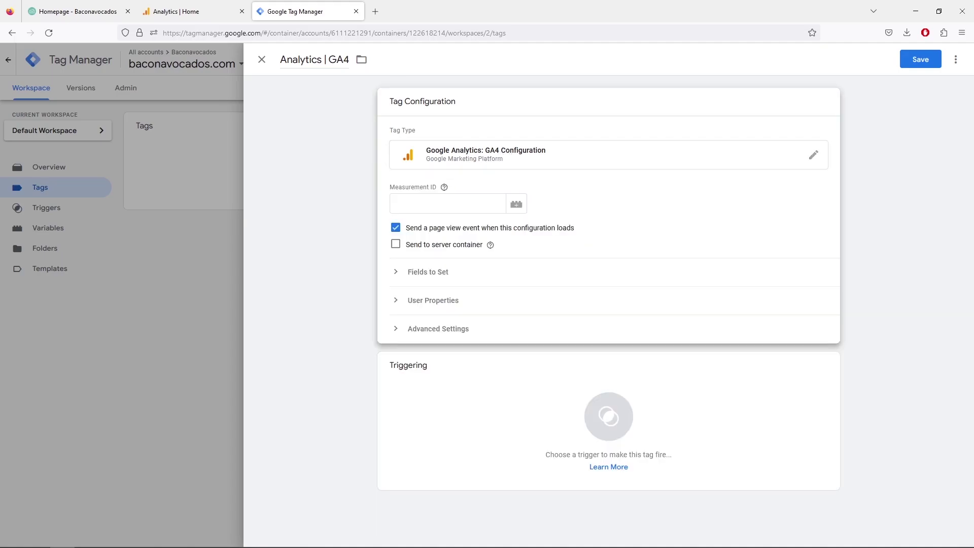
{"action": "left_click", "coordinate": [391, 203]}
{"action": "left_click", "coordinate": [175, 12]}
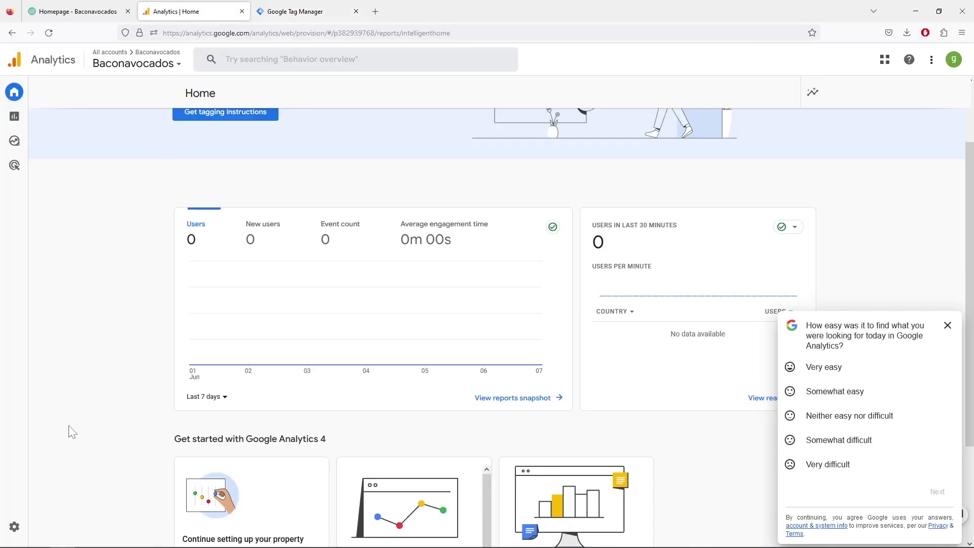
{"action": "left_click", "coordinate": [15, 527]}
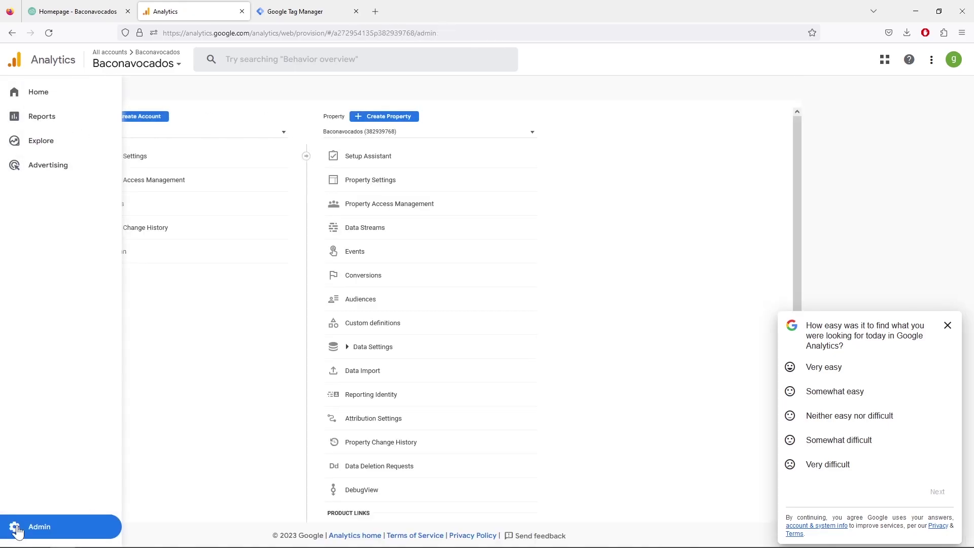
{"action": "left_click", "coordinate": [384, 235]}
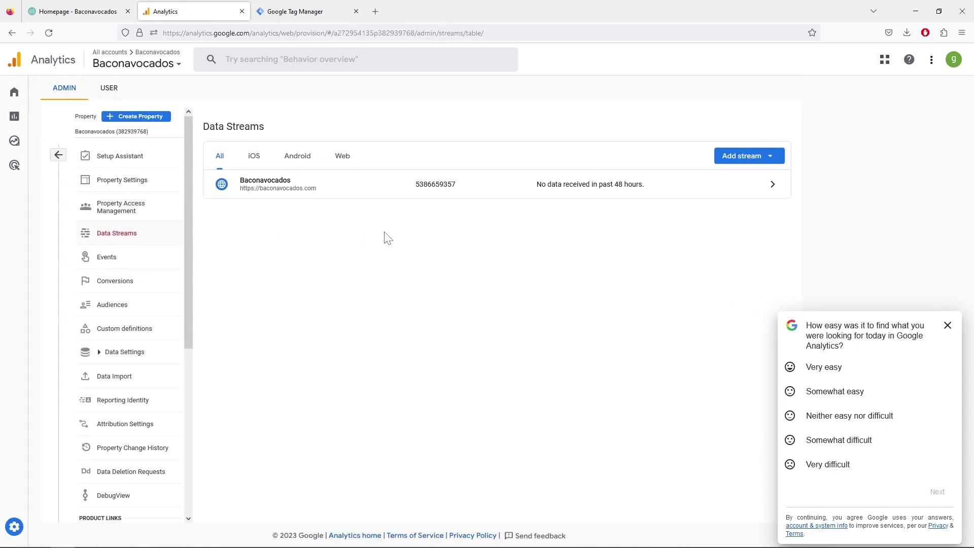
{"action": "left_click", "coordinate": [384, 197]}
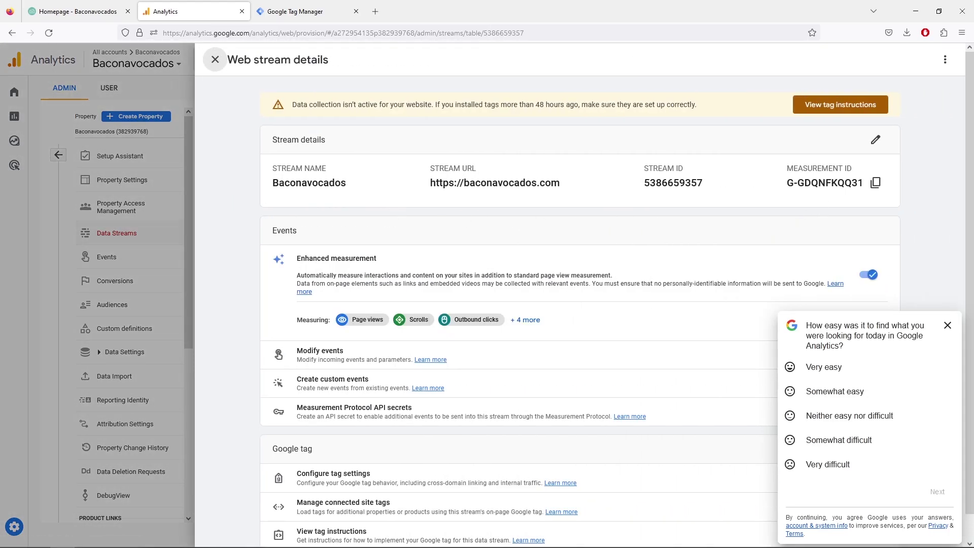
{"action": "left_click", "coordinate": [876, 183]}
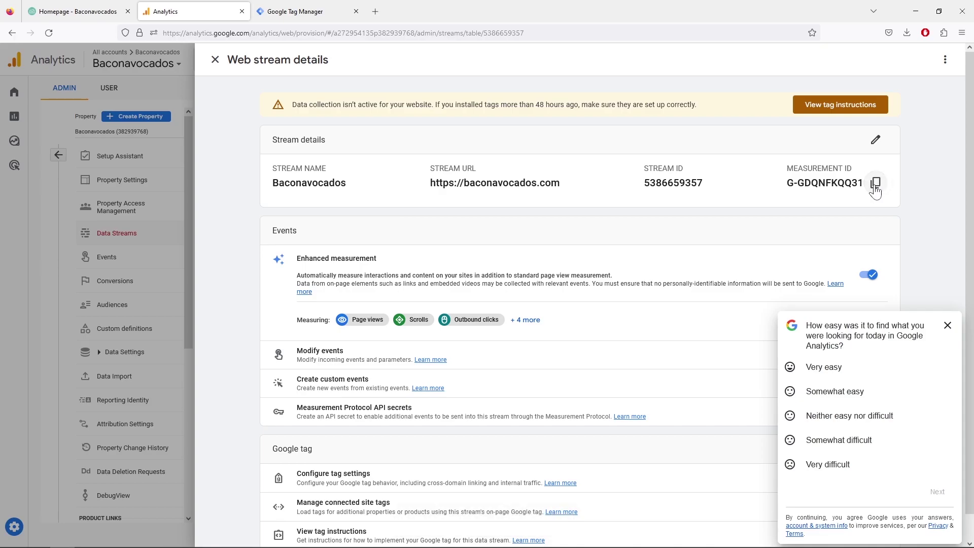
{"action": "left_click", "coordinate": [302, 20]}
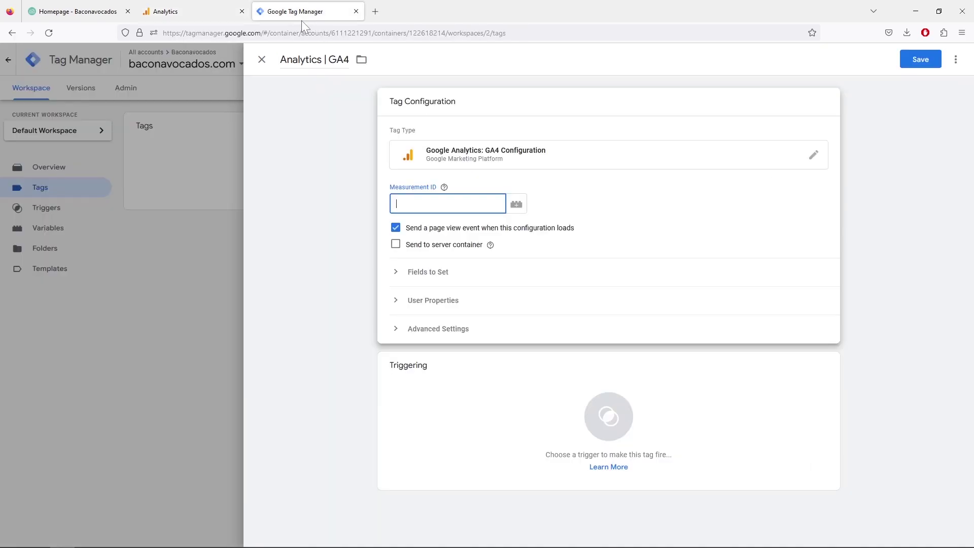
{"action": "right_click", "coordinate": [441, 203]}
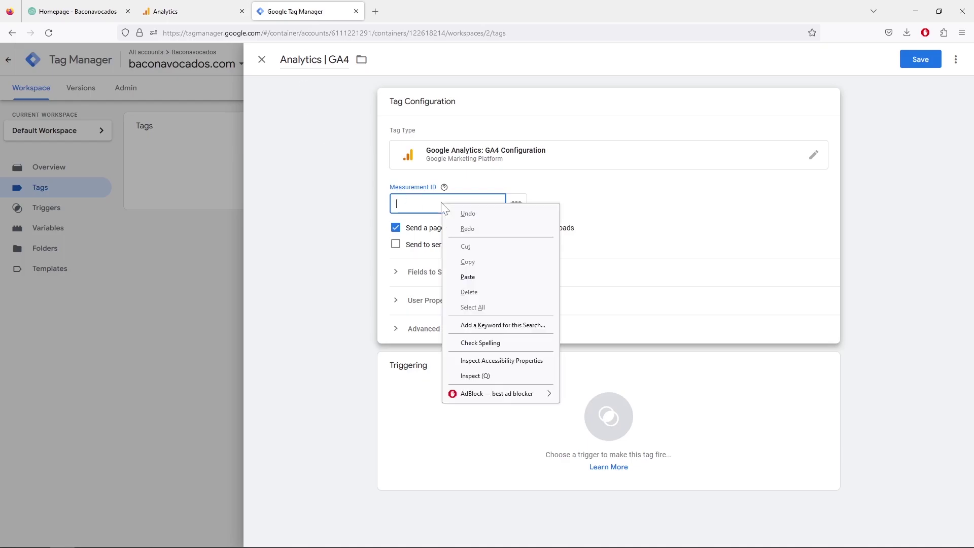
{"action": "left_click", "coordinate": [502, 277]}
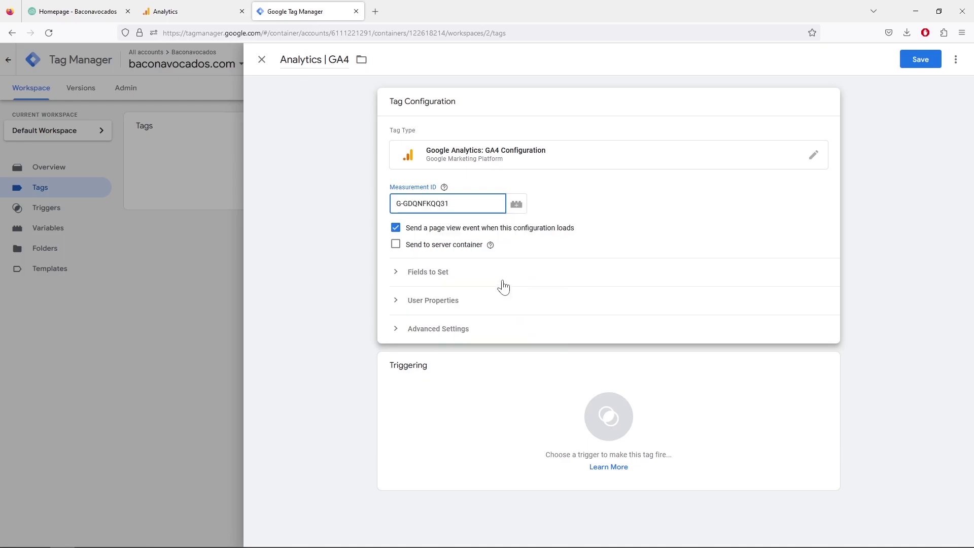
Set the GA4 tag to fire on the All Pages trigger and save the tag.
{"action": "left_click", "coordinate": [508, 396]}
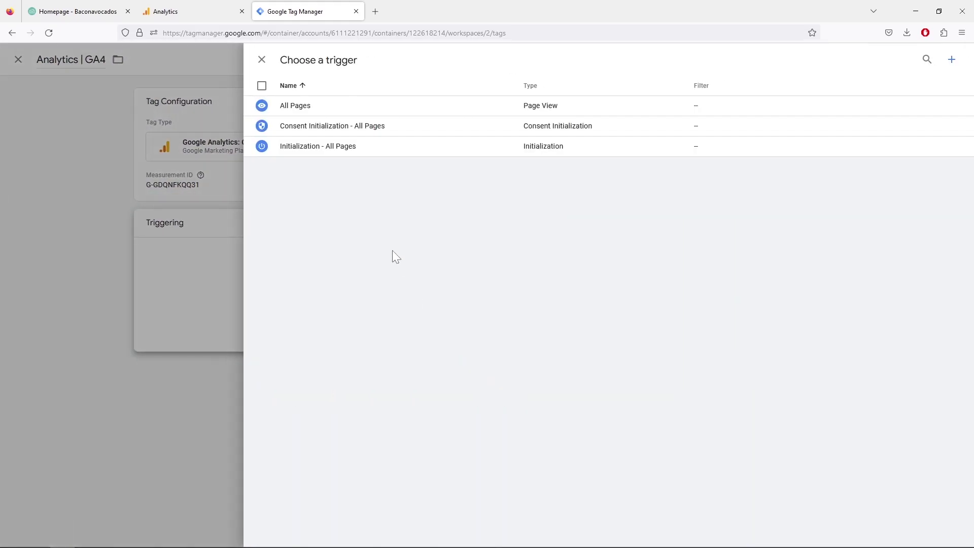
{"action": "left_click", "coordinate": [323, 115]}
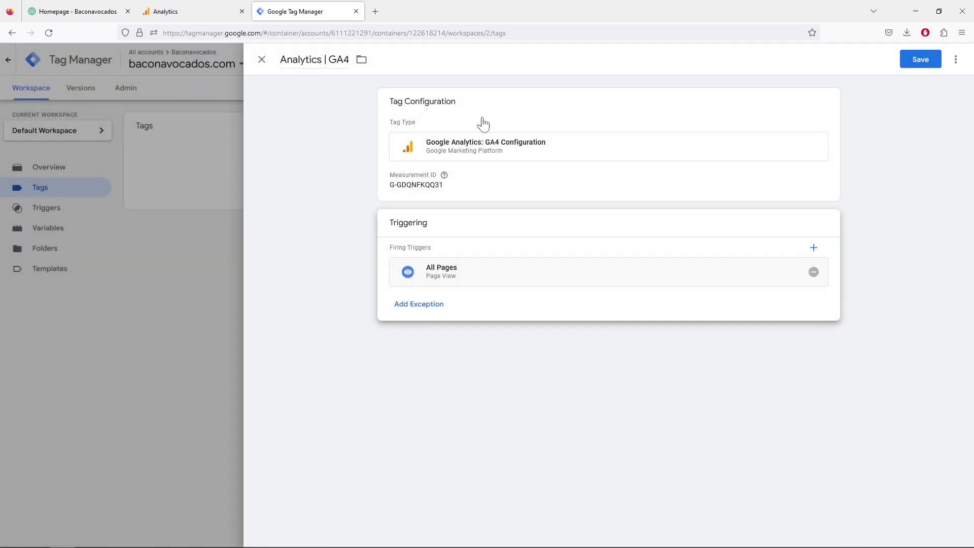
{"action": "left_click", "coordinate": [919, 61]}
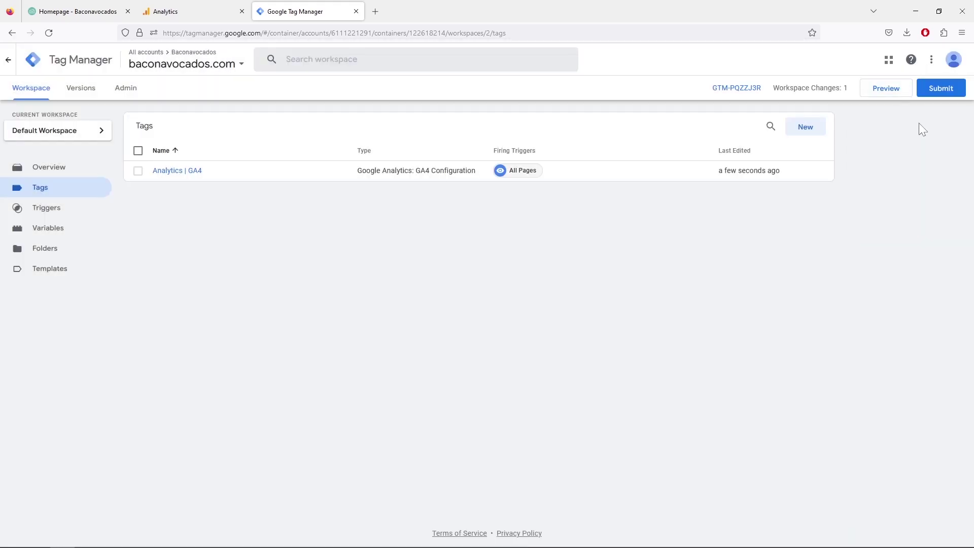
Submit and publish the workspace changes with no version name or description, and close the version summary.
{"action": "left_click", "coordinate": [940, 91]}
{"action": "left_click", "coordinate": [939, 70]}
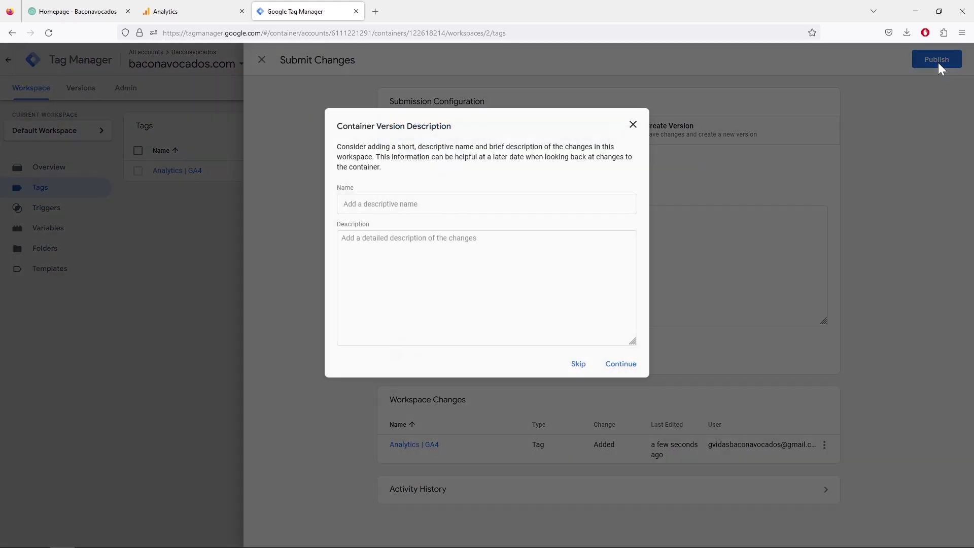
{"action": "left_click", "coordinate": [613, 363]}
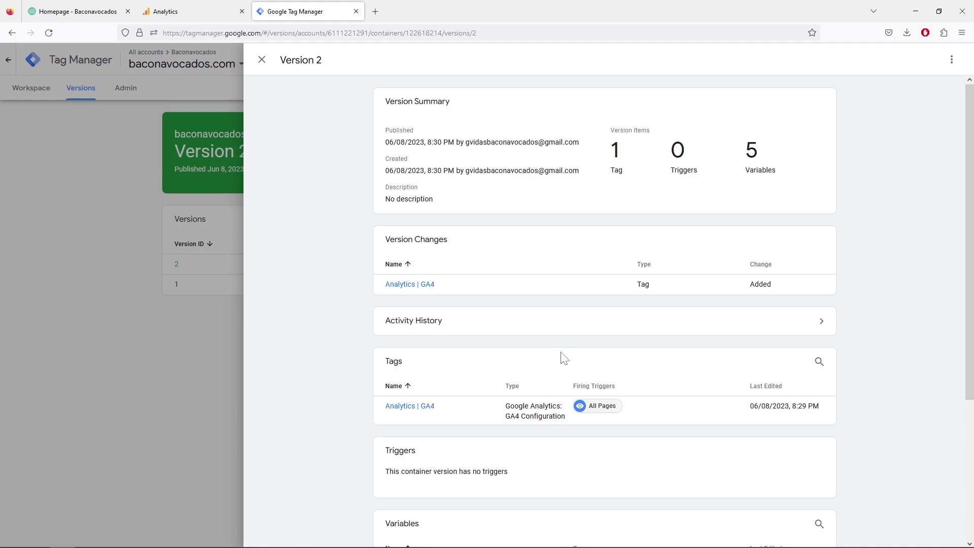
{"action": "left_click", "coordinate": [261, 59]}
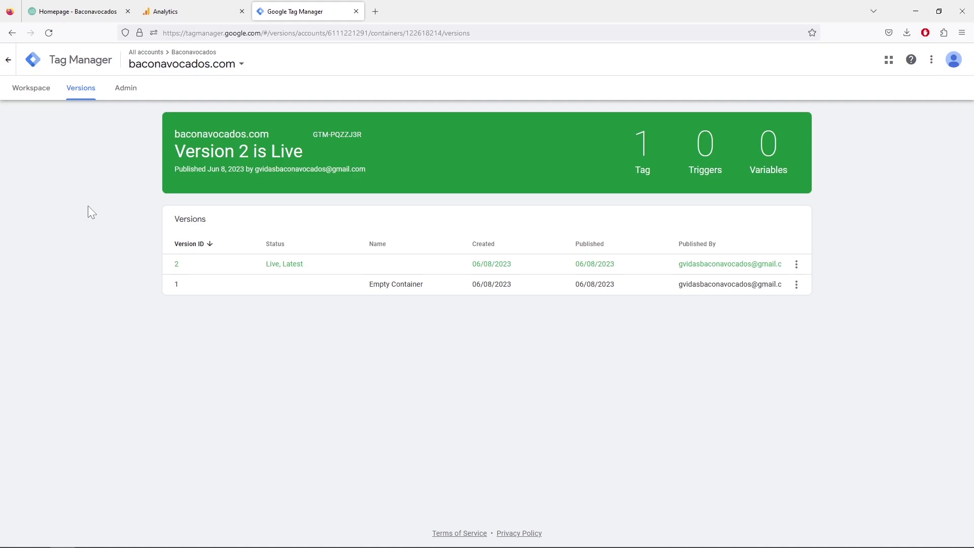
Switch to the Baconavocados WordPress dashboard and search the plugins available to add for "Google tag manager".
{"action": "left_click", "coordinate": [64, 13]}
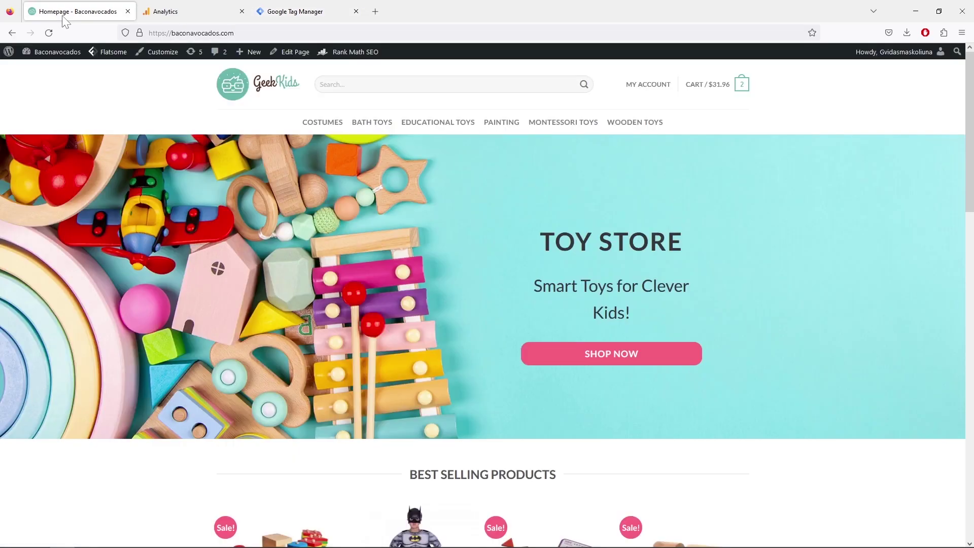
{"action": "mouse_move", "coordinate": [61, 57]}
{"action": "left_click", "coordinate": [43, 71]}
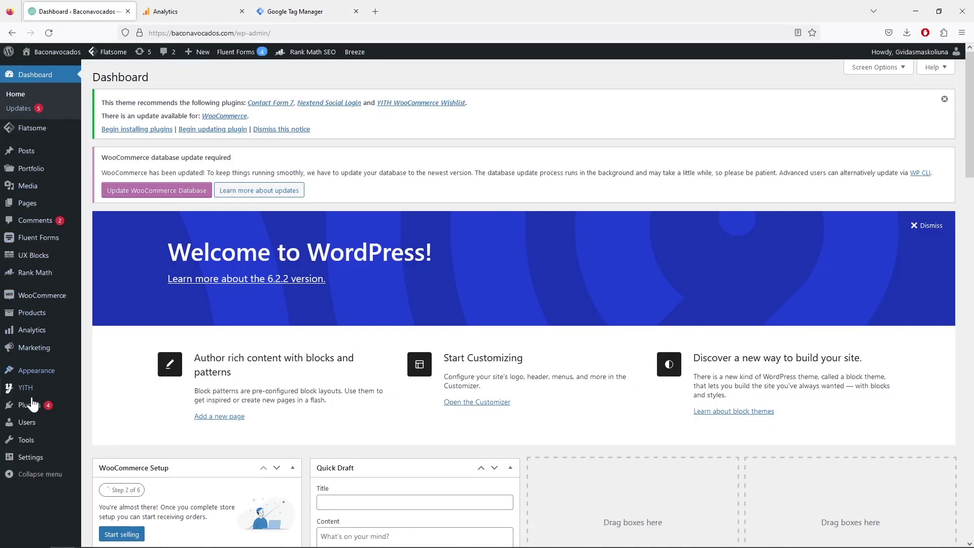
{"action": "mouse_move", "coordinate": [30, 406]}
{"action": "left_click", "coordinate": [105, 421]}
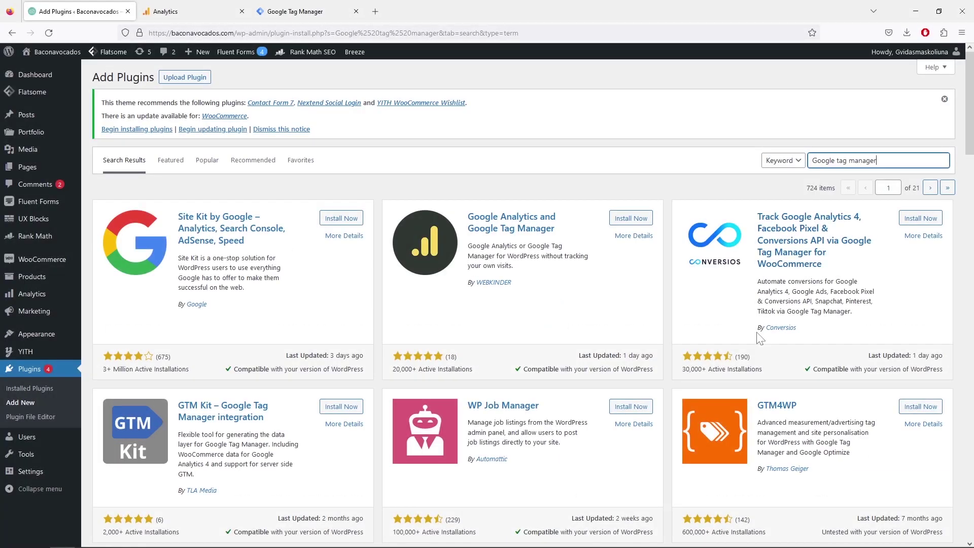
Install and activate the GTM4WP plugin.
{"action": "scroll", "coordinate": [528, 304], "scroll_direction": "down", "scroll_amount": 3}
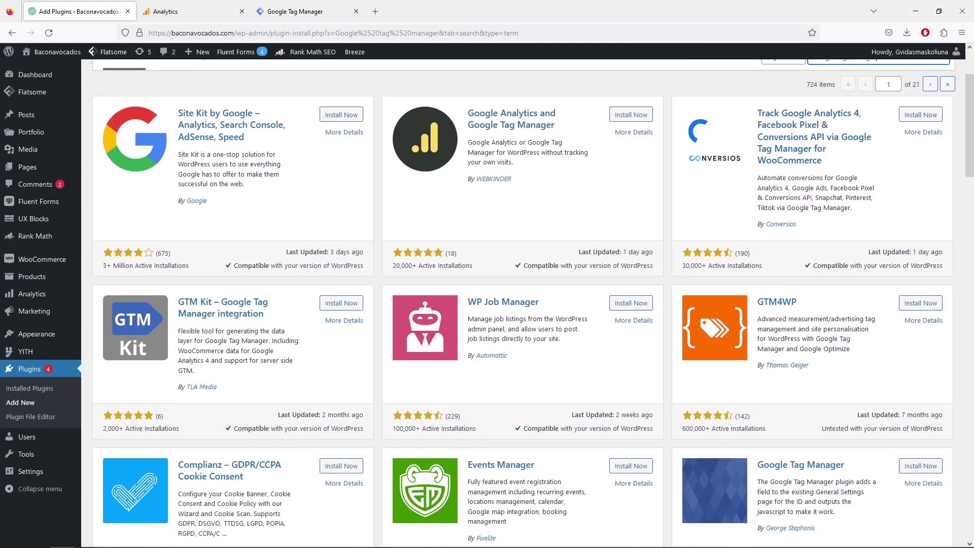
{"action": "left_click", "coordinate": [919, 304]}
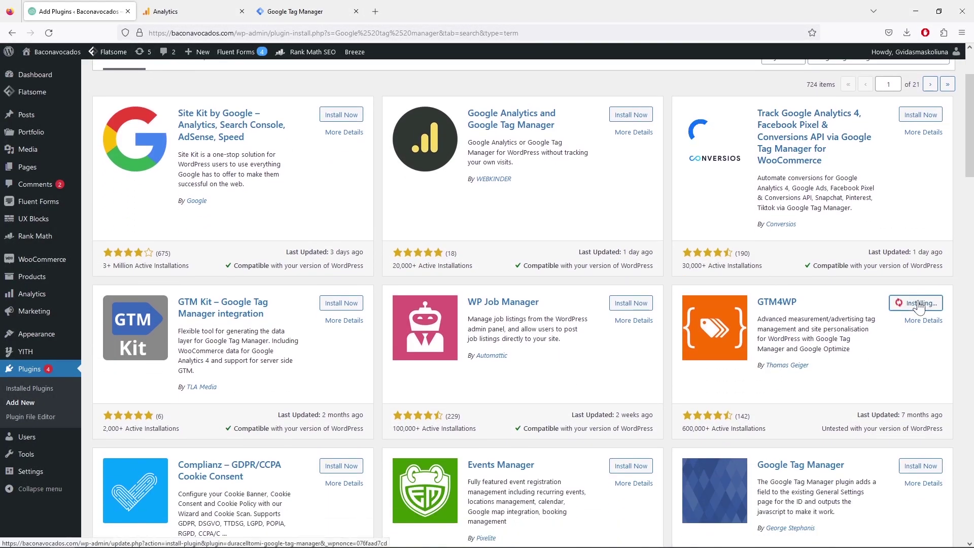
{"action": "left_click", "coordinate": [919, 304]}
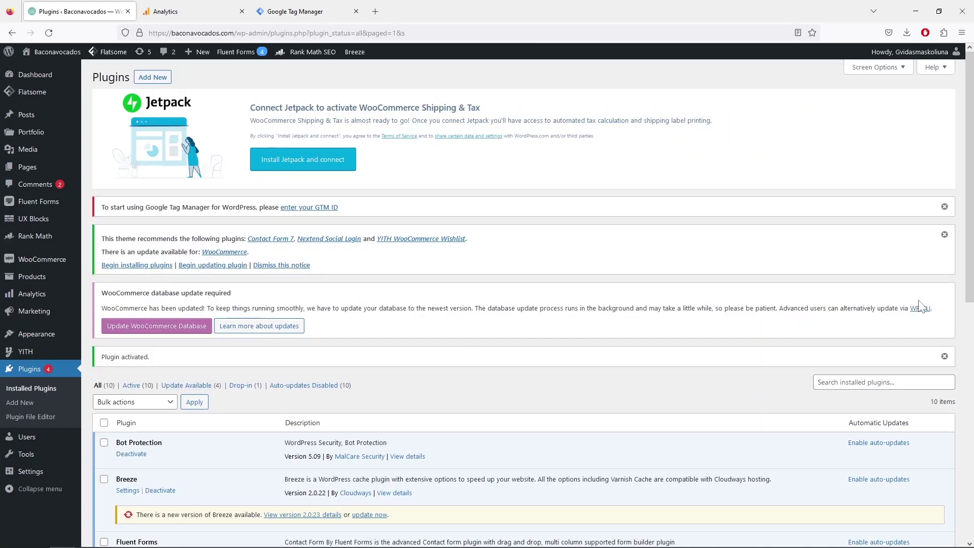
Open the Google Tag Manager settings in WordPress and copy the baconavocados.com container ID from the Tag Manager workspace.
{"action": "mouse_move", "coordinate": [54, 476]}
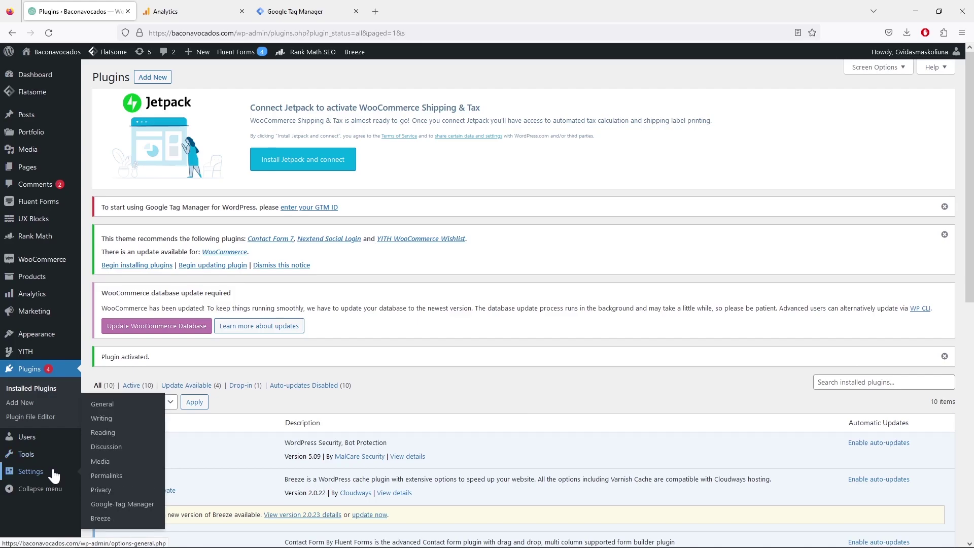
{"action": "left_click", "coordinate": [144, 509]}
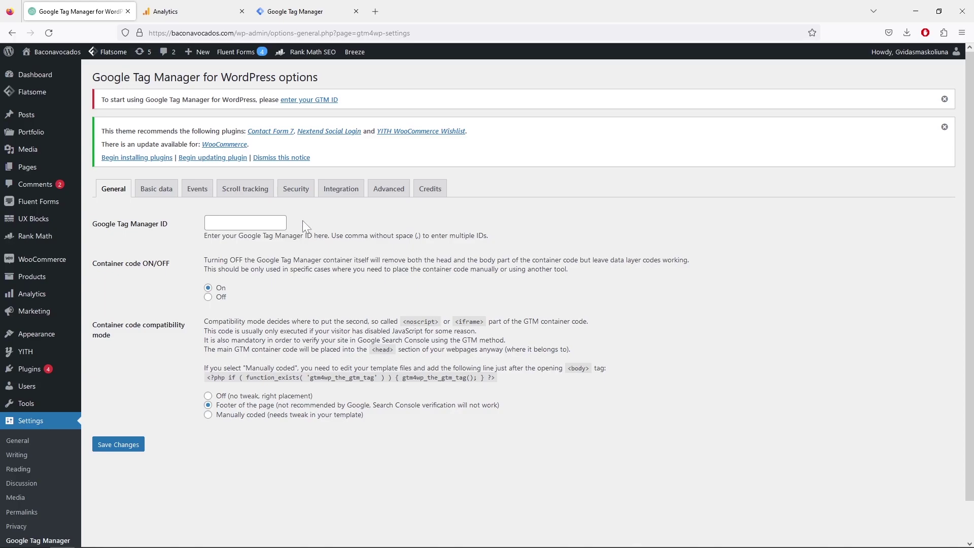
{"action": "left_click", "coordinate": [295, 19]}
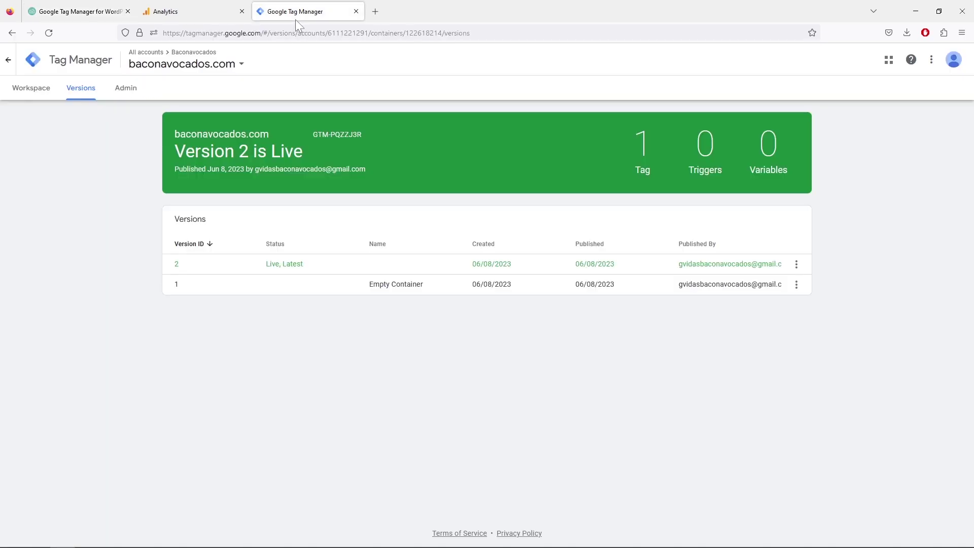
{"action": "left_click", "coordinate": [30, 89]}
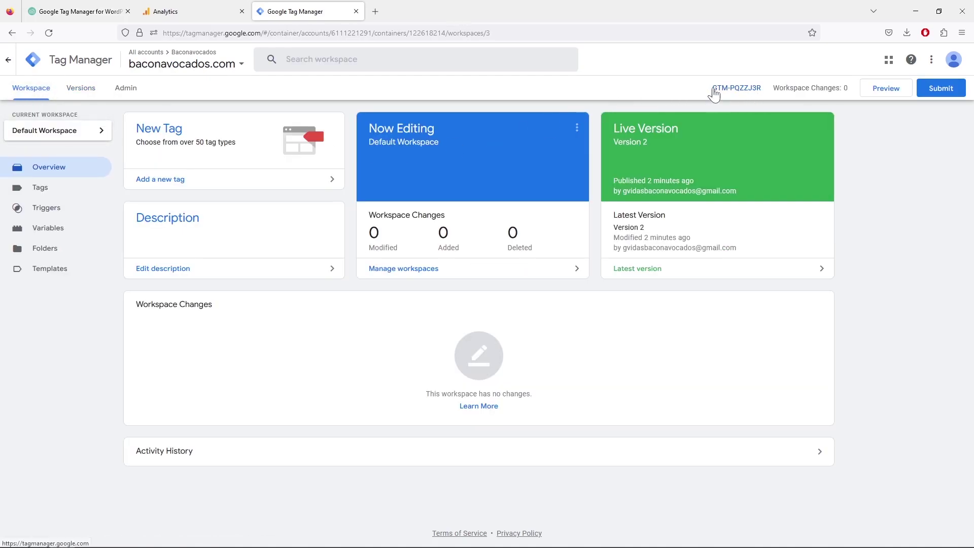
{"action": "left_click_drag", "start_coordinate": [711, 88], "coordinate": [762, 89]}
{"action": "right_click", "coordinate": [744, 90]}
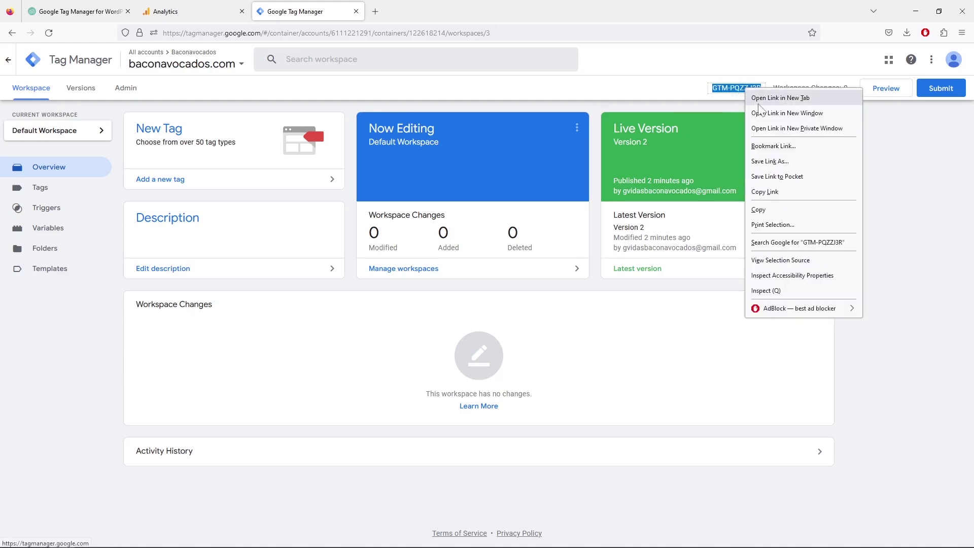
{"action": "left_click", "coordinate": [785, 215]}
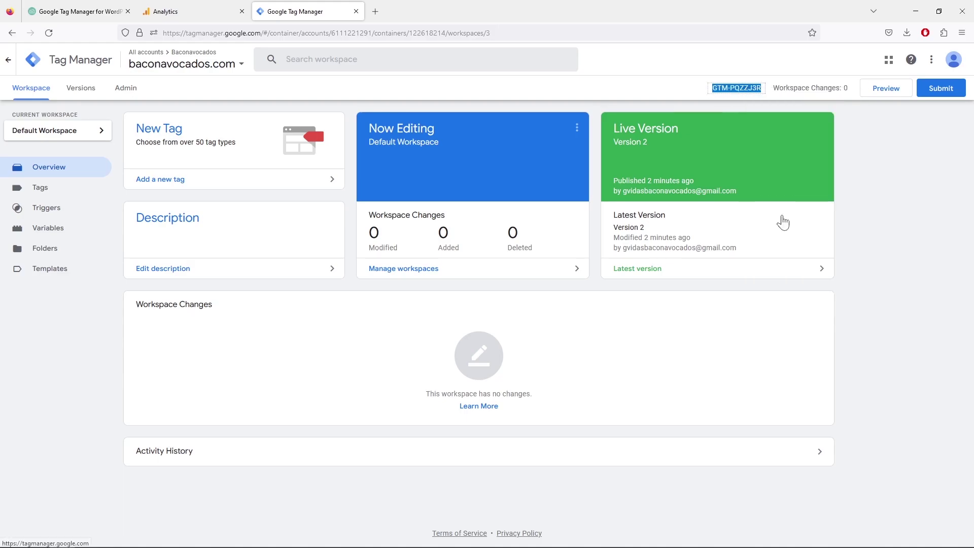
Paste the copied container ID into the WordPress Google Tag Manager options, set the container code to On and save the changes.
{"action": "left_click", "coordinate": [77, 13]}
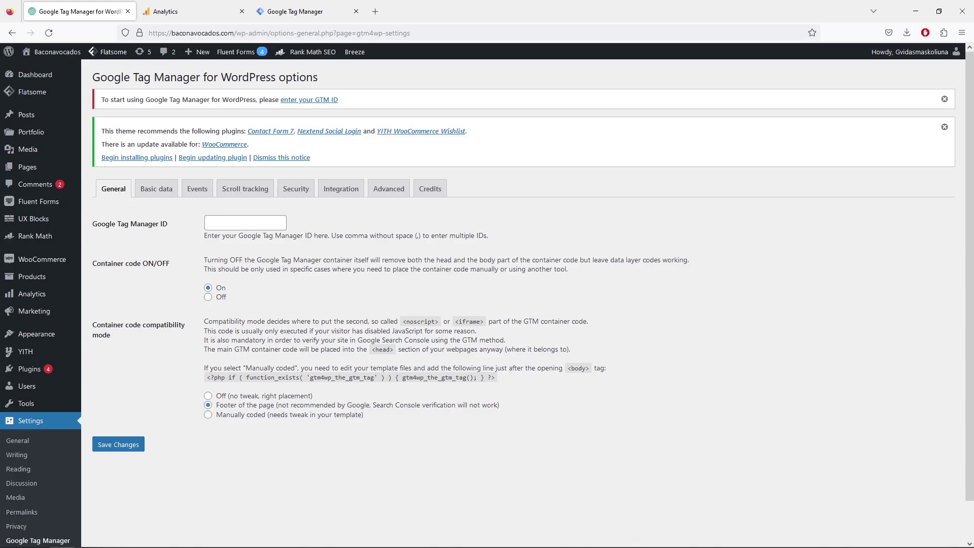
{"action": "right_click", "coordinate": [241, 222]}
{"action": "left_click", "coordinate": [282, 299]}
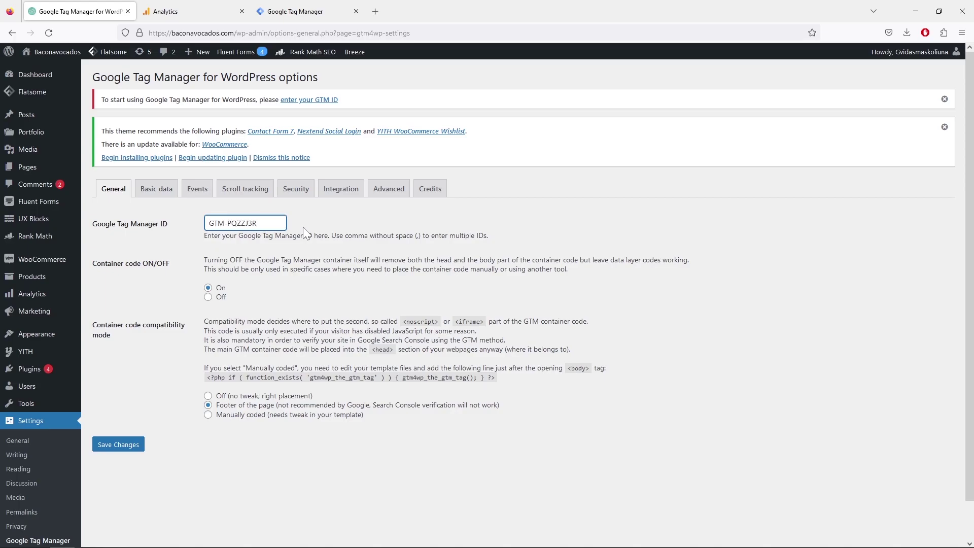
{"action": "key", "text": "Return"}
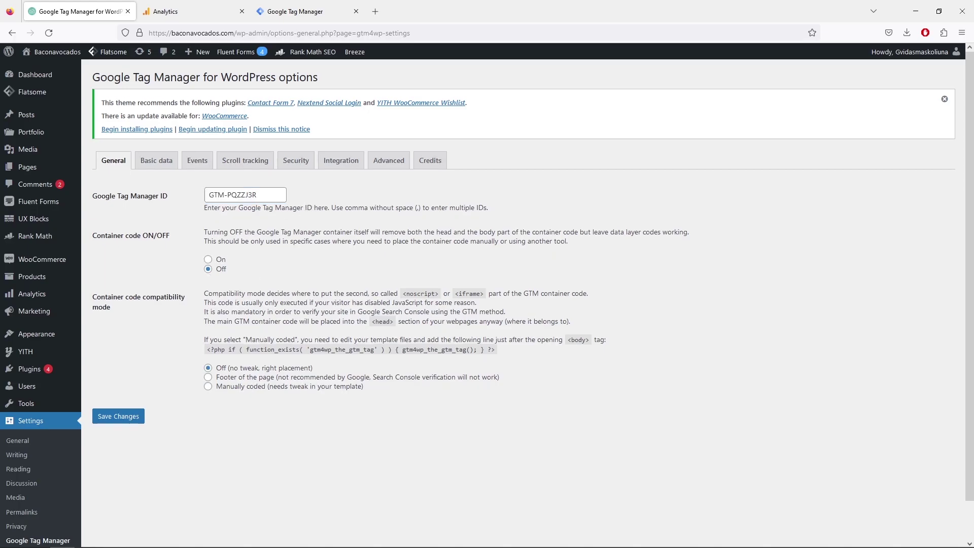
{"action": "left_click", "coordinate": [208, 260]}
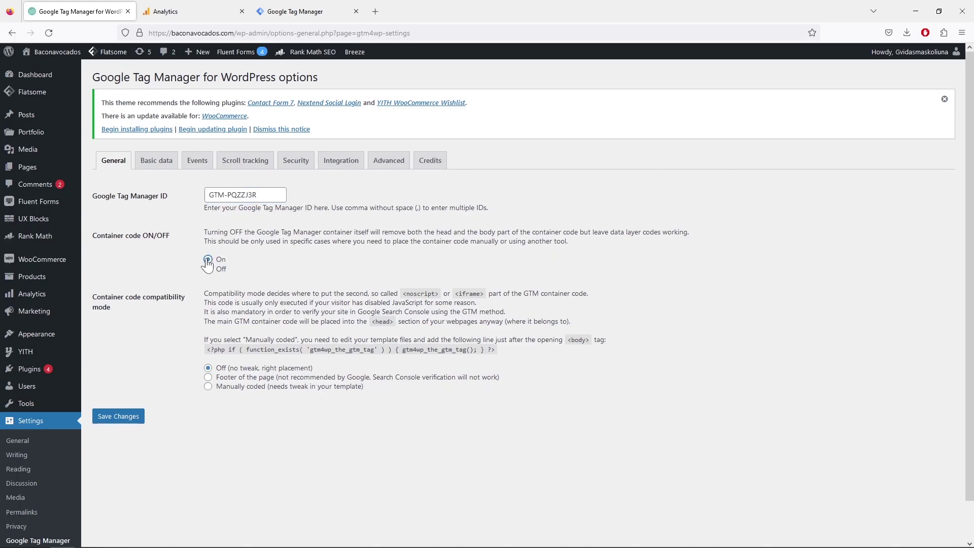
{"action": "left_click", "coordinate": [121, 417]}
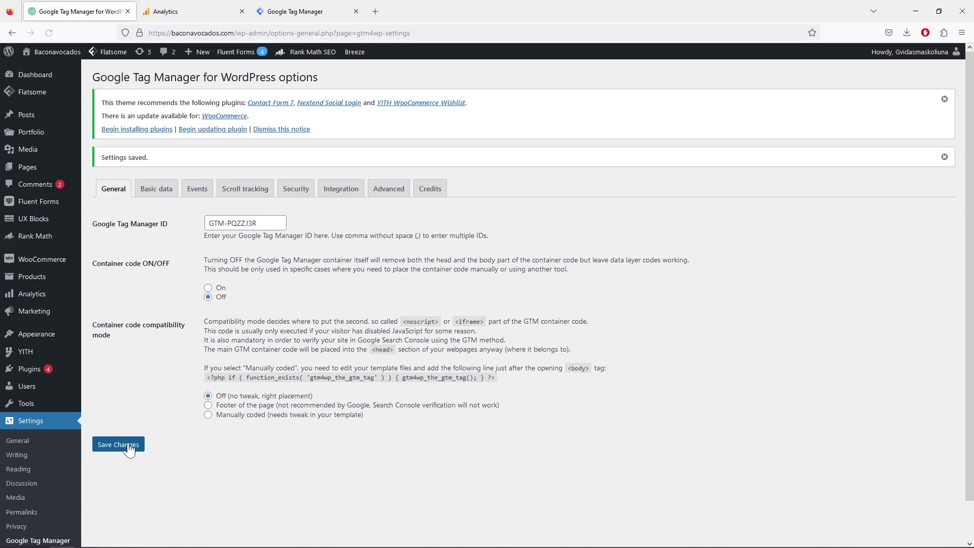
Enable Track enhanced e-commerce in the plugin's WooCommerce integration settings and save the changes.
{"action": "left_click", "coordinate": [341, 193]}
{"action": "left_click", "coordinate": [180, 215]}
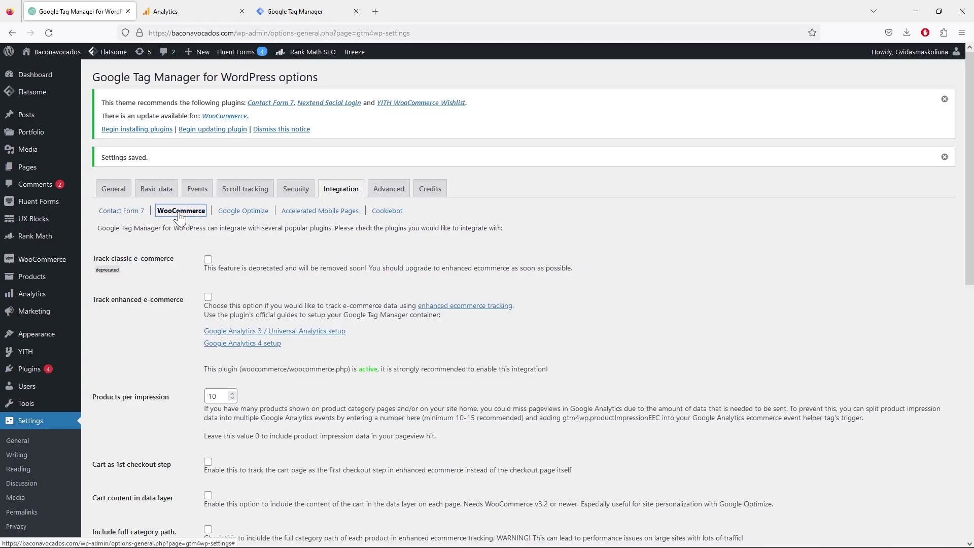
{"action": "left_click", "coordinate": [208, 297]}
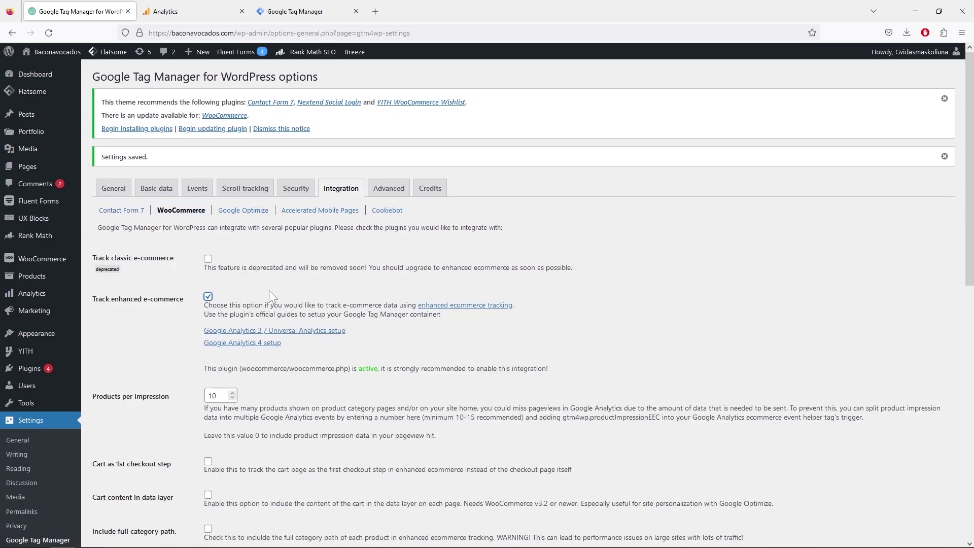
{"action": "scroll", "coordinate": [269, 290], "scroll_direction": "down", "scroll_amount": 10}
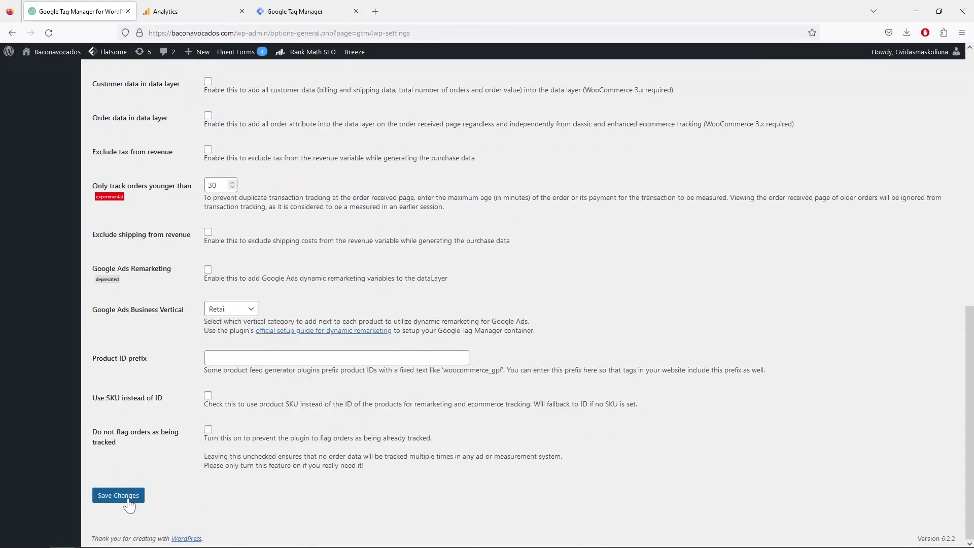
{"action": "left_click", "coordinate": [129, 502]}
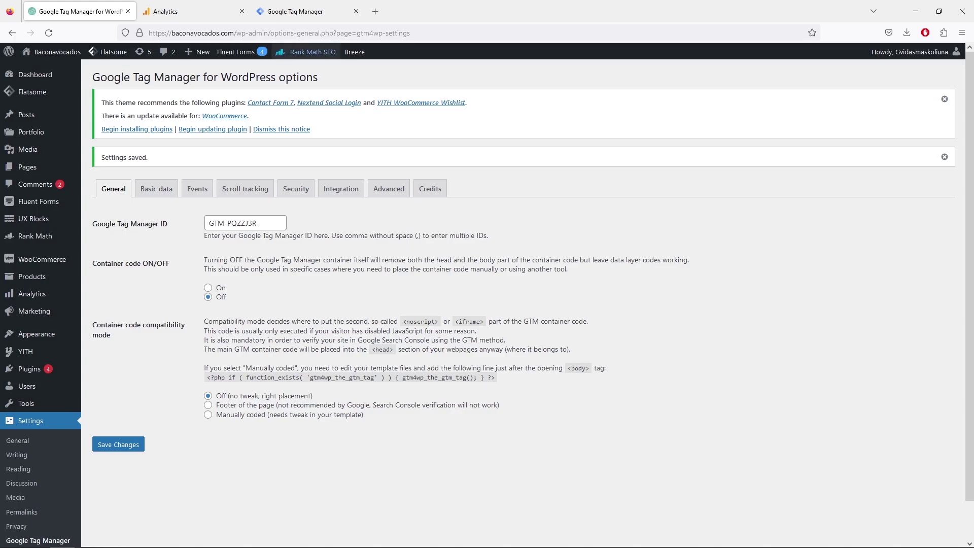
Switch to the GTA4 Properties folder in Google Drive and download the GTM-GA4-Ecommerce.json file.
{"action": "left_click", "coordinate": [284, 13]}
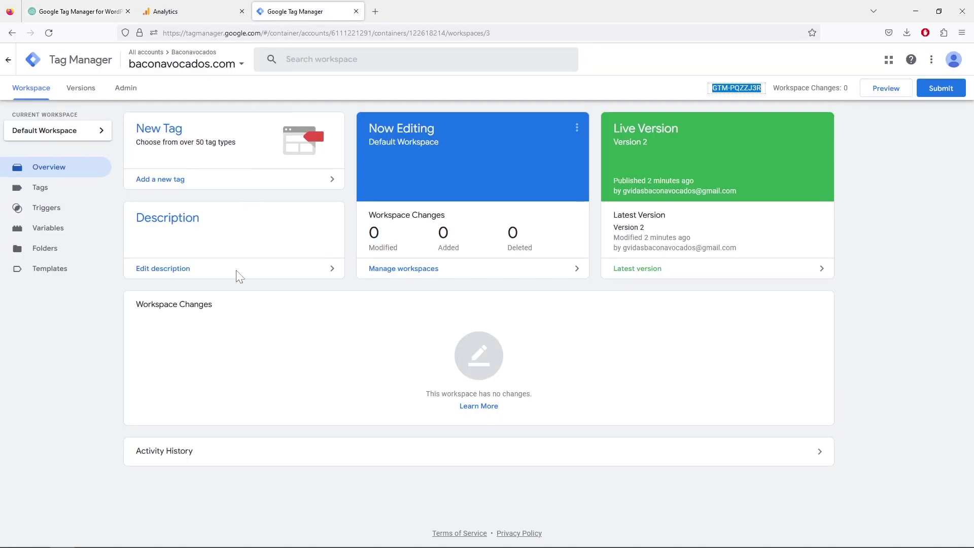
{"action": "left_click", "coordinate": [257, 289]}
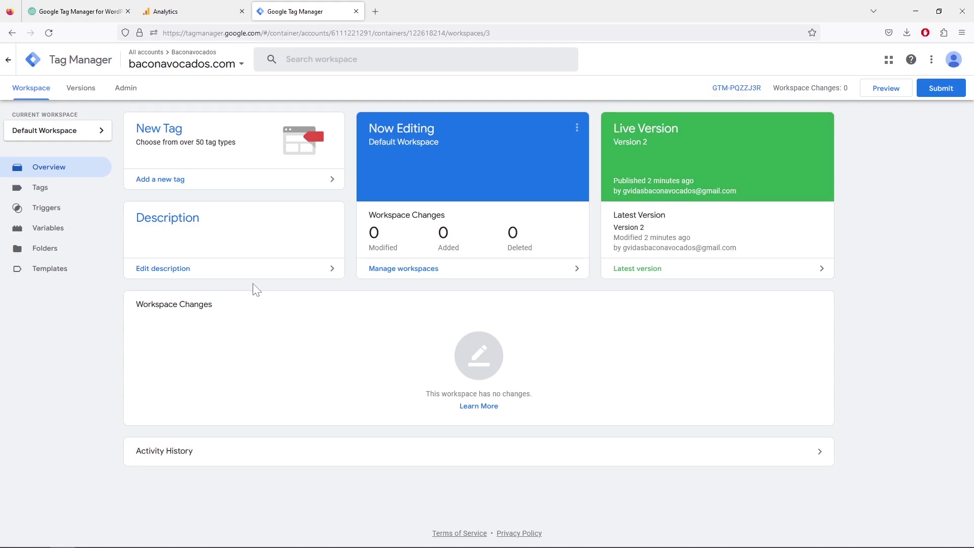
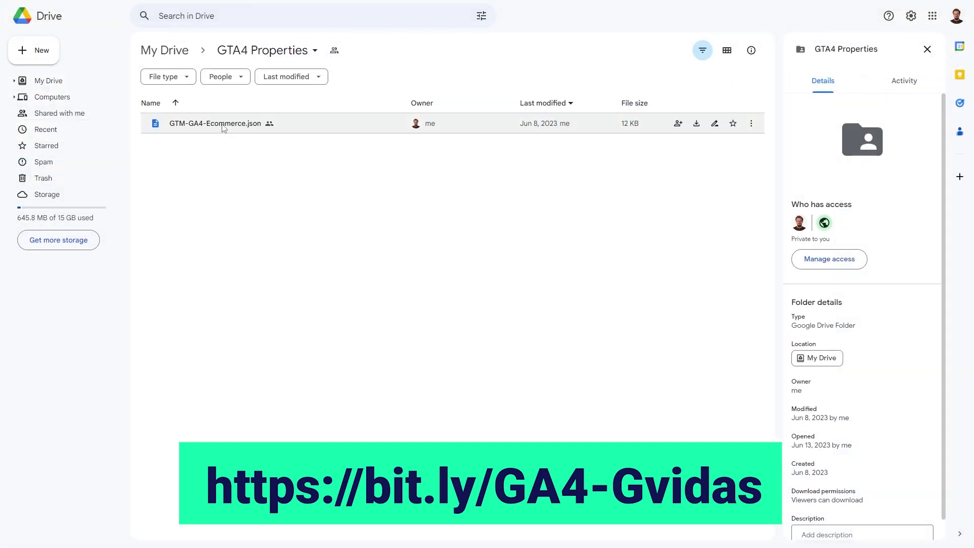
{"action": "left_click", "coordinate": [223, 128]}
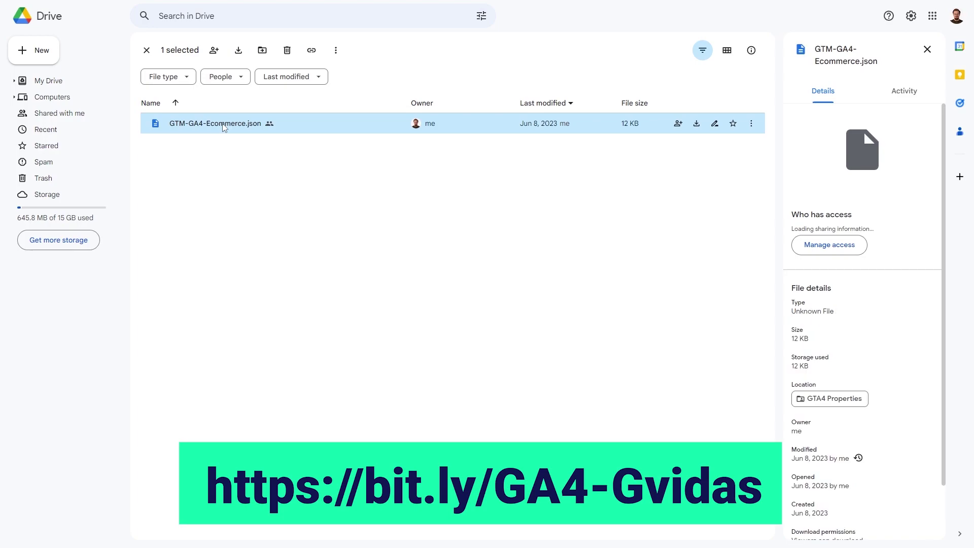
{"action": "right_click", "coordinate": [223, 127]}
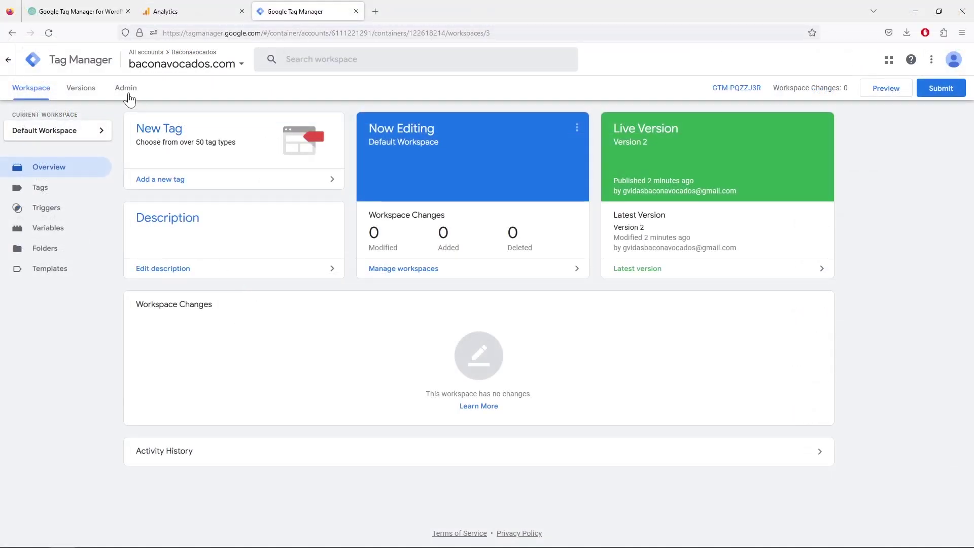
Start a container import in Tag Manager and choose GTM-GA4-Ecommerce.json from the Downloads folder as the container file.
{"action": "left_click", "coordinate": [126, 90]}
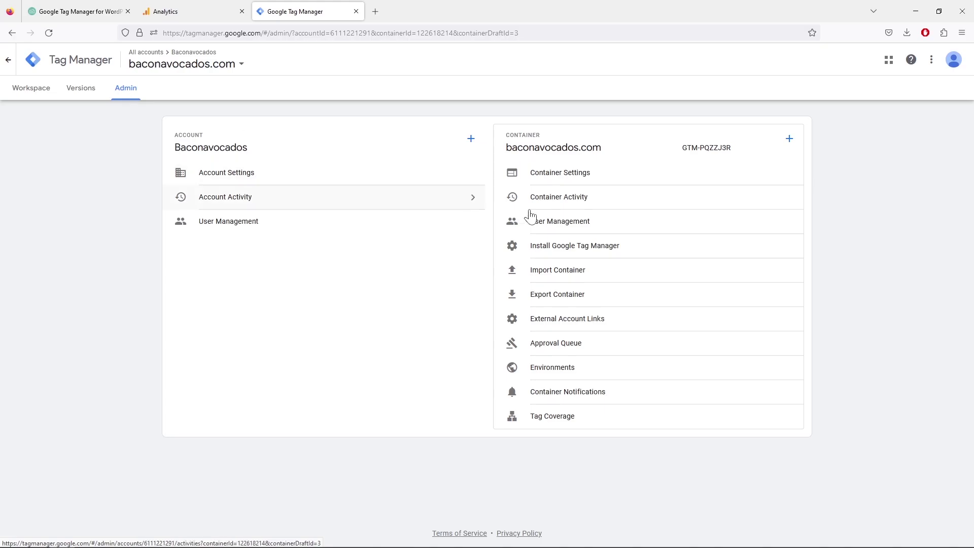
{"action": "left_click", "coordinate": [593, 271]}
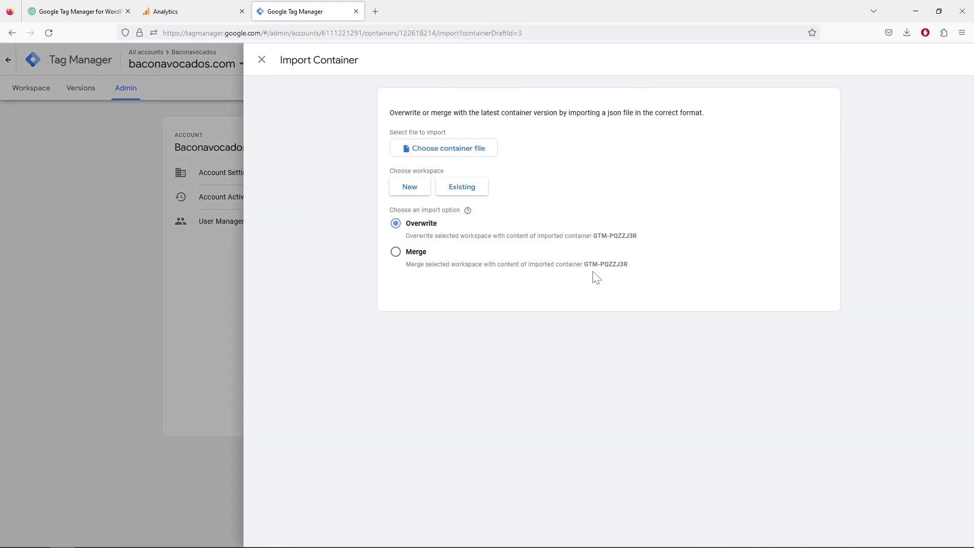
{"action": "left_click", "coordinate": [466, 151]}
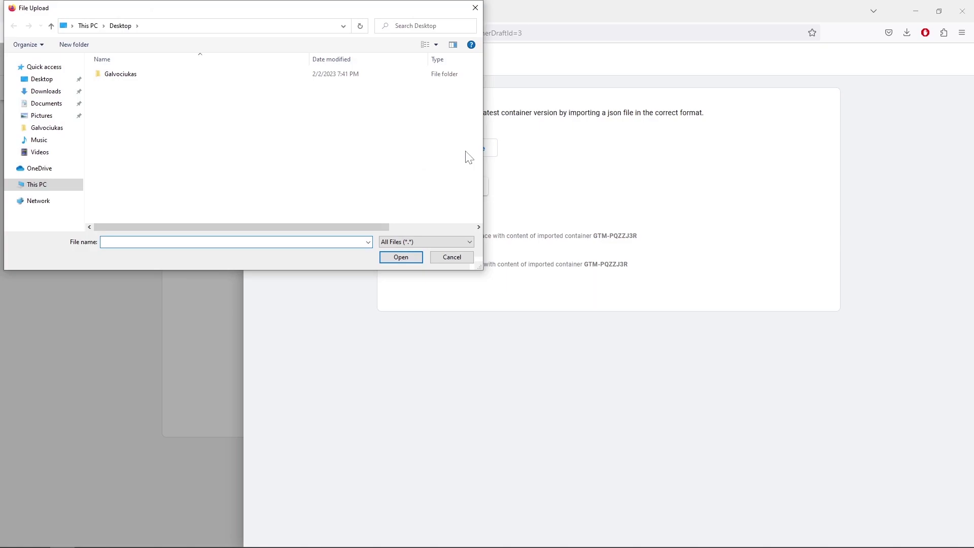
{"action": "left_click", "coordinate": [35, 94]}
{"action": "left_click", "coordinate": [143, 101]}
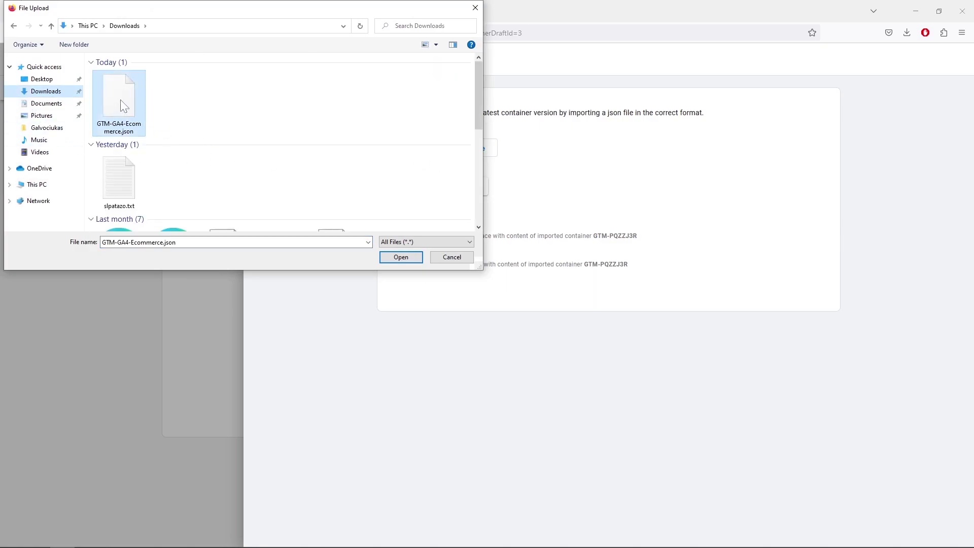
{"action": "left_click", "coordinate": [396, 258]}
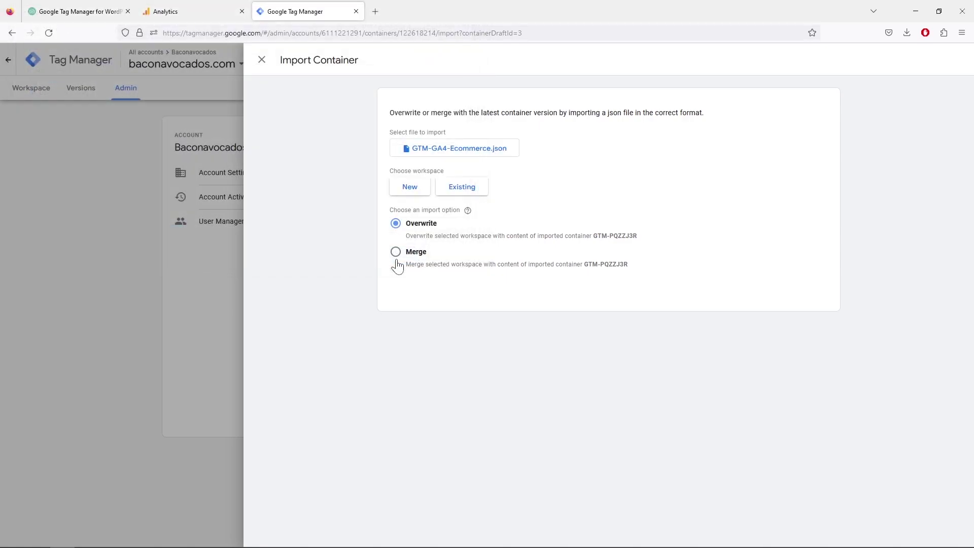
Import the file into the existing Default Workspace with the Merge option, overwriting conflicting tags, triggers and variables.
{"action": "left_click", "coordinate": [477, 191]}
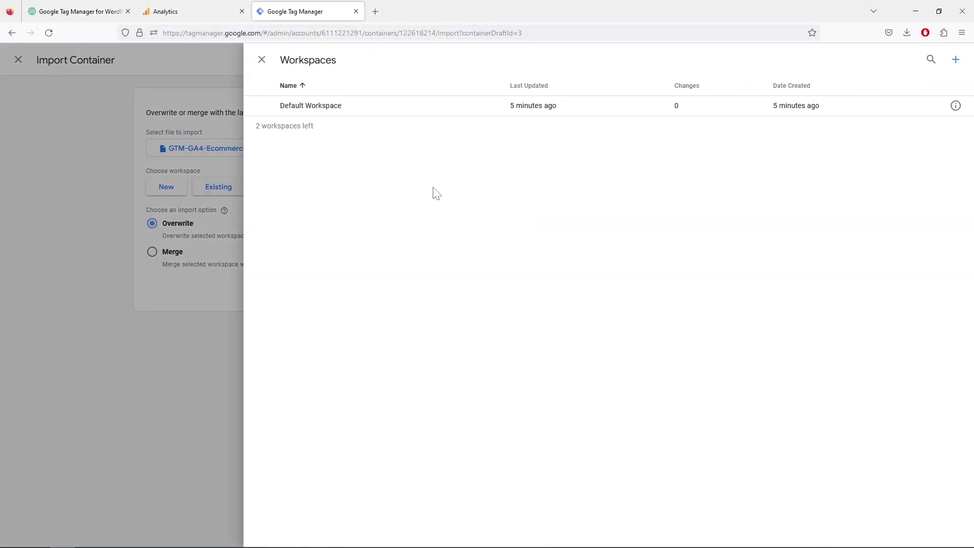
{"action": "left_click", "coordinate": [347, 108]}
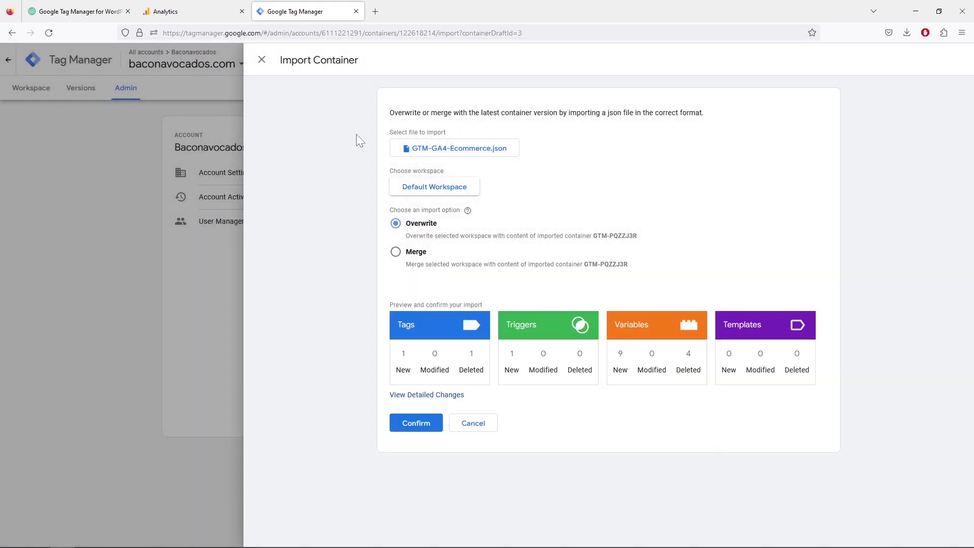
{"action": "left_click", "coordinate": [420, 255]}
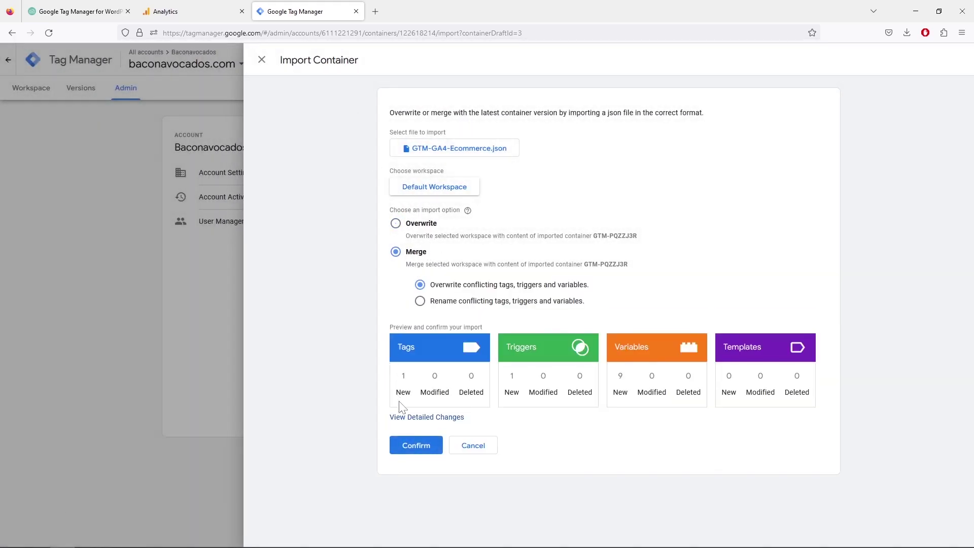
{"action": "left_click", "coordinate": [415, 445]}
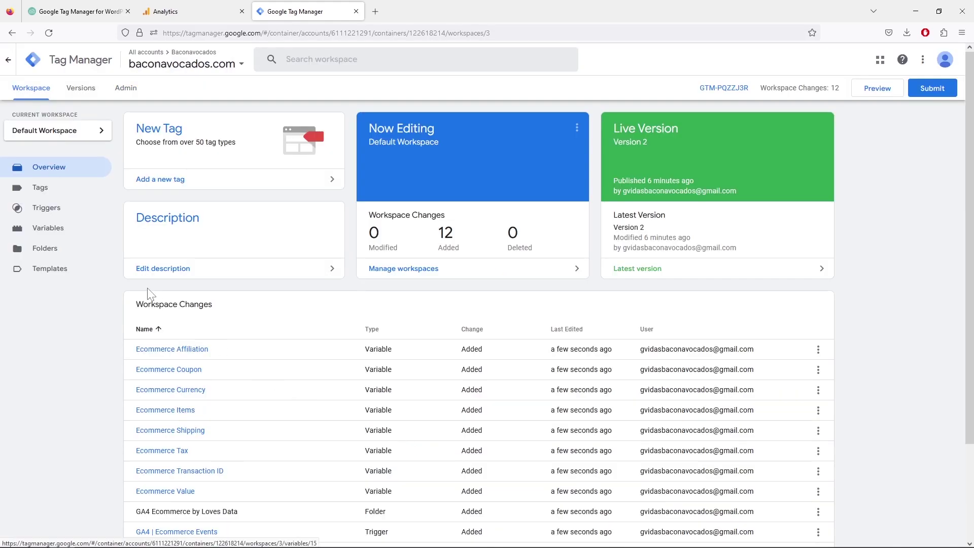
Review the tags, triggers and variables in the Default Workspace after the import.
{"action": "left_click", "coordinate": [74, 200]}
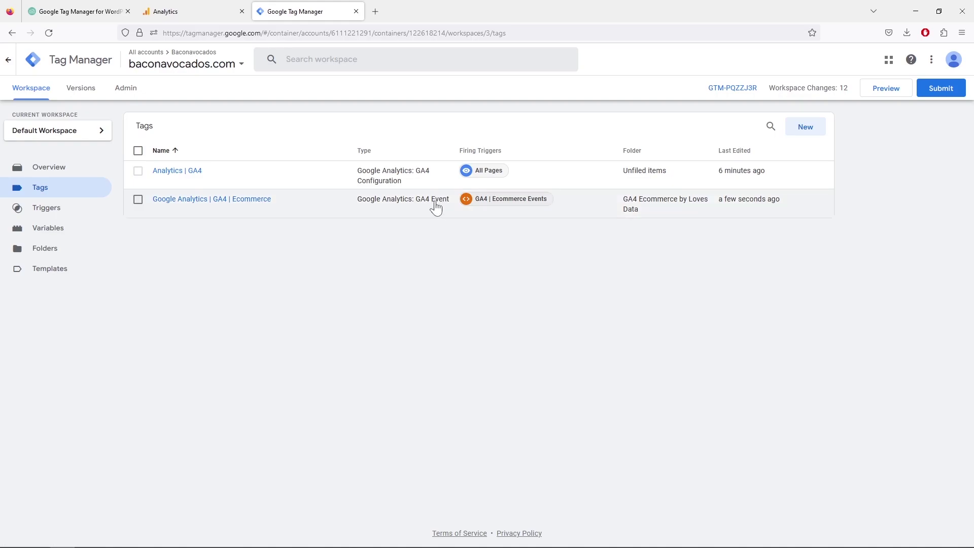
{"action": "left_click", "coordinate": [66, 210]}
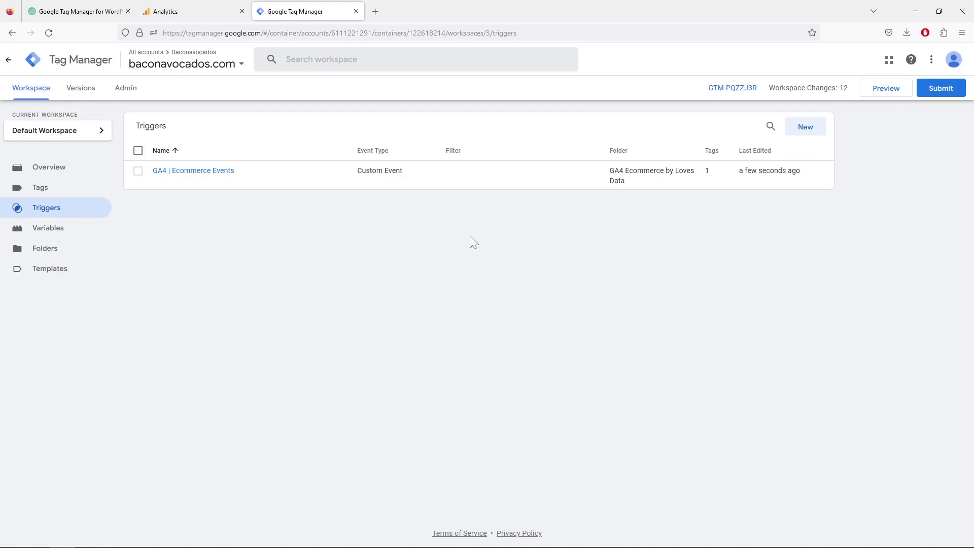
{"action": "left_click", "coordinate": [72, 230]}
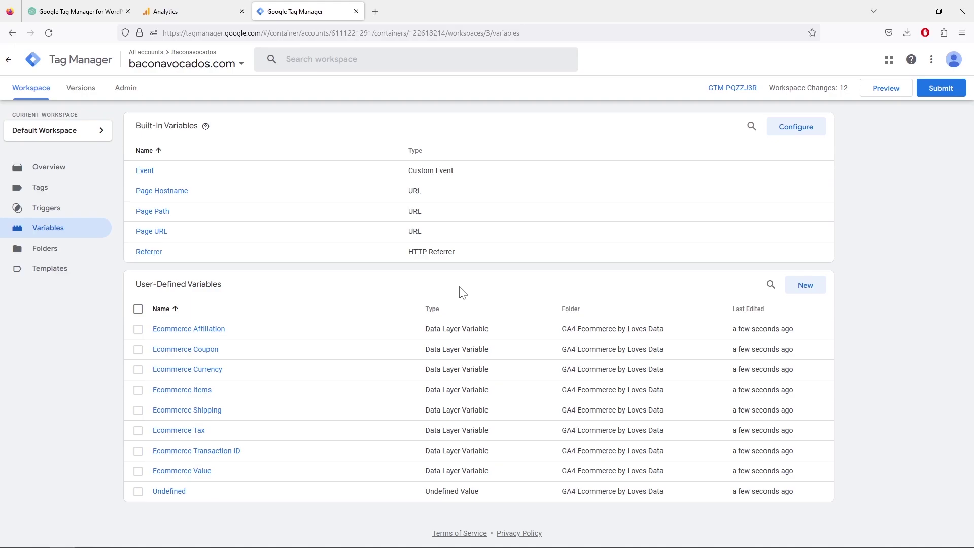
Set the configuration tag of the Google Analytics | GA4 | Ecommerce tag to Analytics | GA4 and save the tag.
{"action": "left_click", "coordinate": [59, 191]}
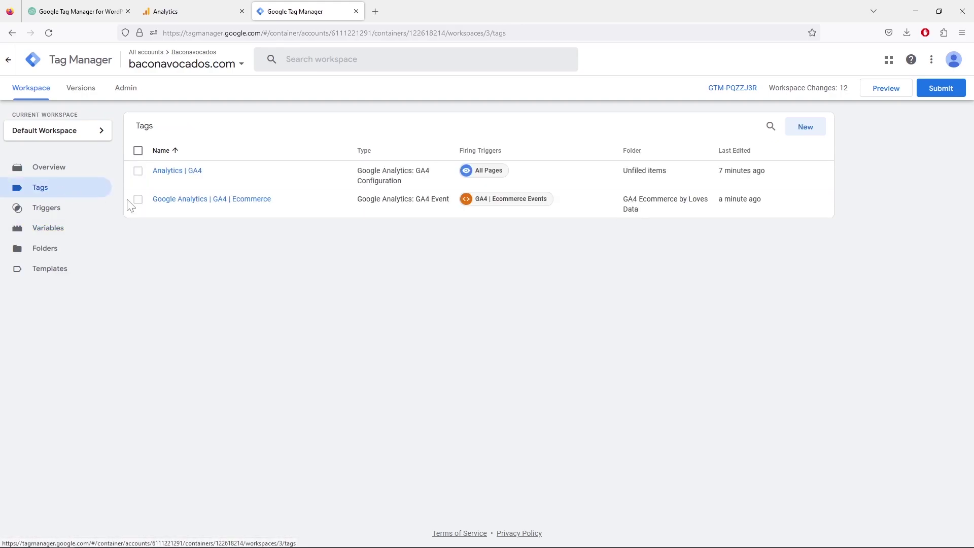
{"action": "left_click", "coordinate": [248, 200]}
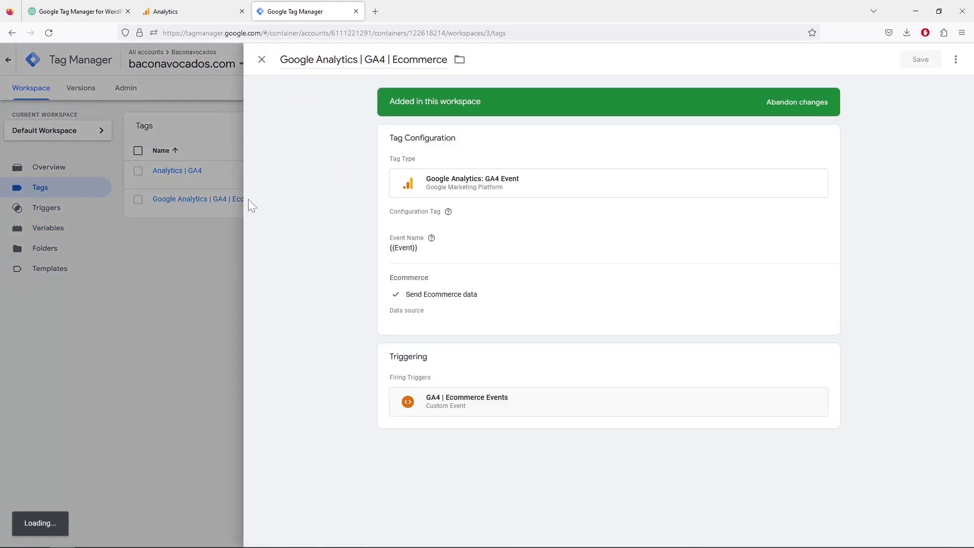
{"action": "left_click", "coordinate": [417, 219]}
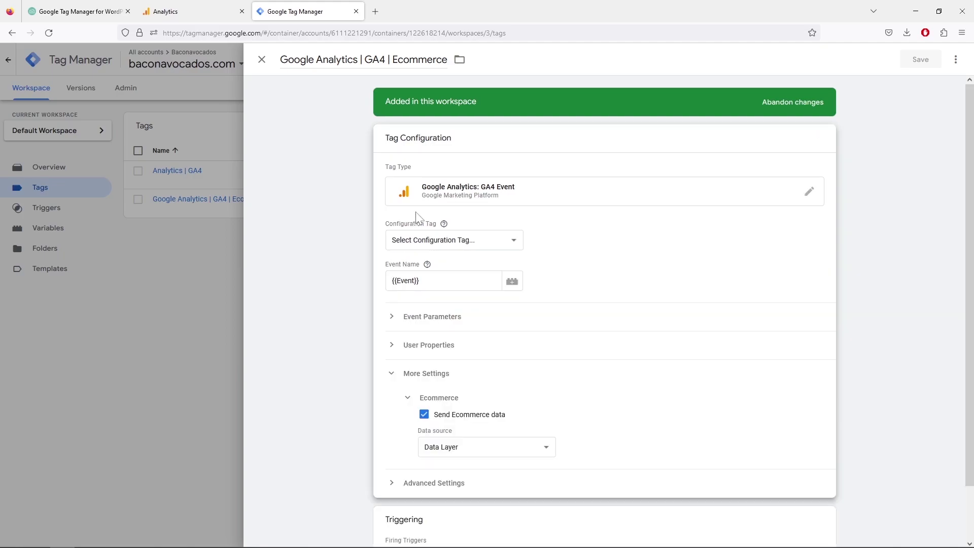
{"action": "left_click", "coordinate": [442, 243]}
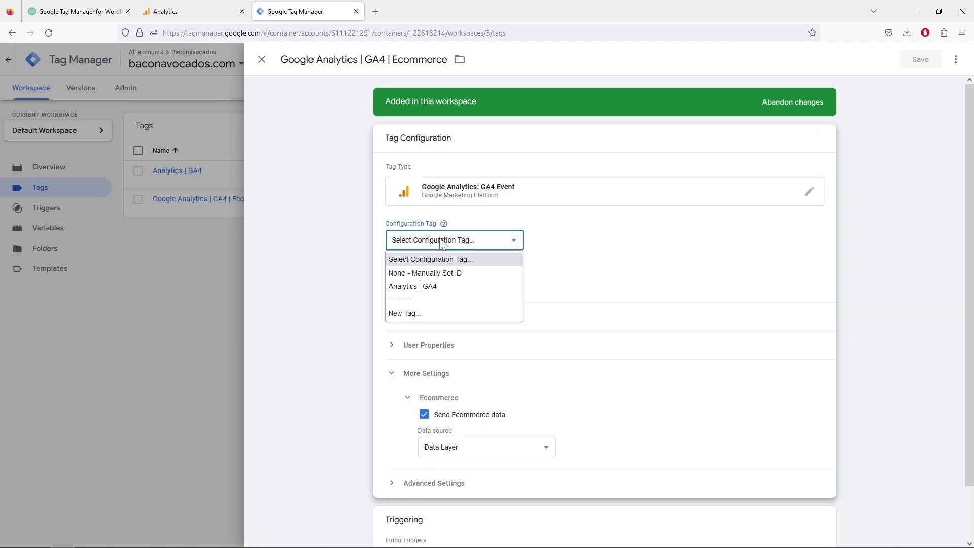
{"action": "left_click", "coordinate": [463, 287]}
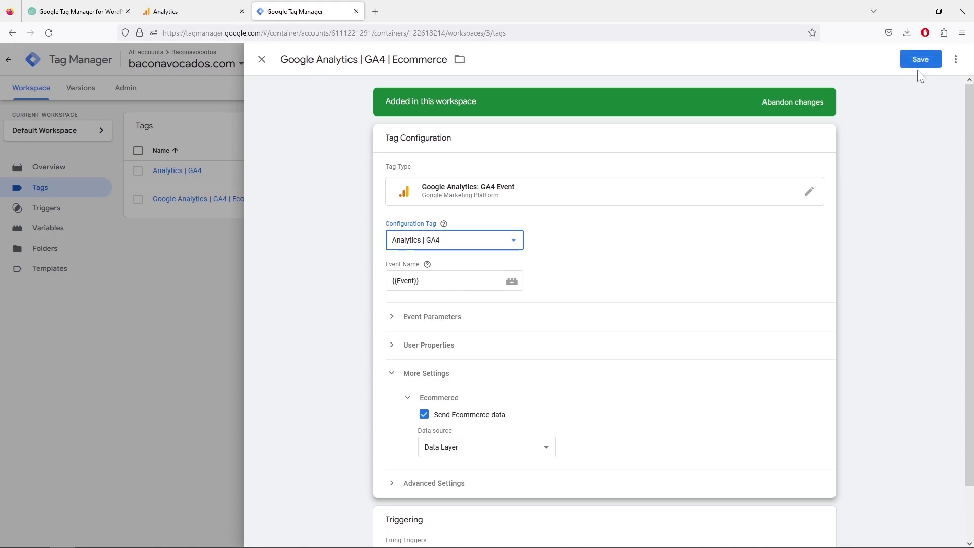
{"action": "left_click", "coordinate": [919, 62]}
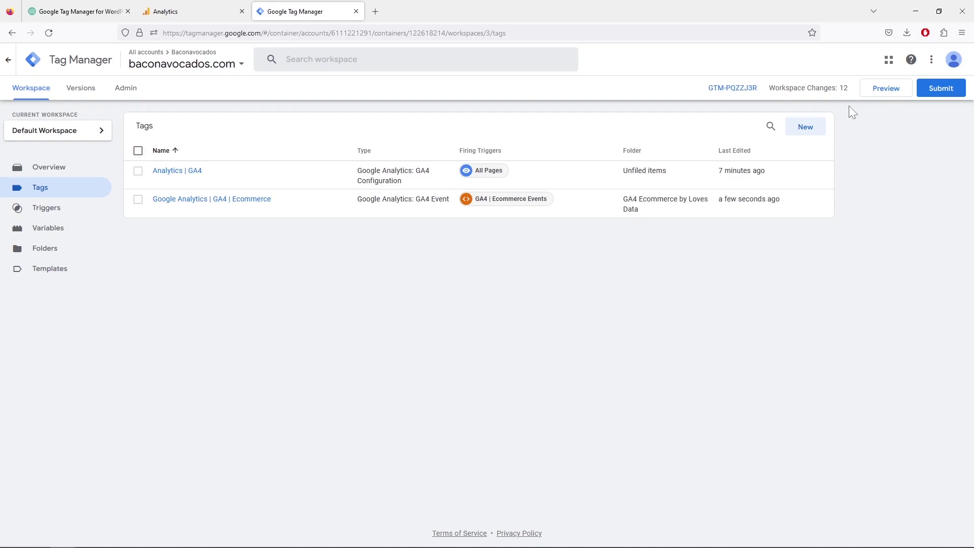
{"action": "left_click", "coordinate": [883, 89]}
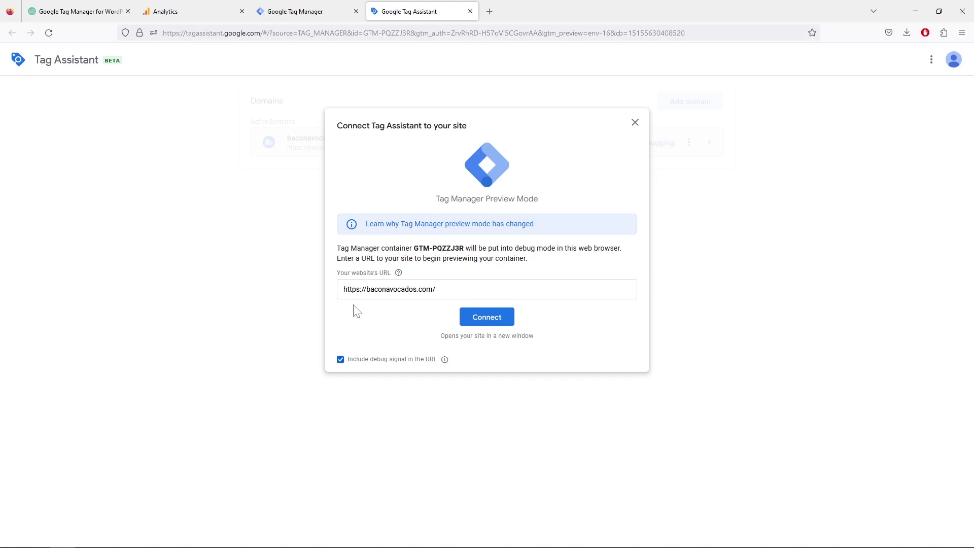
{"action": "left_click", "coordinate": [485, 318]}
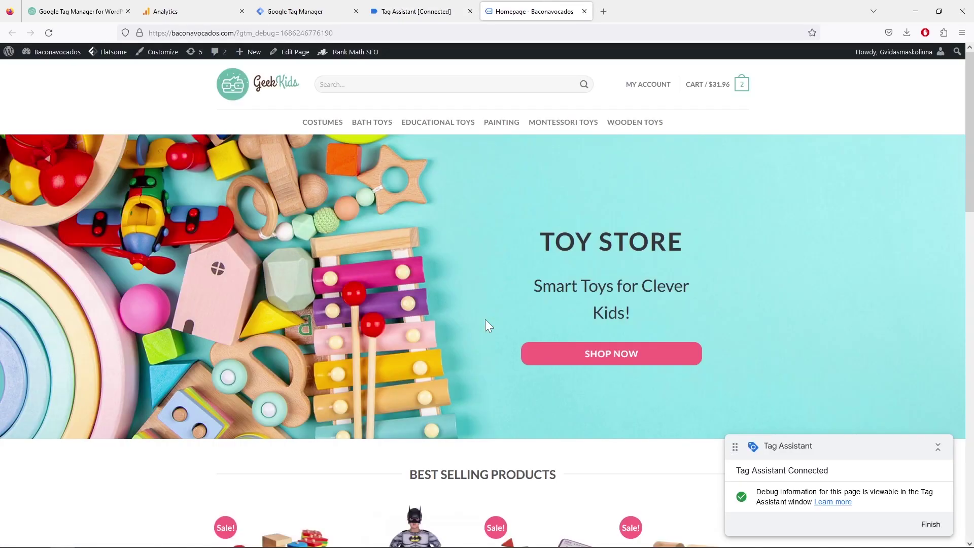
{"action": "scroll", "coordinate": [471, 306], "scroll_direction": "down", "scroll_amount": 7}
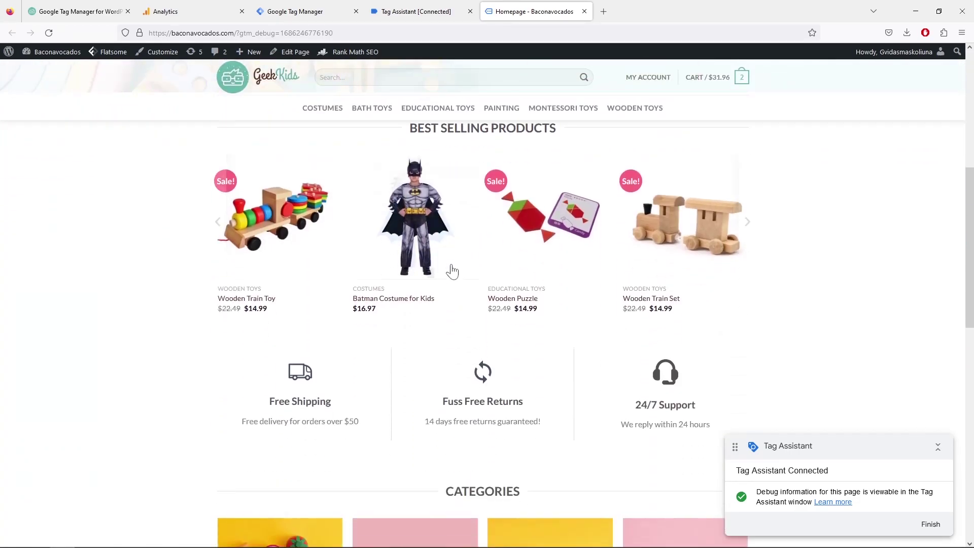
{"action": "left_click", "coordinate": [425, 209]}
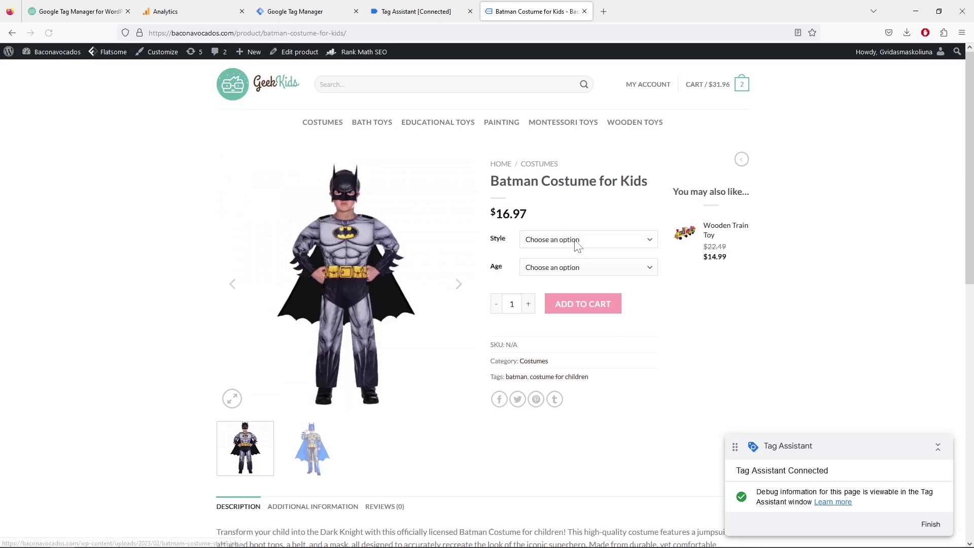
Choose the Blue style and age 3-4 for the Batman Costume for Kids.
{"action": "left_click", "coordinate": [582, 244]}
{"action": "left_click", "coordinate": [574, 270]}
{"action": "left_click", "coordinate": [578, 266]}
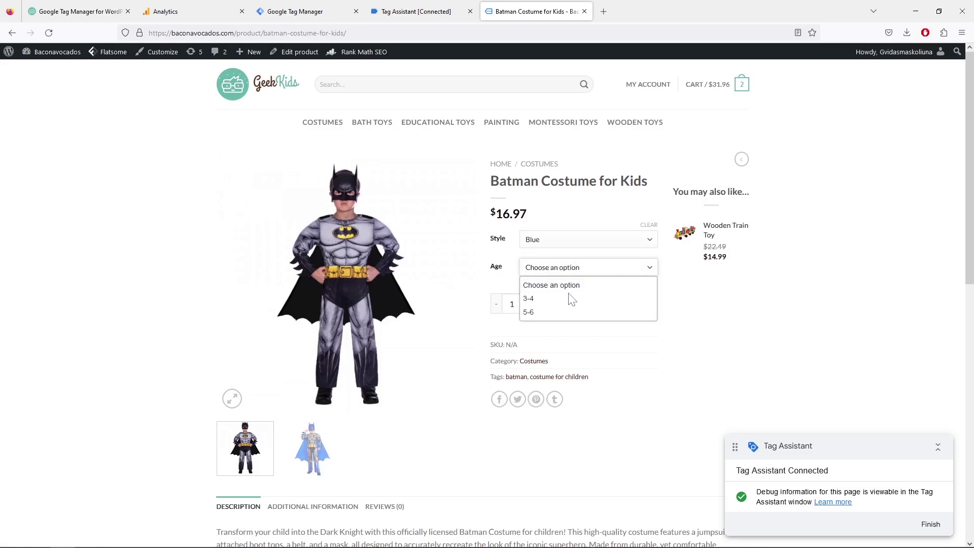
{"action": "left_click", "coordinate": [571, 298]}
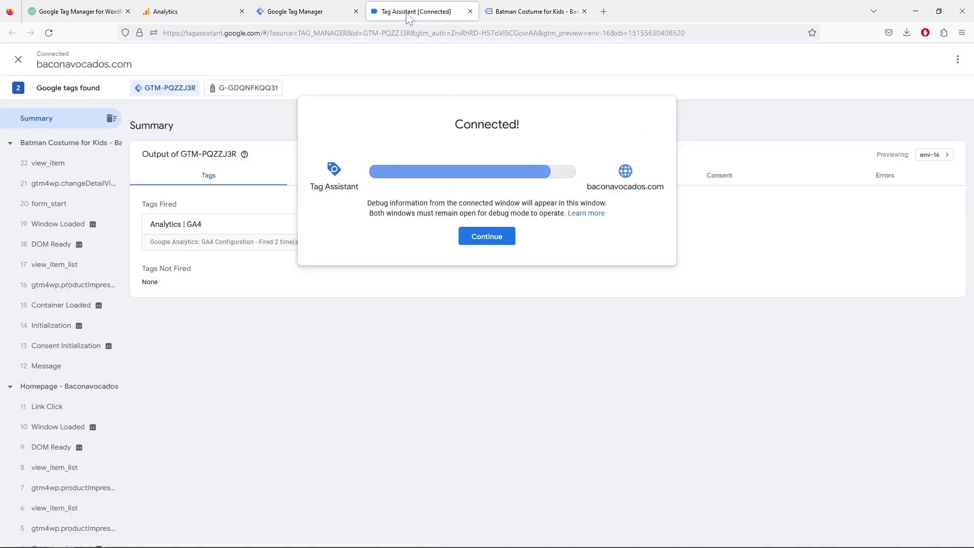
Switch to Tag Assistant and examine the fired container tags and the hits sent by the GA4 tag.
{"action": "left_click", "coordinate": [409, 15]}
{"action": "left_click", "coordinate": [237, 95]}
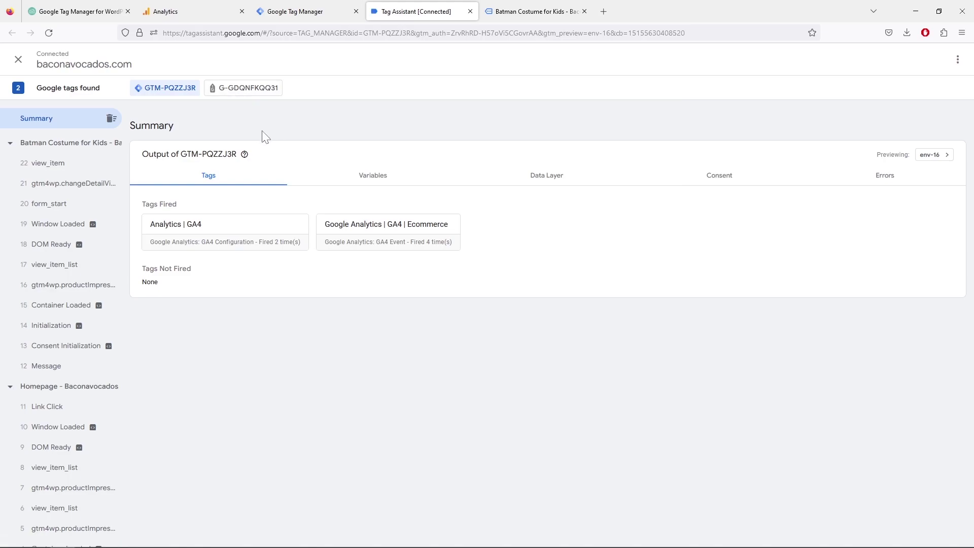
{"action": "left_click", "coordinate": [248, 91]}
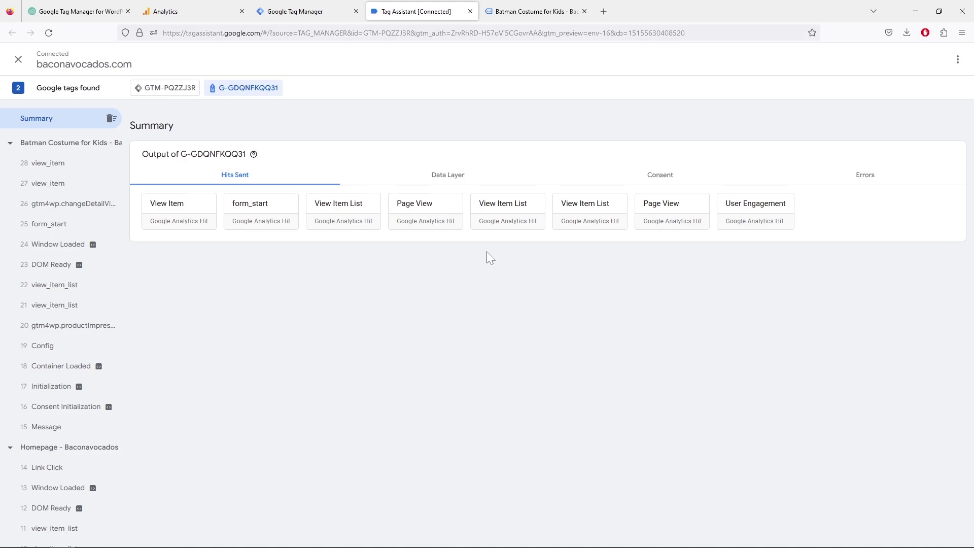
Add the selected Batman costume to the cart on the store page and check the resulting hits in Tag Assistant.
{"action": "left_click", "coordinate": [514, 15]}
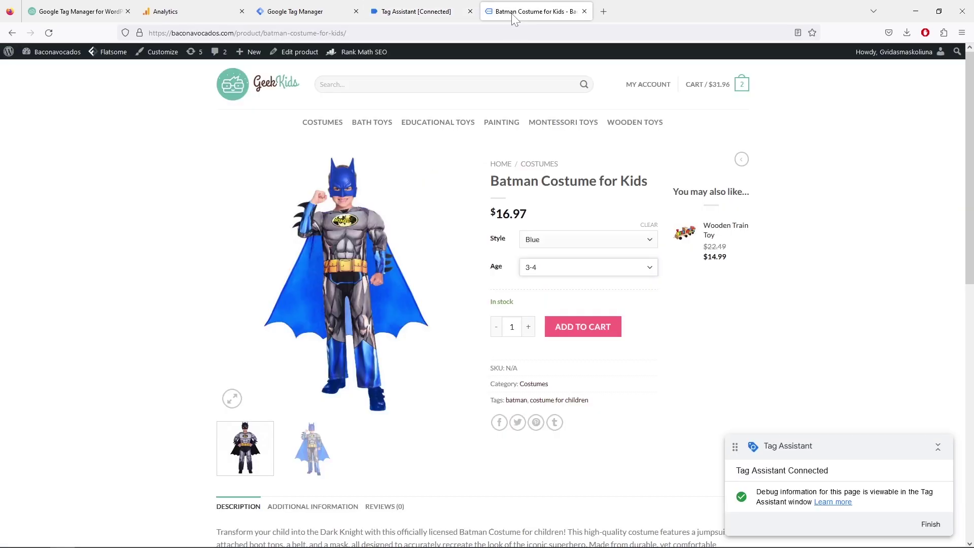
{"action": "left_click", "coordinate": [583, 332]}
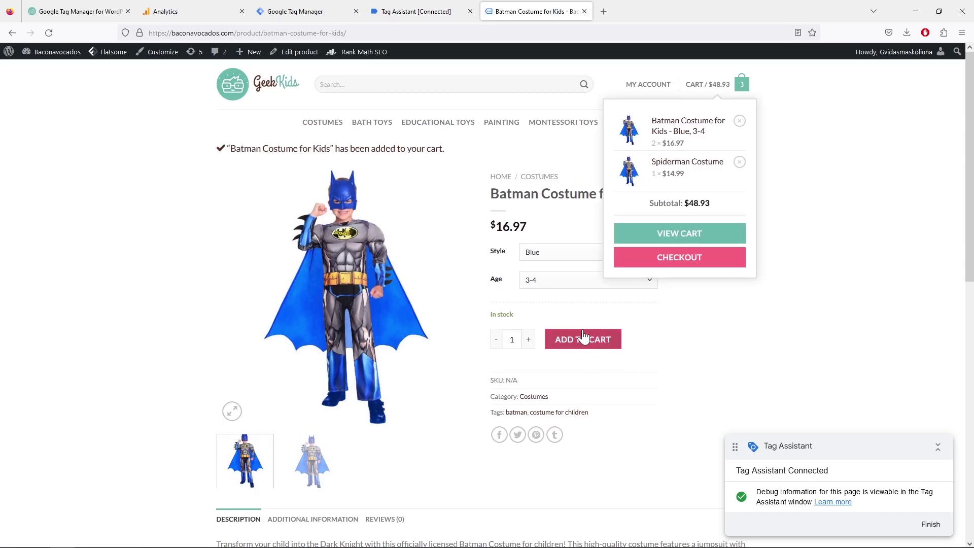
{"action": "left_click", "coordinate": [416, 11]}
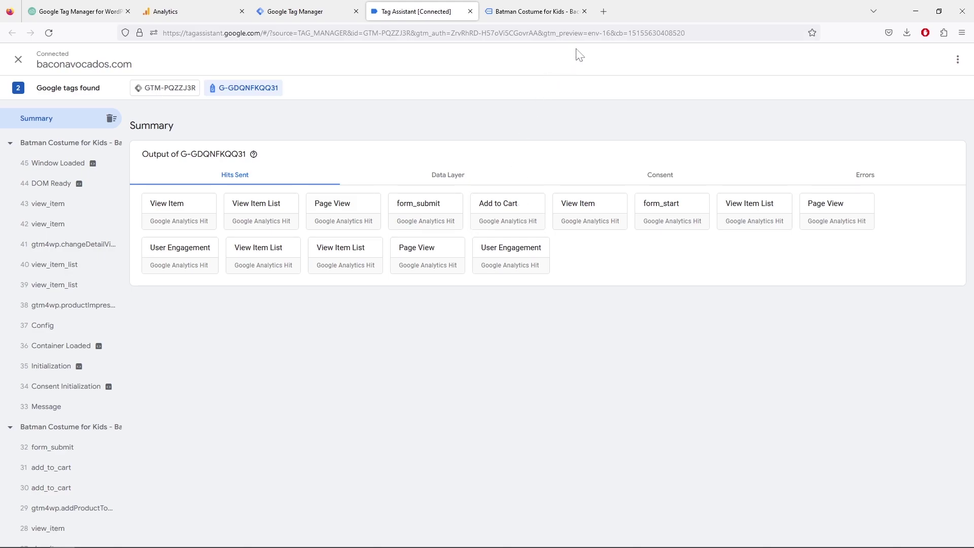
Finish the debug session on the store page and close Tag Assistant, returning to Tag Manager.
{"action": "left_click", "coordinate": [550, 11]}
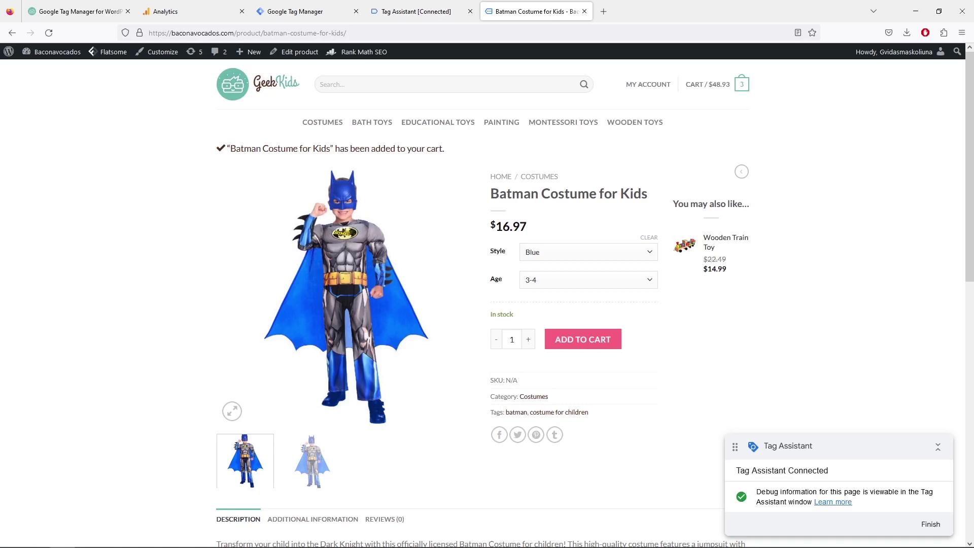
{"action": "left_click", "coordinate": [931, 524]}
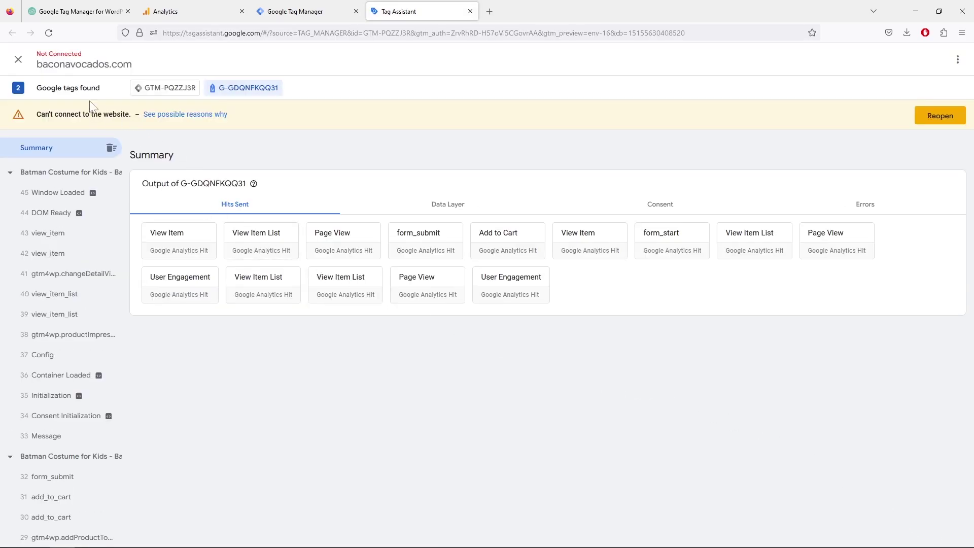
{"action": "left_click", "coordinate": [19, 60]}
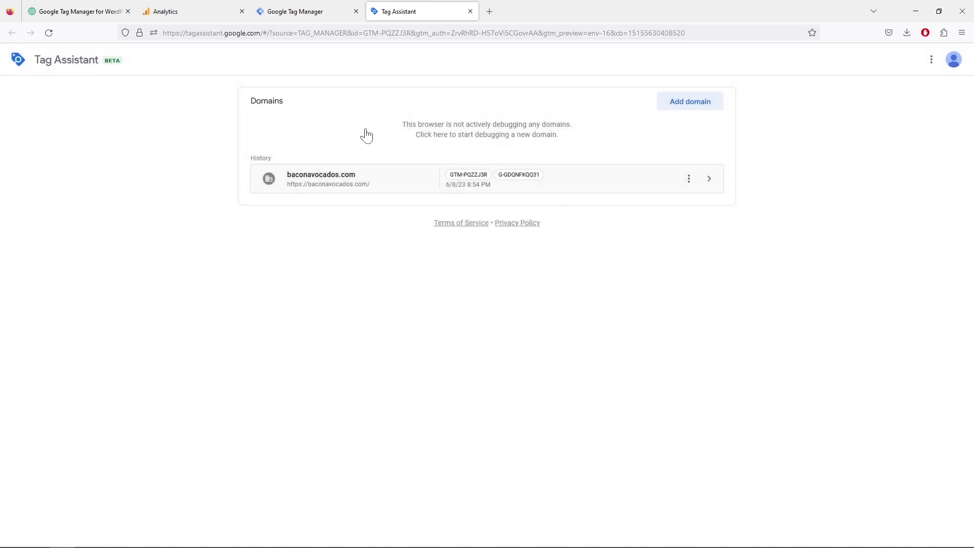
{"action": "left_click", "coordinate": [360, 15]}
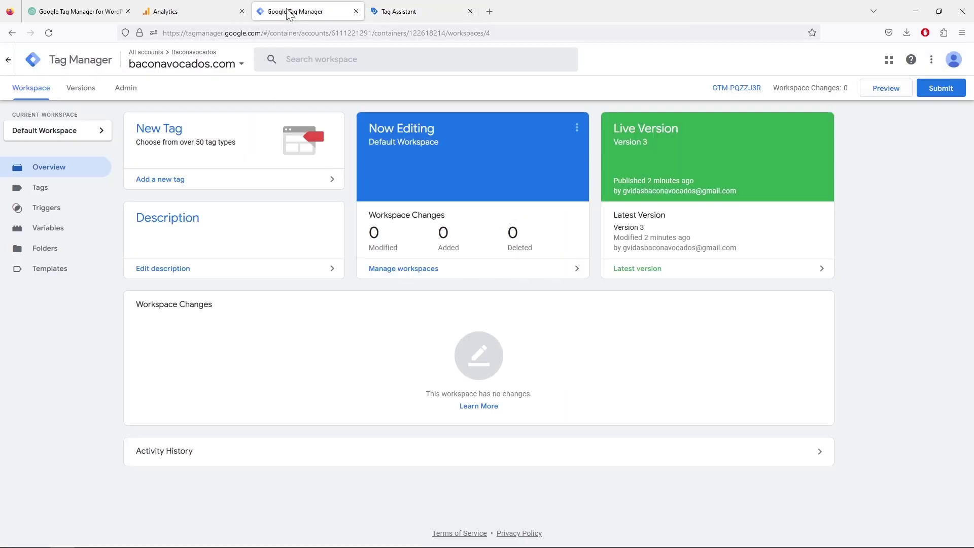
{"action": "left_click", "coordinate": [470, 14]}
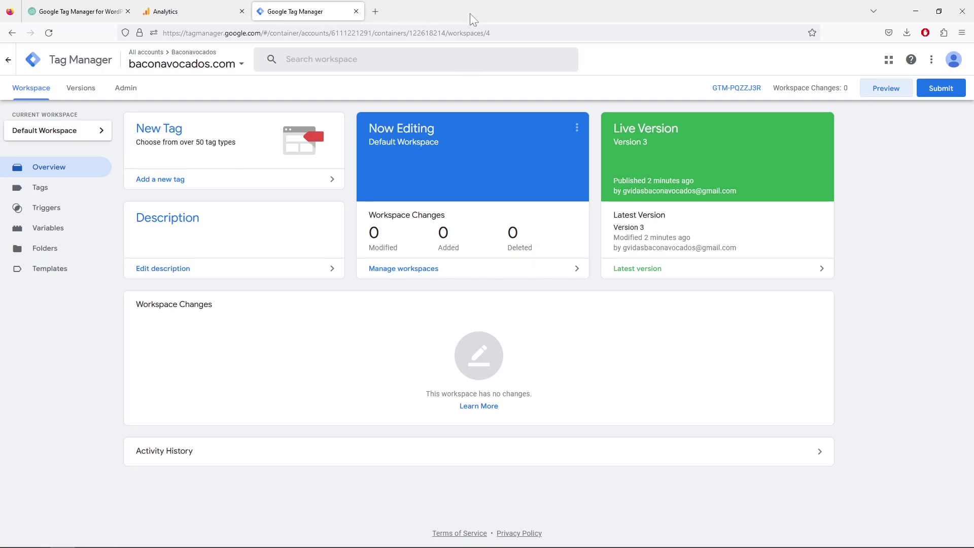
Publish the workspace as a new container version without a name or description, and close the version summary.
{"action": "left_click", "coordinate": [939, 88]}
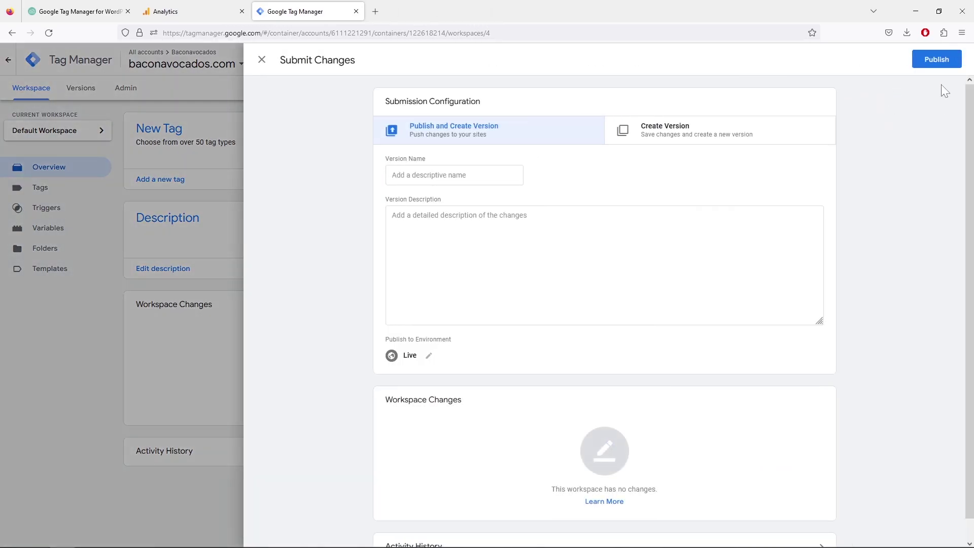
{"action": "left_click", "coordinate": [934, 61]}
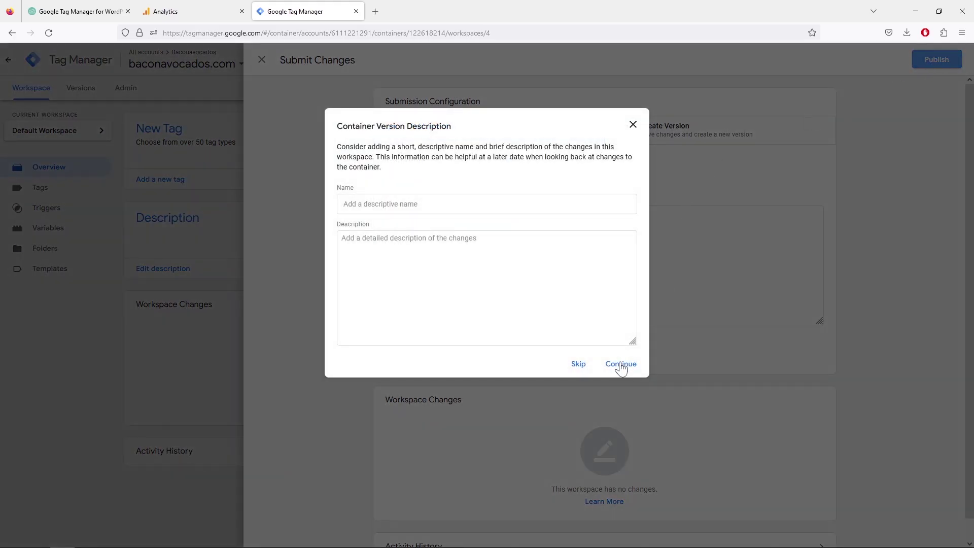
{"action": "left_click", "coordinate": [623, 365]}
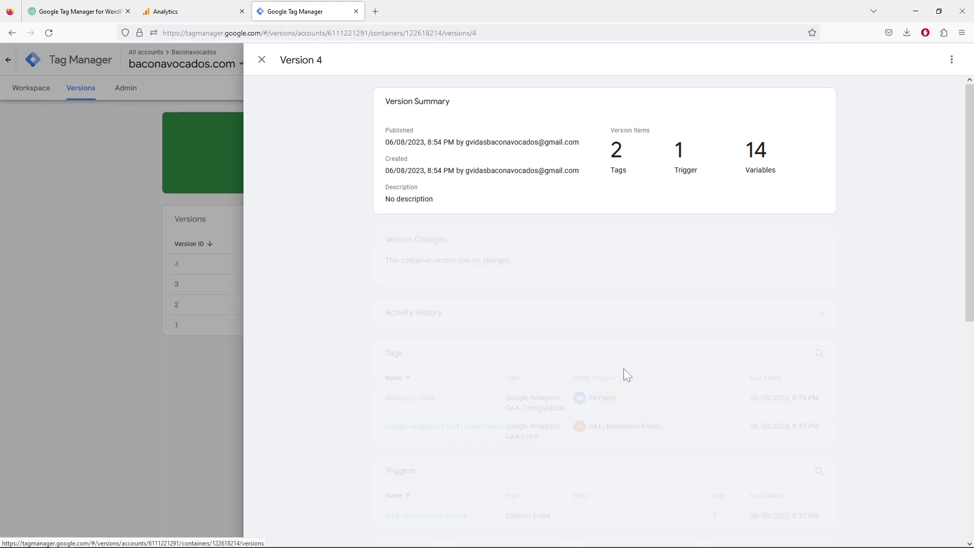
{"action": "left_click", "coordinate": [262, 59]}
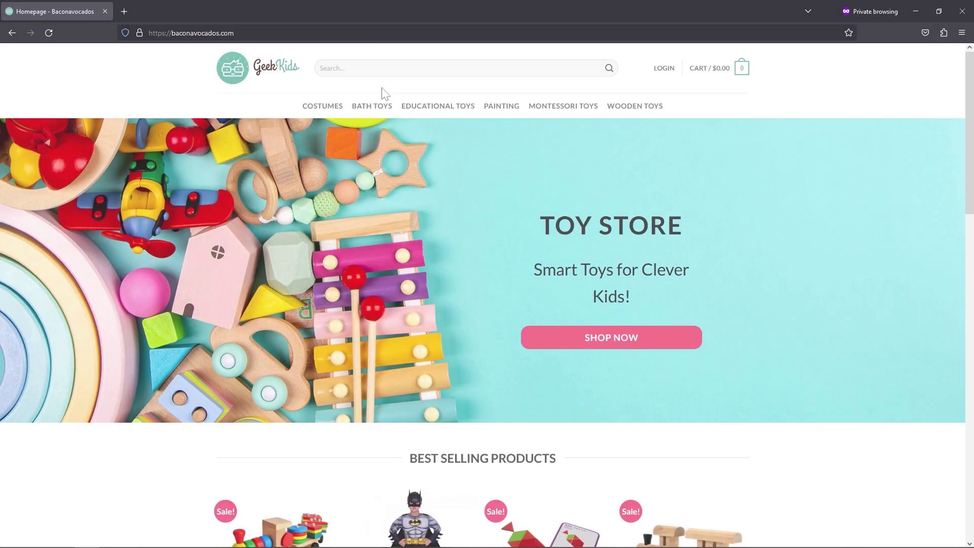
Browse the store in the private window, viewing the Wooden Train Toy, Costumes category and Batman Costume for Kids, and close the window.
{"action": "scroll", "coordinate": [318, 209], "scroll_direction": "down", "scroll_amount": 3}
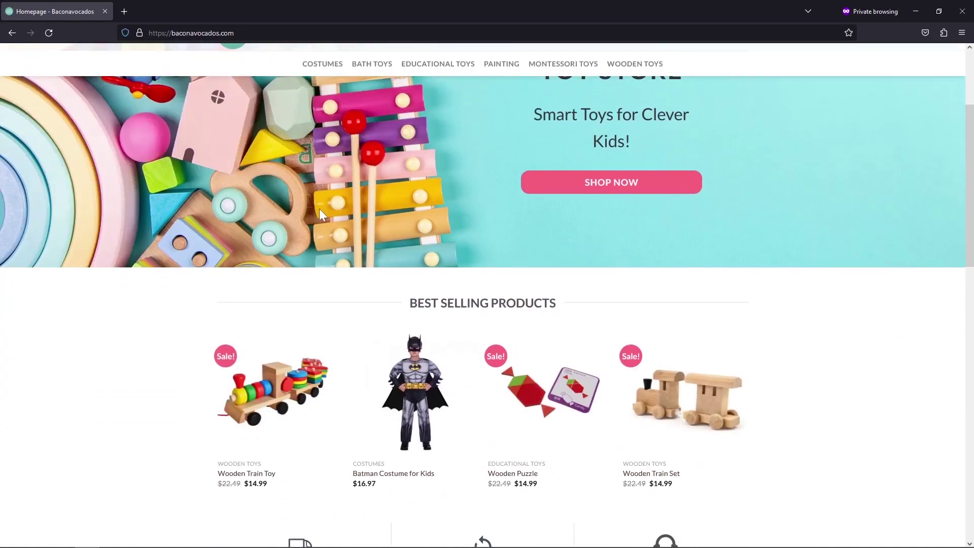
{"action": "left_click", "coordinate": [289, 376]}
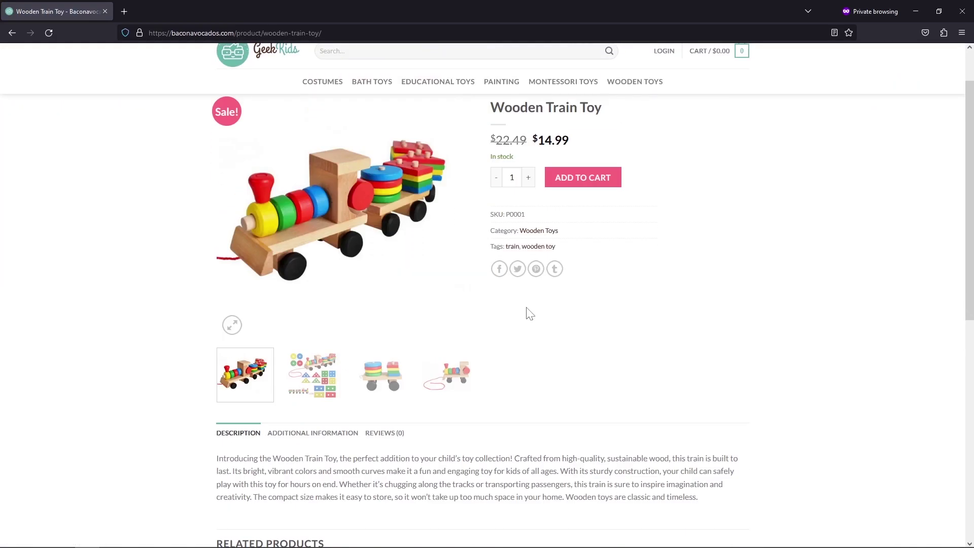
{"action": "left_click", "coordinate": [323, 109]}
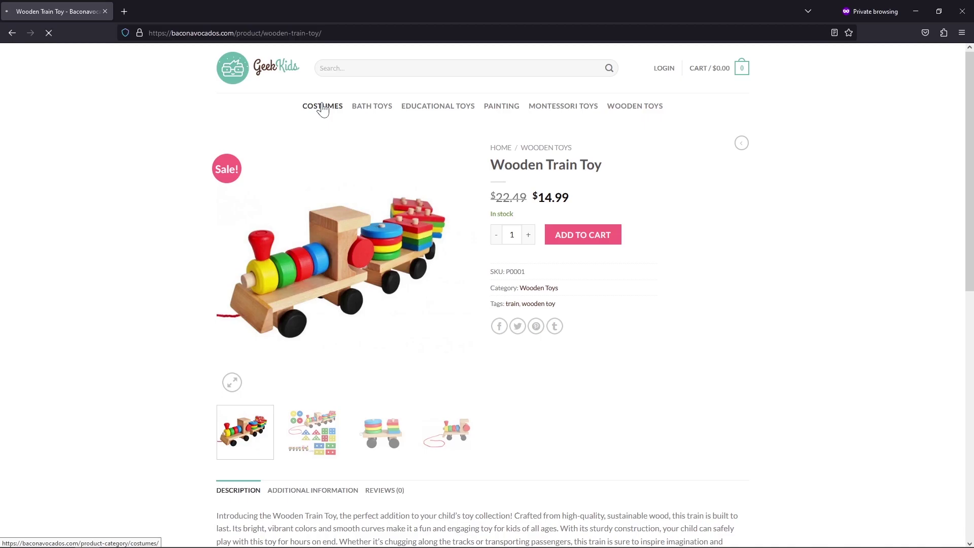
{"action": "scroll", "coordinate": [322, 113], "scroll_direction": "down", "scroll_amount": 2}
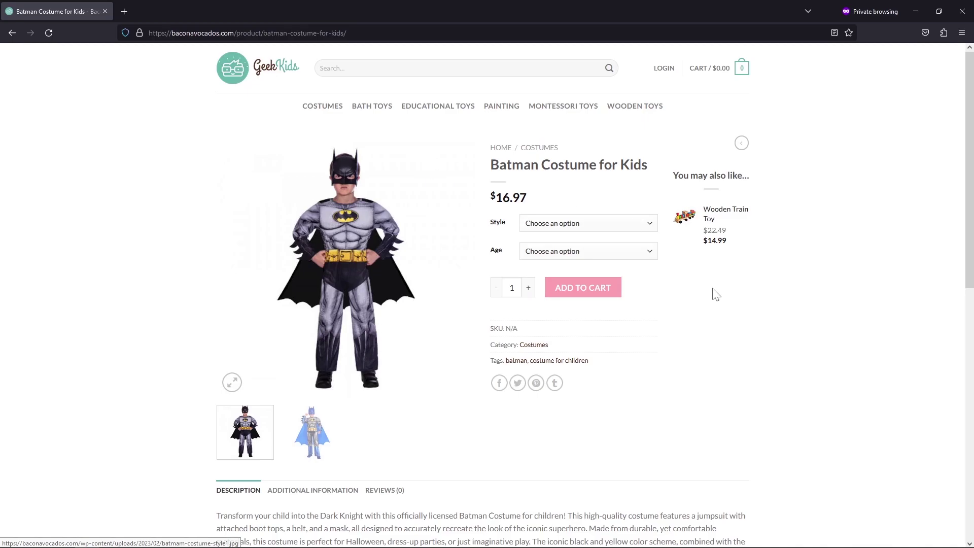
{"action": "scroll", "coordinate": [711, 291], "scroll_direction": "down", "scroll_amount": 10}
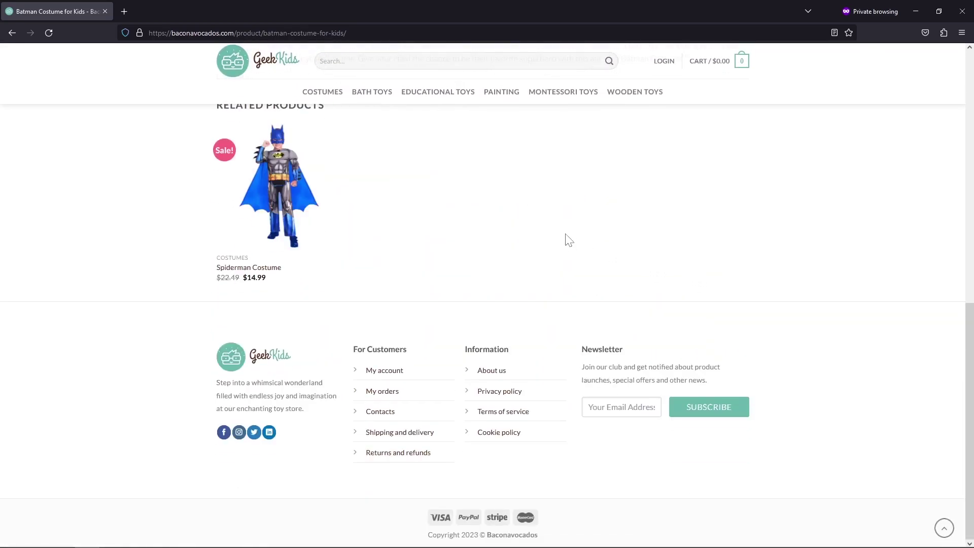
{"action": "scroll", "coordinate": [565, 239], "scroll_direction": "up", "scroll_amount": 10}
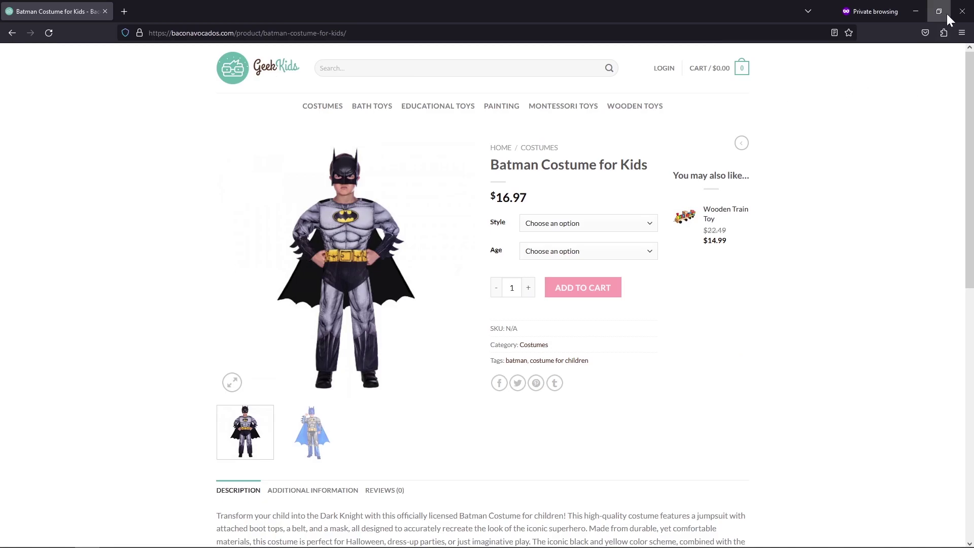
{"action": "left_click", "coordinate": [963, 11]}
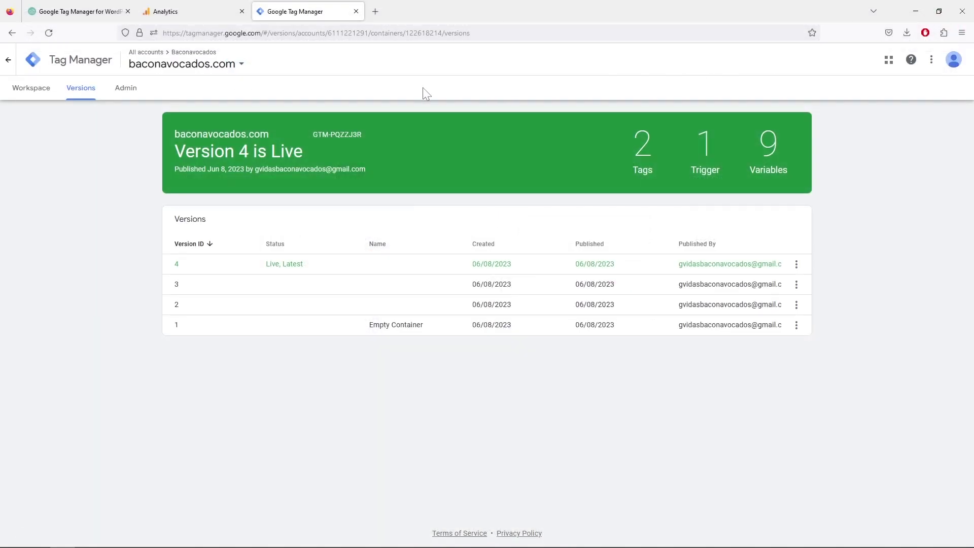
Switch to Google Analytics, leave the web stream details, and check the home overview's user data and its date range choices.
{"action": "left_click", "coordinate": [182, 14]}
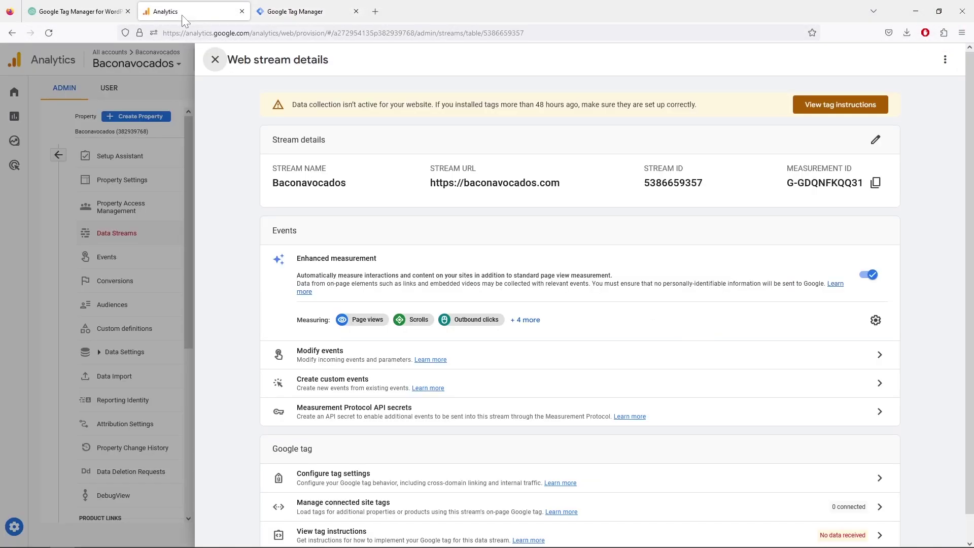
{"action": "left_click", "coordinate": [213, 60]}
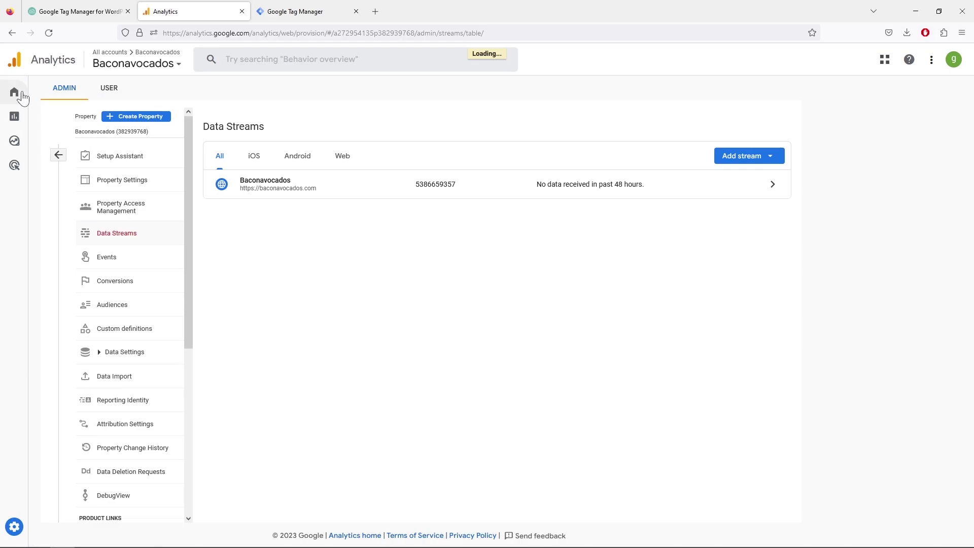
{"action": "left_click", "coordinate": [23, 94]}
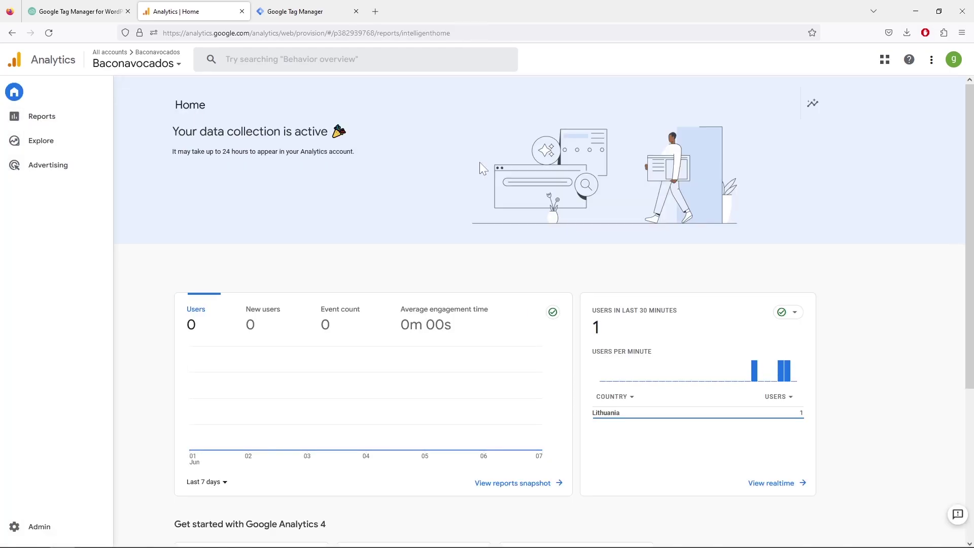
{"action": "scroll", "coordinate": [801, 251], "scroll_direction": "down", "scroll_amount": 3}
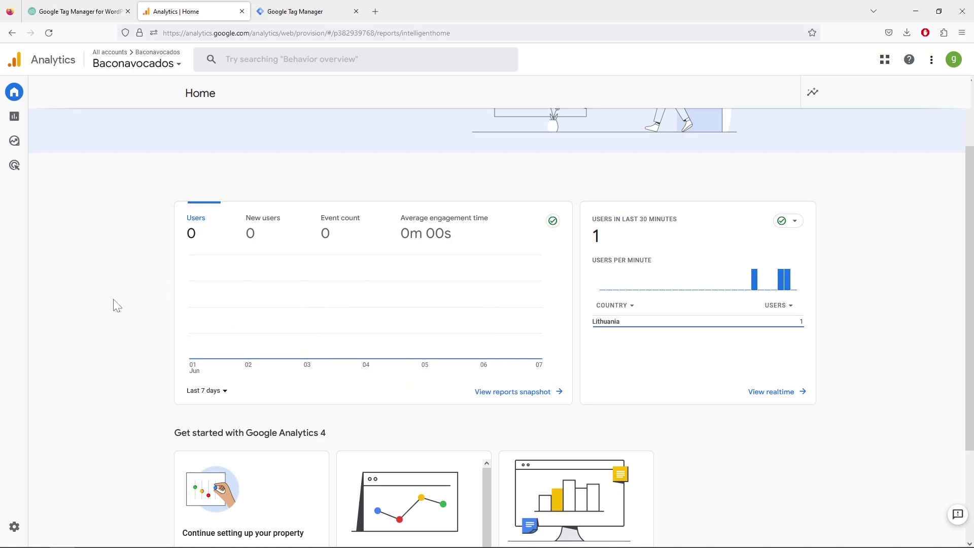
{"action": "left_click", "coordinate": [200, 391]}
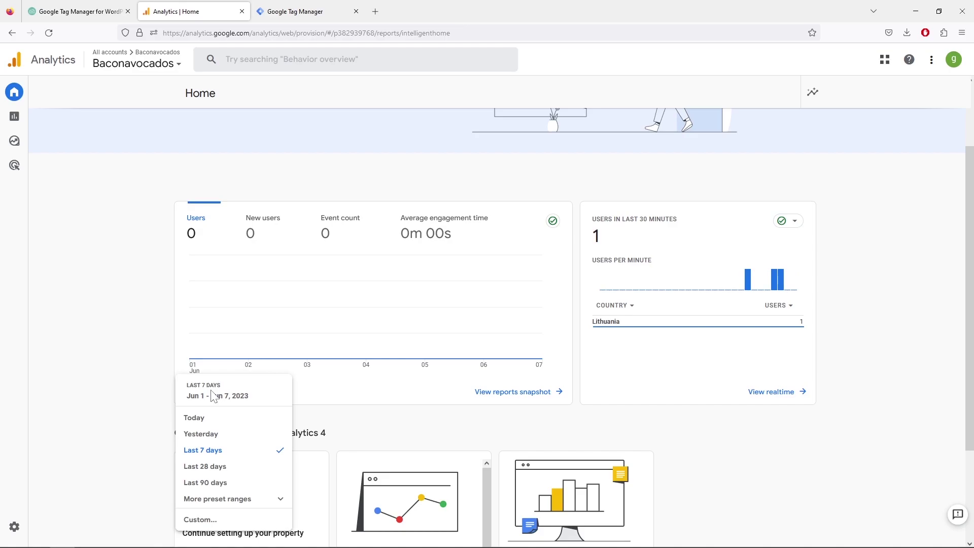
{"action": "left_click", "coordinate": [104, 356]}
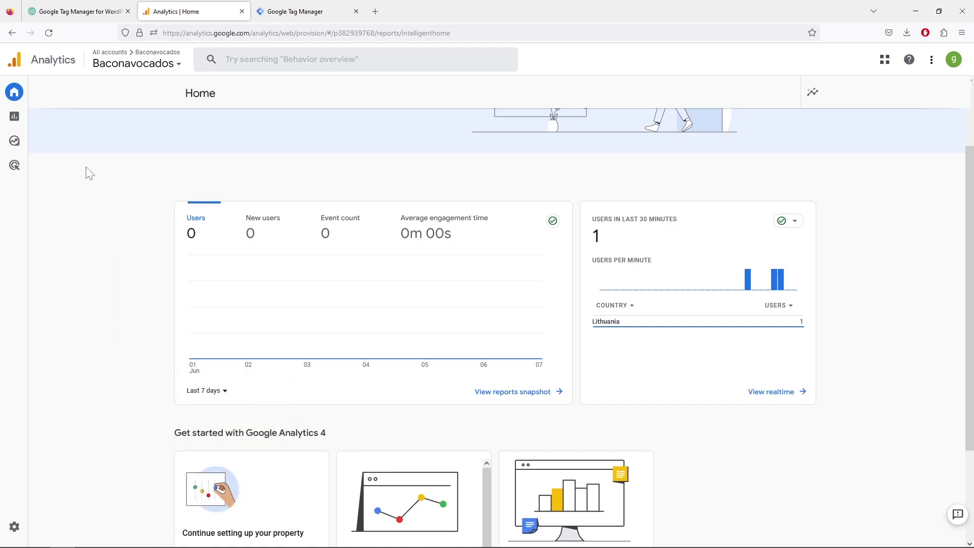
Examine the Reports snapshot in Analytics, covering users, recent activity, revenue and purchaser cards.
{"action": "left_click", "coordinate": [24, 124]}
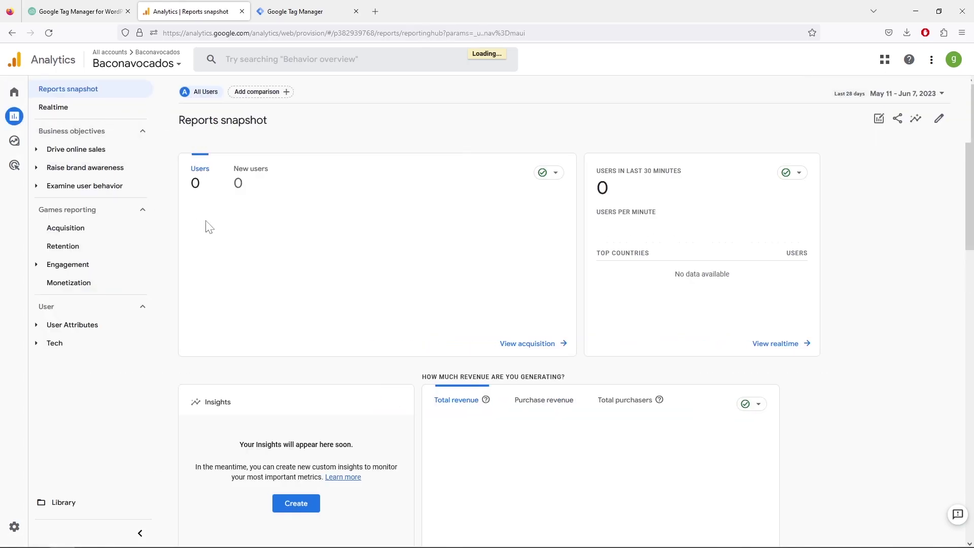
{"action": "scroll", "coordinate": [355, 299], "scroll_direction": "down", "scroll_amount": 2}
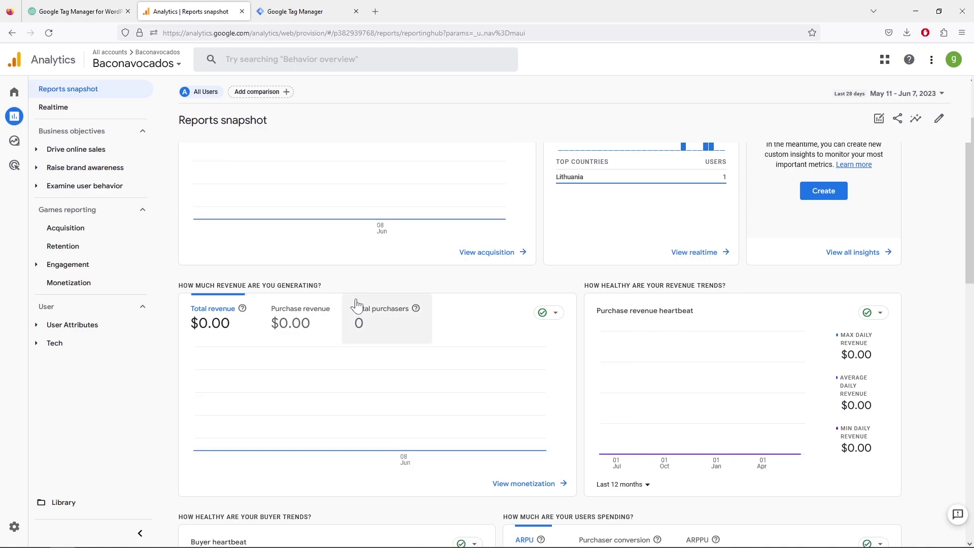
{"action": "scroll", "coordinate": [359, 303], "scroll_direction": "up", "scroll_amount": 2}
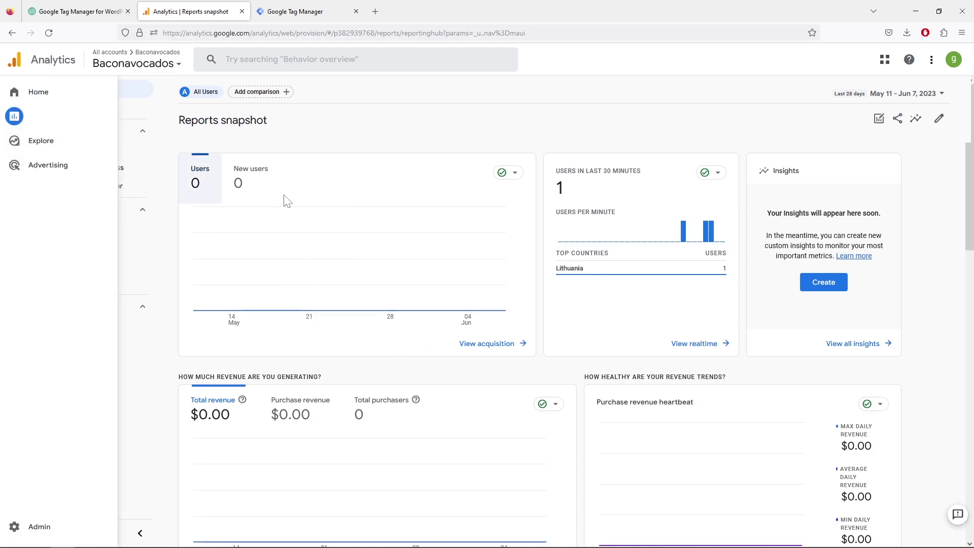
{"action": "scroll", "coordinate": [284, 203], "scroll_direction": "down", "scroll_amount": 2}
{"action": "scroll", "coordinate": [315, 213], "scroll_direction": "up", "scroll_amount": 1}
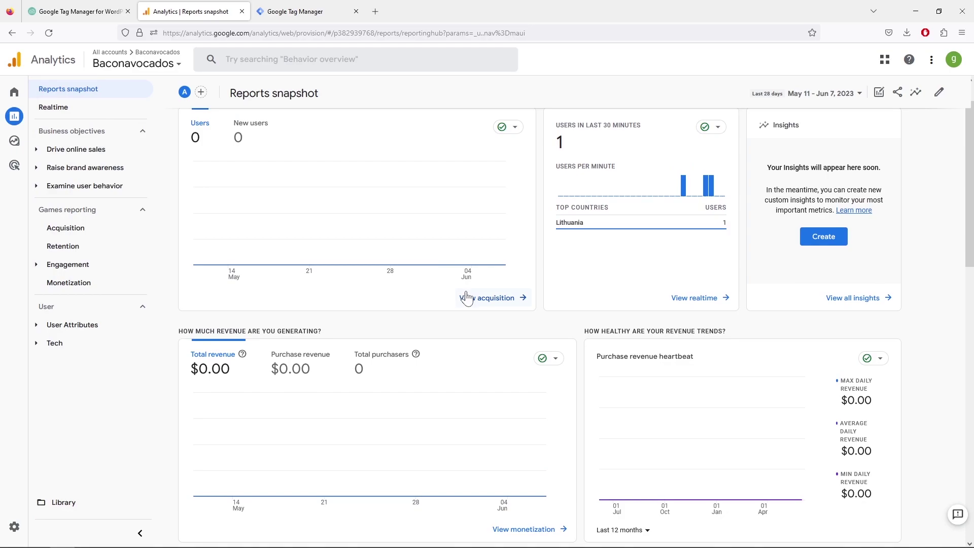
{"action": "scroll", "coordinate": [522, 325], "scroll_direction": "down", "scroll_amount": 3}
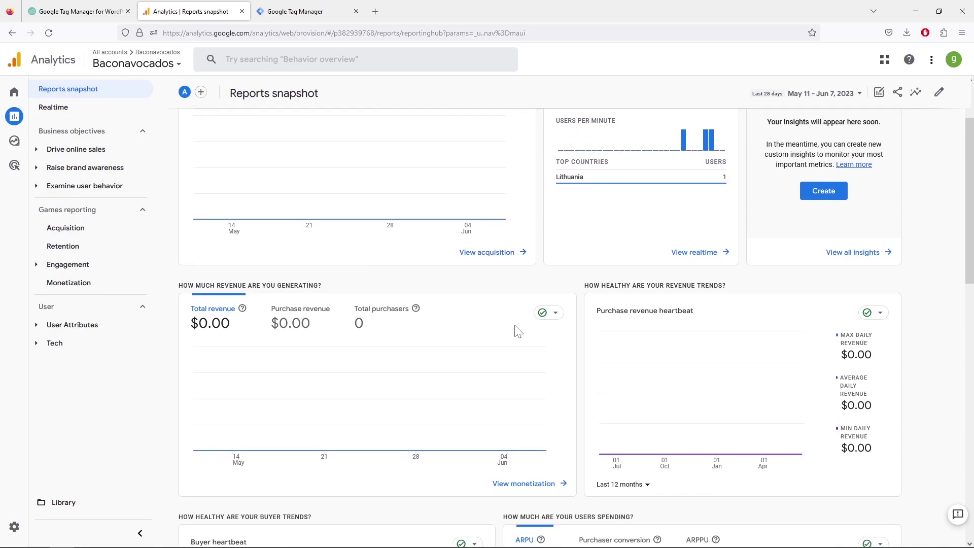
{"action": "scroll", "coordinate": [660, 362], "scroll_direction": "down", "scroll_amount": 1}
{"action": "scroll", "coordinate": [665, 366], "scroll_direction": "up", "scroll_amount": 5}
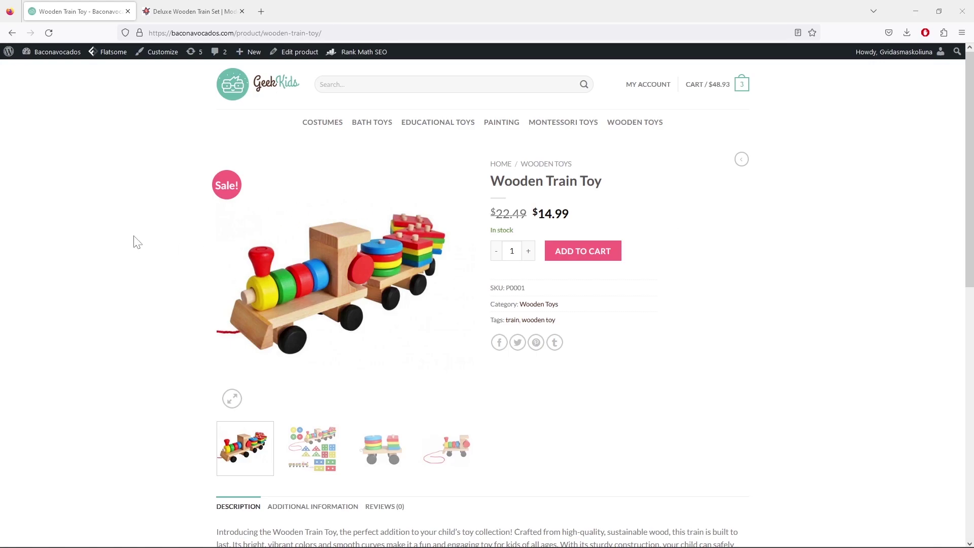
Review the competitor's Deluxe Wooden Train Set product page on the Battat site, including its description.
{"action": "left_click", "coordinate": [184, 12]}
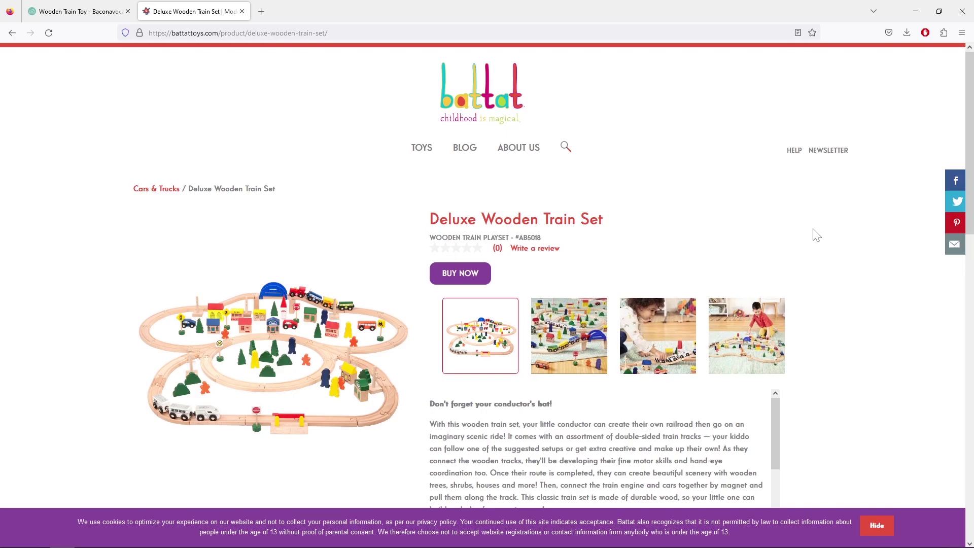
{"action": "scroll", "coordinate": [816, 235], "scroll_direction": "down", "scroll_amount": 1}
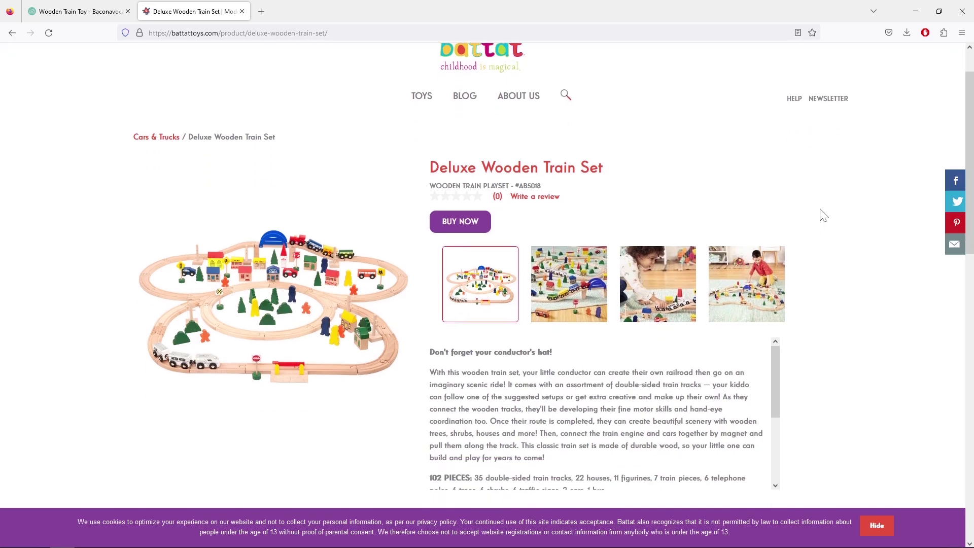
{"action": "scroll", "coordinate": [820, 214], "scroll_direction": "down", "scroll_amount": 2}
{"action": "scroll", "coordinate": [814, 225], "scroll_direction": "up", "scroll_amount": 4}
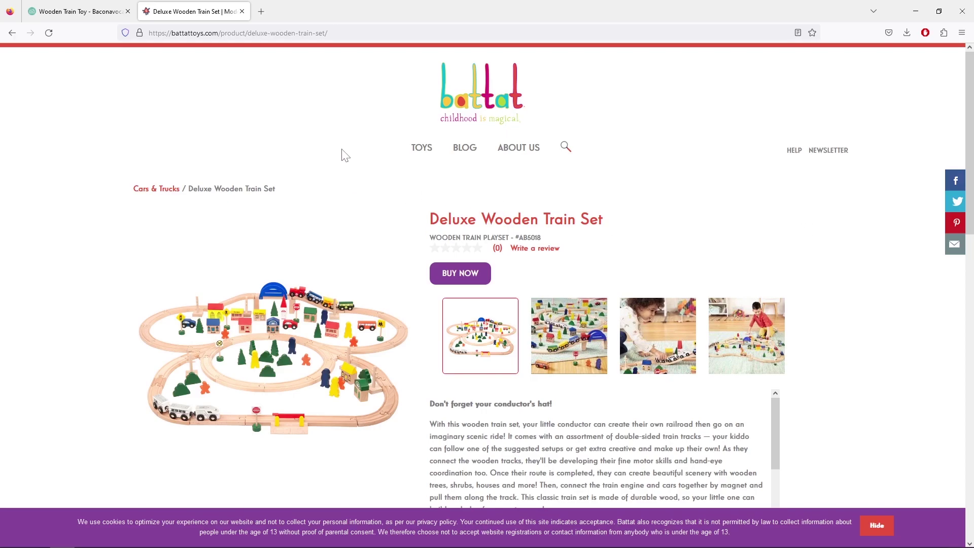
Find the Ubersuggest website through a web search for "ubersuggest" in a new tab and sign in, dismissing the registration prompt.
{"action": "left_click", "coordinate": [262, 12]}
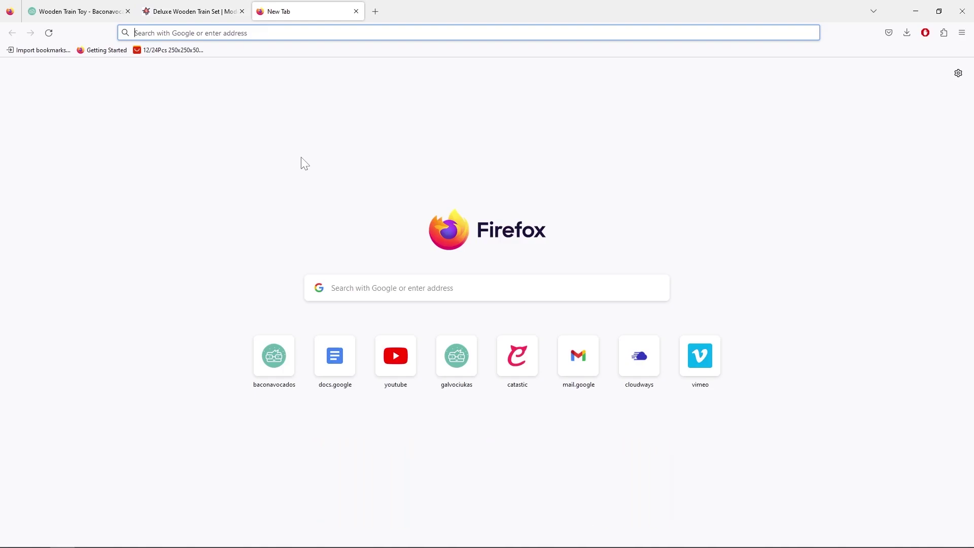
{"action": "type", "text": "ubersuggest"}
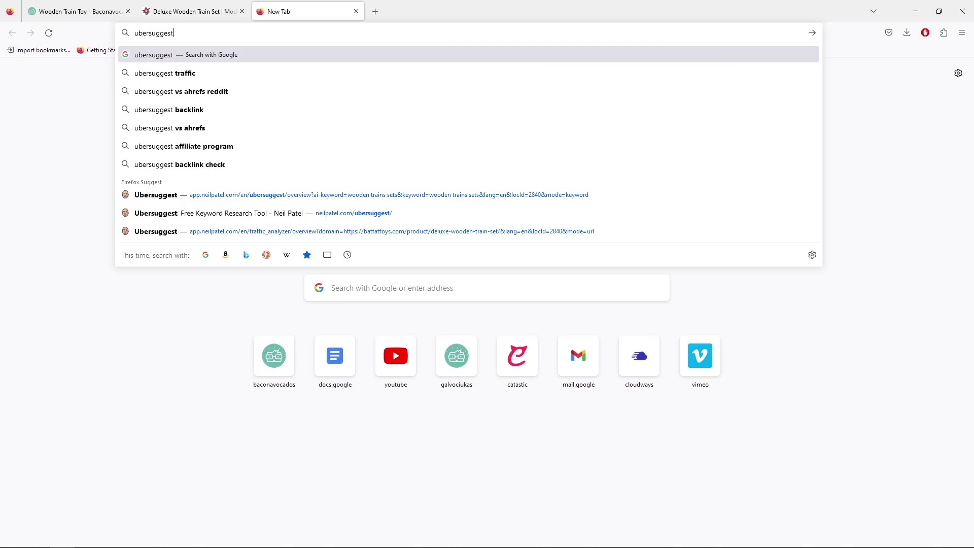
{"action": "key", "text": "Return"}
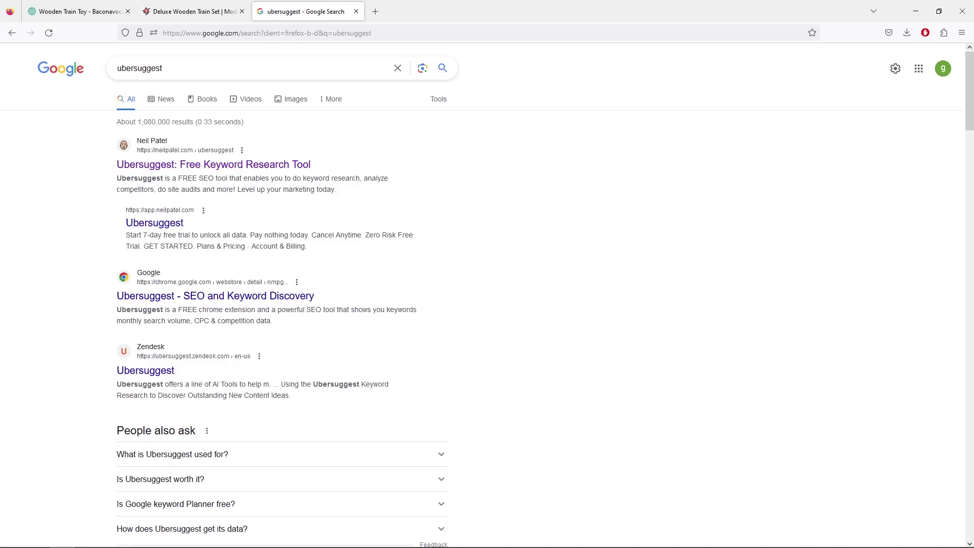
{"action": "left_click", "coordinate": [203, 170]}
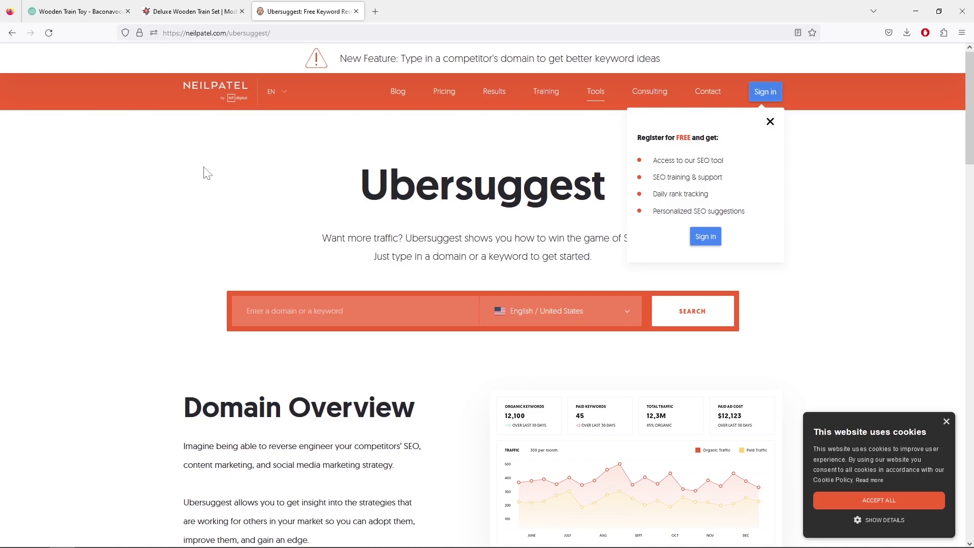
{"action": "left_click", "coordinate": [770, 121]}
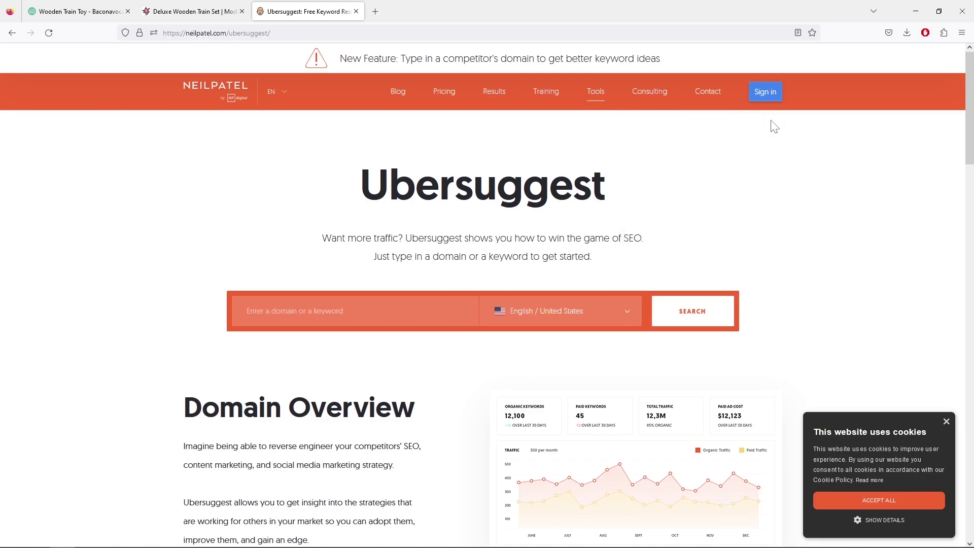
{"action": "left_click", "coordinate": [762, 91]}
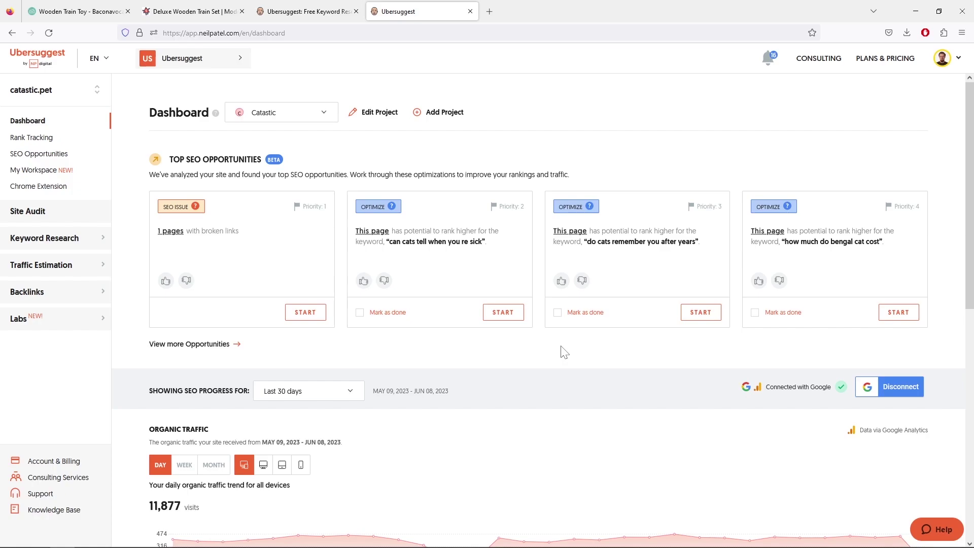
Examine the Catastic project dashboard, comparing organic traffic for desktop, tablet and all devices, plus keyword rankings, backlinks and SEO score.
{"action": "scroll", "coordinate": [563, 351], "scroll_direction": "down", "scroll_amount": 3}
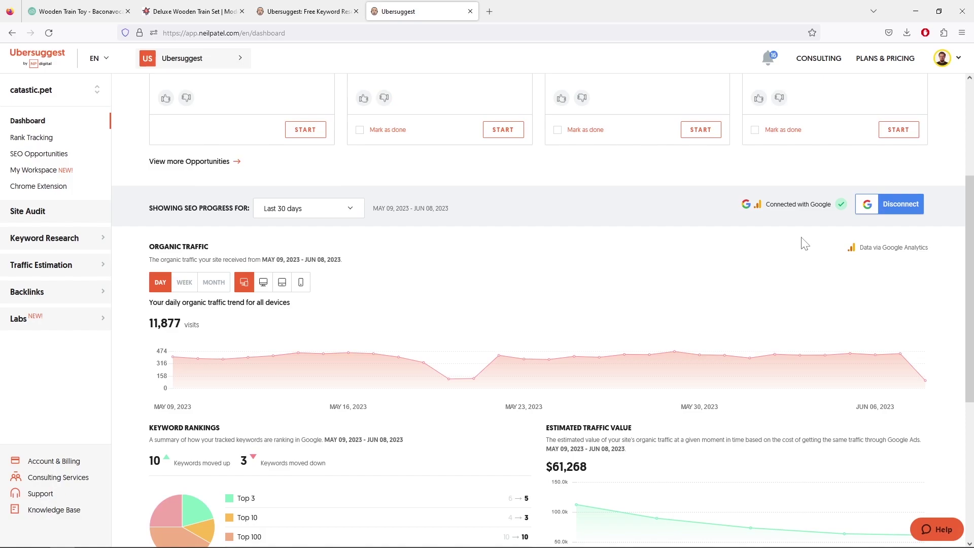
{"action": "scroll", "coordinate": [805, 244], "scroll_direction": "down", "scroll_amount": 5}
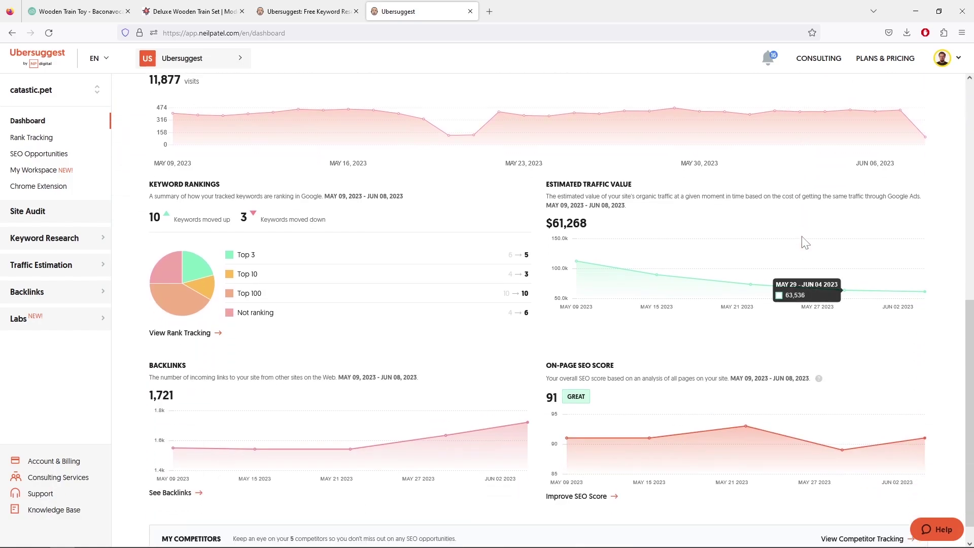
{"action": "scroll", "coordinate": [812, 243], "scroll_direction": "up", "scroll_amount": 3}
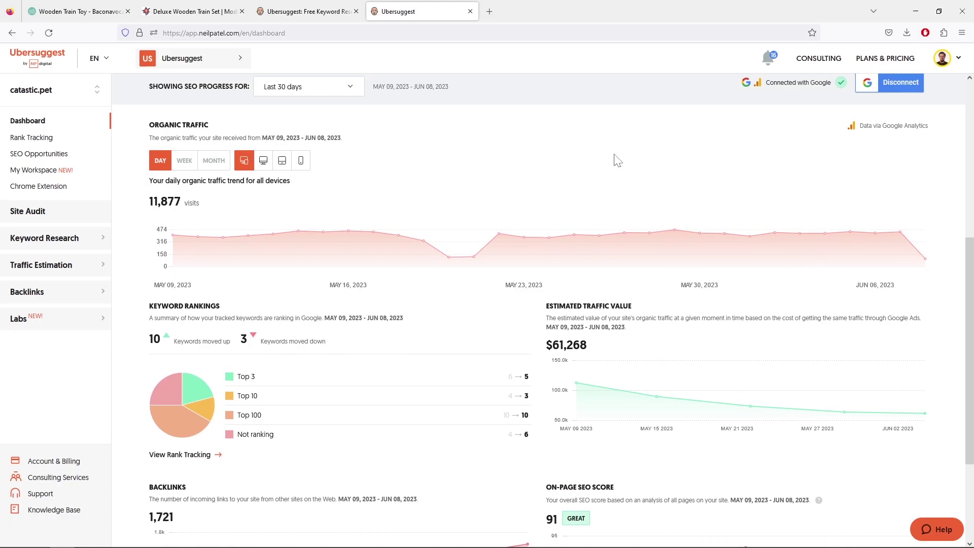
{"action": "left_click", "coordinate": [263, 161]}
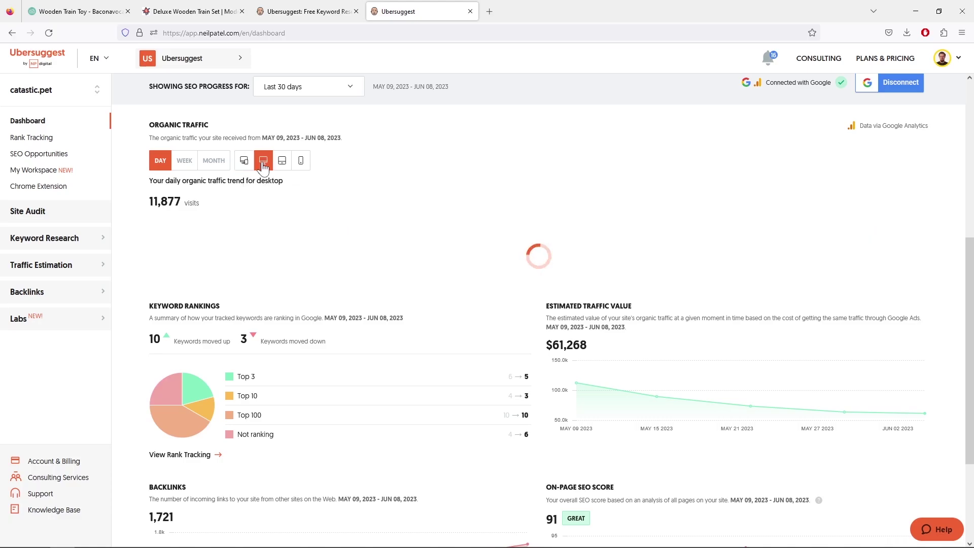
{"action": "left_click", "coordinate": [279, 164]}
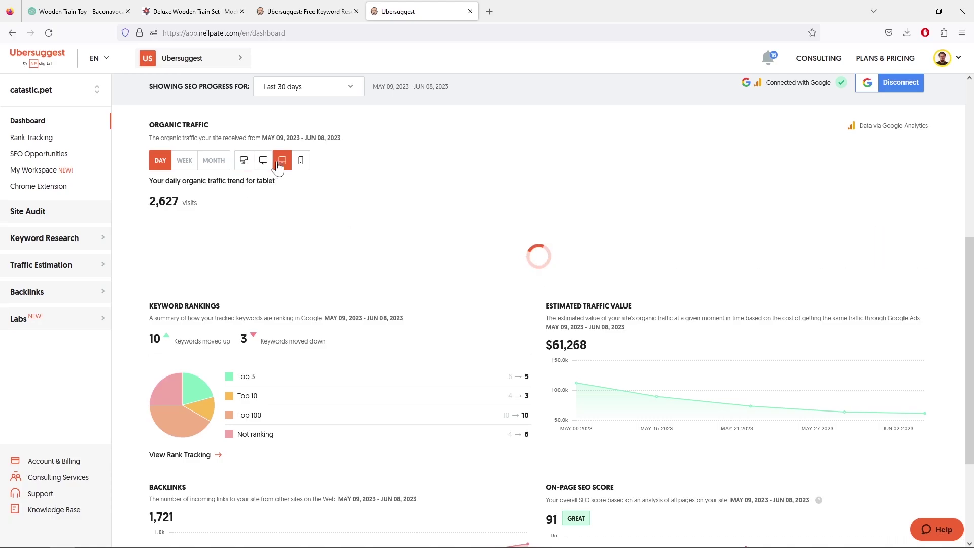
{"action": "left_click", "coordinate": [244, 161]}
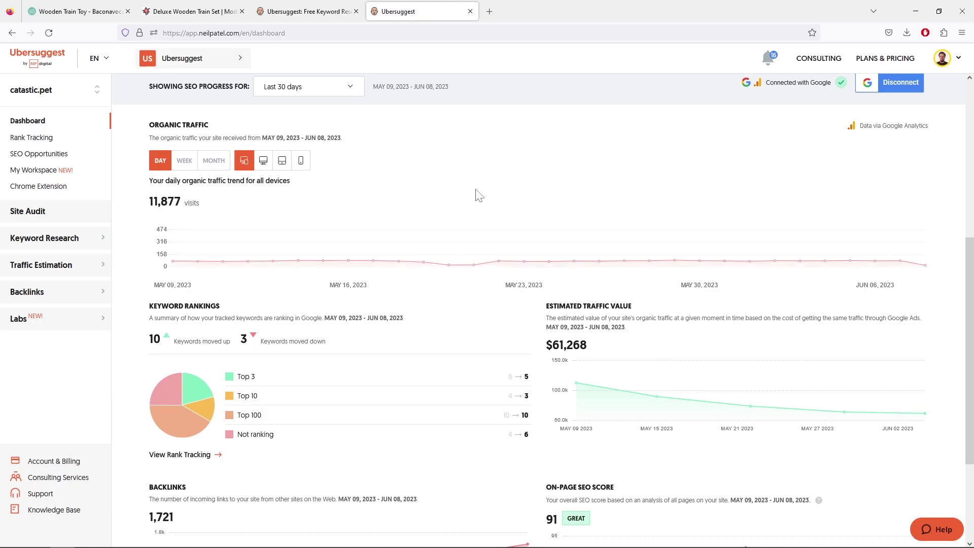
{"action": "scroll", "coordinate": [519, 203], "scroll_direction": "down", "scroll_amount": 3}
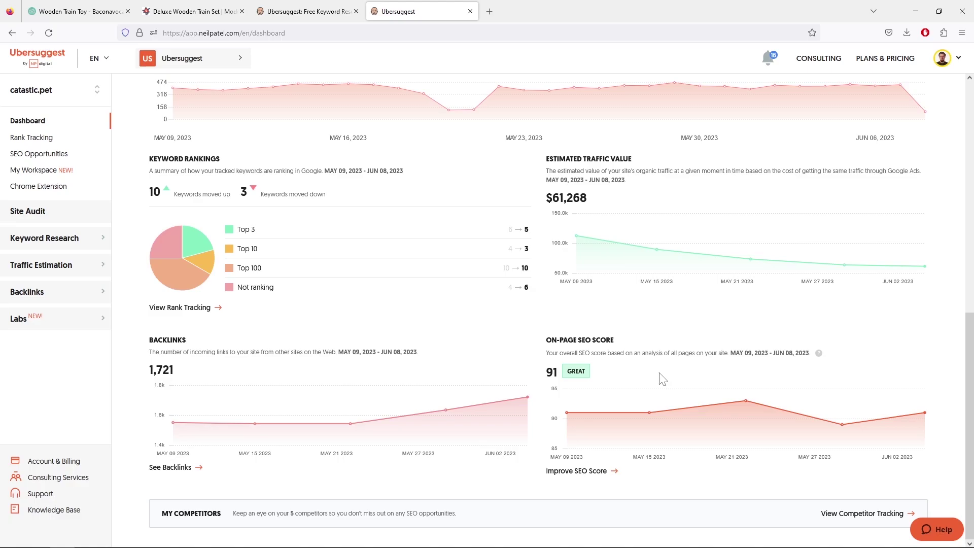
{"action": "scroll", "coordinate": [545, 317], "scroll_direction": "up", "scroll_amount": 3}
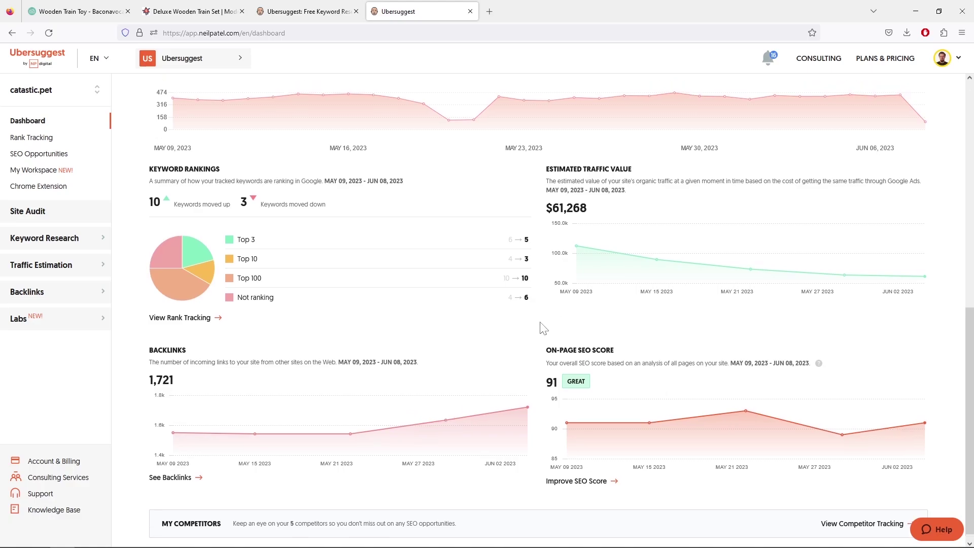
Review the Catastic project's Rank Tracking report, going through the positions and changes of its tracked keywords.
{"action": "left_click", "coordinate": [47, 135]}
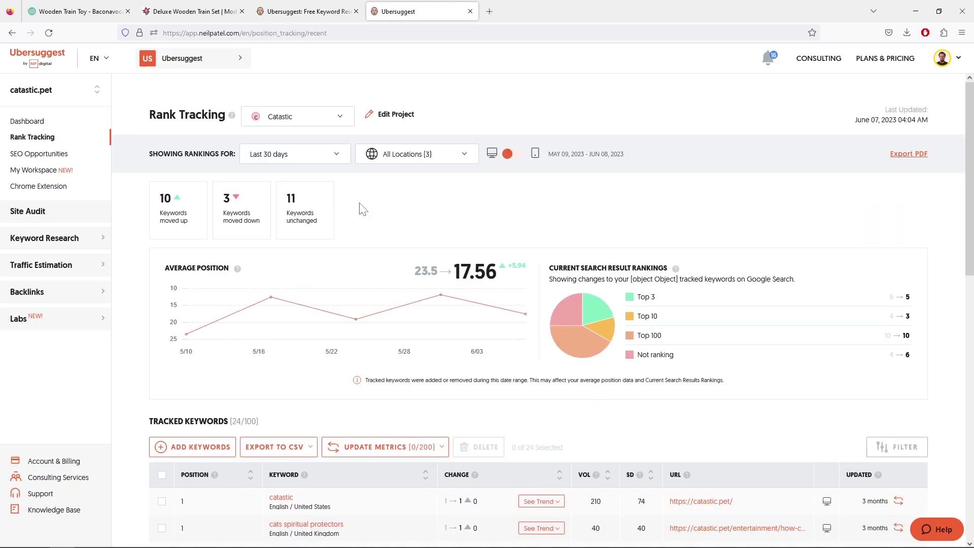
{"action": "scroll", "coordinate": [584, 209], "scroll_direction": "down", "scroll_amount": 5}
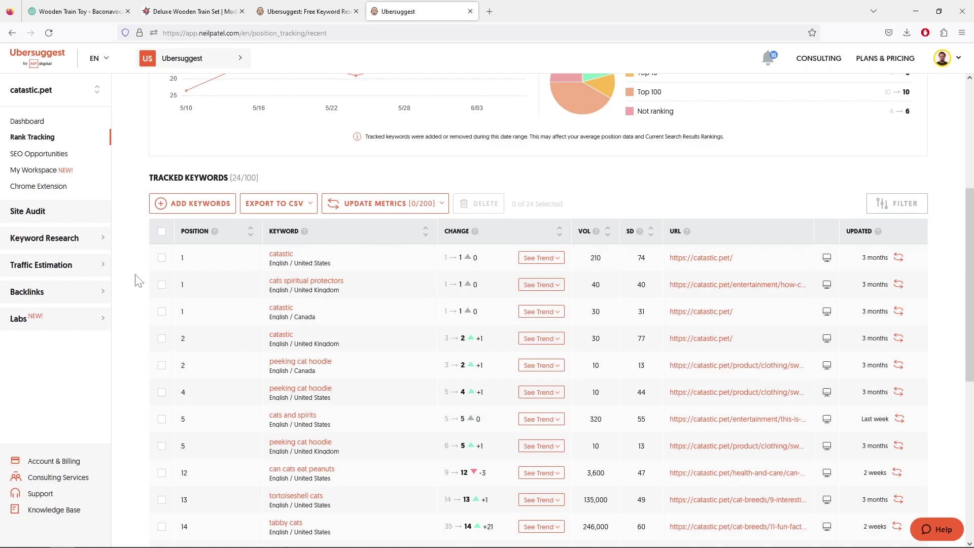
{"action": "scroll", "coordinate": [137, 280], "scroll_direction": "down", "scroll_amount": 3}
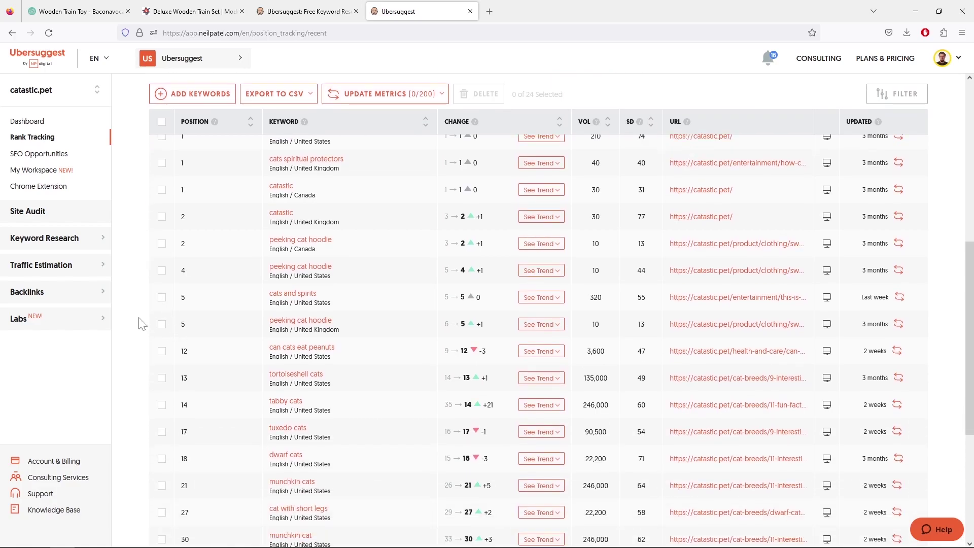
{"action": "scroll", "coordinate": [142, 322], "scroll_direction": "down", "scroll_amount": 3}
{"action": "scroll", "coordinate": [144, 321], "scroll_direction": "down", "scroll_amount": 2}
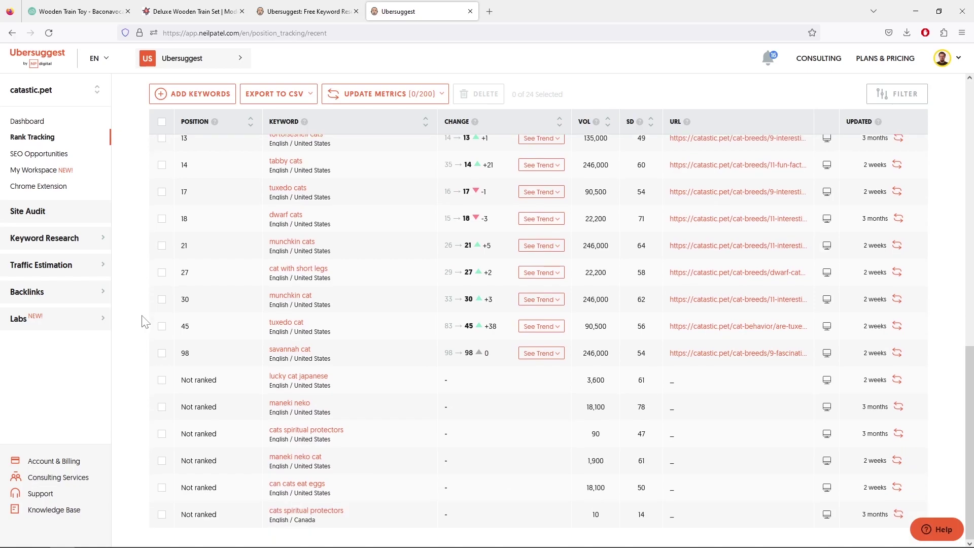
{"action": "scroll", "coordinate": [145, 322], "scroll_direction": "up", "scroll_amount": 6}
{"action": "scroll", "coordinate": [145, 321], "scroll_direction": "up", "scroll_amount": 2}
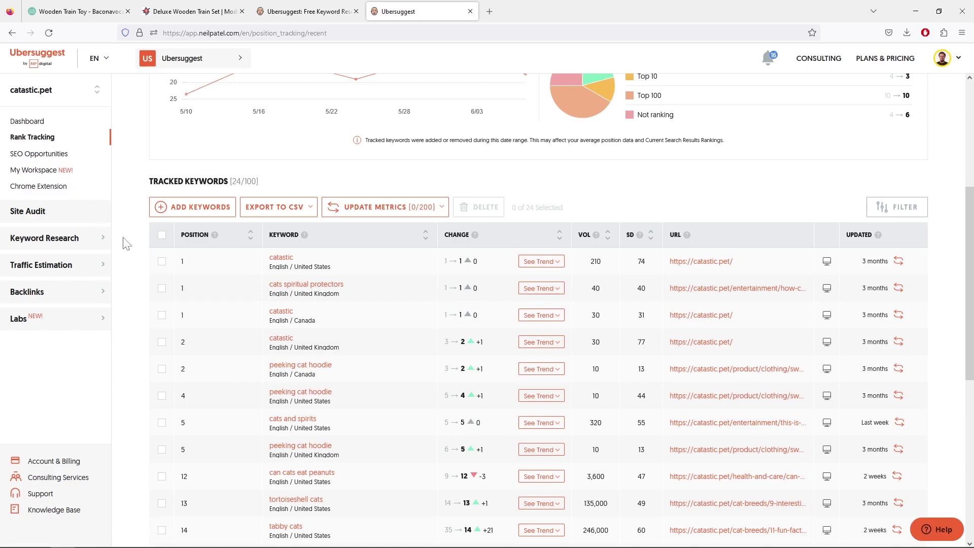
Look up the keyword overview for "wooden train toy" in English for the United States.
{"action": "left_click", "coordinate": [93, 245]}
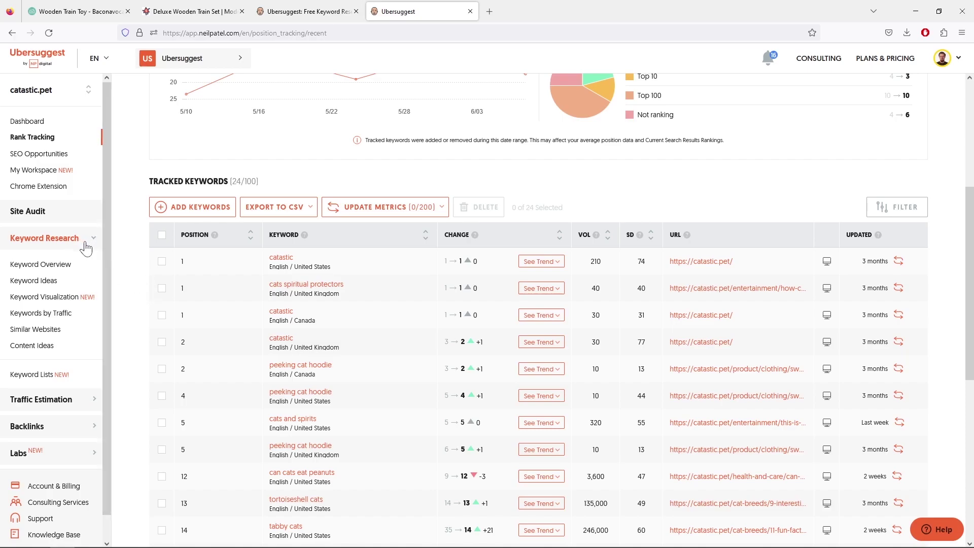
{"action": "left_click", "coordinate": [65, 271]}
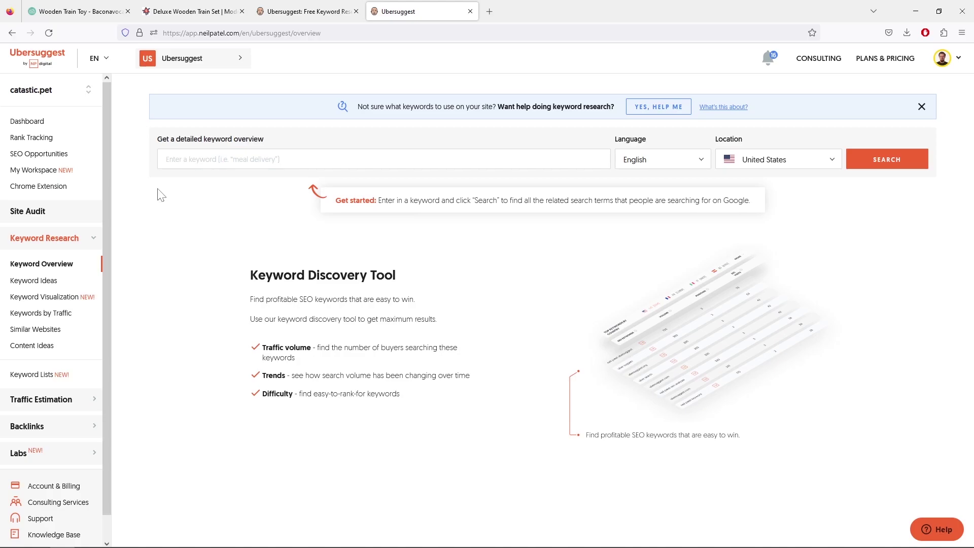
{"action": "type", "text": "wooden train toy"}
{"action": "left_click", "coordinate": [865, 159]}
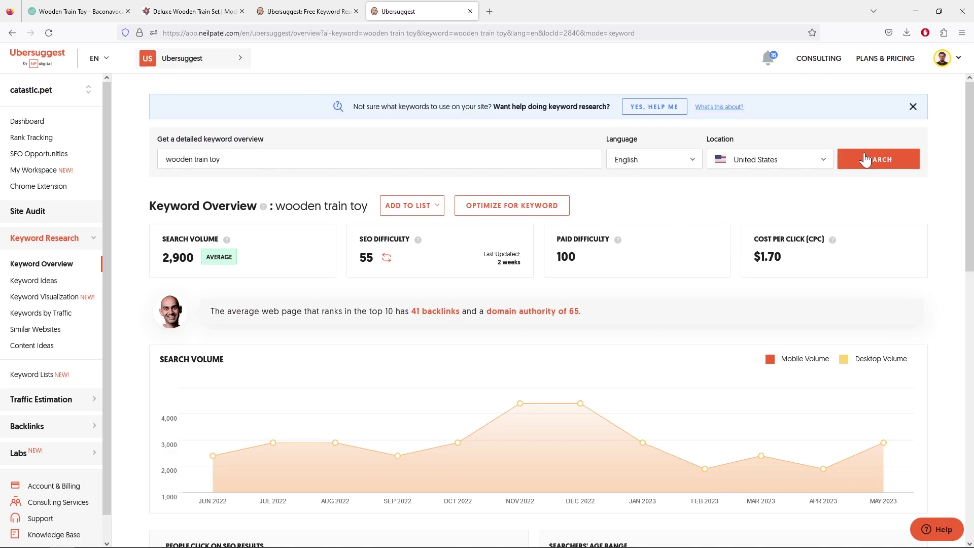
Examine the "wooden train toy" overview, including its metrics, monthly search volume, keyword ideas and content ideas.
{"action": "scroll", "coordinate": [879, 210], "scroll_direction": "down", "scroll_amount": 2}
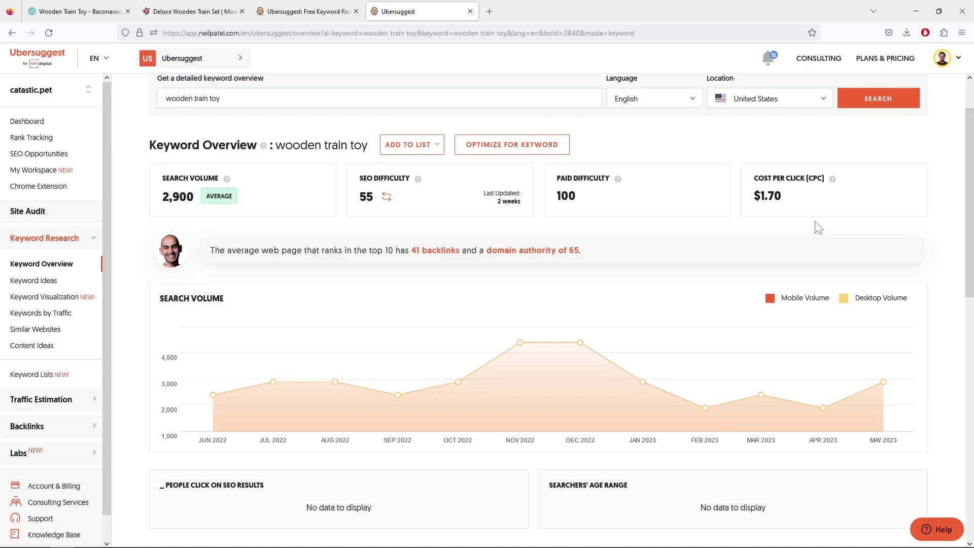
{"action": "scroll", "coordinate": [768, 228], "scroll_direction": "down", "scroll_amount": 2}
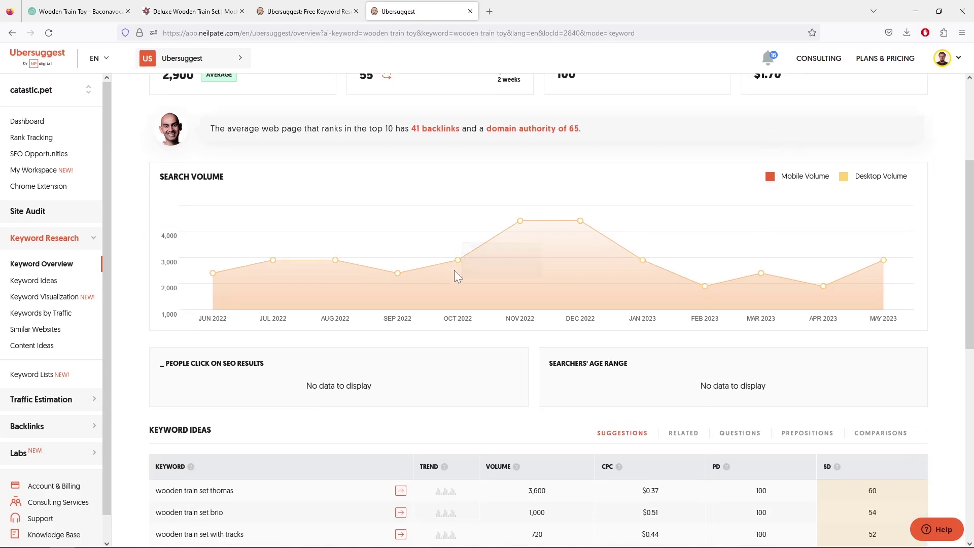
{"action": "mouse_move", "coordinate": [457, 263]}
{"action": "mouse_move", "coordinate": [519, 220]}
{"action": "scroll", "coordinate": [566, 297], "scroll_direction": "down", "scroll_amount": 5}
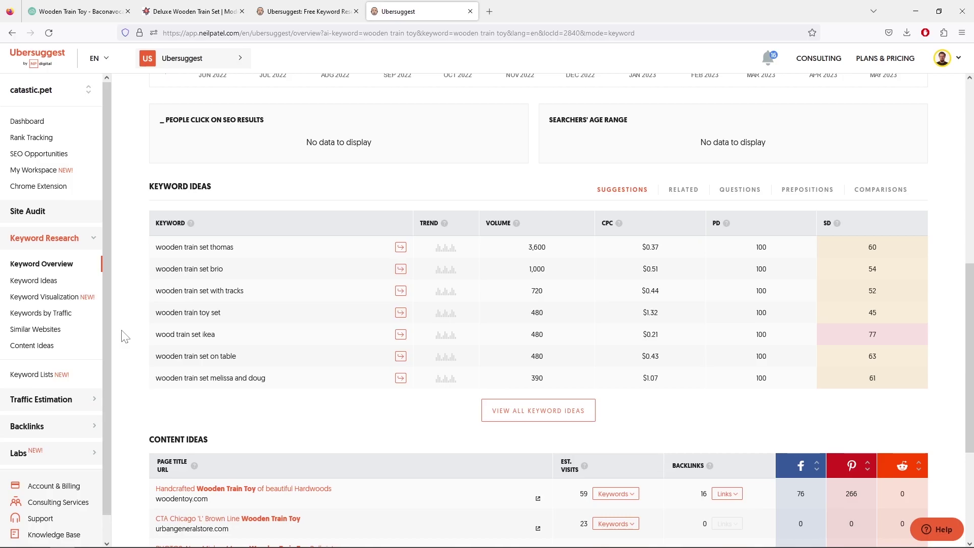
{"action": "scroll", "coordinate": [268, 400], "scroll_direction": "down", "scroll_amount": 3}
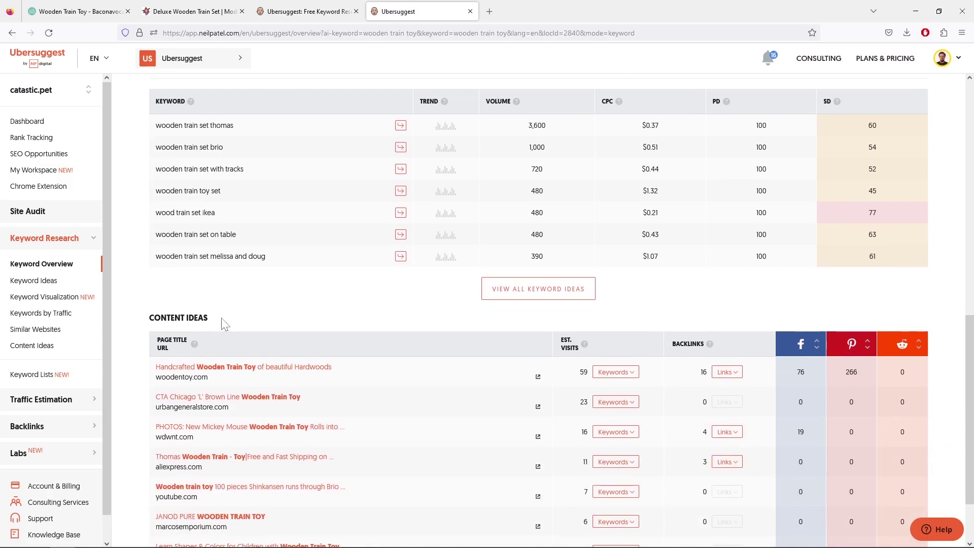
{"action": "scroll", "coordinate": [364, 291], "scroll_direction": "down", "scroll_amount": 1}
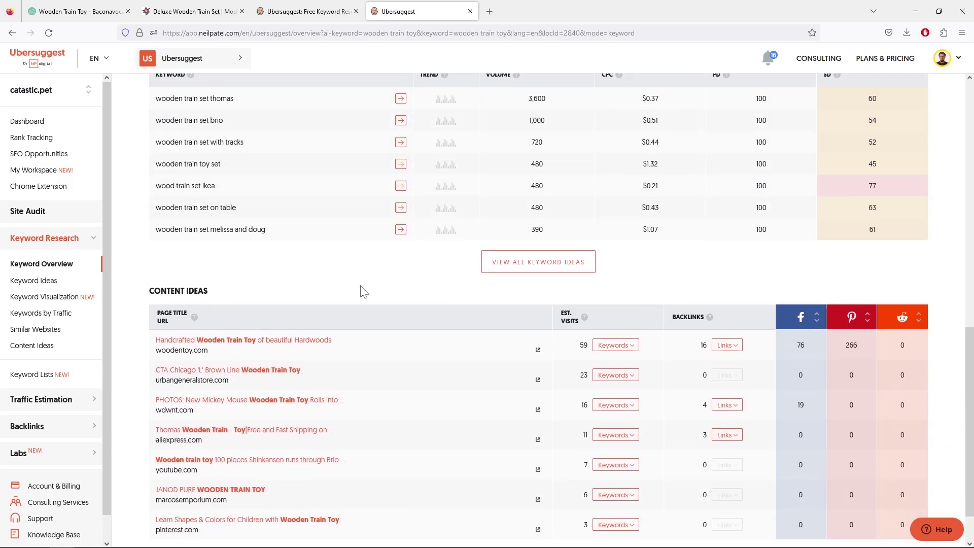
{"action": "scroll", "coordinate": [363, 291], "scroll_direction": "down", "scroll_amount": 2}
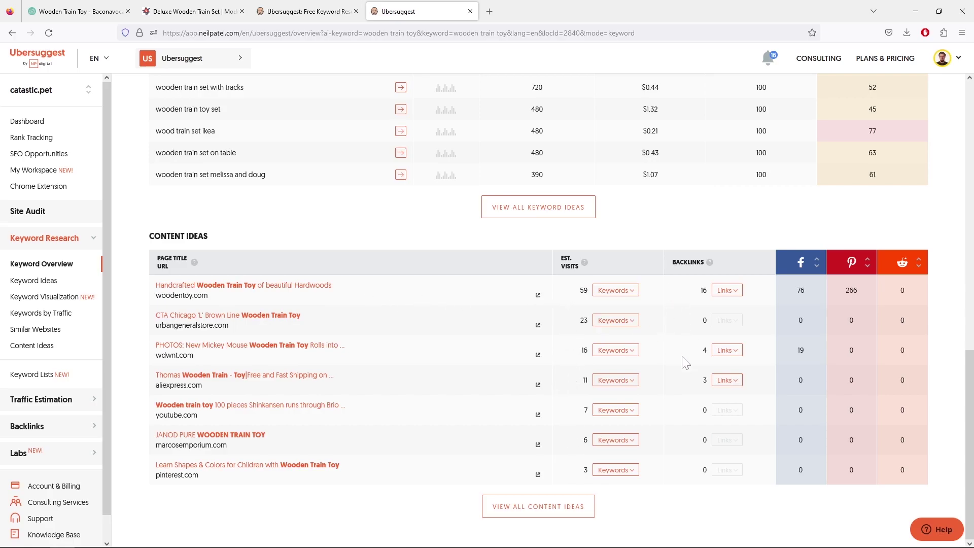
Open the full list of keyword ideas for "wooden train toy" and skim the suggestions.
{"action": "scroll", "coordinate": [680, 396], "scroll_direction": "up", "scroll_amount": 2}
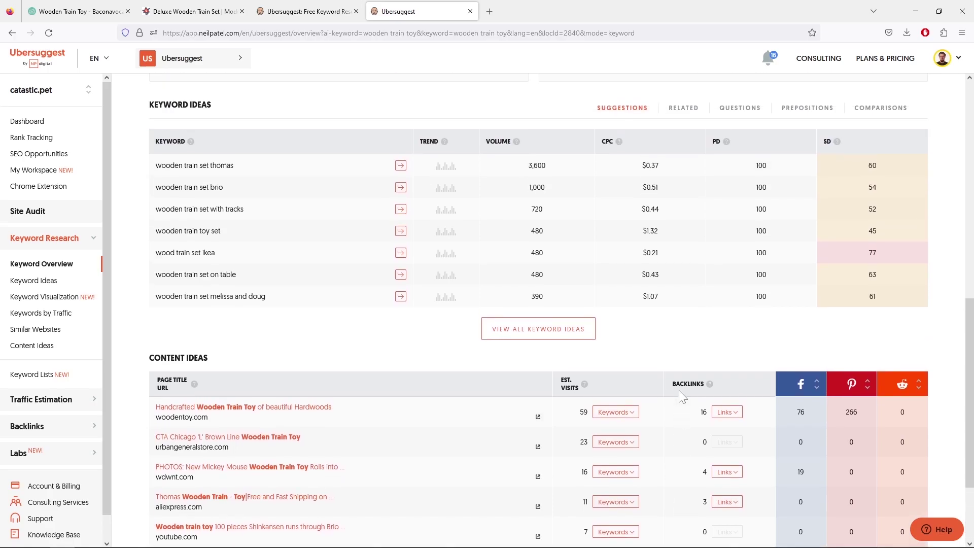
{"action": "left_click", "coordinate": [557, 335]}
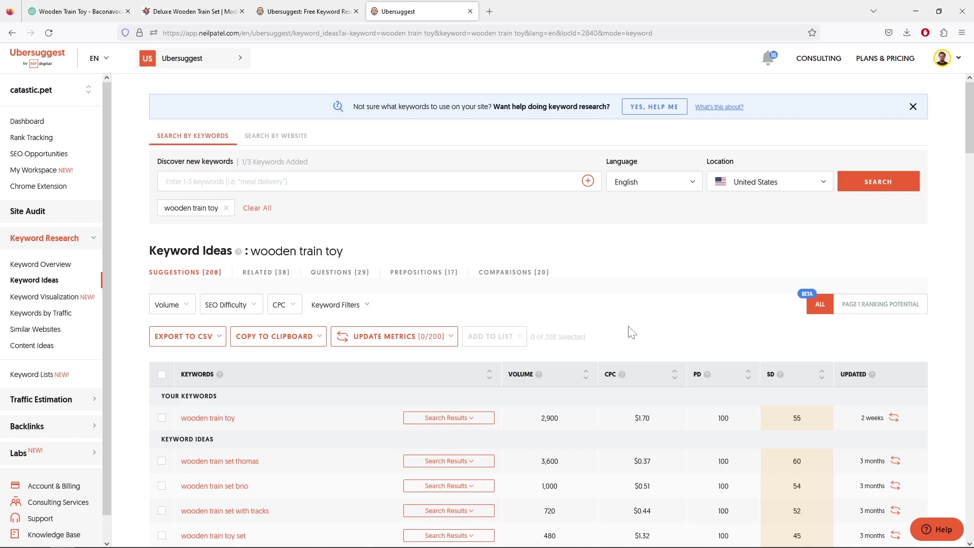
{"action": "scroll", "coordinate": [631, 333], "scroll_direction": "down", "scroll_amount": 3}
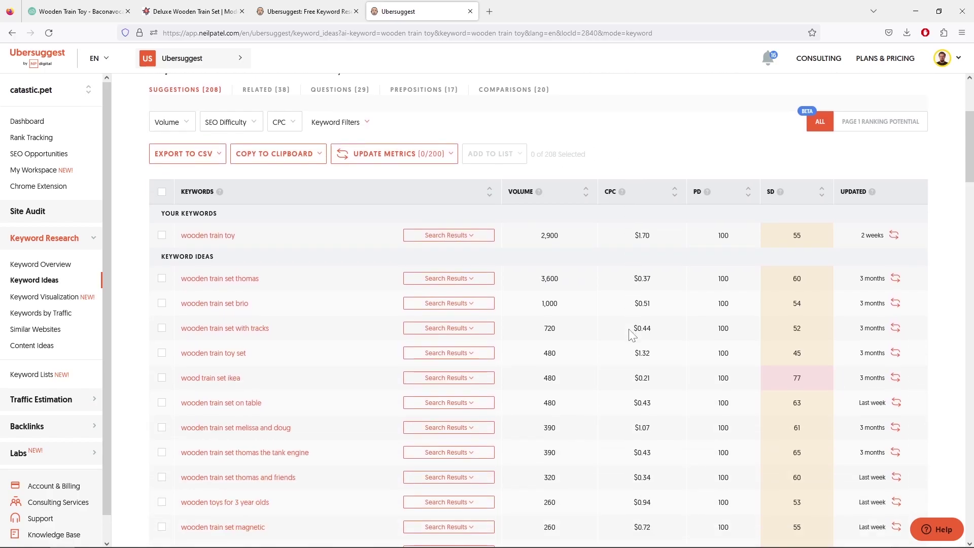
{"action": "scroll", "coordinate": [631, 333], "scroll_direction": "down", "scroll_amount": 1}
{"action": "scroll", "coordinate": [632, 333], "scroll_direction": "up", "scroll_amount": 2}
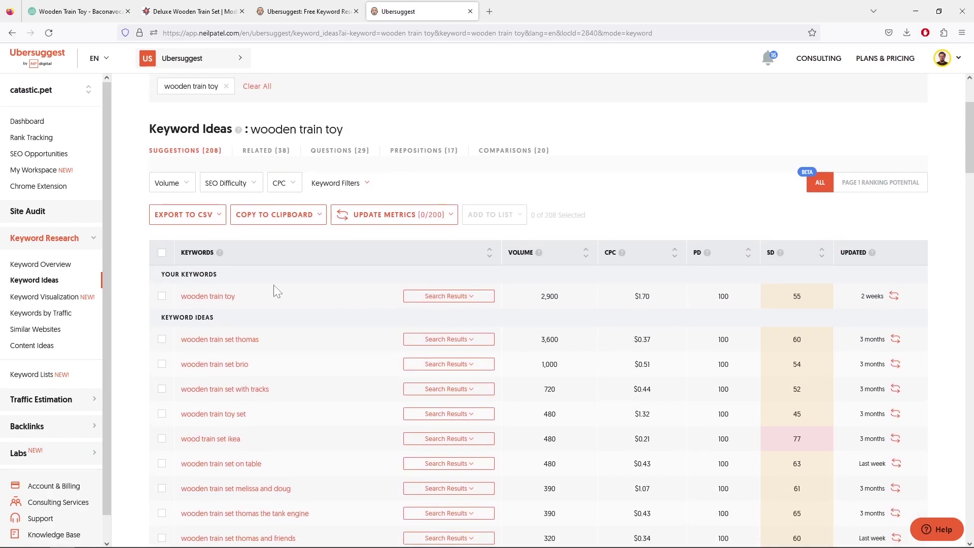
Filter the keyword ideas to a search volume from 50 to 2000.
{"action": "left_click", "coordinate": [181, 186]}
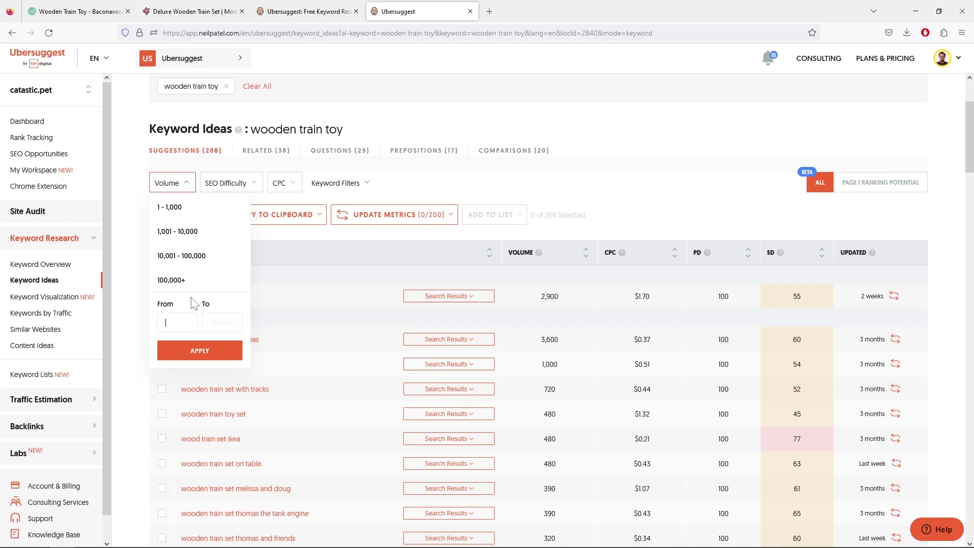
{"action": "type", "text": "50"}
{"action": "key", "text": "Tab"}
{"action": "type", "text": "2000"}
{"action": "left_click", "coordinate": [223, 358]}
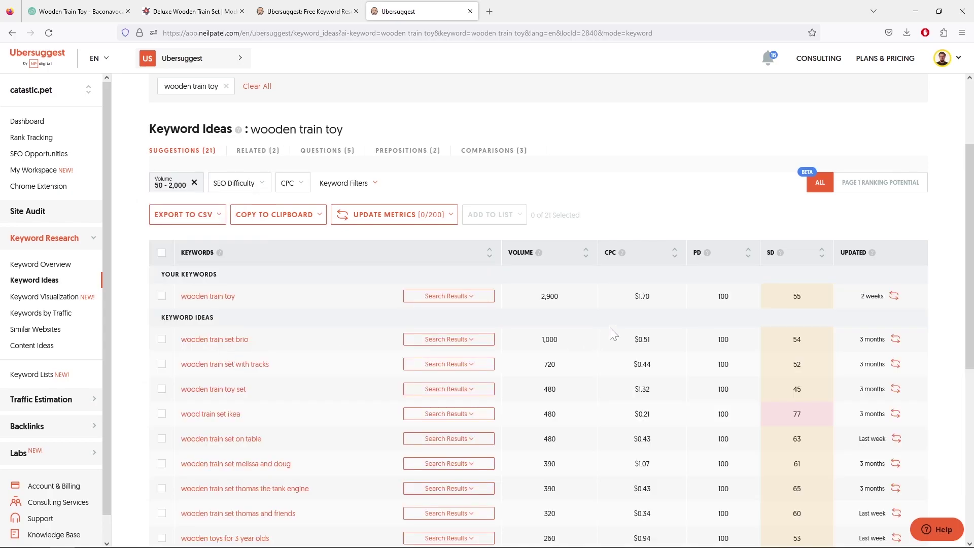
Sort the filtered keyword ideas by SEO difficulty from lowest to highest and look through them.
{"action": "left_click", "coordinate": [822, 256]}
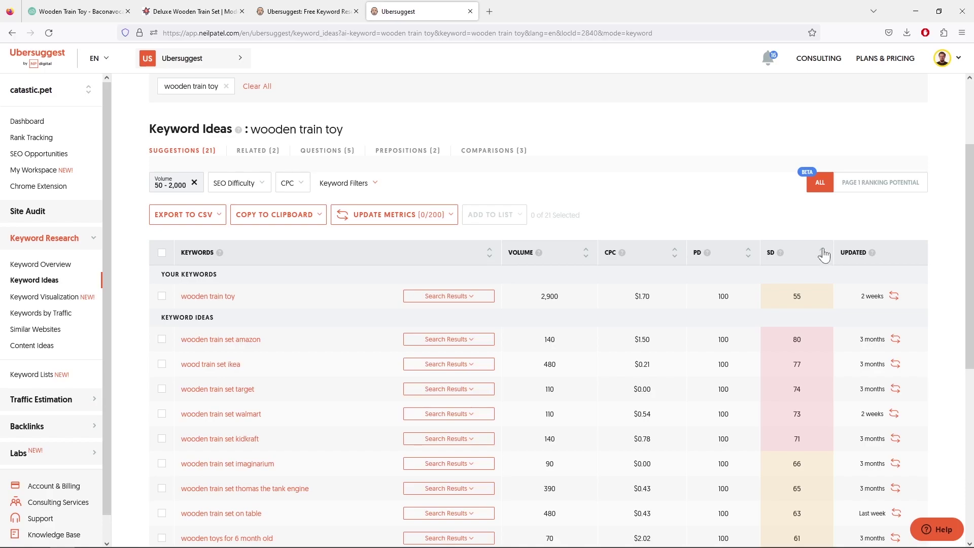
{"action": "left_click", "coordinate": [823, 256]}
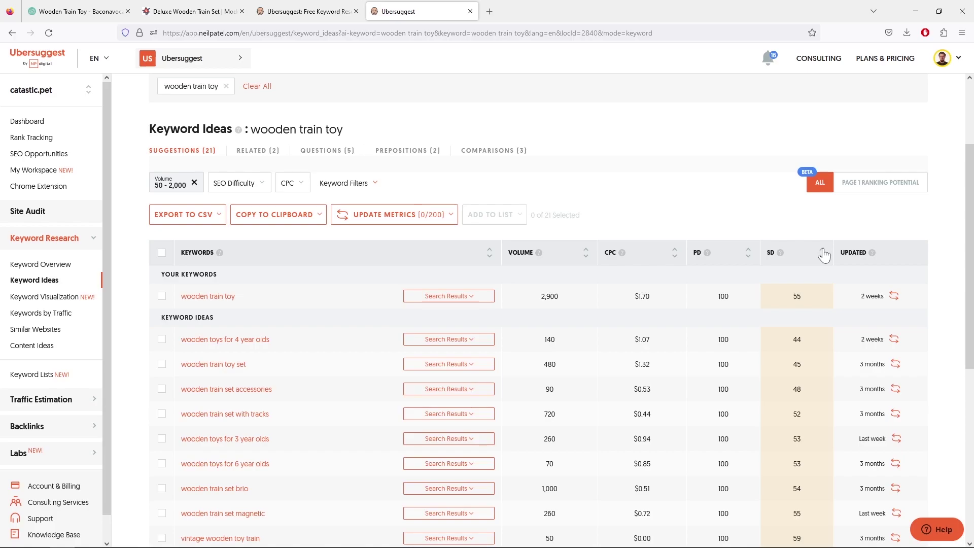
{"action": "scroll", "coordinate": [729, 306], "scroll_direction": "down", "scroll_amount": 1}
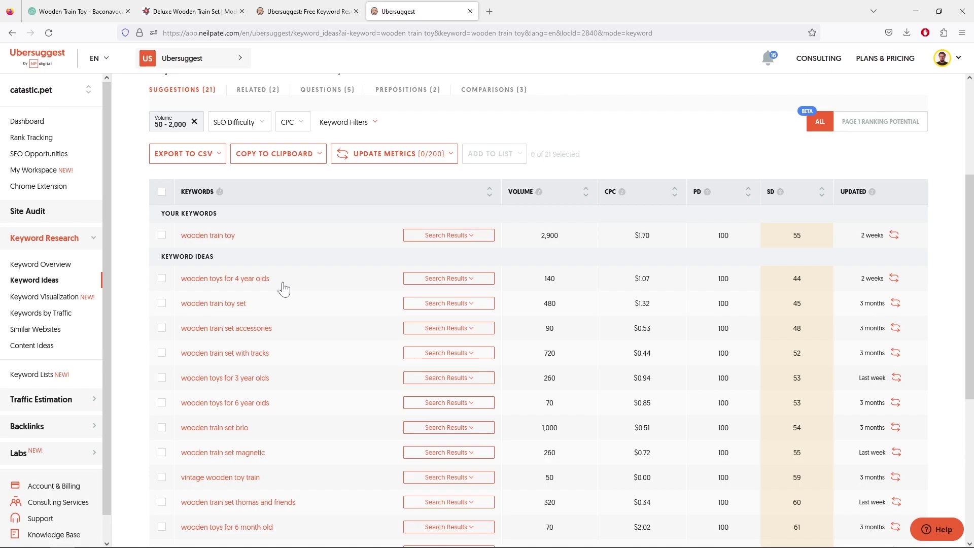
{"action": "scroll", "coordinate": [317, 303], "scroll_direction": "down", "scroll_amount": 2}
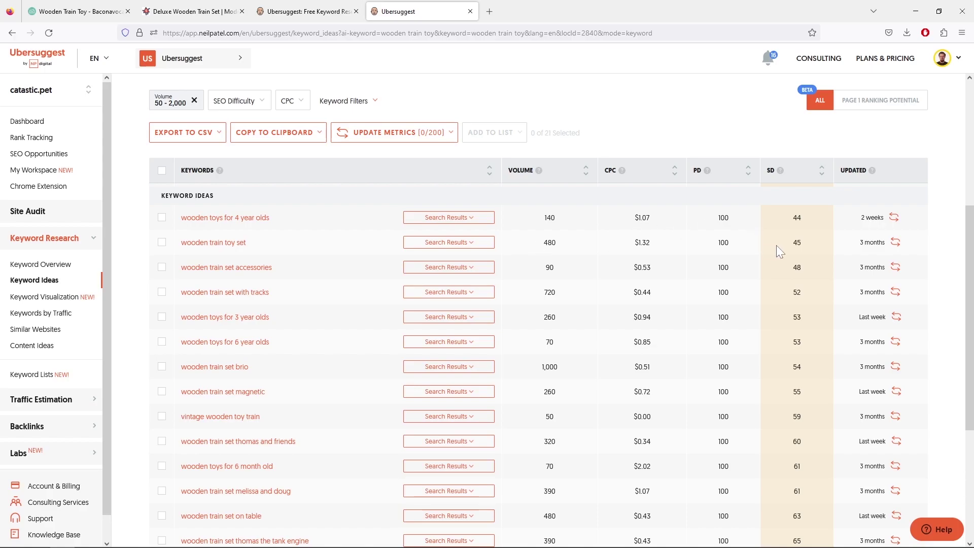
Open the overview for the suggested keyword "wooden train toy set" and examine its metrics, monthly search volume and keyword ideas.
{"action": "left_click", "coordinate": [235, 245]}
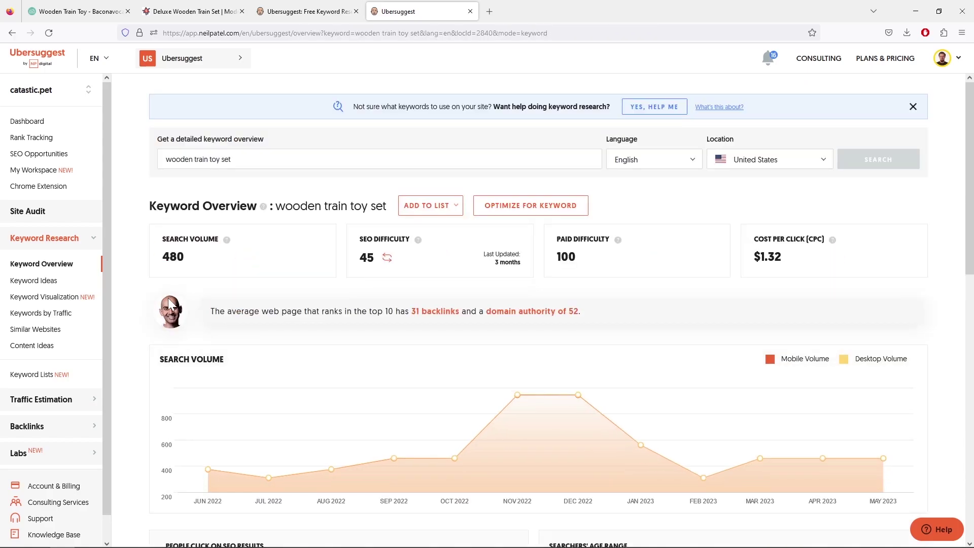
{"action": "scroll", "coordinate": [152, 311], "scroll_direction": "down", "scroll_amount": 2}
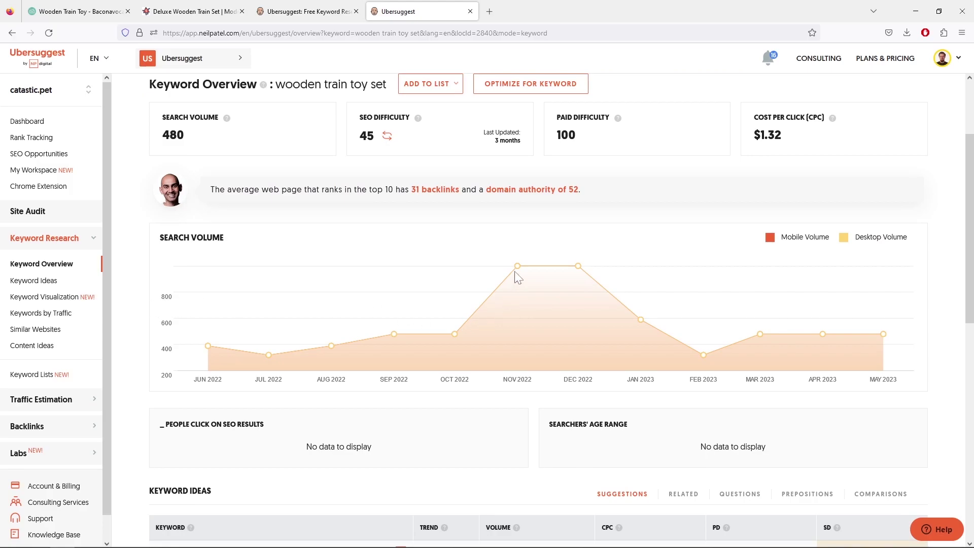
{"action": "mouse_move", "coordinate": [518, 269]}
{"action": "scroll", "coordinate": [507, 307], "scroll_direction": "up", "scroll_amount": 1}
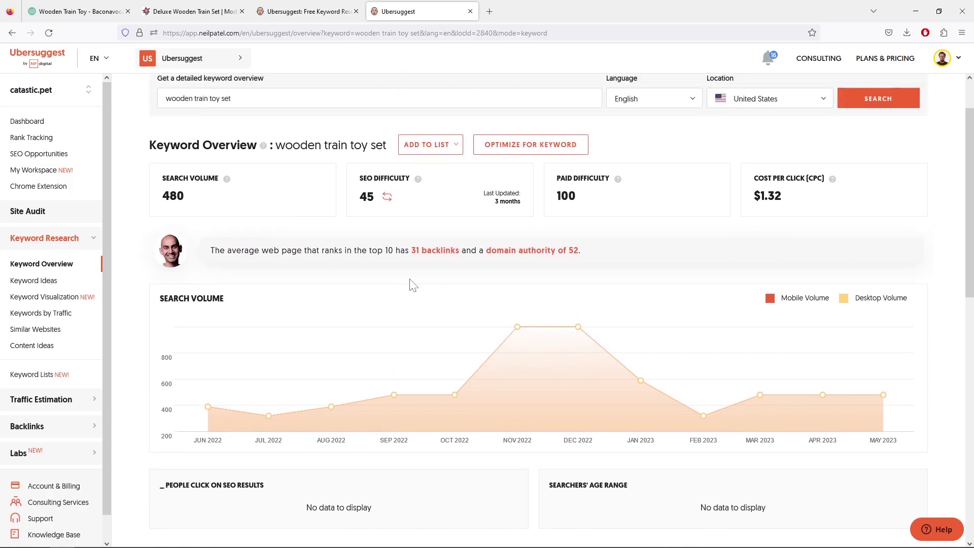
{"action": "scroll", "coordinate": [410, 279], "scroll_direction": "down", "scroll_amount": 2}
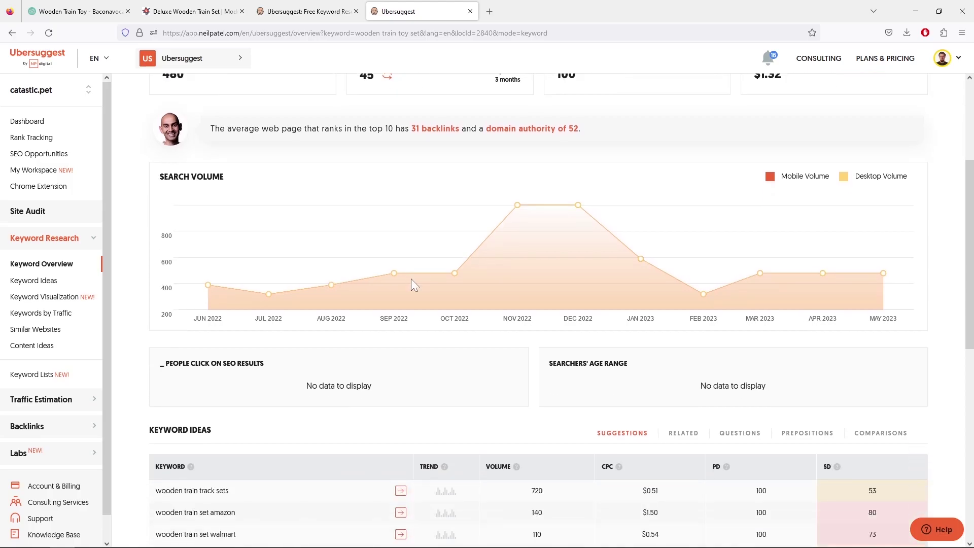
{"action": "scroll", "coordinate": [412, 278], "scroll_direction": "down", "scroll_amount": 3}
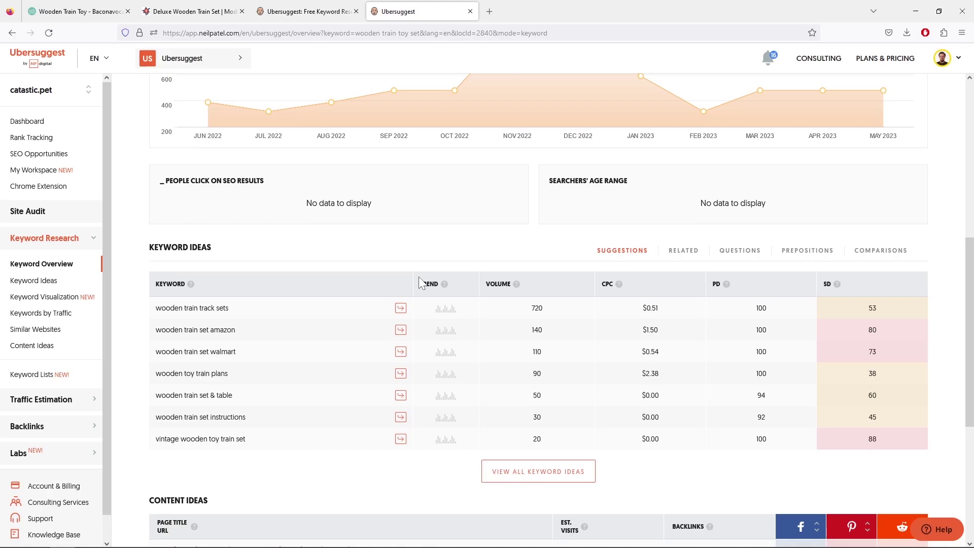
{"action": "scroll", "coordinate": [419, 281], "scroll_direction": "up", "scroll_amount": 5}
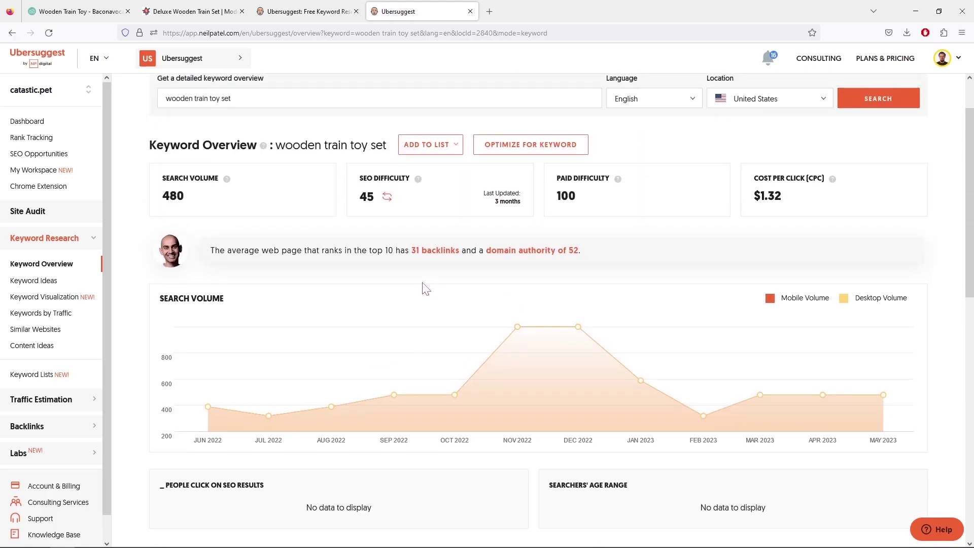
{"action": "scroll", "coordinate": [426, 288], "scroll_direction": "down", "scroll_amount": 1}
{"action": "scroll", "coordinate": [426, 287], "scroll_direction": "down", "scroll_amount": 3}
{"action": "scroll", "coordinate": [406, 257], "scroll_direction": "up", "scroll_amount": 4}
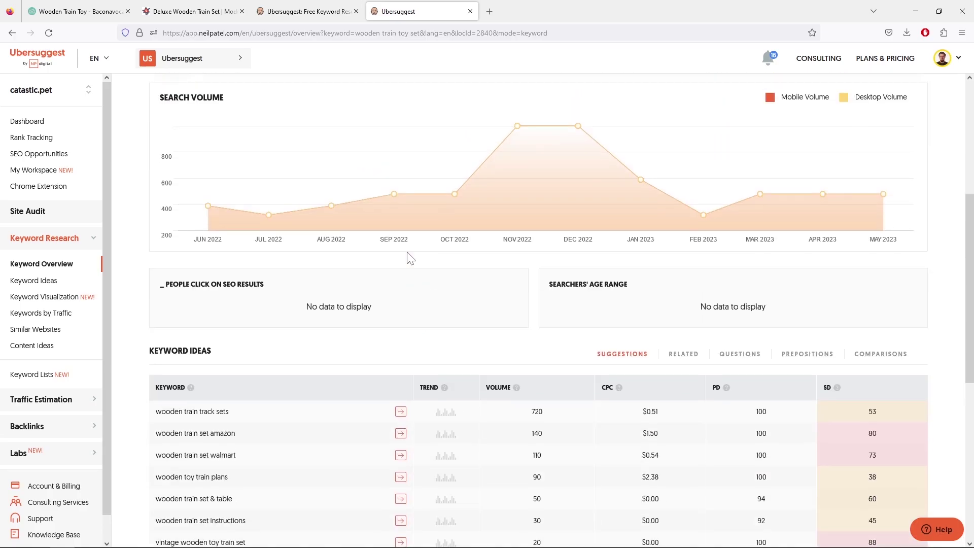
Open all keyword ideas for "wooden train toy set" and sort them by SEO difficulty in ascending order.
{"action": "scroll", "coordinate": [402, 263], "scroll_direction": "down", "scroll_amount": 8}
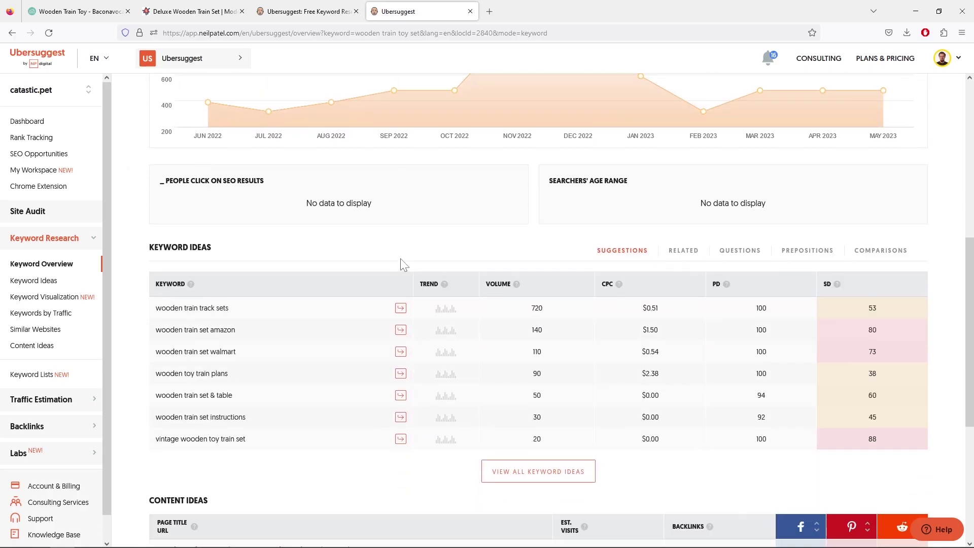
{"action": "left_click", "coordinate": [550, 352]}
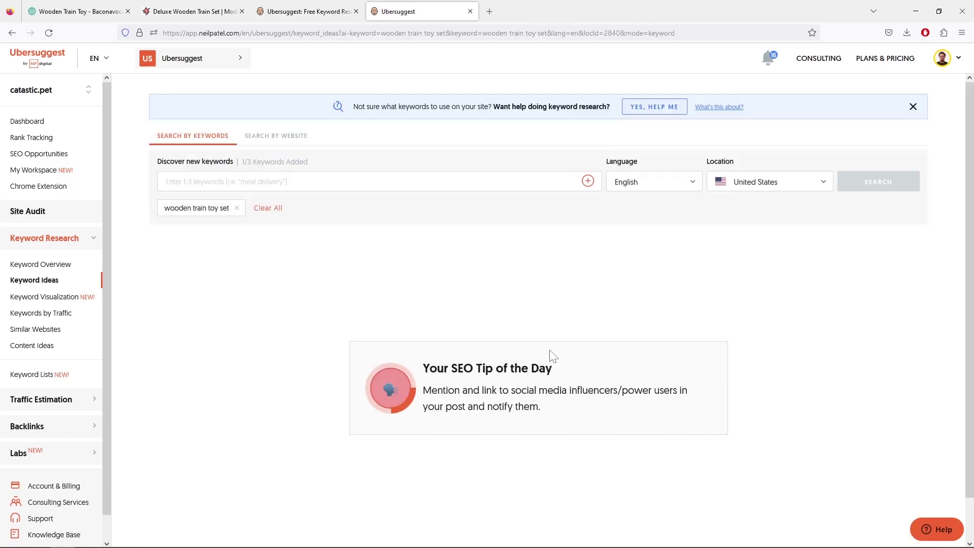
{"action": "scroll", "coordinate": [552, 350], "scroll_direction": "down", "scroll_amount": 3}
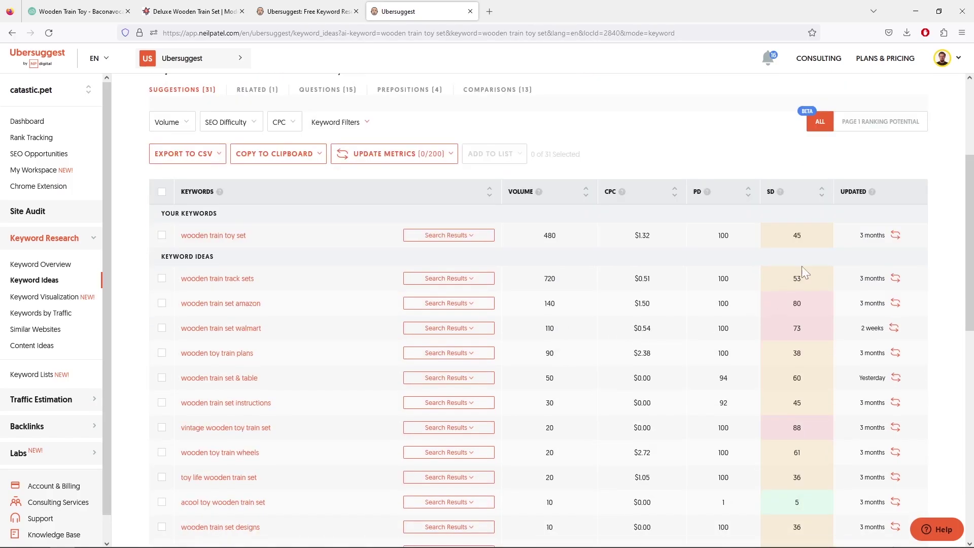
{"action": "left_click", "coordinate": [822, 191]}
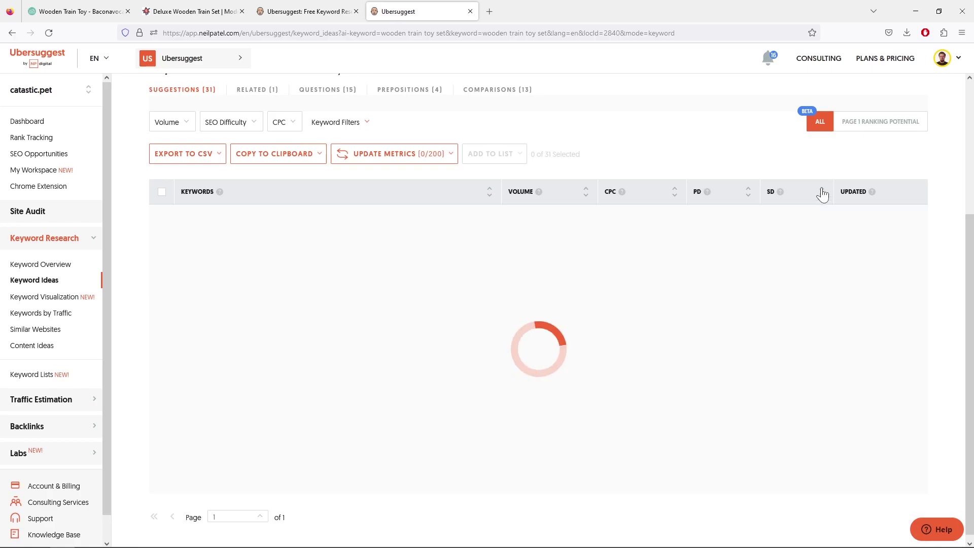
{"action": "left_click", "coordinate": [822, 193]}
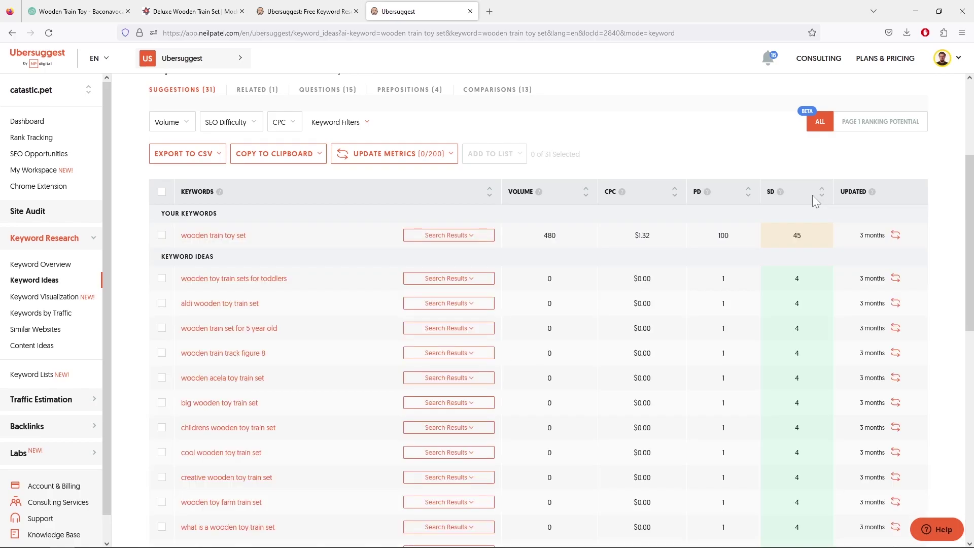
Review the sorted "wooden train toy set" suggestions, comparing search volume with SEO difficulty.
{"action": "scroll", "coordinate": [744, 256], "scroll_direction": "down", "scroll_amount": 1}
{"action": "scroll", "coordinate": [746, 257], "scroll_direction": "down", "scroll_amount": 10}
{"action": "scroll", "coordinate": [746, 256], "scroll_direction": "up", "scroll_amount": 5}
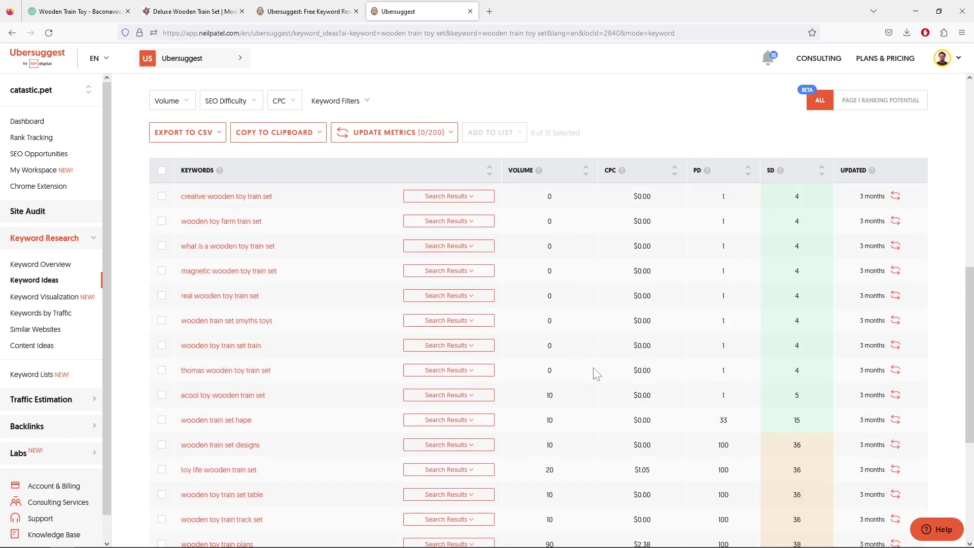
{"action": "scroll", "coordinate": [596, 373], "scroll_direction": "down", "scroll_amount": 3}
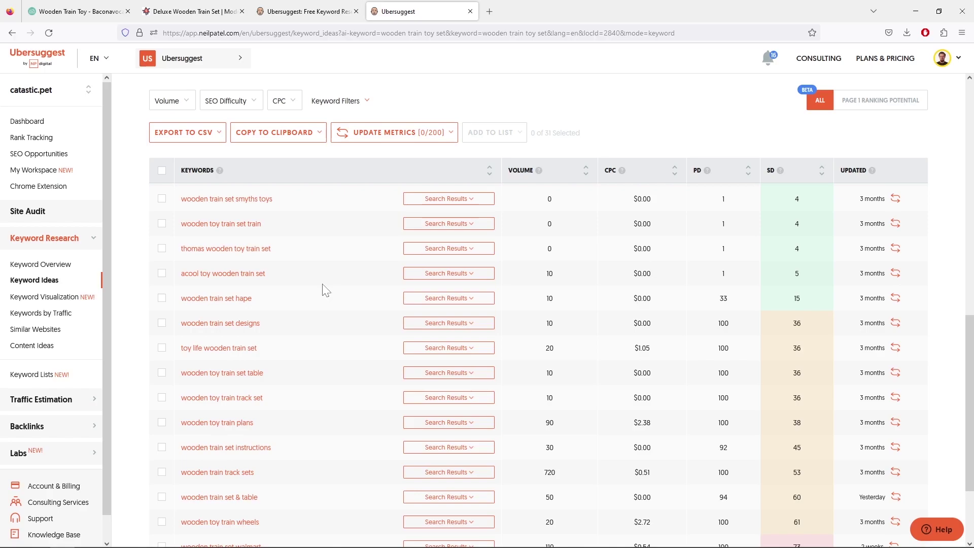
{"action": "scroll", "coordinate": [329, 289], "scroll_direction": "down", "scroll_amount": 3}
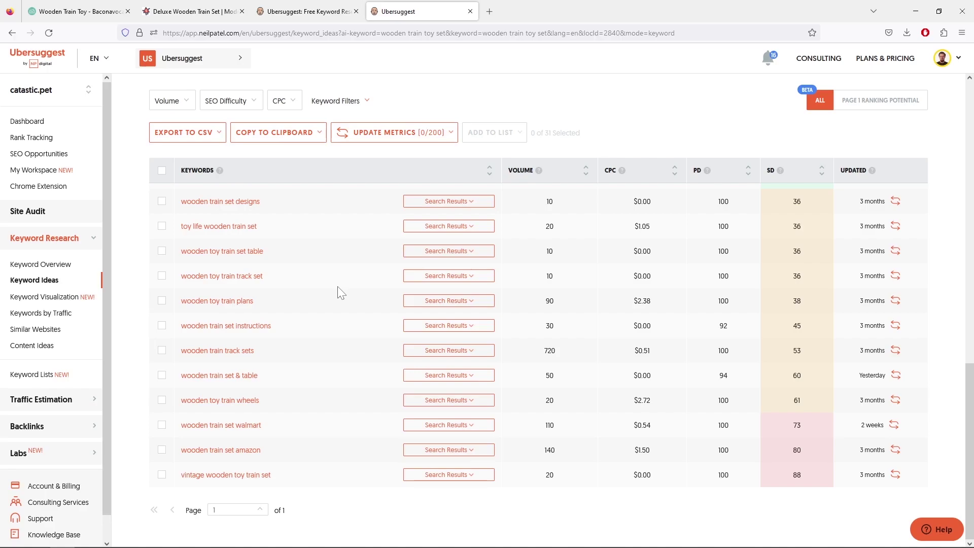
{"action": "scroll", "coordinate": [346, 339], "scroll_direction": "up", "scroll_amount": 2}
{"action": "scroll", "coordinate": [346, 338], "scroll_direction": "up", "scroll_amount": 6}
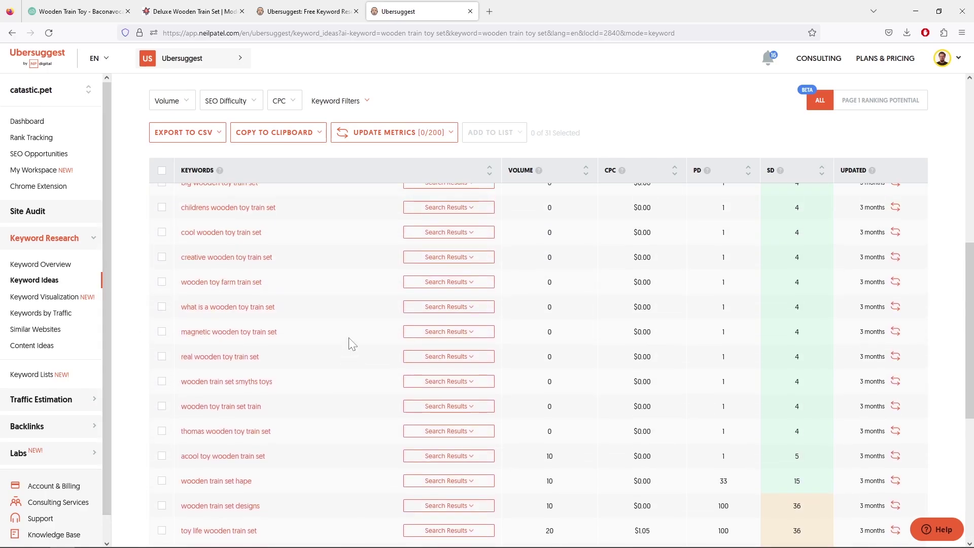
Copy the web address of the competitor's Deluxe Wooden Train Set product page and return to Ubersuggest.
{"action": "scroll", "coordinate": [353, 342], "scroll_direction": "up", "scroll_amount": 2}
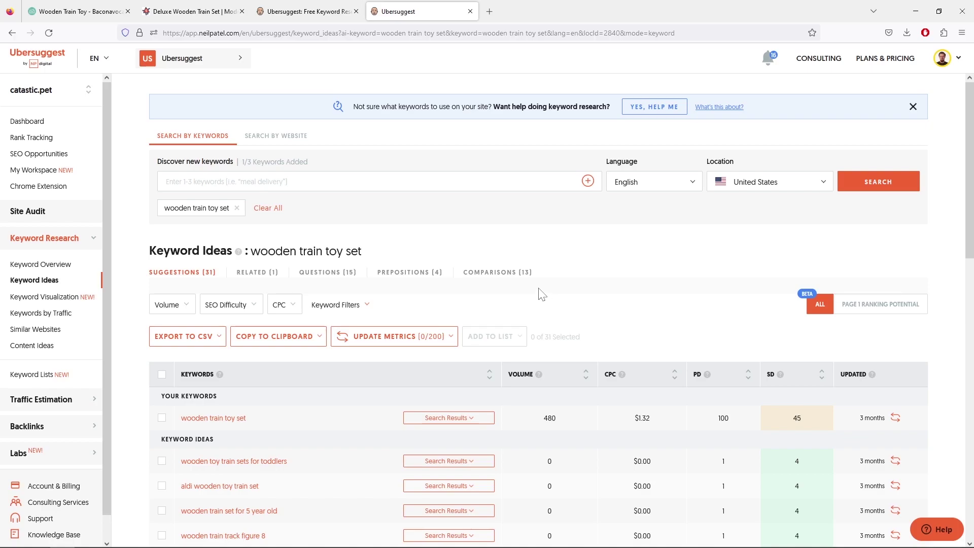
{"action": "left_click", "coordinate": [202, 14]}
{"action": "left_click", "coordinate": [351, 33]}
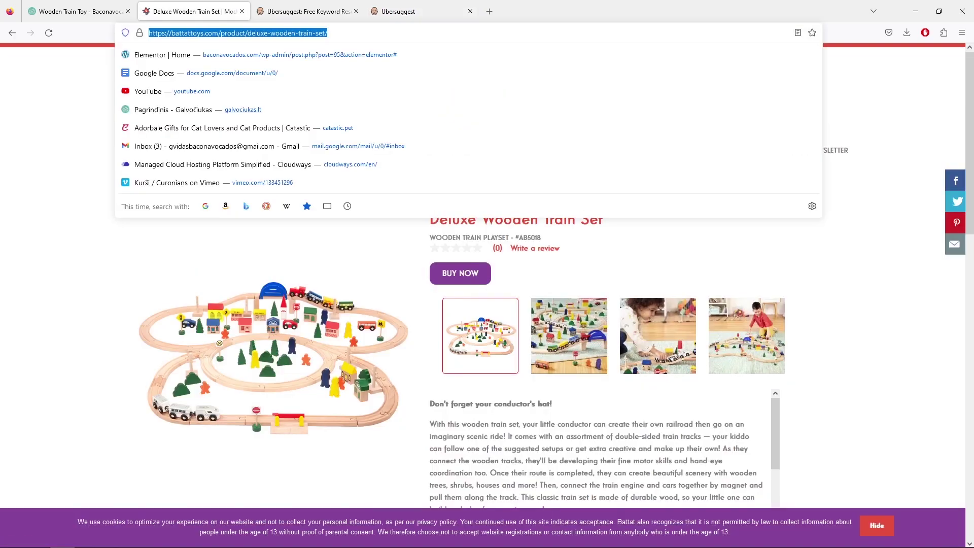
{"action": "right_click", "coordinate": [352, 34]}
{"action": "left_click", "coordinate": [381, 94]}
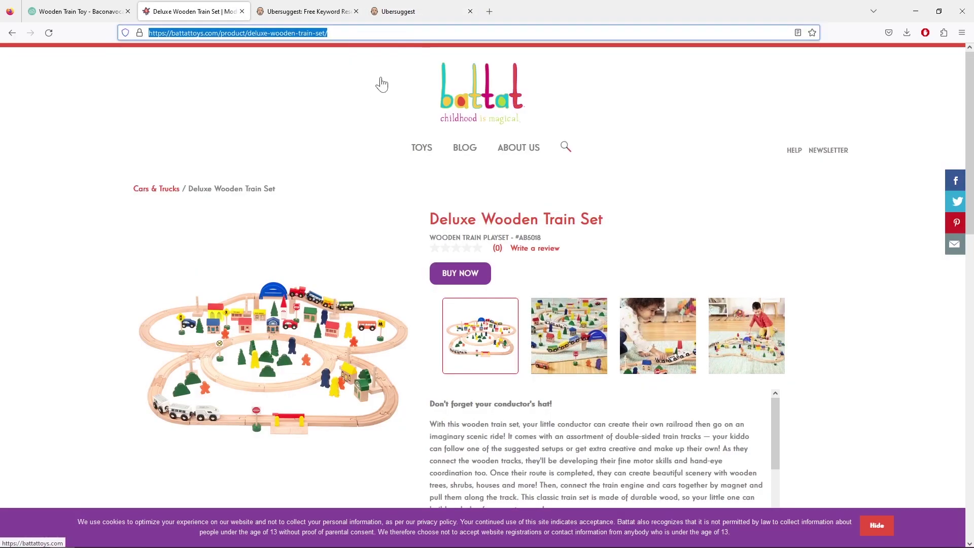
{"action": "left_click", "coordinate": [406, 15]}
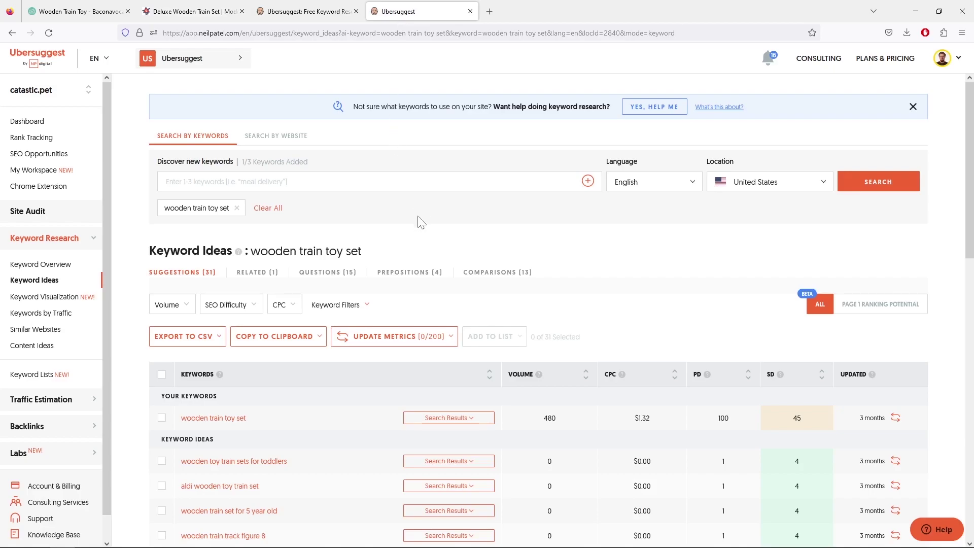
{"action": "scroll", "coordinate": [89, 335], "scroll_direction": "down", "scroll_amount": 1}
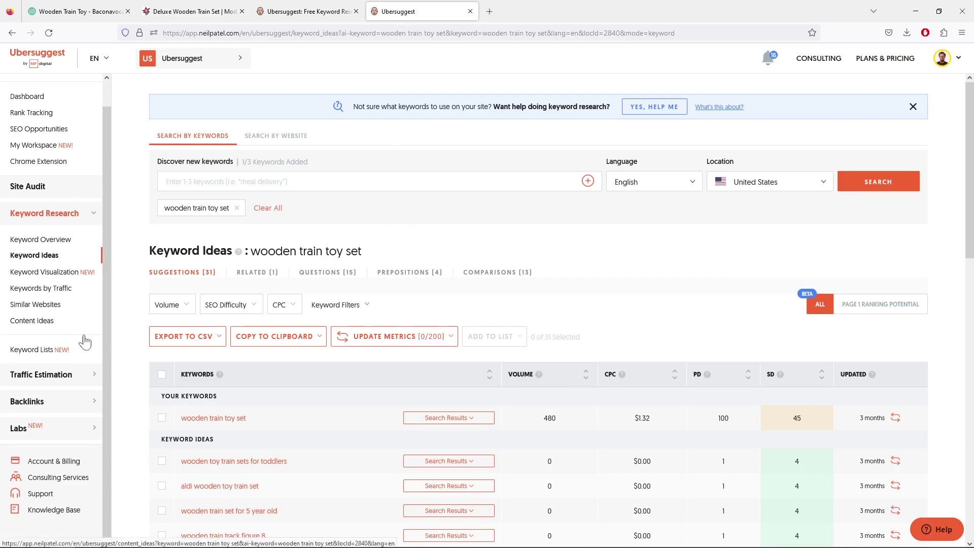
{"action": "left_click", "coordinate": [87, 385]}
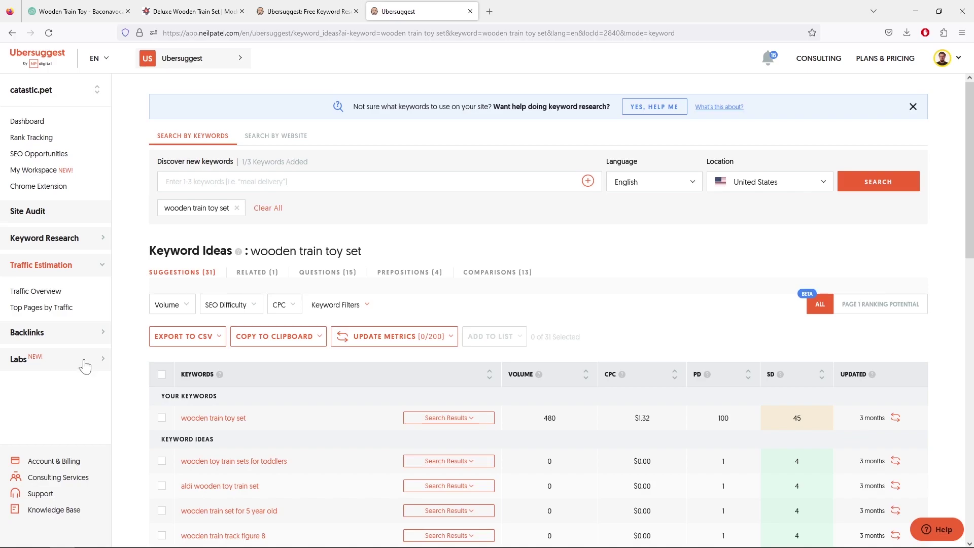
{"action": "left_click", "coordinate": [57, 297]}
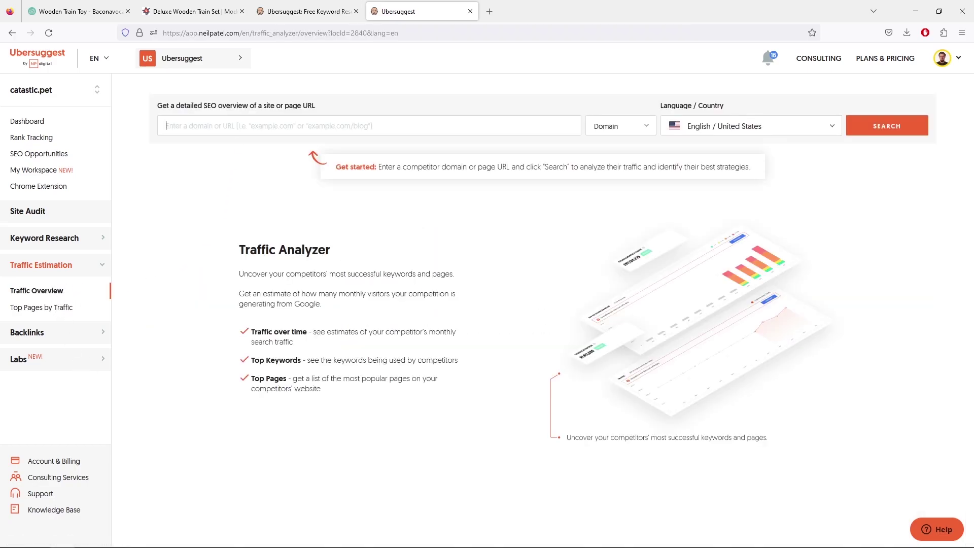
{"action": "right_click", "coordinate": [241, 128]}
{"action": "left_click", "coordinate": [289, 201]}
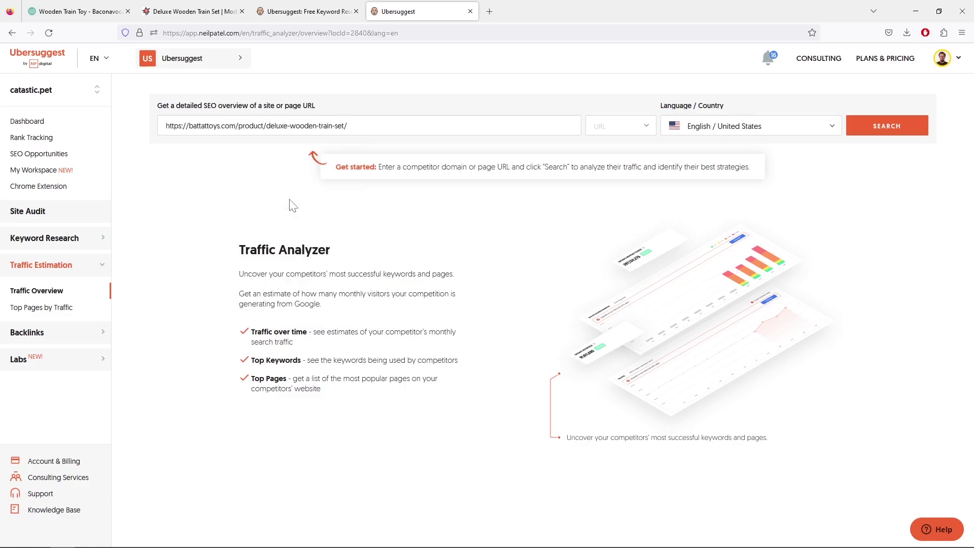
{"action": "left_click", "coordinate": [874, 127]}
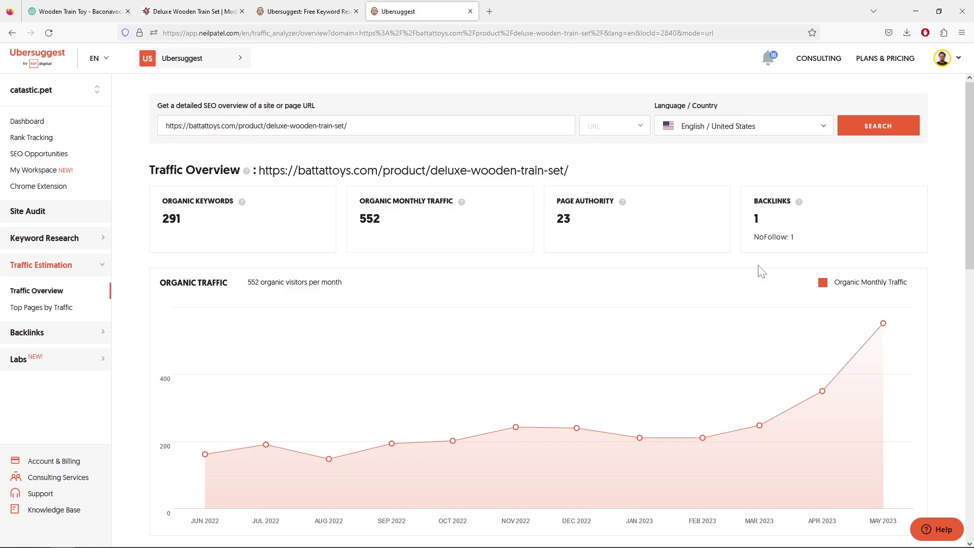
Examine the competitor page's organic traffic, keyword ranking history and top SEO keywords with their volume, position and estimated visits.
{"action": "scroll", "coordinate": [716, 276], "scroll_direction": "down", "scroll_amount": 6}
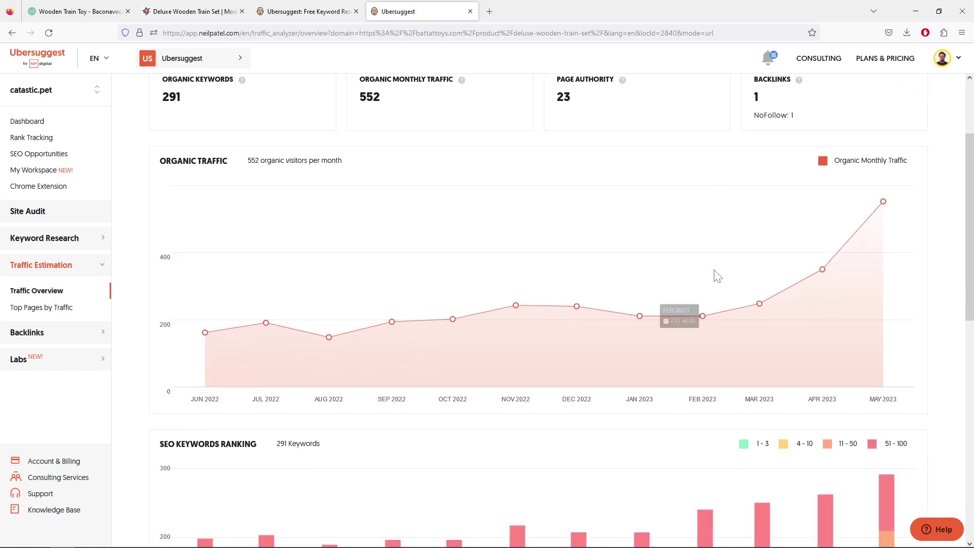
{"action": "scroll", "coordinate": [715, 276], "scroll_direction": "down", "scroll_amount": 7}
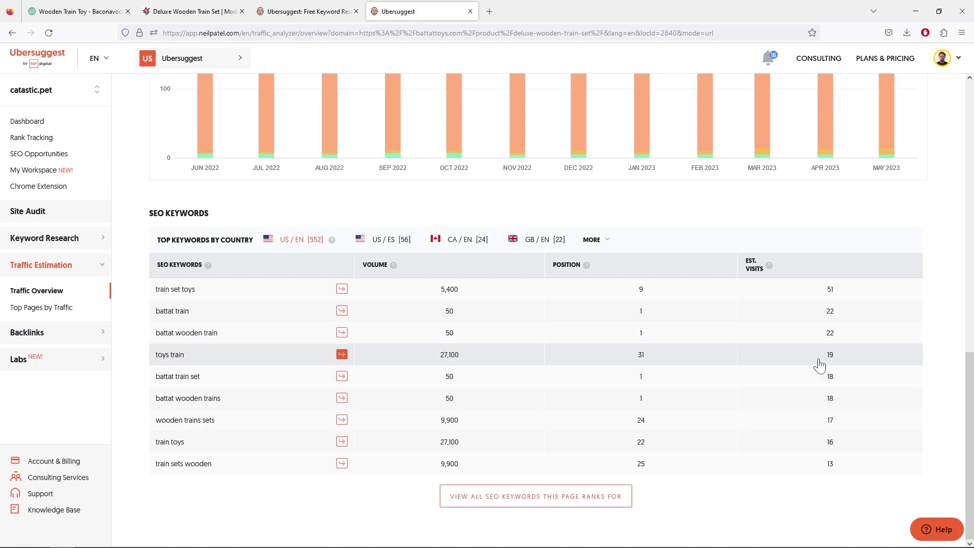
{"action": "mouse_move", "coordinate": [768, 270]}
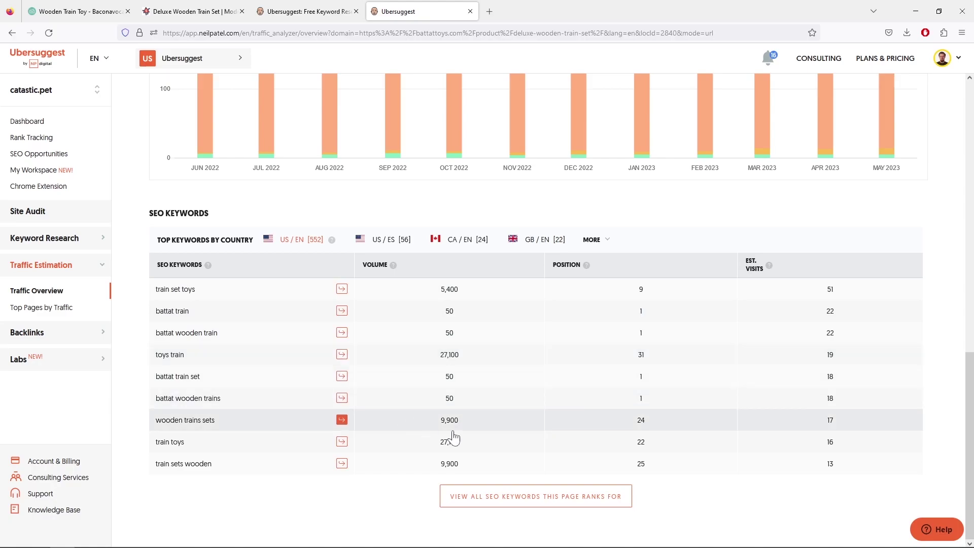
Open the full list of SEO keywords the competitor page ranks for and sort it by SEO difficulty.
{"action": "left_click", "coordinate": [579, 499]}
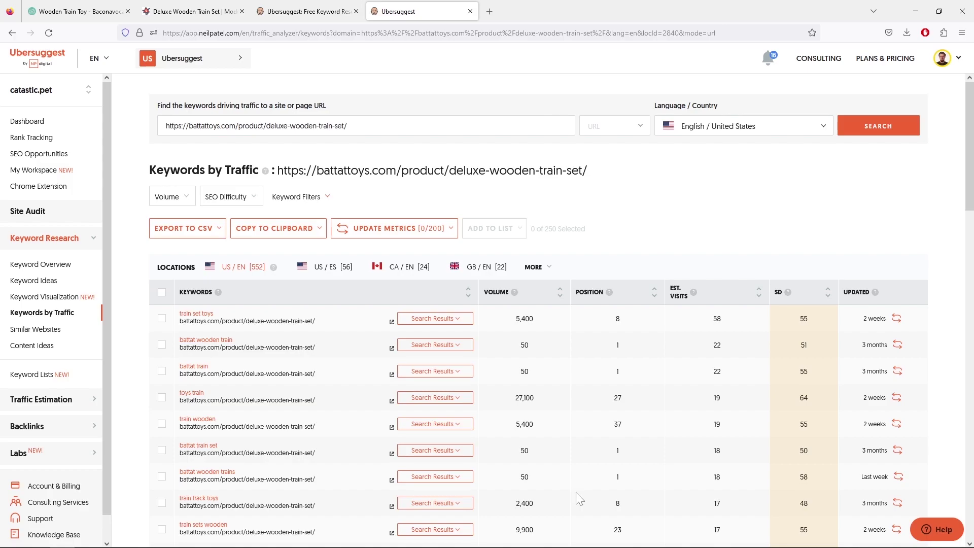
{"action": "scroll", "coordinate": [577, 493], "scroll_direction": "down", "scroll_amount": 2}
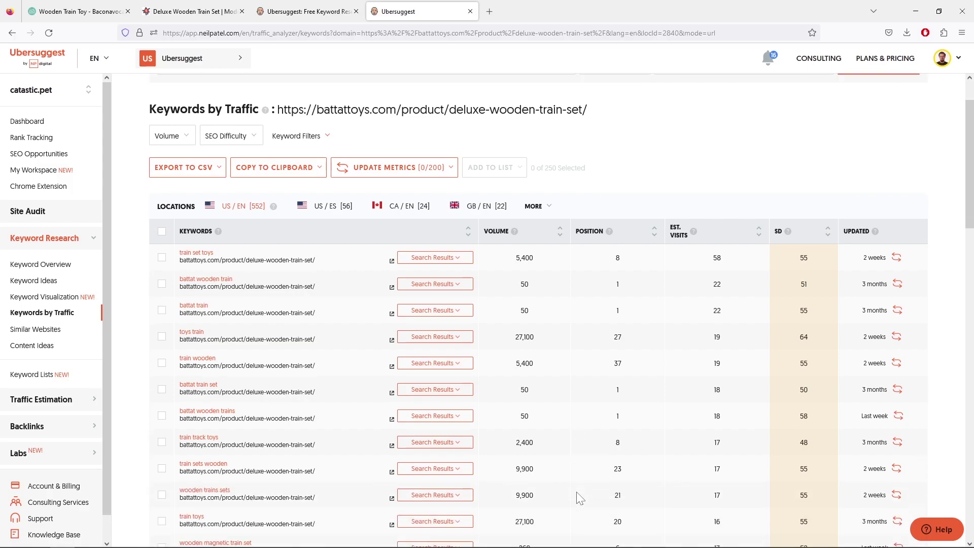
{"action": "scroll", "coordinate": [697, 367], "scroll_direction": "up", "scroll_amount": 2}
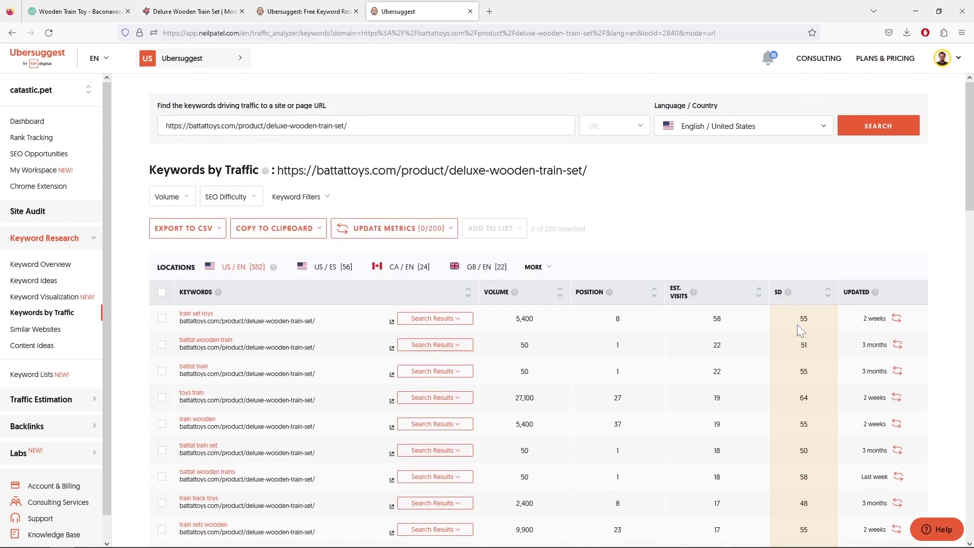
{"action": "left_click", "coordinate": [829, 292]}
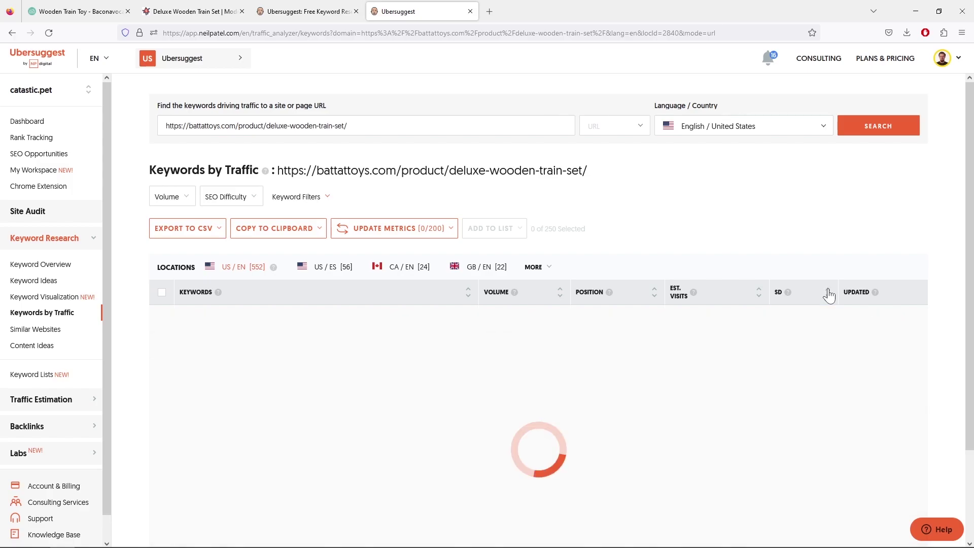
{"action": "left_click", "coordinate": [829, 292]}
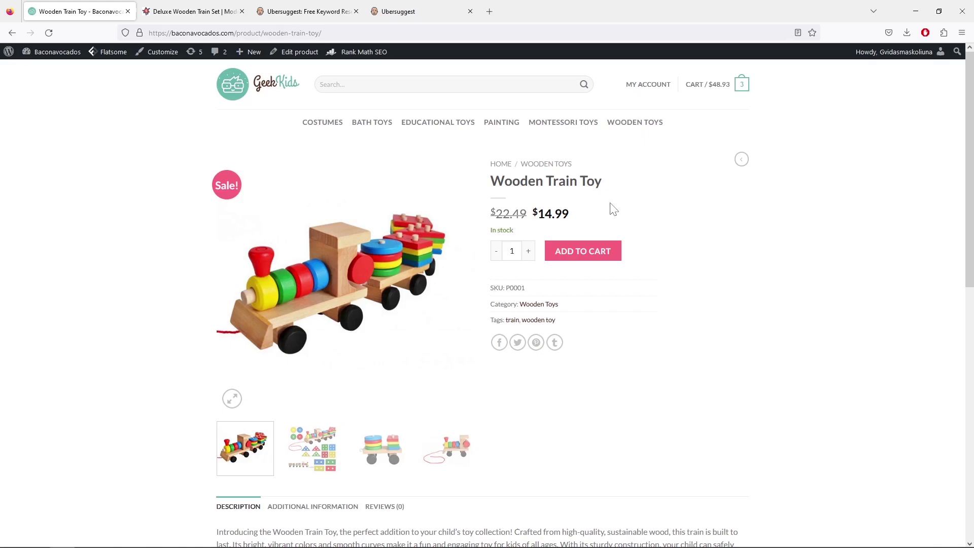
Close the competitor page and both Ubersuggest pages, keeping only the Wooden Train Toy product page open.
{"action": "left_click", "coordinate": [240, 13]}
{"action": "left_click", "coordinate": [240, 15]}
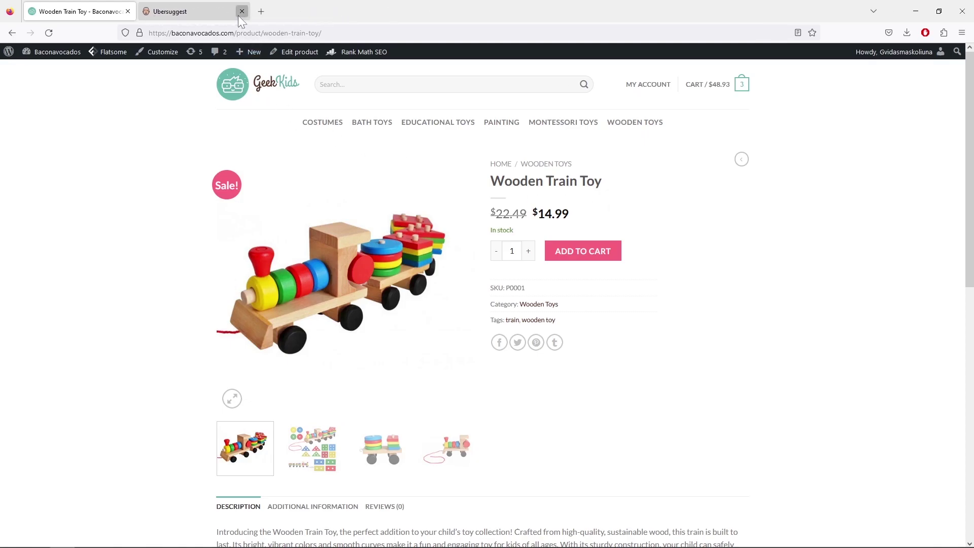
{"action": "left_click", "coordinate": [239, 14]}
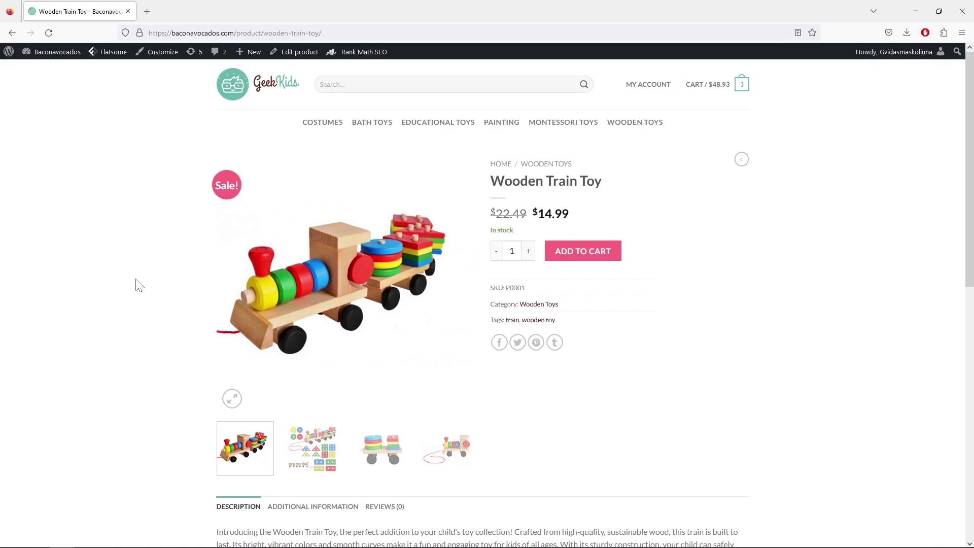
Look over the Wooden Train Toy page's description and open the product for editing in WordPress.
{"action": "scroll", "coordinate": [143, 294], "scroll_direction": "down", "scroll_amount": 3}
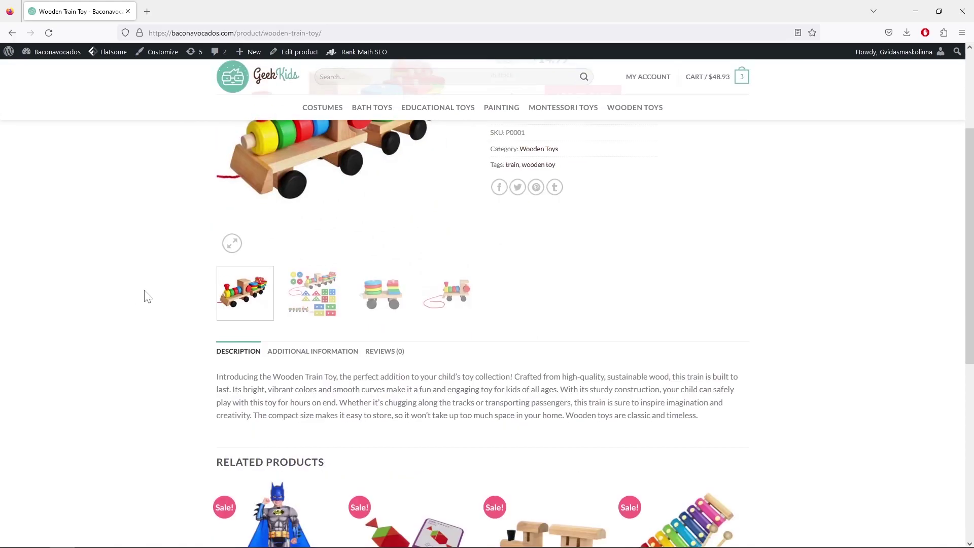
{"action": "scroll", "coordinate": [143, 293], "scroll_direction": "up", "scroll_amount": 2}
{"action": "scroll", "coordinate": [152, 287], "scroll_direction": "up", "scroll_amount": 1}
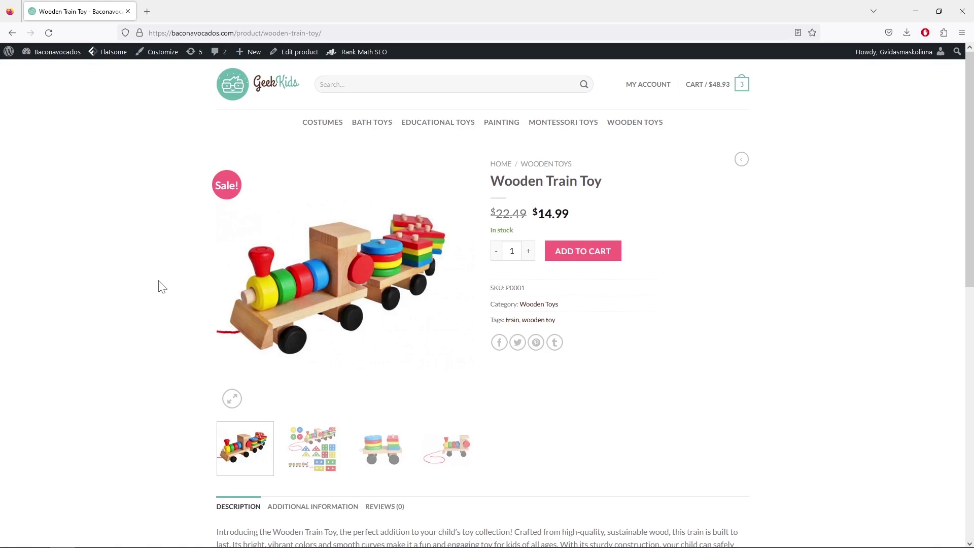
{"action": "left_click", "coordinate": [293, 55]}
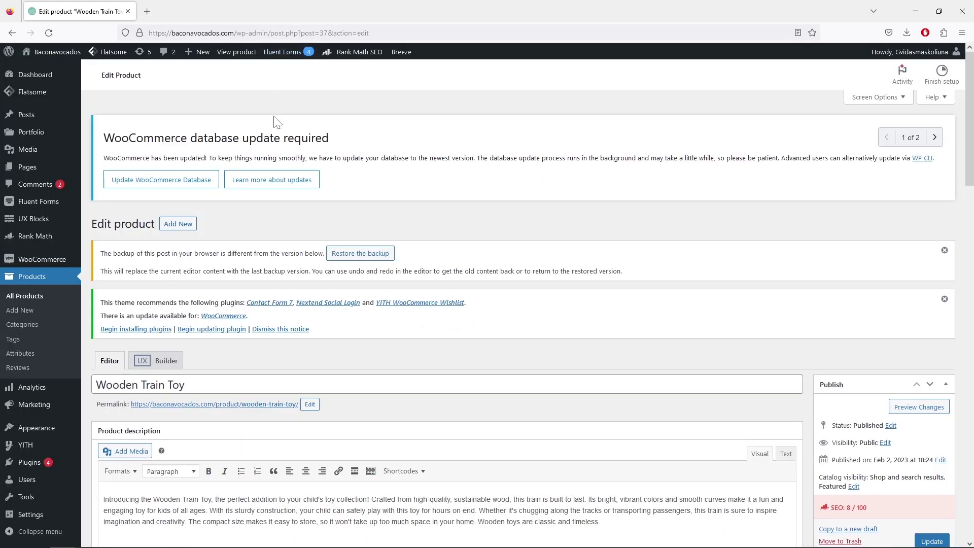
In the product description, replace "train" with "wooden train toy" in the phrase "this train is sure to inspire imagination" and check the keyword's first mention.
{"action": "scroll", "coordinate": [326, 190], "scroll_direction": "down", "scroll_amount": 3}
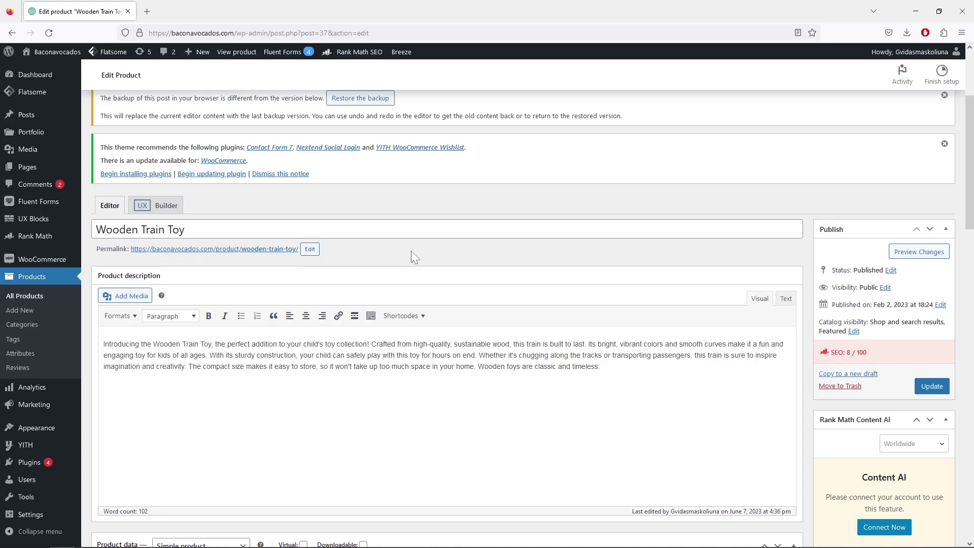
{"action": "scroll", "coordinate": [412, 254], "scroll_direction": "down", "scroll_amount": 1}
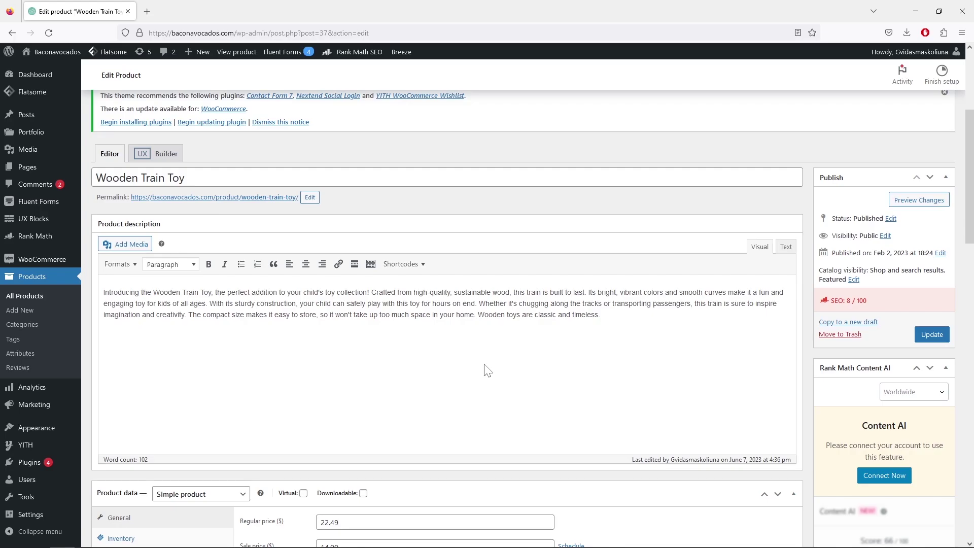
{"action": "double_click", "coordinate": [710, 304]}
{"action": "left_click", "coordinate": [601, 314]}
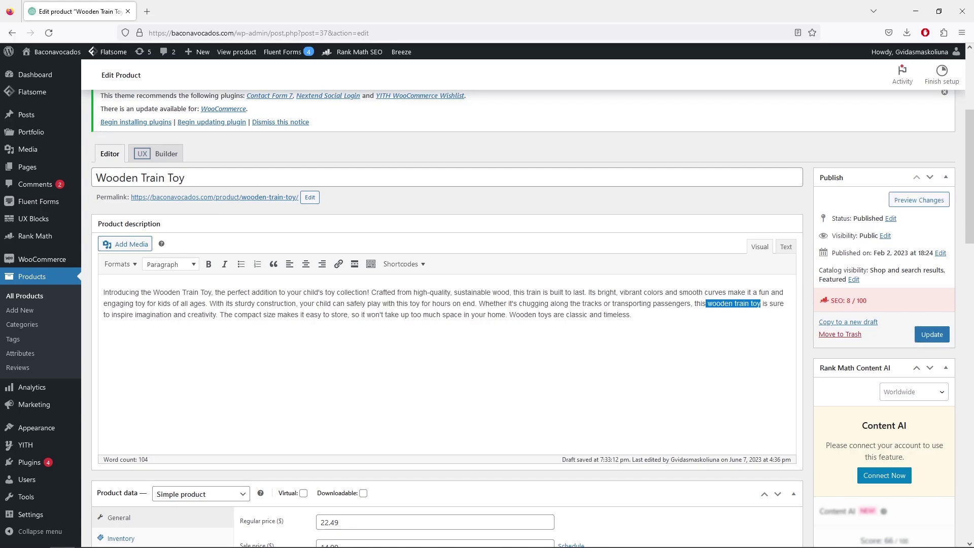
{"action": "left_click_drag", "start_coordinate": [153, 293], "coordinate": [211, 292]}
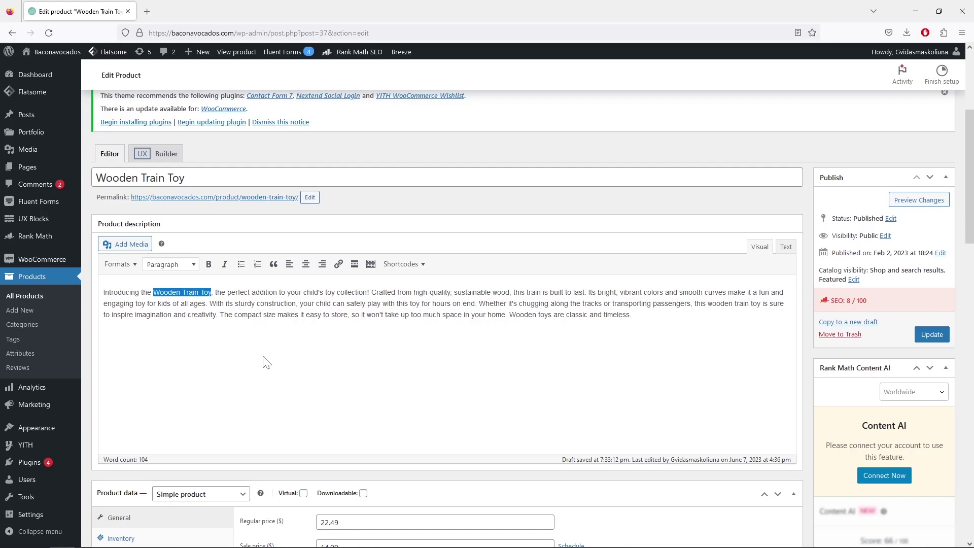
Review the alt text and title of the product image and each wooden train gallery image in the media library, leaving the product image unchanged.
{"action": "scroll", "coordinate": [263, 357], "scroll_direction": "down", "scroll_amount": 10}
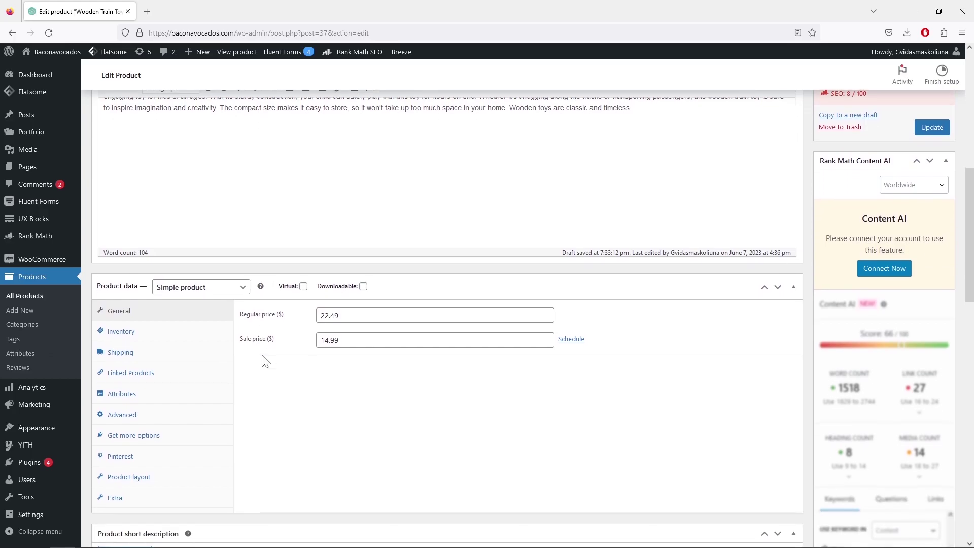
{"action": "scroll", "coordinate": [264, 356], "scroll_direction": "down", "scroll_amount": 2}
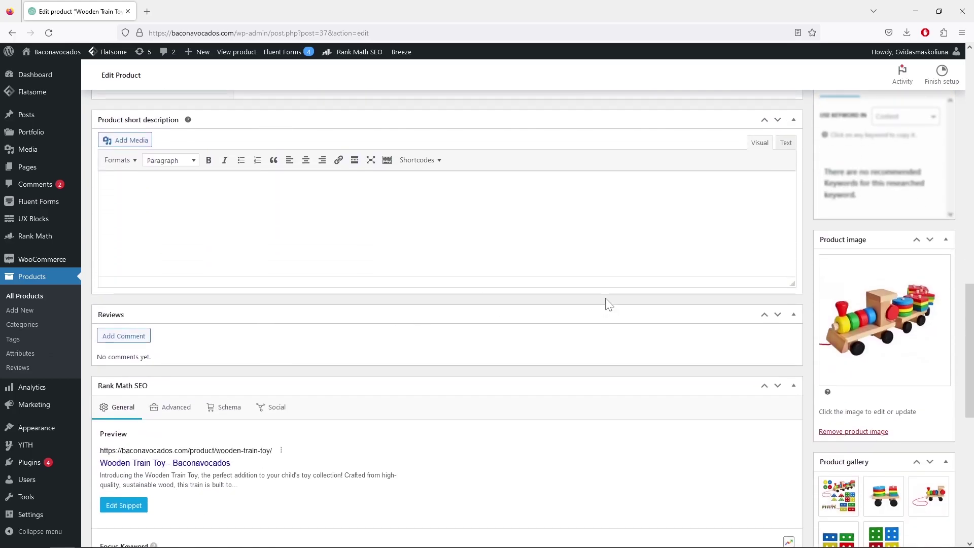
{"action": "left_click", "coordinate": [837, 364]}
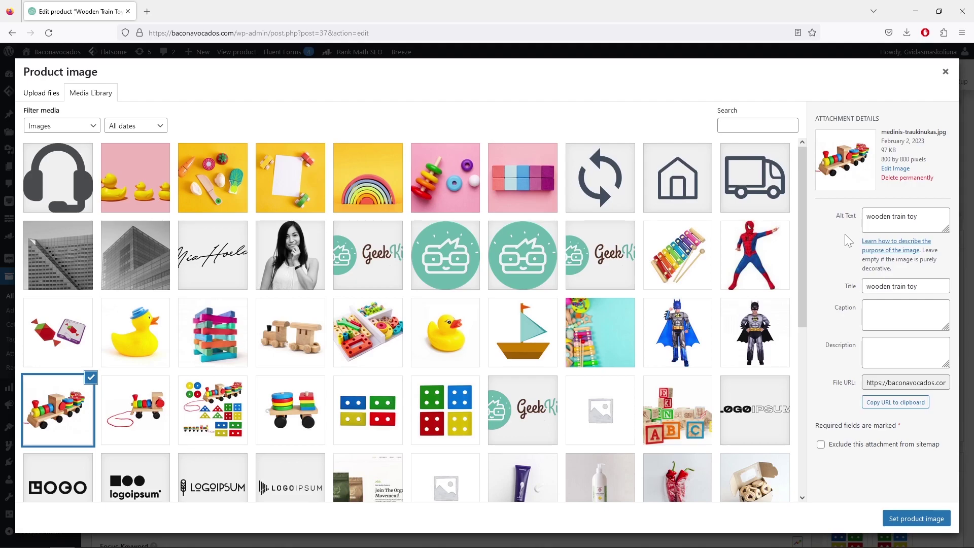
{"action": "left_click", "coordinate": [133, 412]}
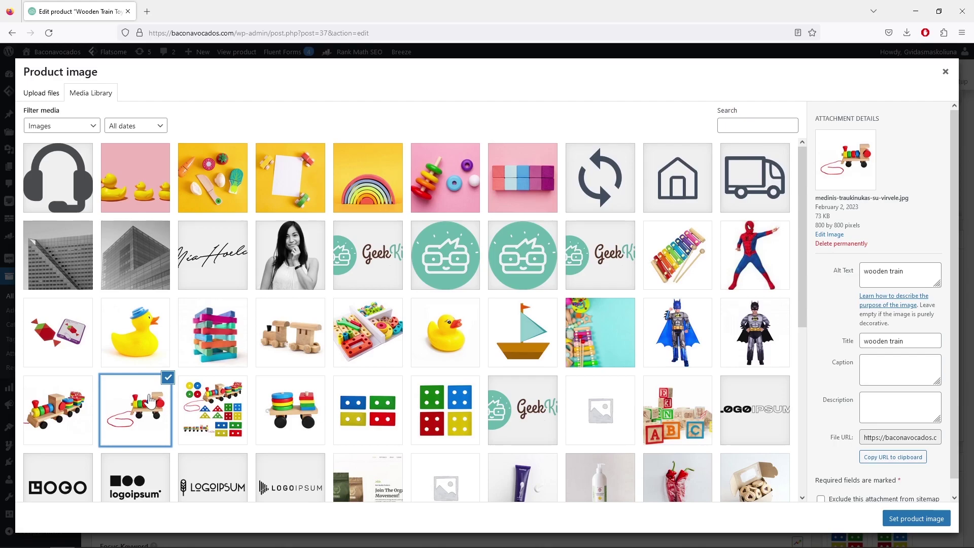
{"action": "left_click", "coordinate": [218, 410]}
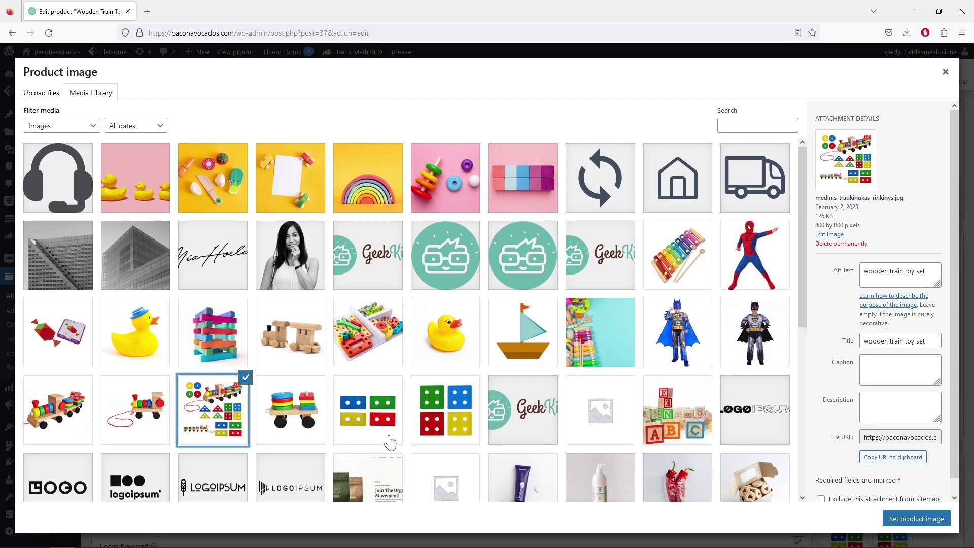
{"action": "left_click", "coordinate": [277, 421]}
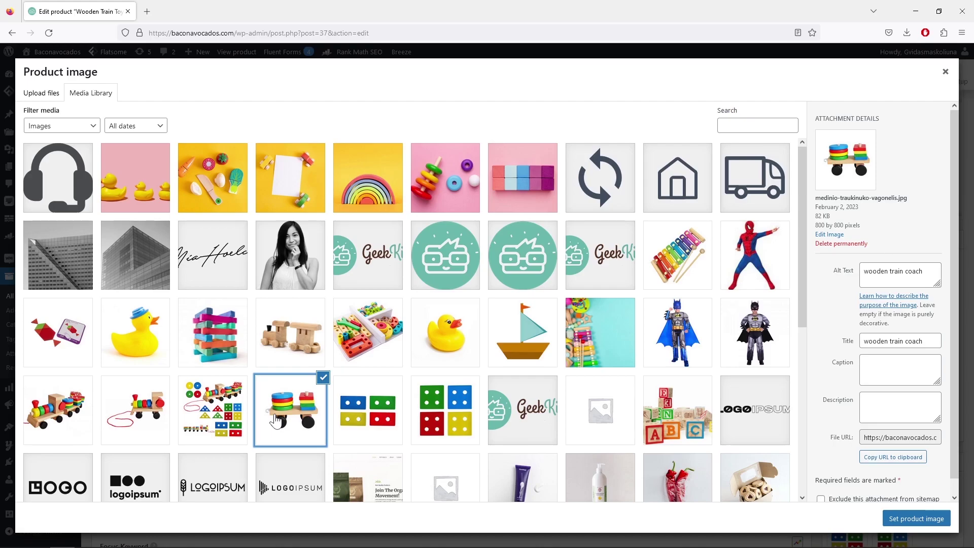
{"action": "left_click", "coordinate": [363, 423]}
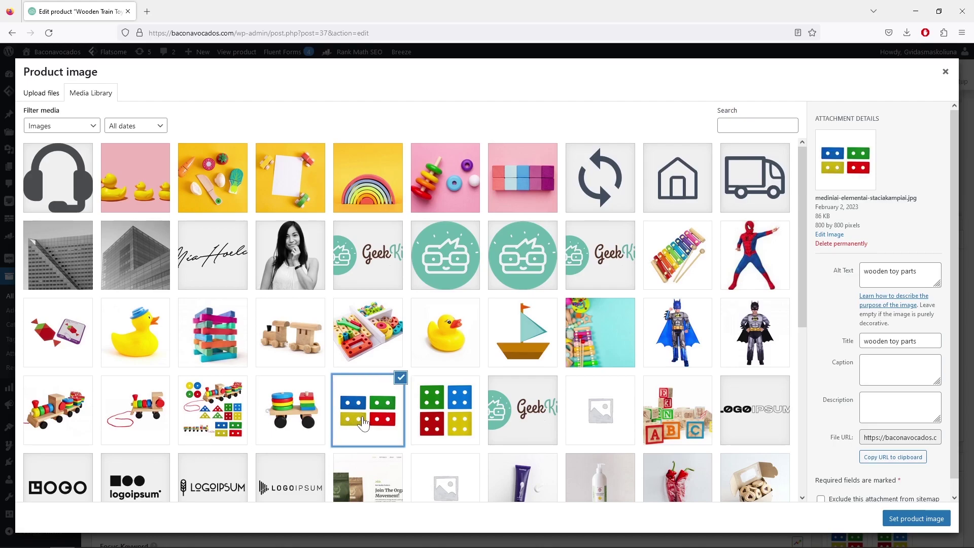
{"action": "left_click", "coordinate": [436, 420]}
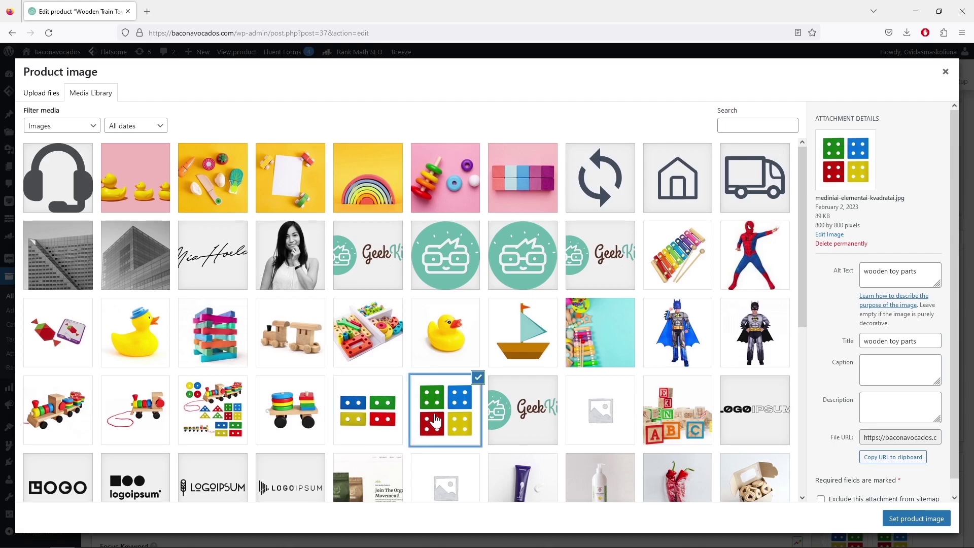
{"action": "left_click", "coordinate": [945, 74]}
{"action": "scroll", "coordinate": [746, 300], "scroll_direction": "down", "scroll_amount": 2}
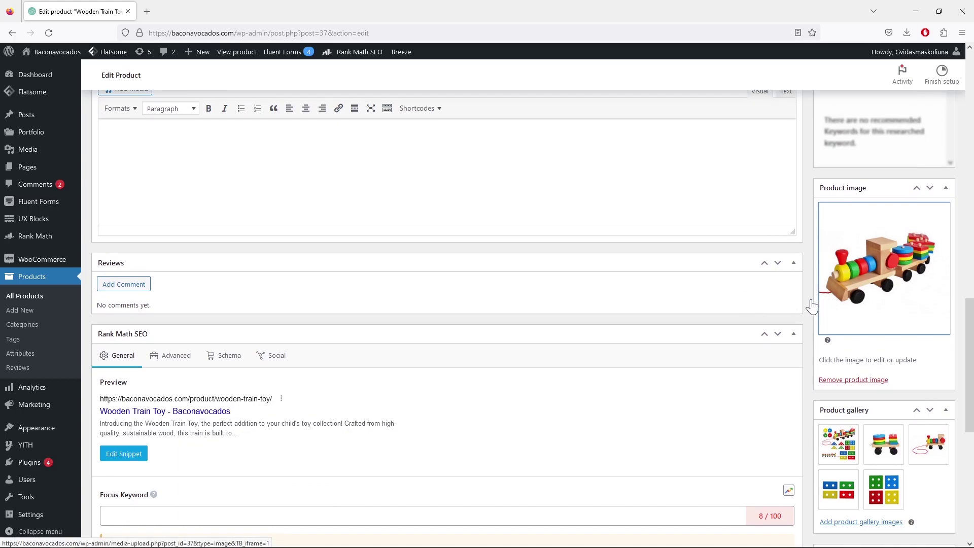
Set the Rank Math SEO focus keyword to "wooden train toy" and check the Basic SEO checklist.
{"action": "scroll", "coordinate": [769, 319], "scroll_direction": "down", "scroll_amount": 2}
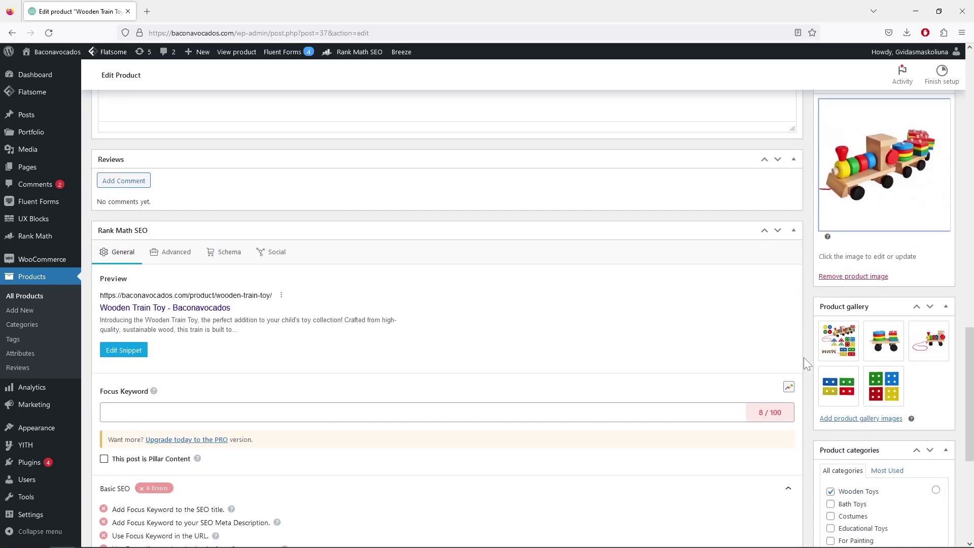
{"action": "scroll", "coordinate": [804, 357], "scroll_direction": "down", "scroll_amount": 2}
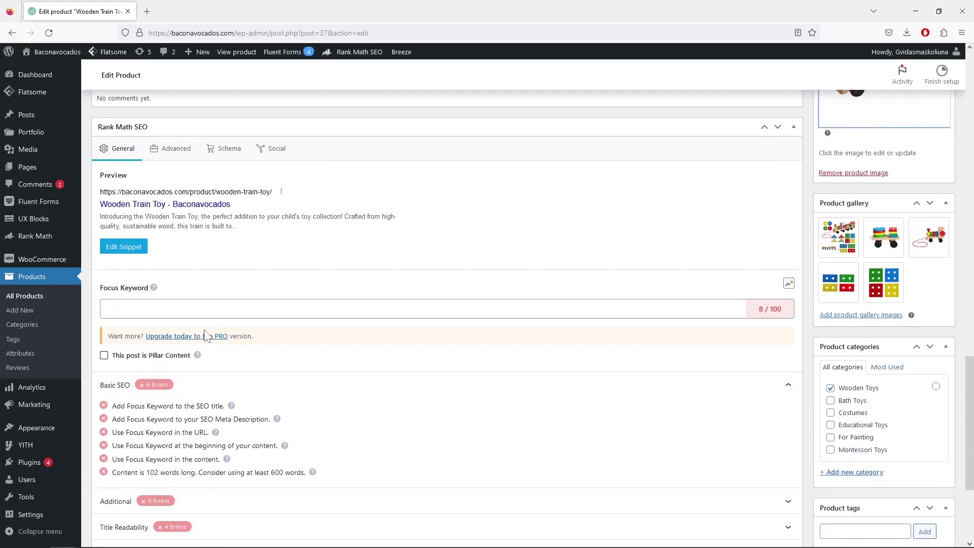
{"action": "left_click", "coordinate": [198, 310]}
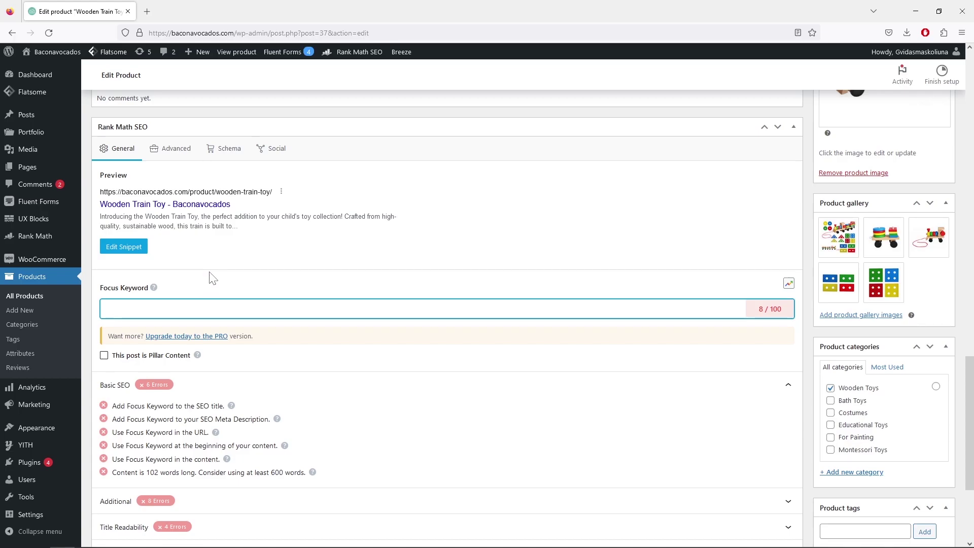
{"action": "type", "text": "wooden train toy"}
{"action": "key", "text": "Return"}
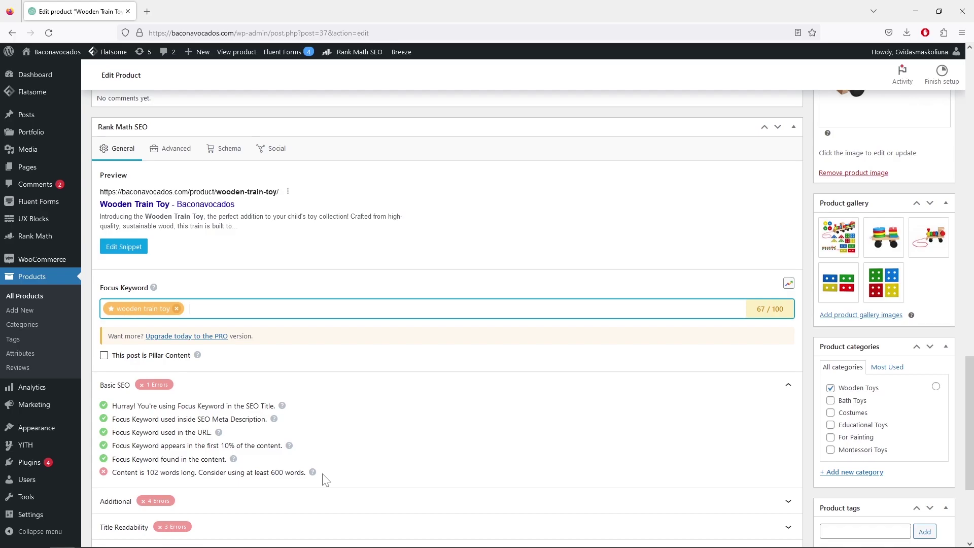
{"action": "scroll", "coordinate": [325, 481], "scroll_direction": "down", "scroll_amount": 2}
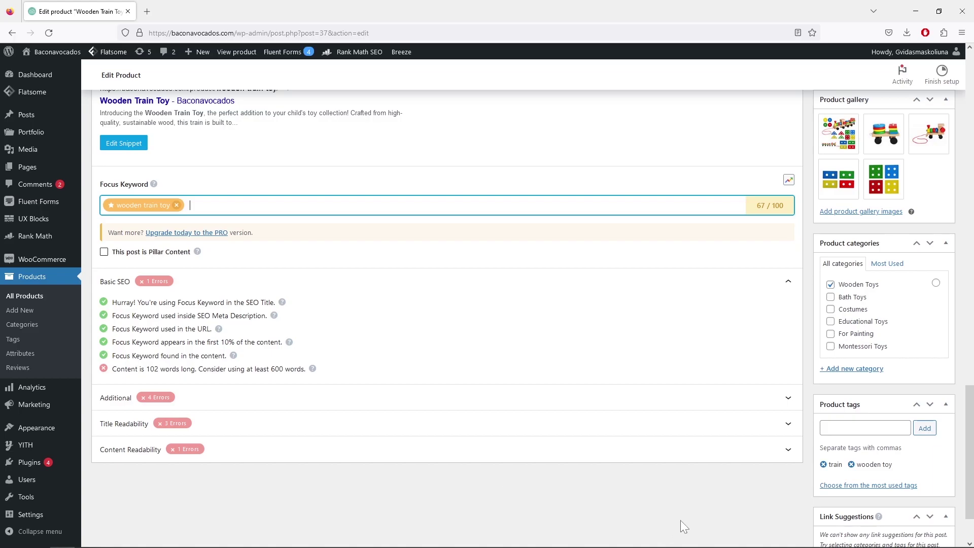
{"action": "scroll", "coordinate": [710, 517], "scroll_direction": "up", "scroll_amount": 1}
{"action": "scroll", "coordinate": [793, 516], "scroll_direction": "down", "scroll_amount": 1}
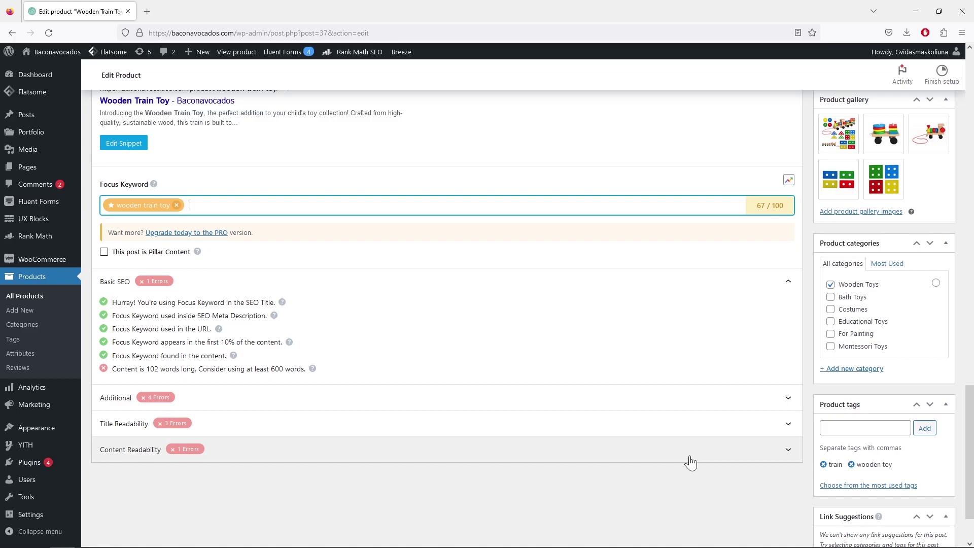
Review the product's title, permalink, description, images and Rank Math snippet preview for use of the focus keyword.
{"action": "scroll", "coordinate": [690, 461], "scroll_direction": "up", "scroll_amount": 7}
{"action": "scroll", "coordinate": [690, 462], "scroll_direction": "up", "scroll_amount": 13}
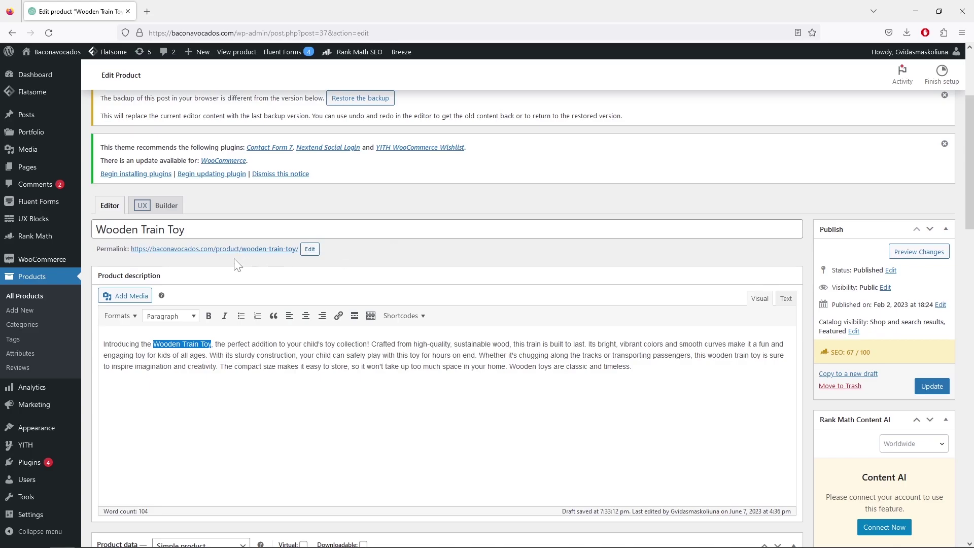
{"action": "scroll", "coordinate": [93, 243], "scroll_direction": "down", "scroll_amount": 2}
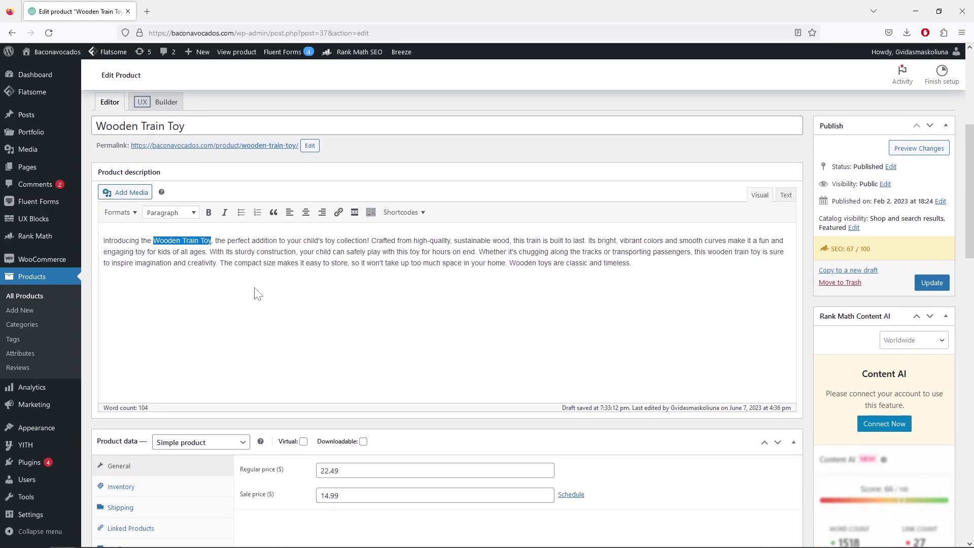
{"action": "scroll", "coordinate": [256, 294], "scroll_direction": "down", "scroll_amount": 12}
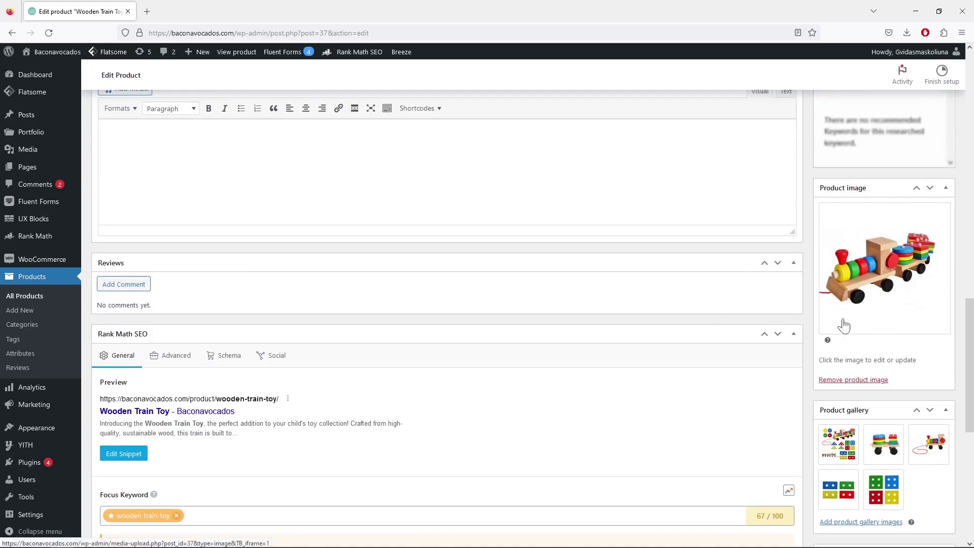
{"action": "scroll", "coordinate": [809, 348], "scroll_direction": "down", "scroll_amount": 2}
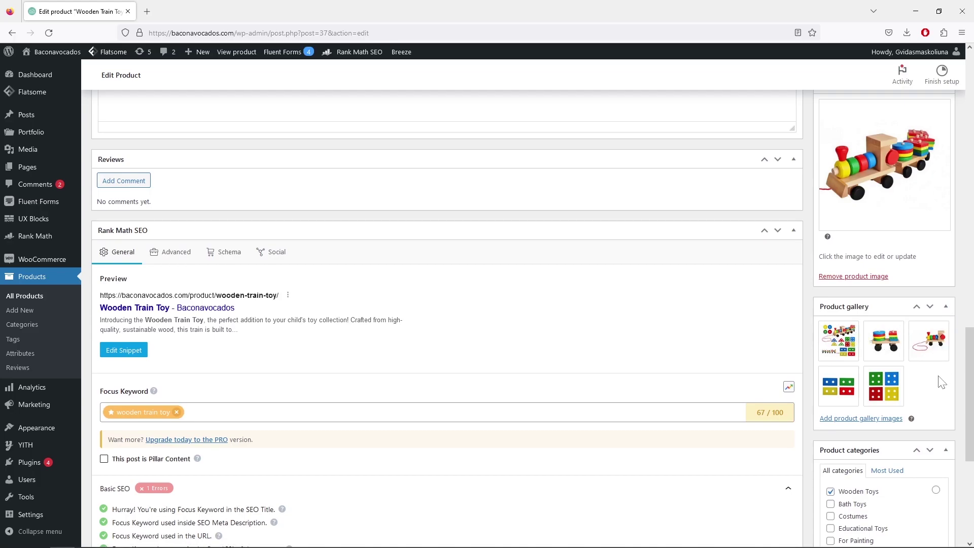
{"action": "scroll", "coordinate": [741, 350], "scroll_direction": "down", "scroll_amount": 3}
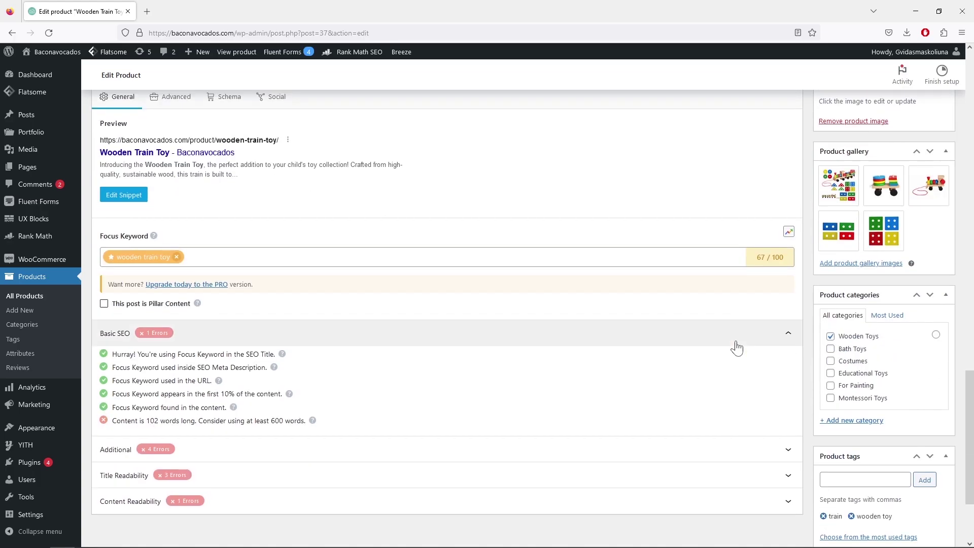
{"action": "scroll", "coordinate": [737, 348], "scroll_direction": "up", "scroll_amount": 2}
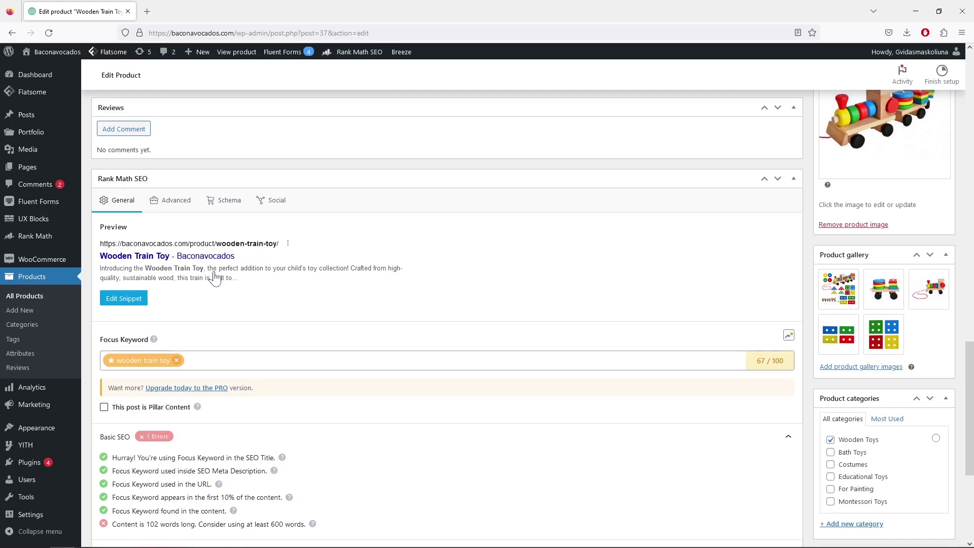
{"action": "scroll", "coordinate": [414, 287], "scroll_direction": "up", "scroll_amount": 1}
Update the Wooden Train Toy product and view its live page.
{"action": "scroll", "coordinate": [413, 287], "scroll_direction": "up", "scroll_amount": 15}
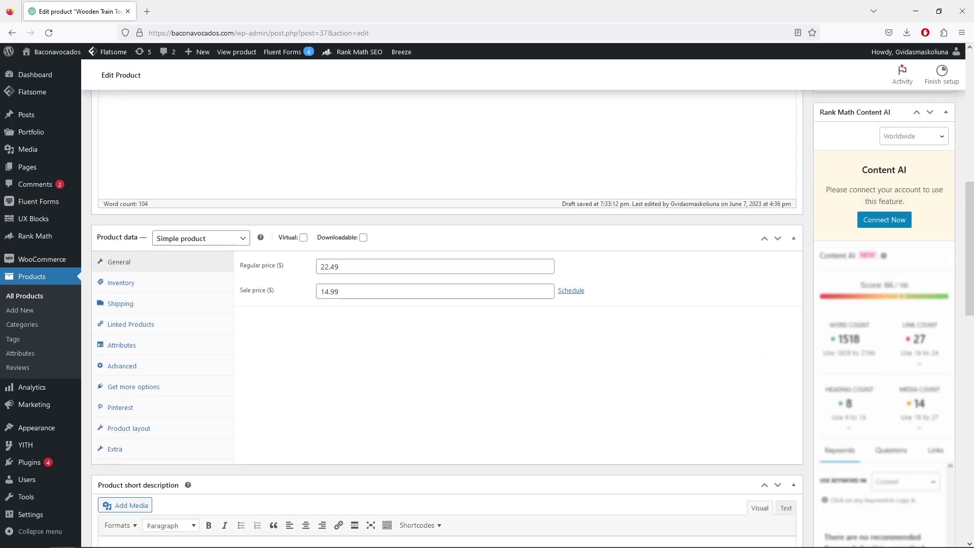
{"action": "scroll", "coordinate": [452, 335], "scroll_direction": "down", "scroll_amount": 2}
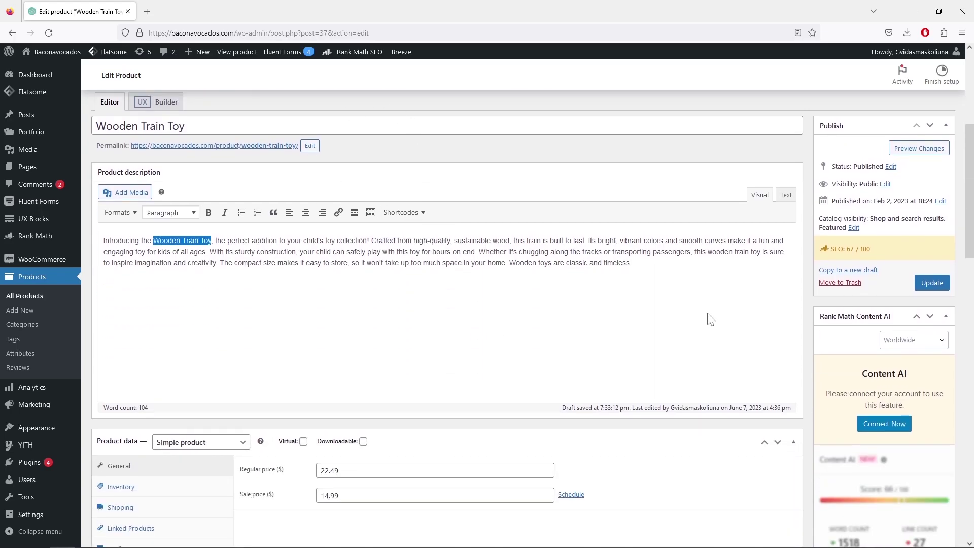
{"action": "left_click", "coordinate": [939, 283]}
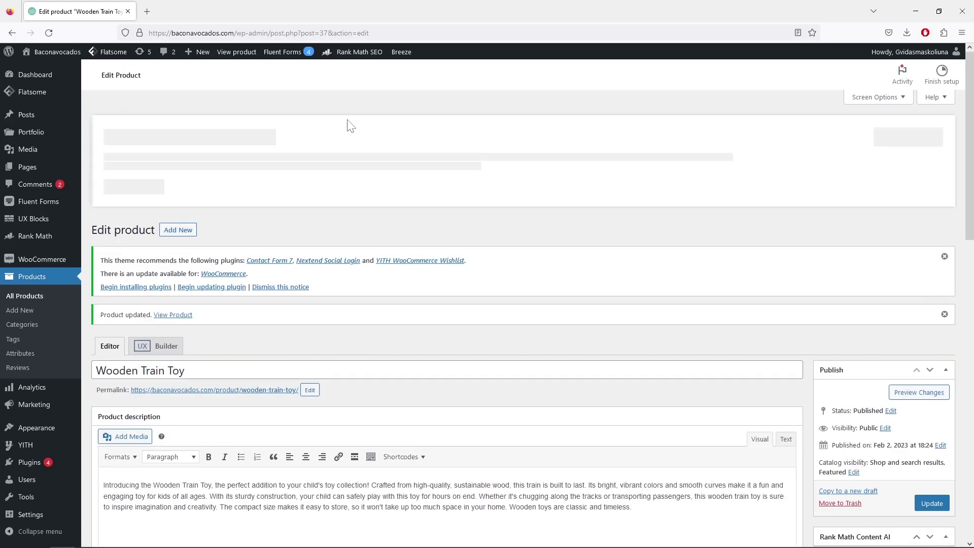
{"action": "left_click", "coordinate": [237, 53]}
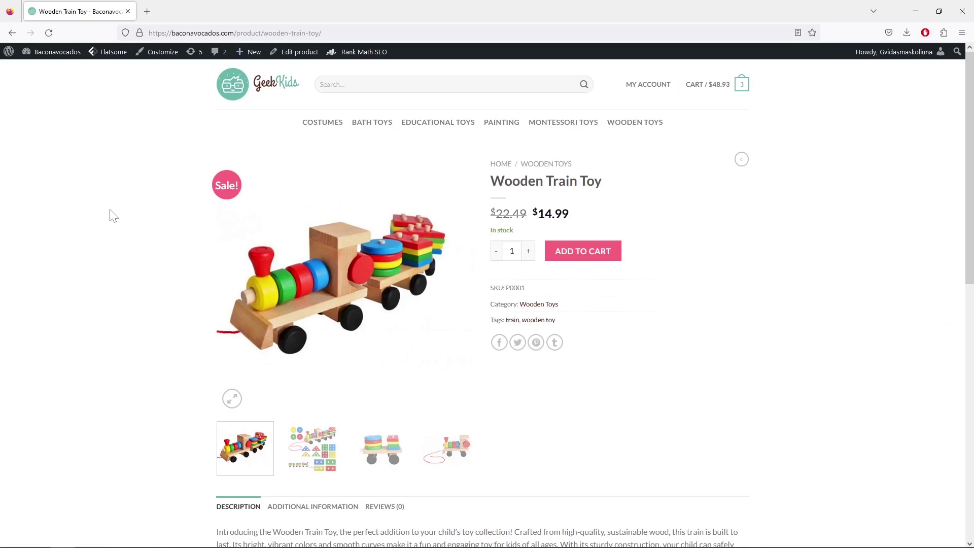